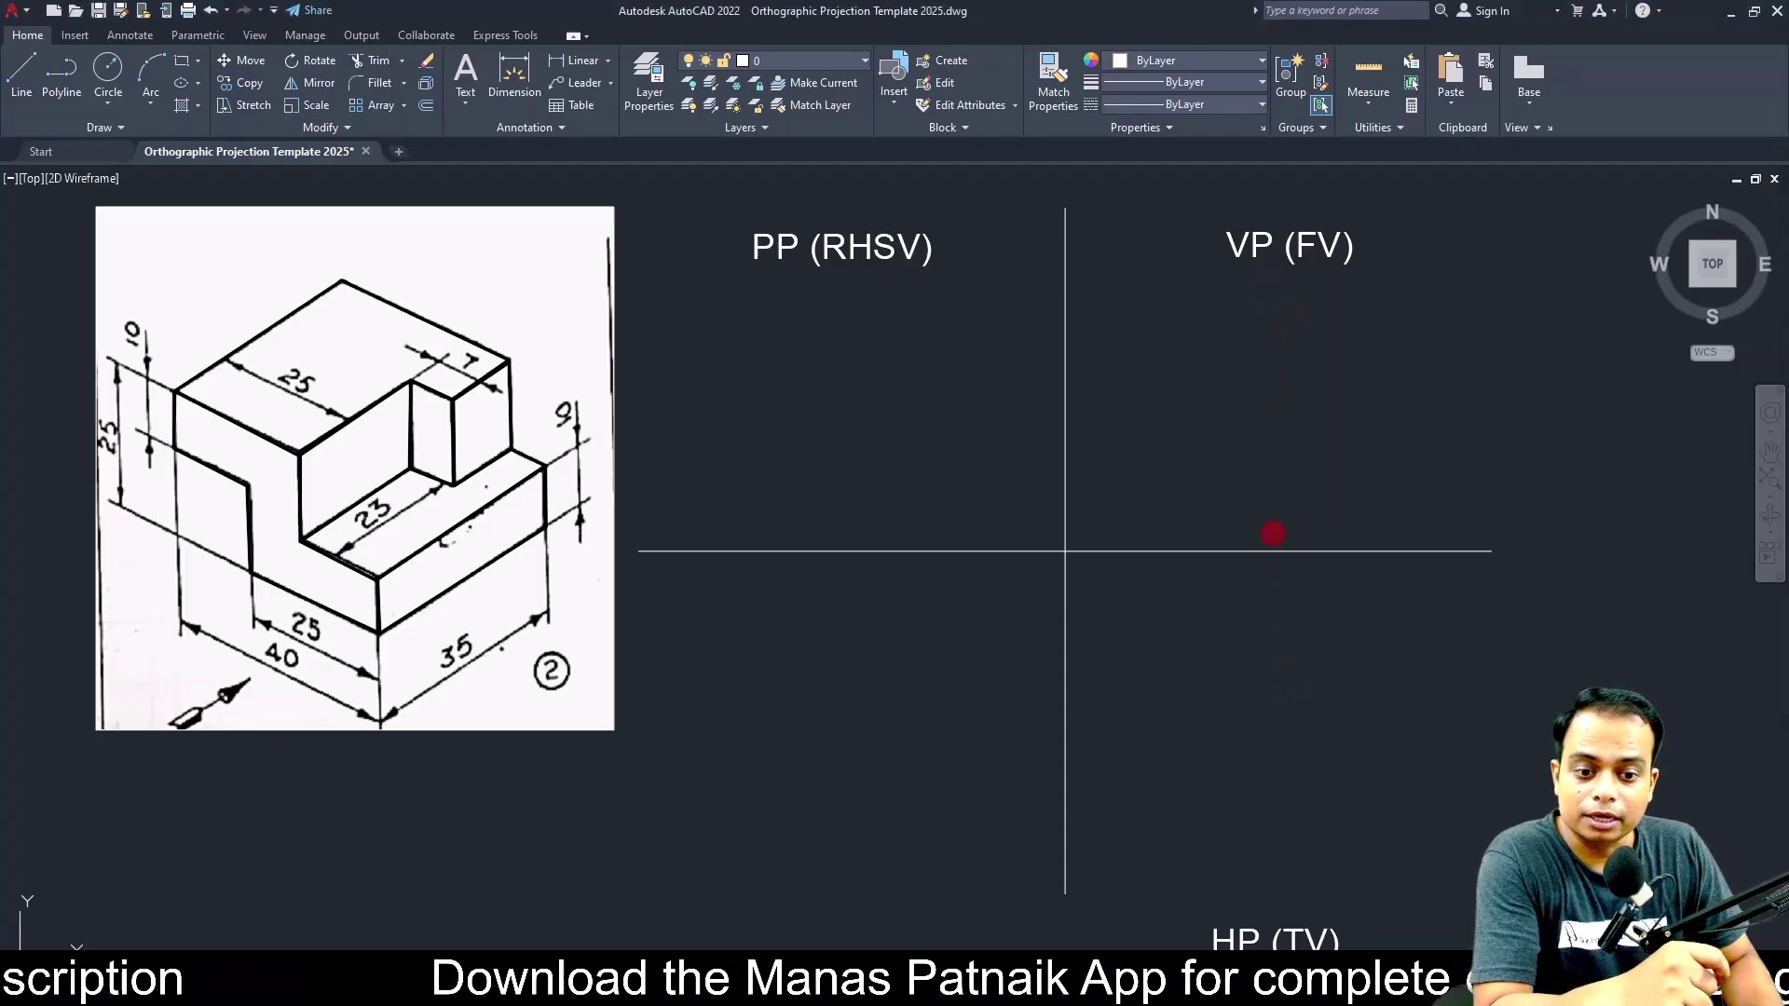
{"action": "middle_click_drag", "start_coordinate": [1270, 599], "coordinate": [1249, 492]}
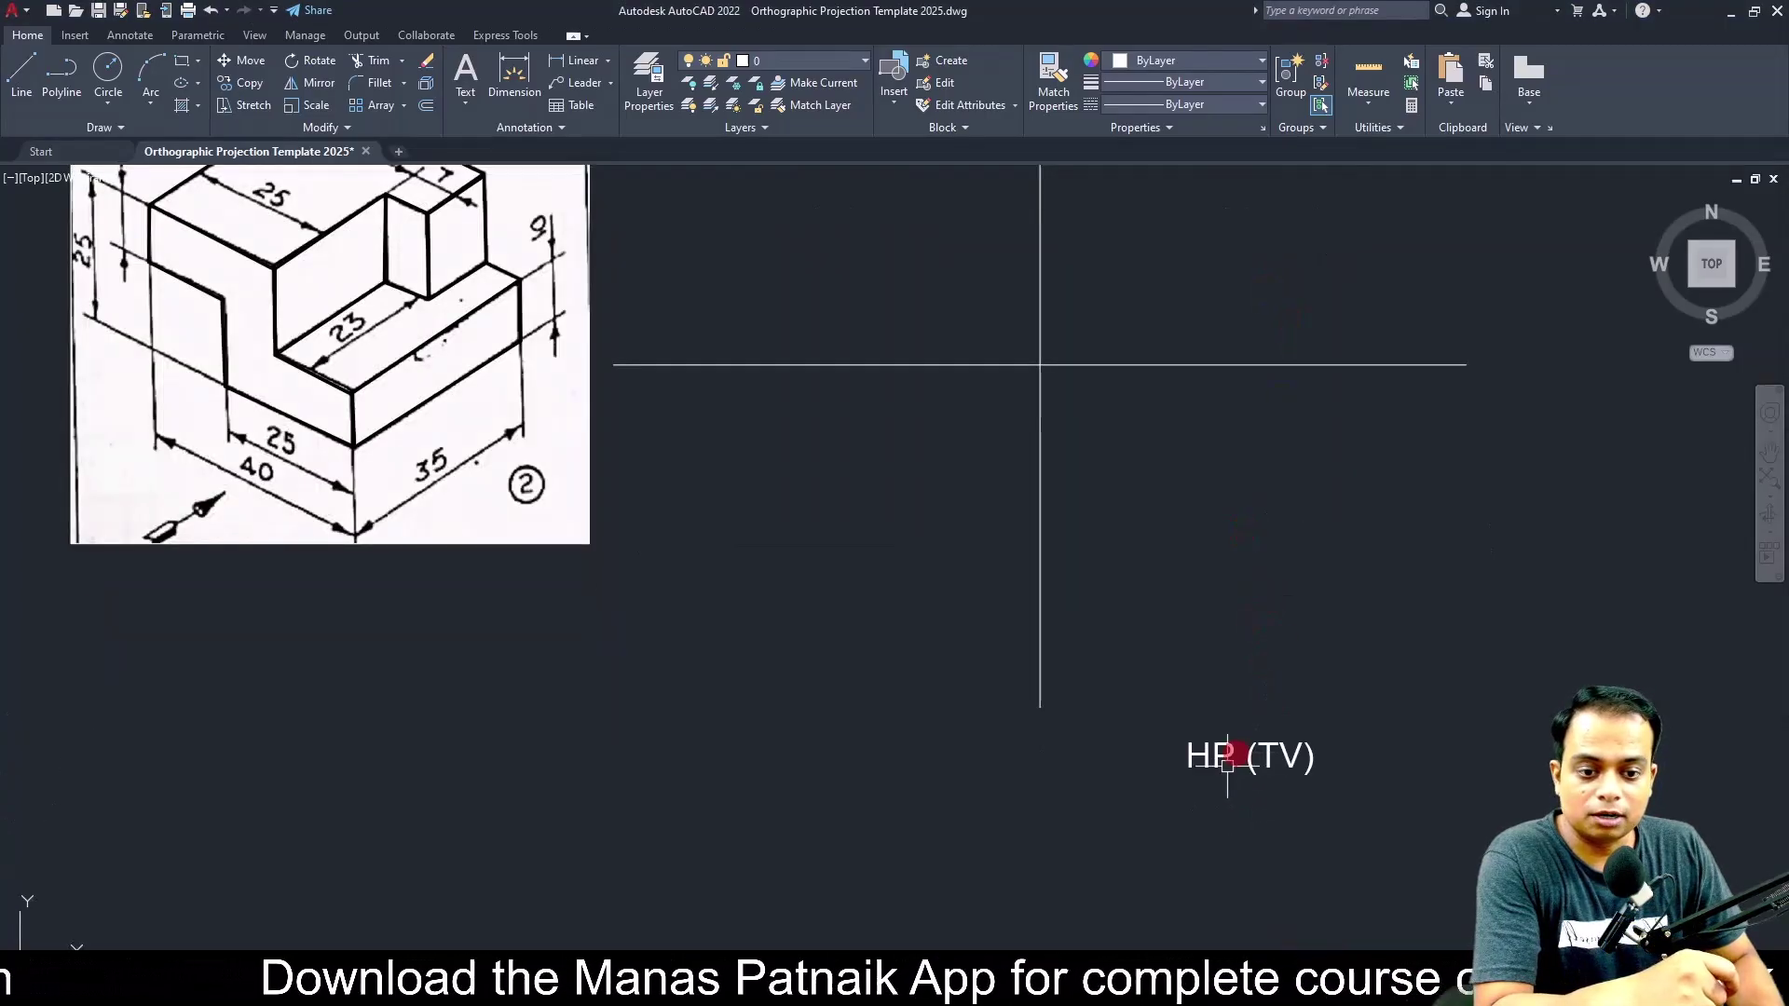
{"action": "middle_click_drag", "start_coordinate": [1071, 491], "coordinate": [1186, 702]}
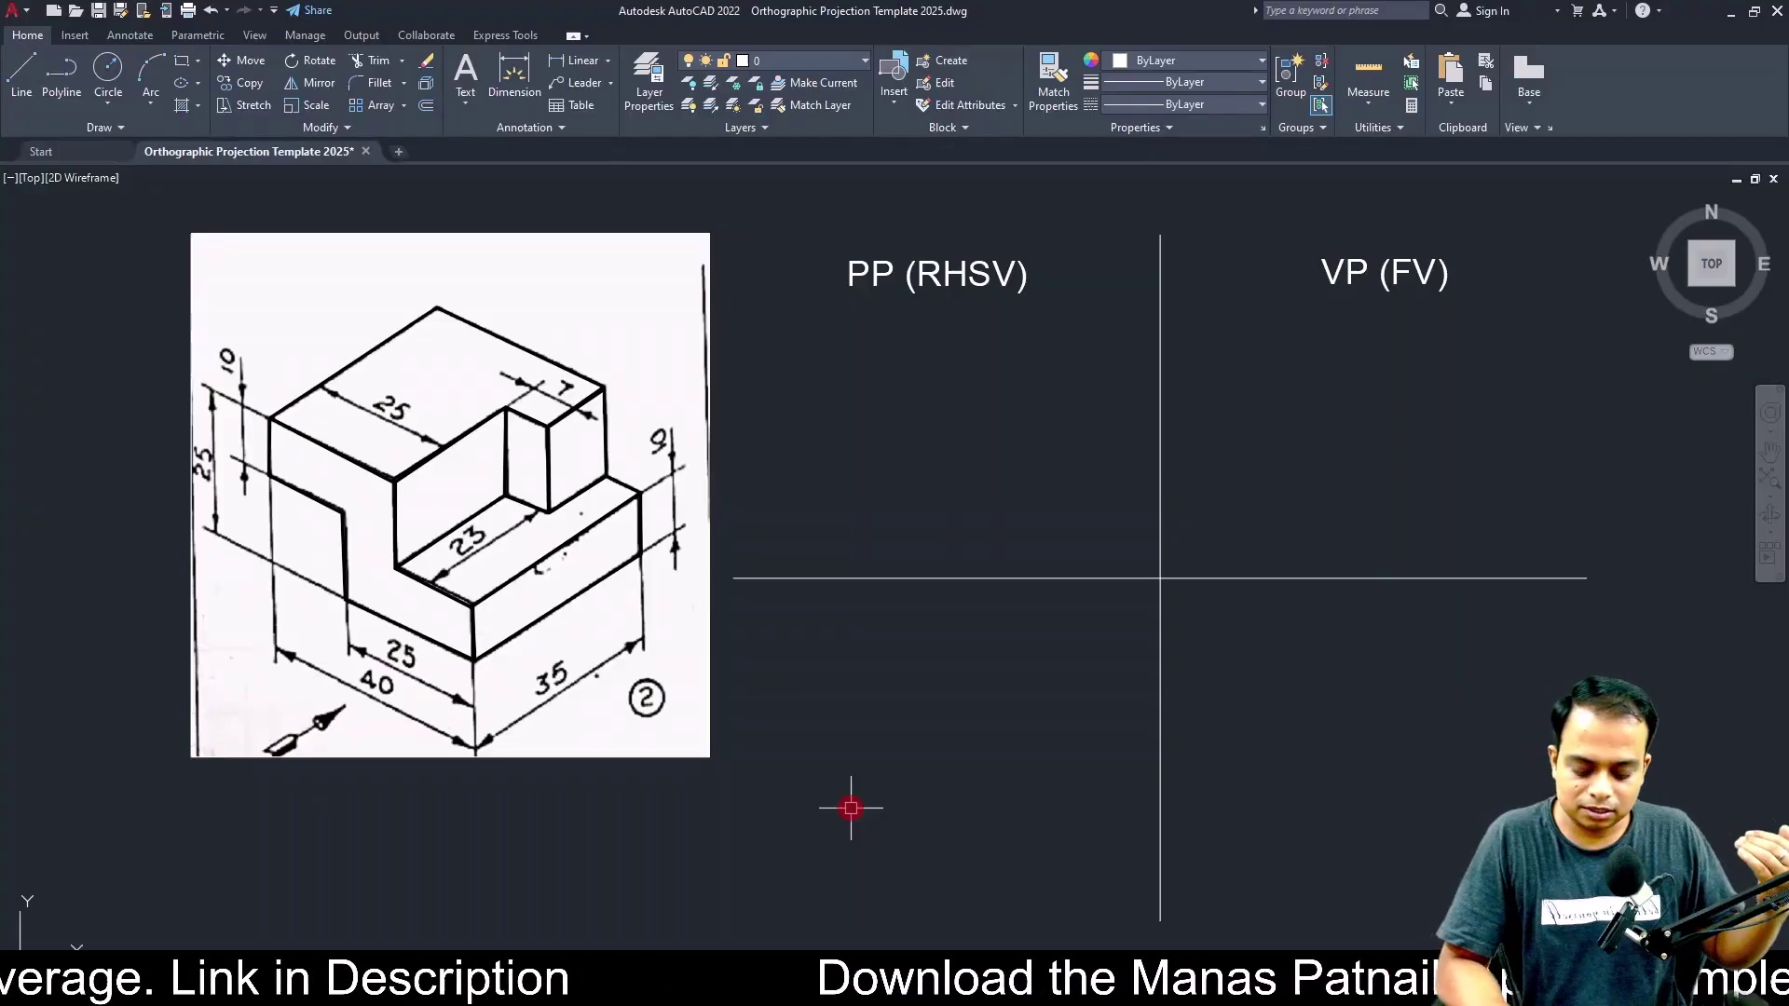
{"action": "type", "text": "v"}
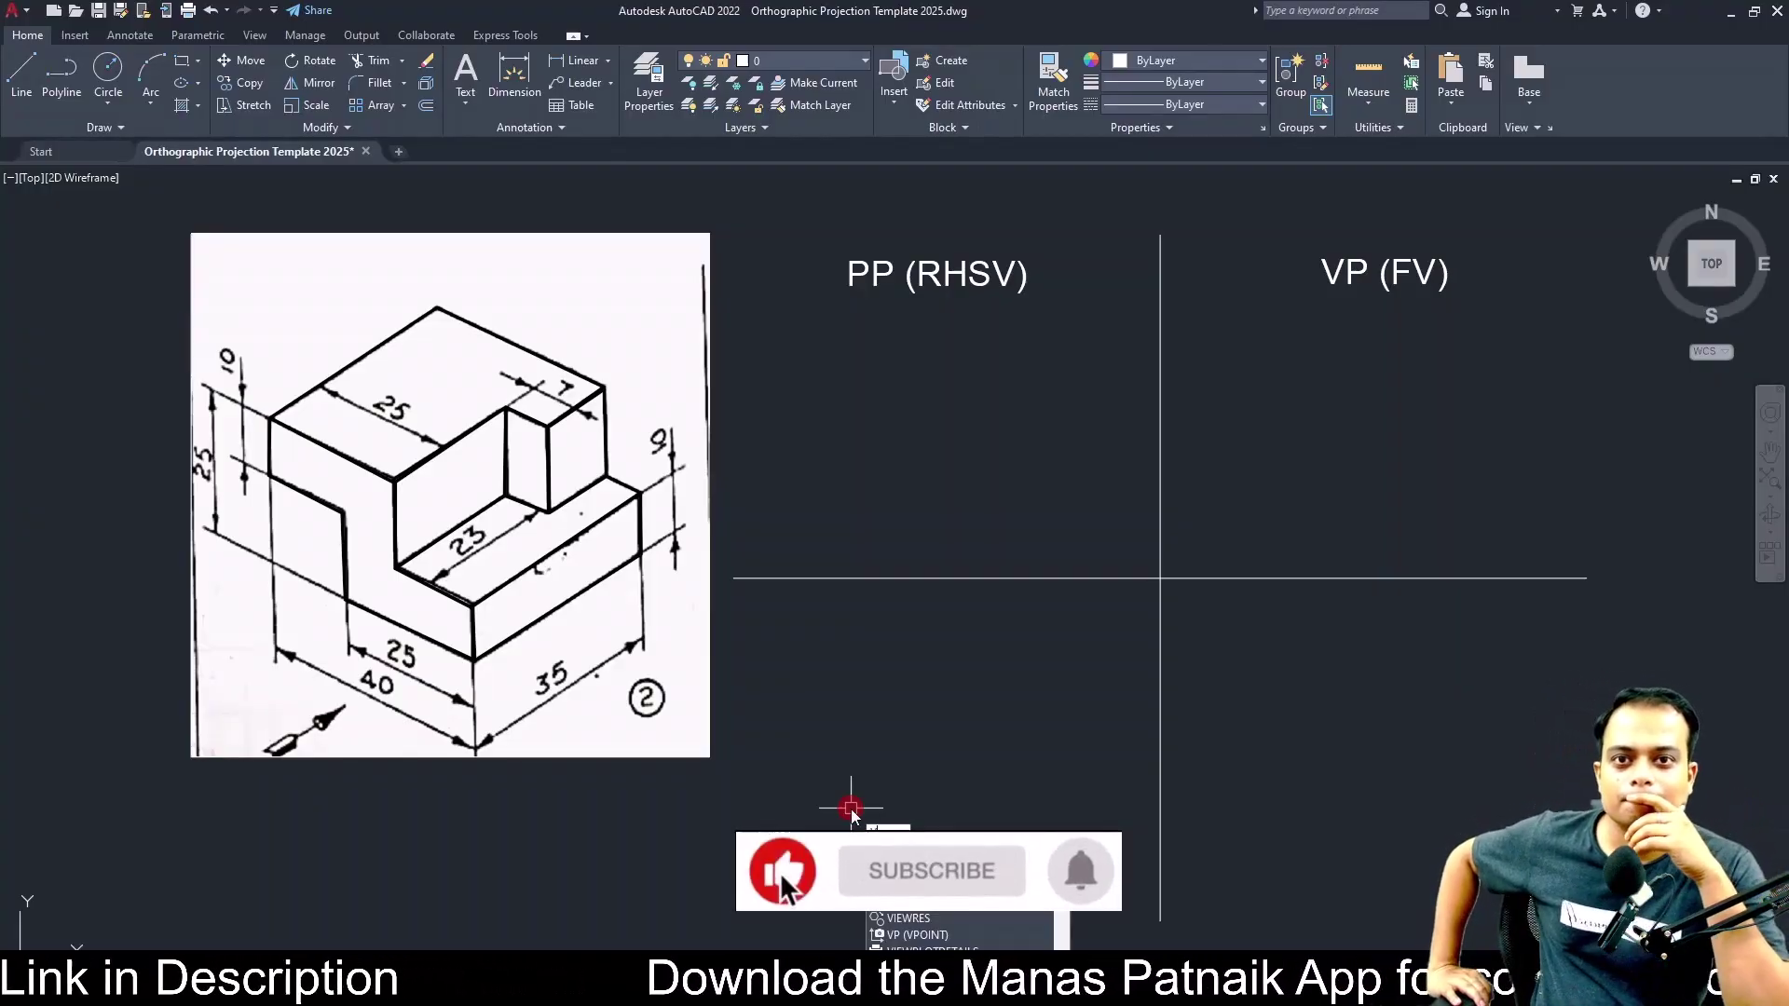
{"action": "key", "text": "BackSpace"}
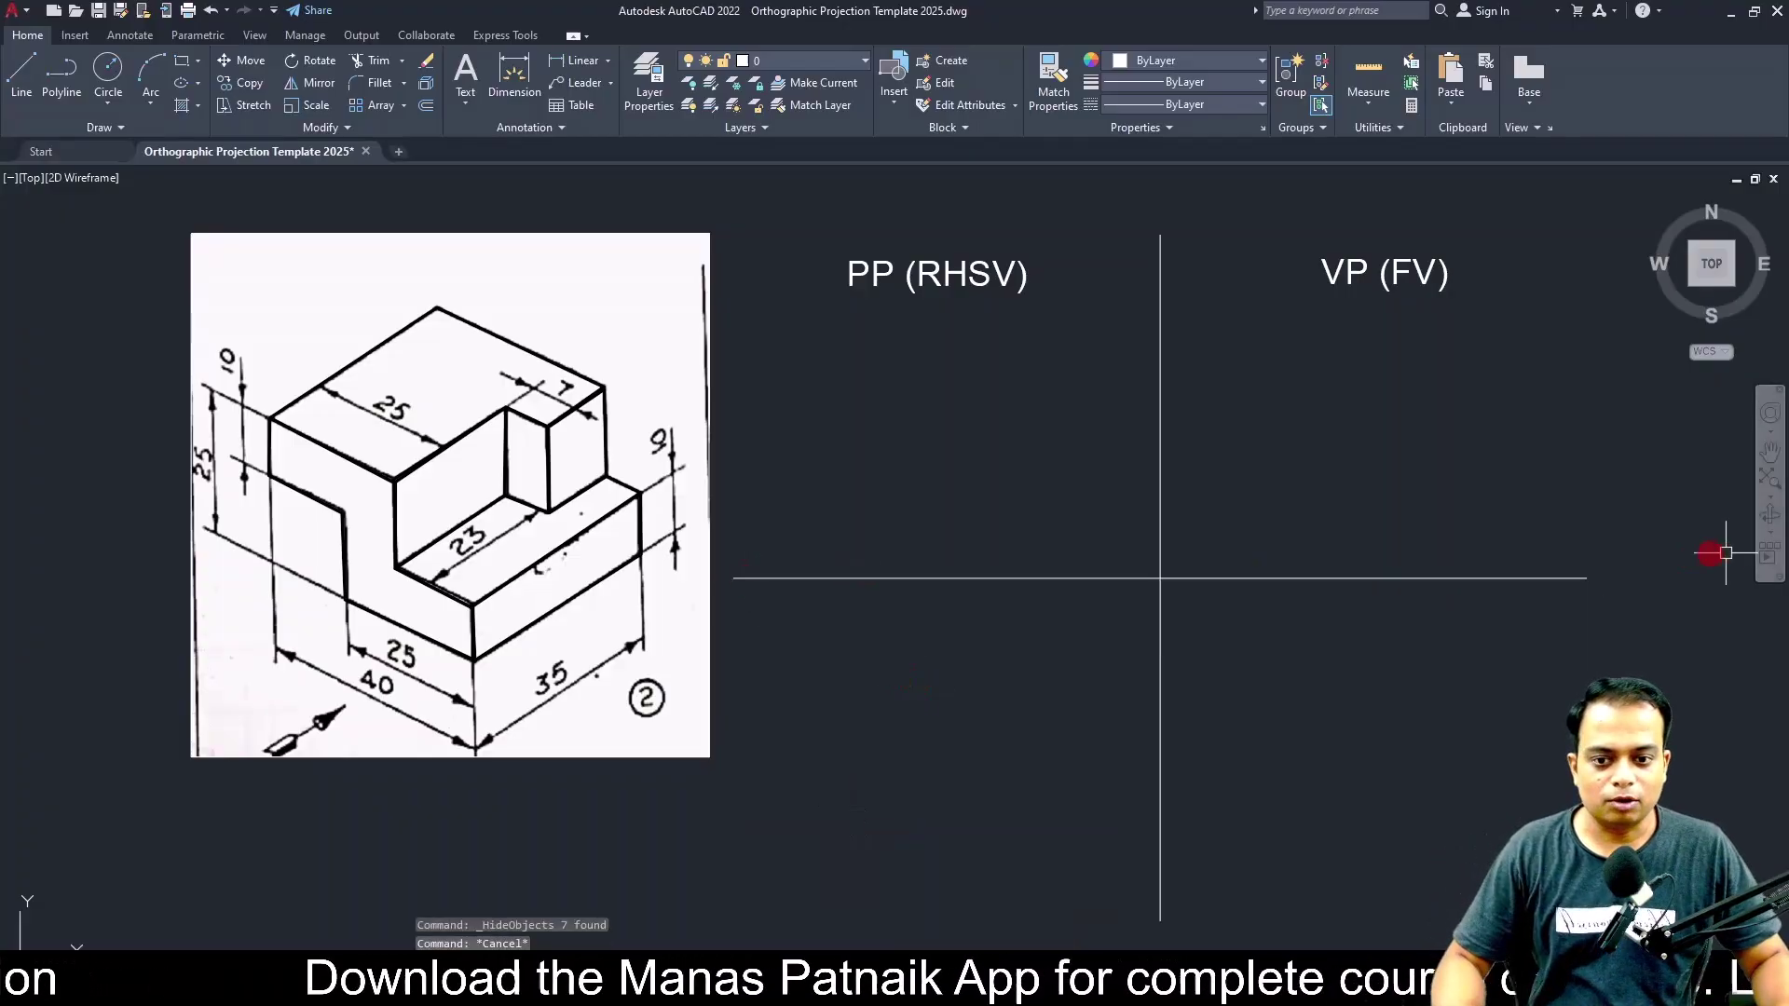
{"action": "key", "text": "Escape"}
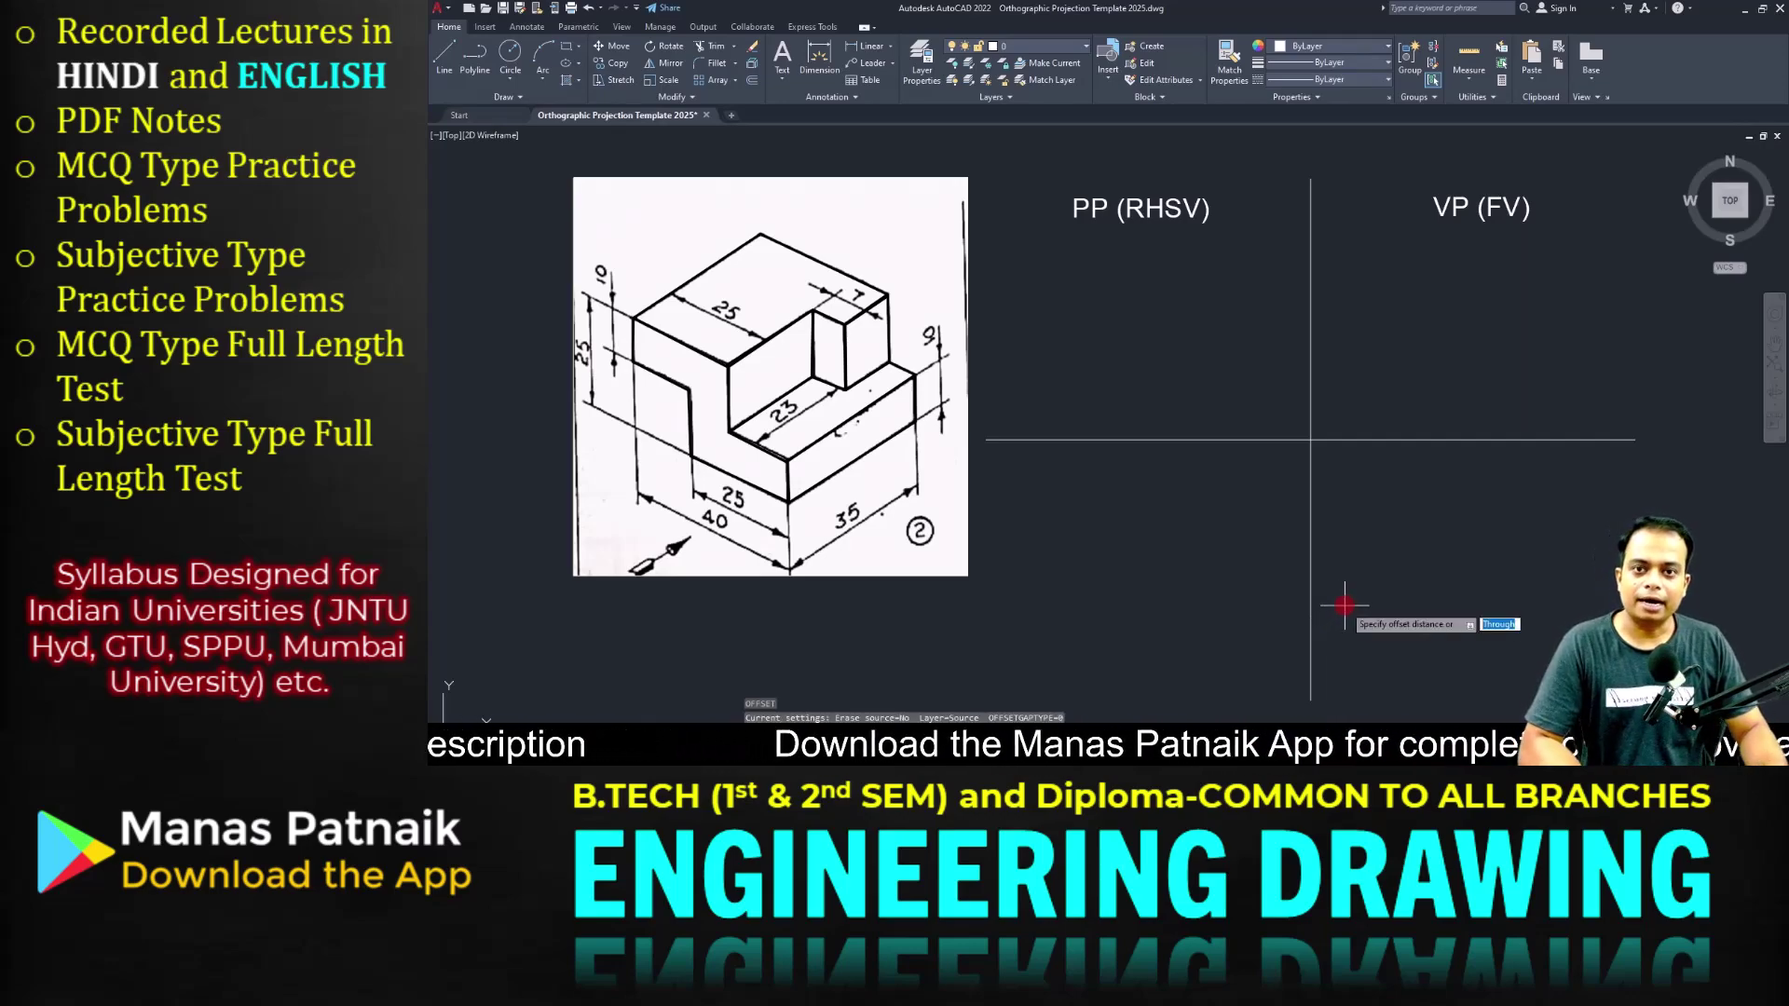
Offset the horizontal reference line 5 units above and below itself.
{"action": "type", "text": "o"}
{"action": "key", "text": "Return"}
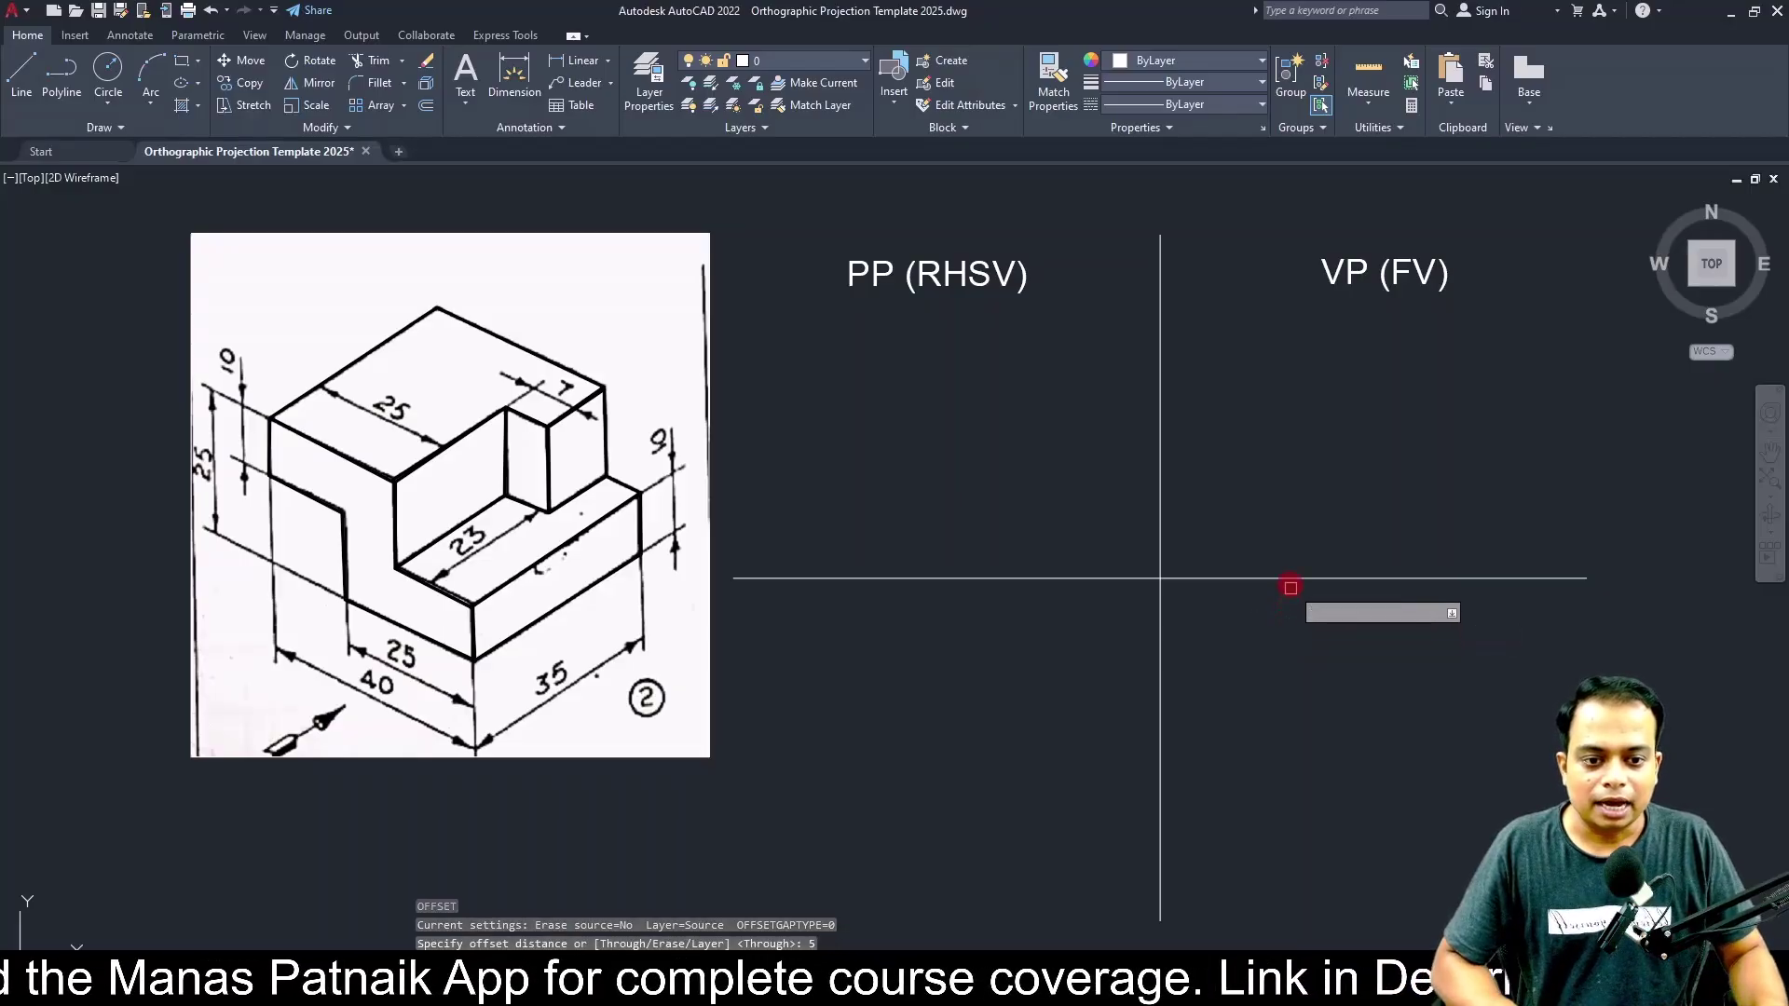
{"action": "left_click", "coordinate": [1290, 578]}
{"action": "left_click", "coordinate": [1292, 538]}
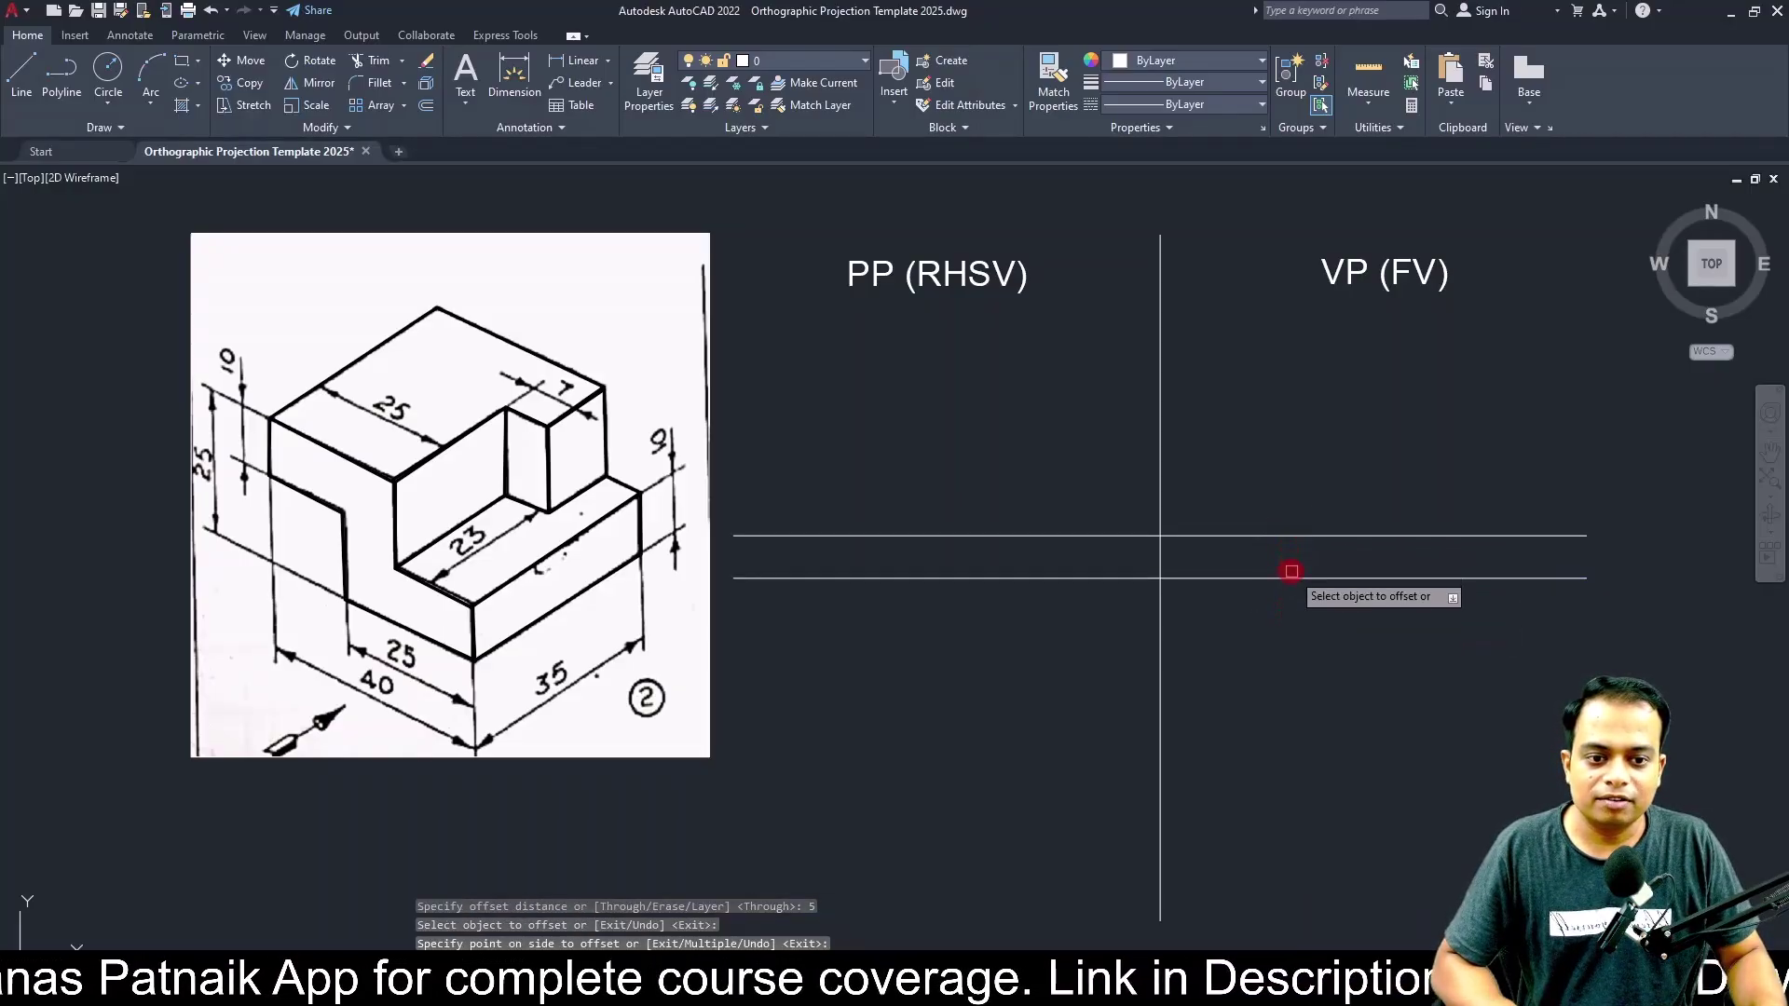
{"action": "left_click", "coordinate": [1291, 577]}
{"action": "left_click", "coordinate": [1291, 641]}
Offset the vertical reference line 5 units to both sides, using the same offset distance.
{"action": "left_click", "coordinate": [1159, 450]}
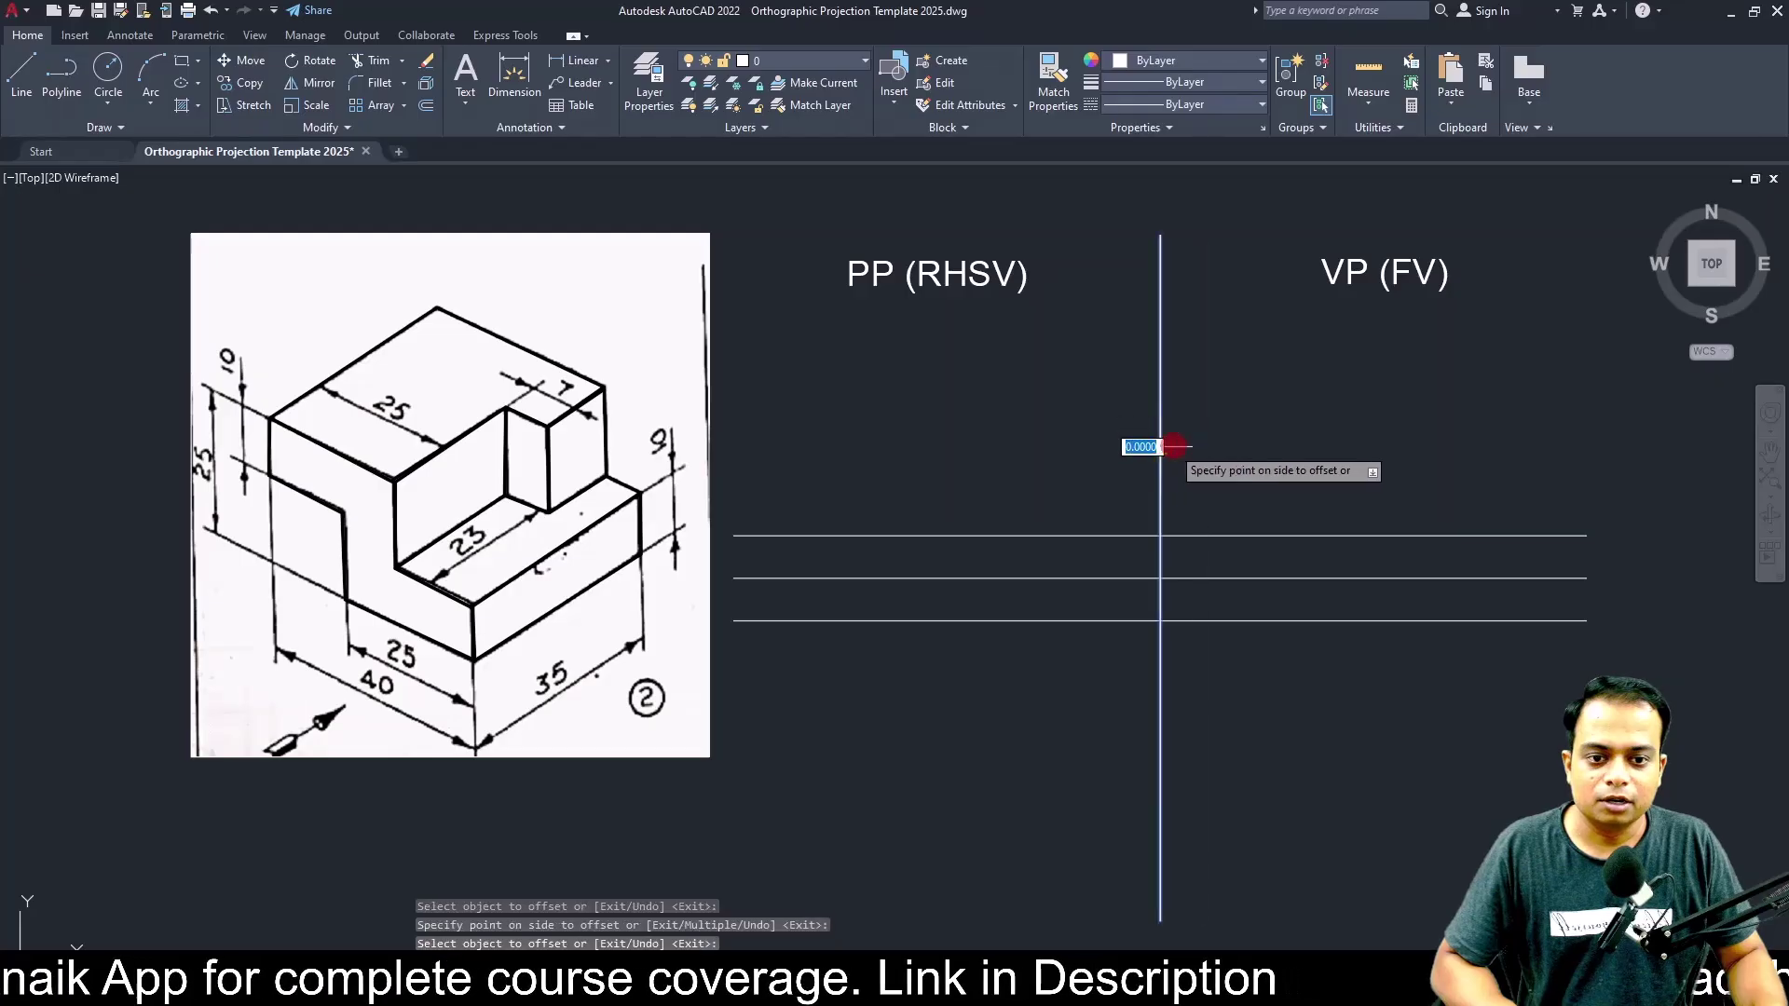
{"action": "left_click", "coordinate": [1201, 439]}
{"action": "left_click", "coordinate": [1155, 444]}
{"action": "left_click", "coordinate": [1095, 450]}
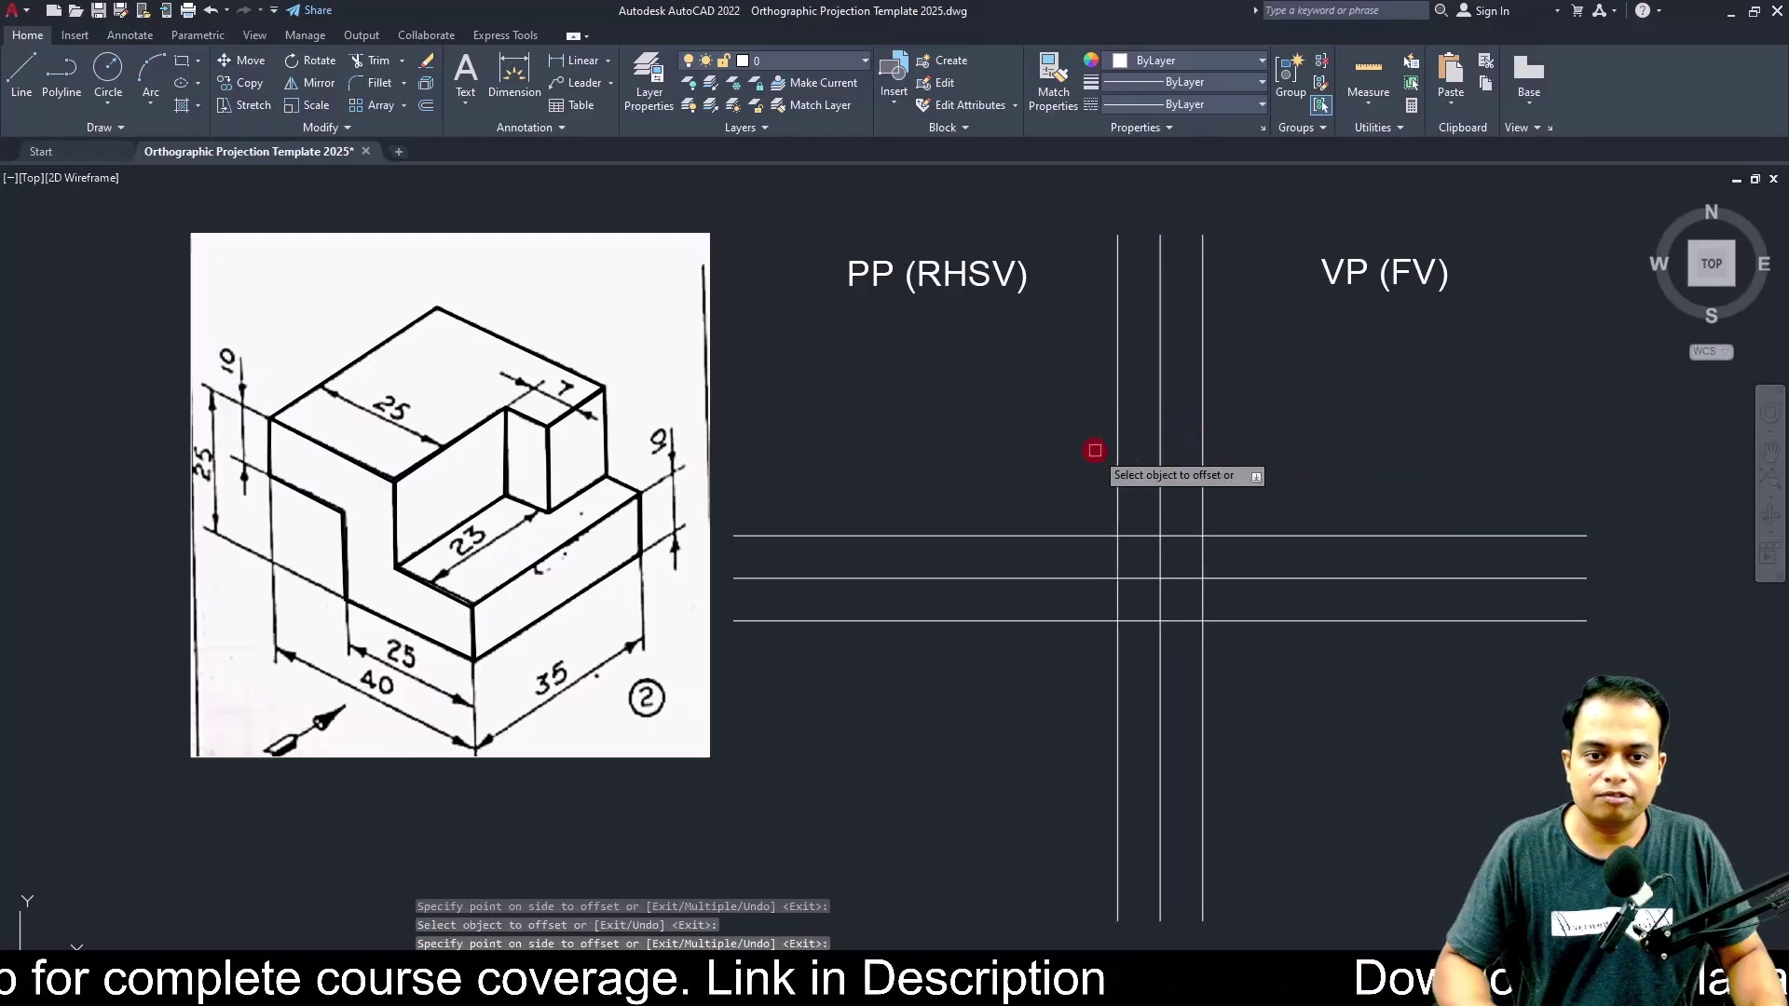
Move the four offset lines to the construction line layer, leaving the original reference lines on layer 0.
{"action": "left_click", "coordinate": [1235, 471]}
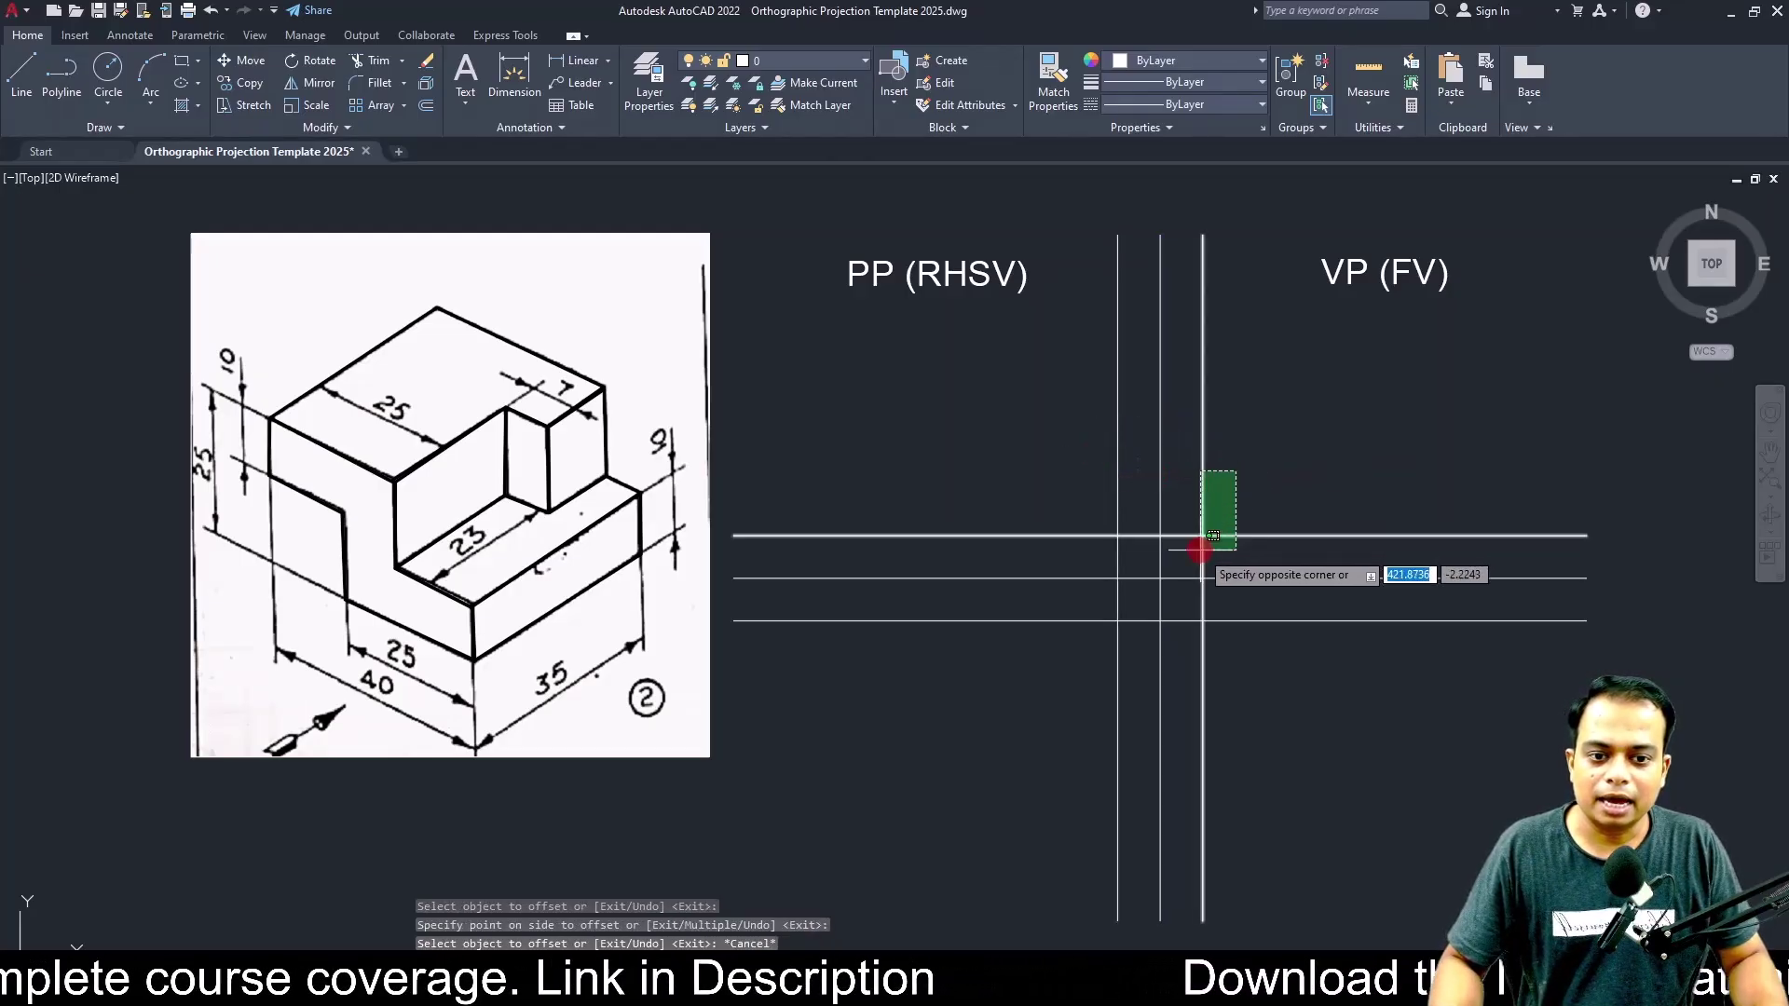
{"action": "left_click", "coordinate": [1198, 551]}
{"action": "left_click", "coordinate": [1133, 610]}
{"action": "left_click", "coordinate": [1095, 653]}
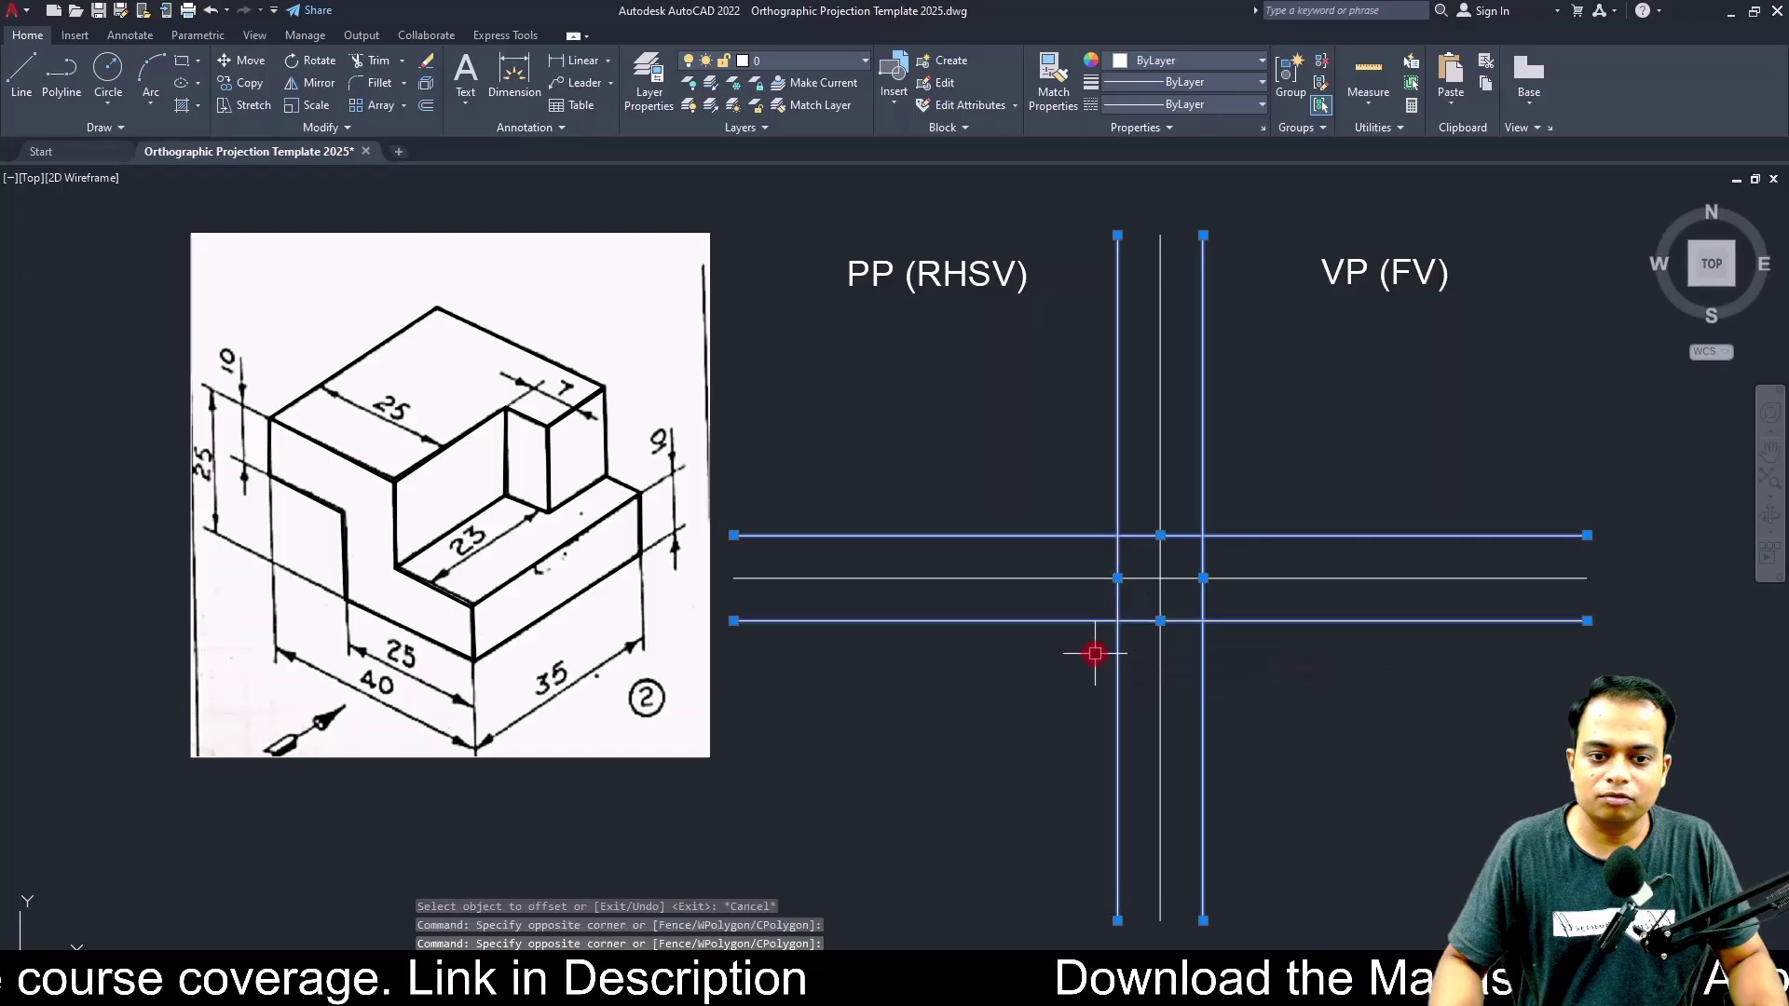
{"action": "left_click", "coordinate": [798, 62]}
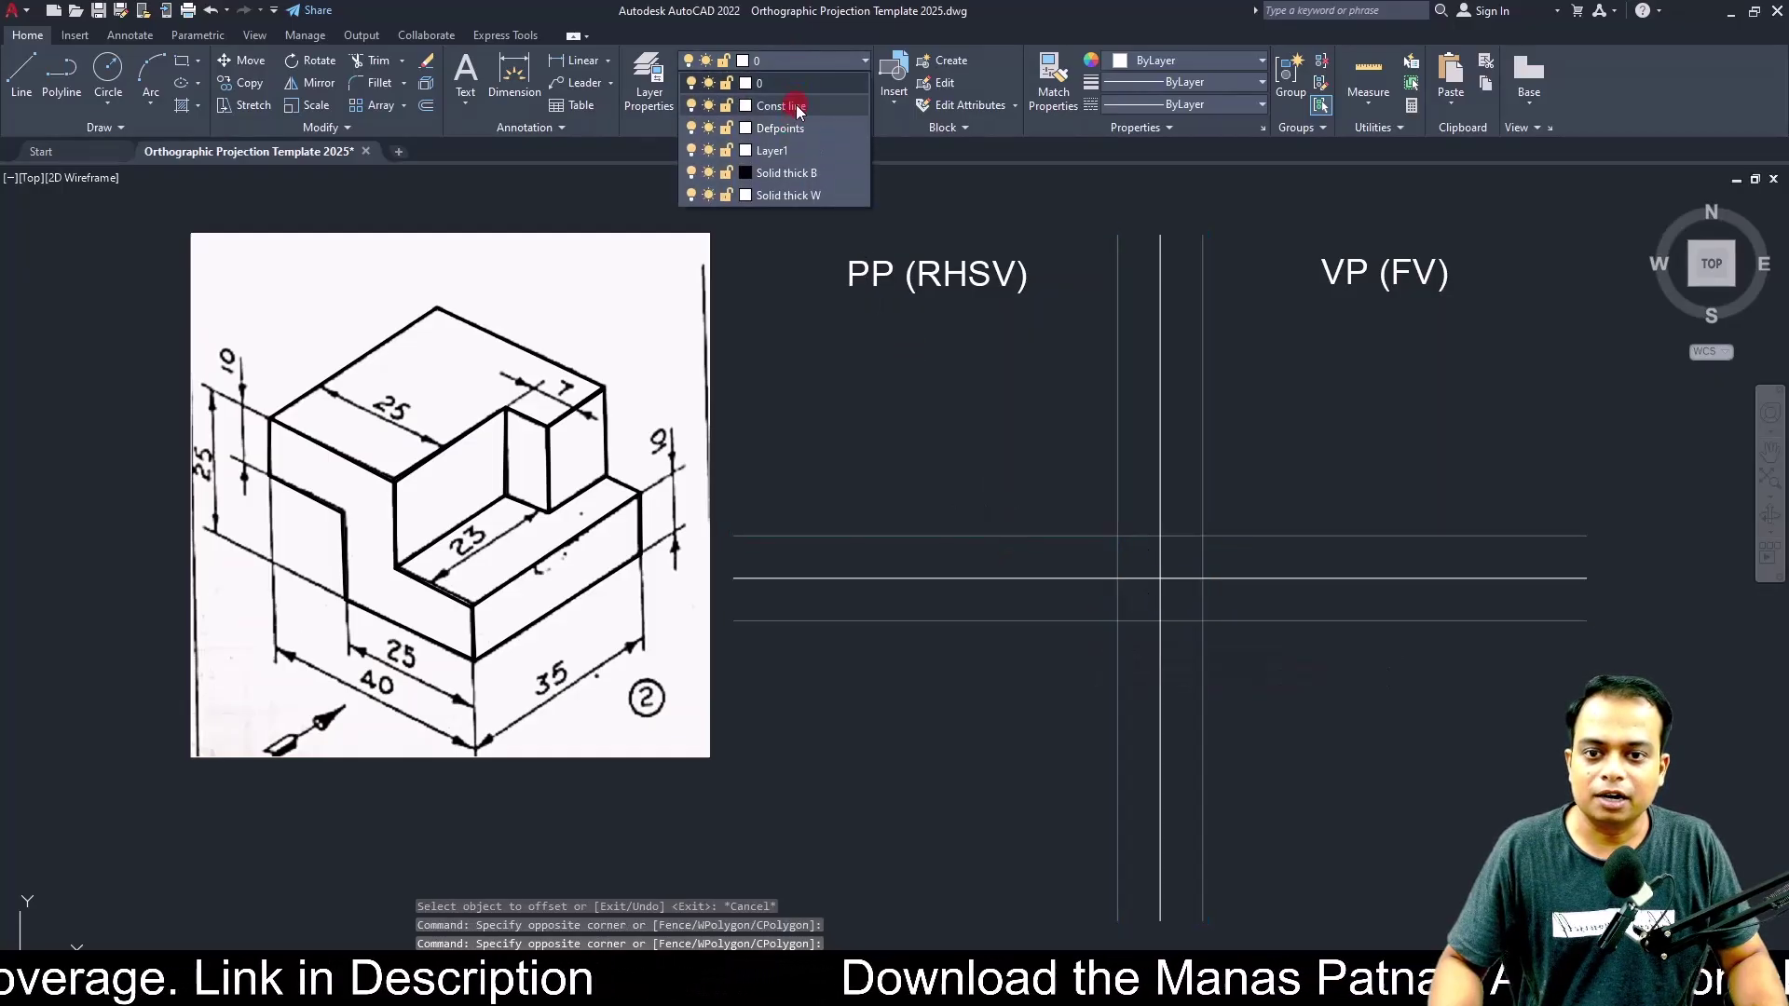
{"action": "left_click", "coordinate": [818, 130]}
{"action": "key", "text": "Escape"}
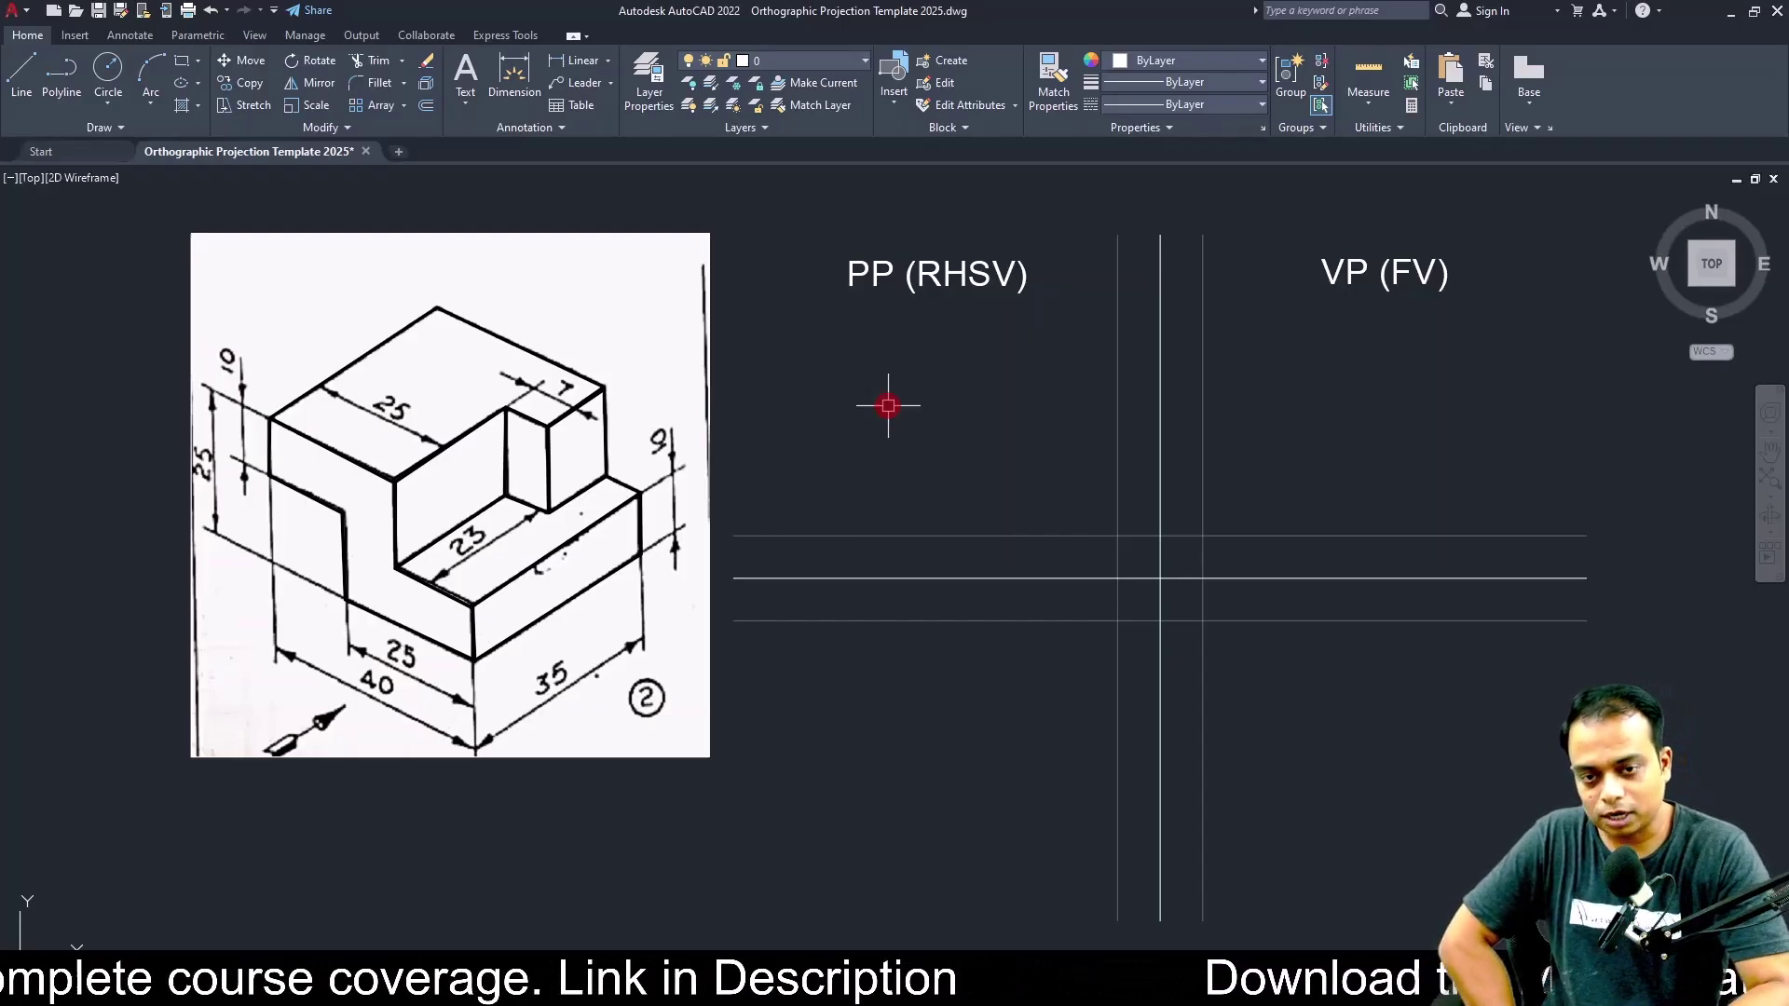
{"action": "type", "text": "v"}
{"action": "key", "text": "Escape"}
{"action": "key", "text": "Escape"}
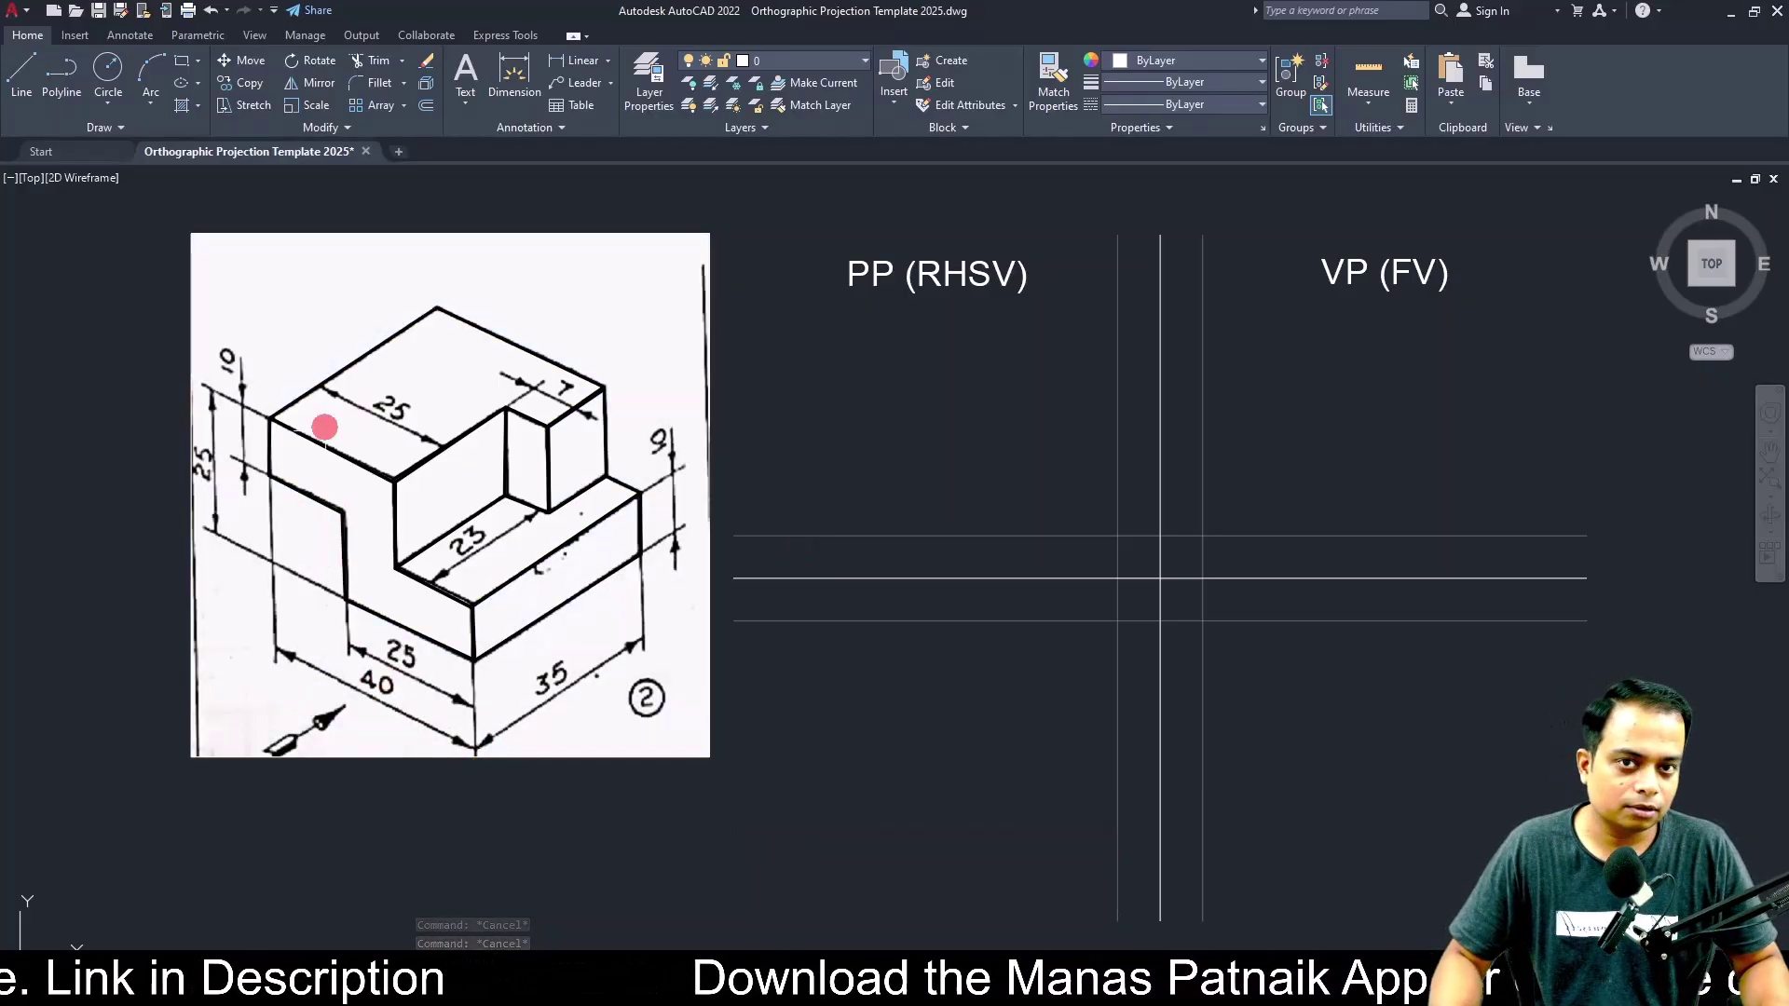
Draw the front view's 40 by 25 bounding rectangle up and to the right from the offset lines' intersection in the VP quadrant.
{"action": "mouse_move", "coordinate": [300, 554]}
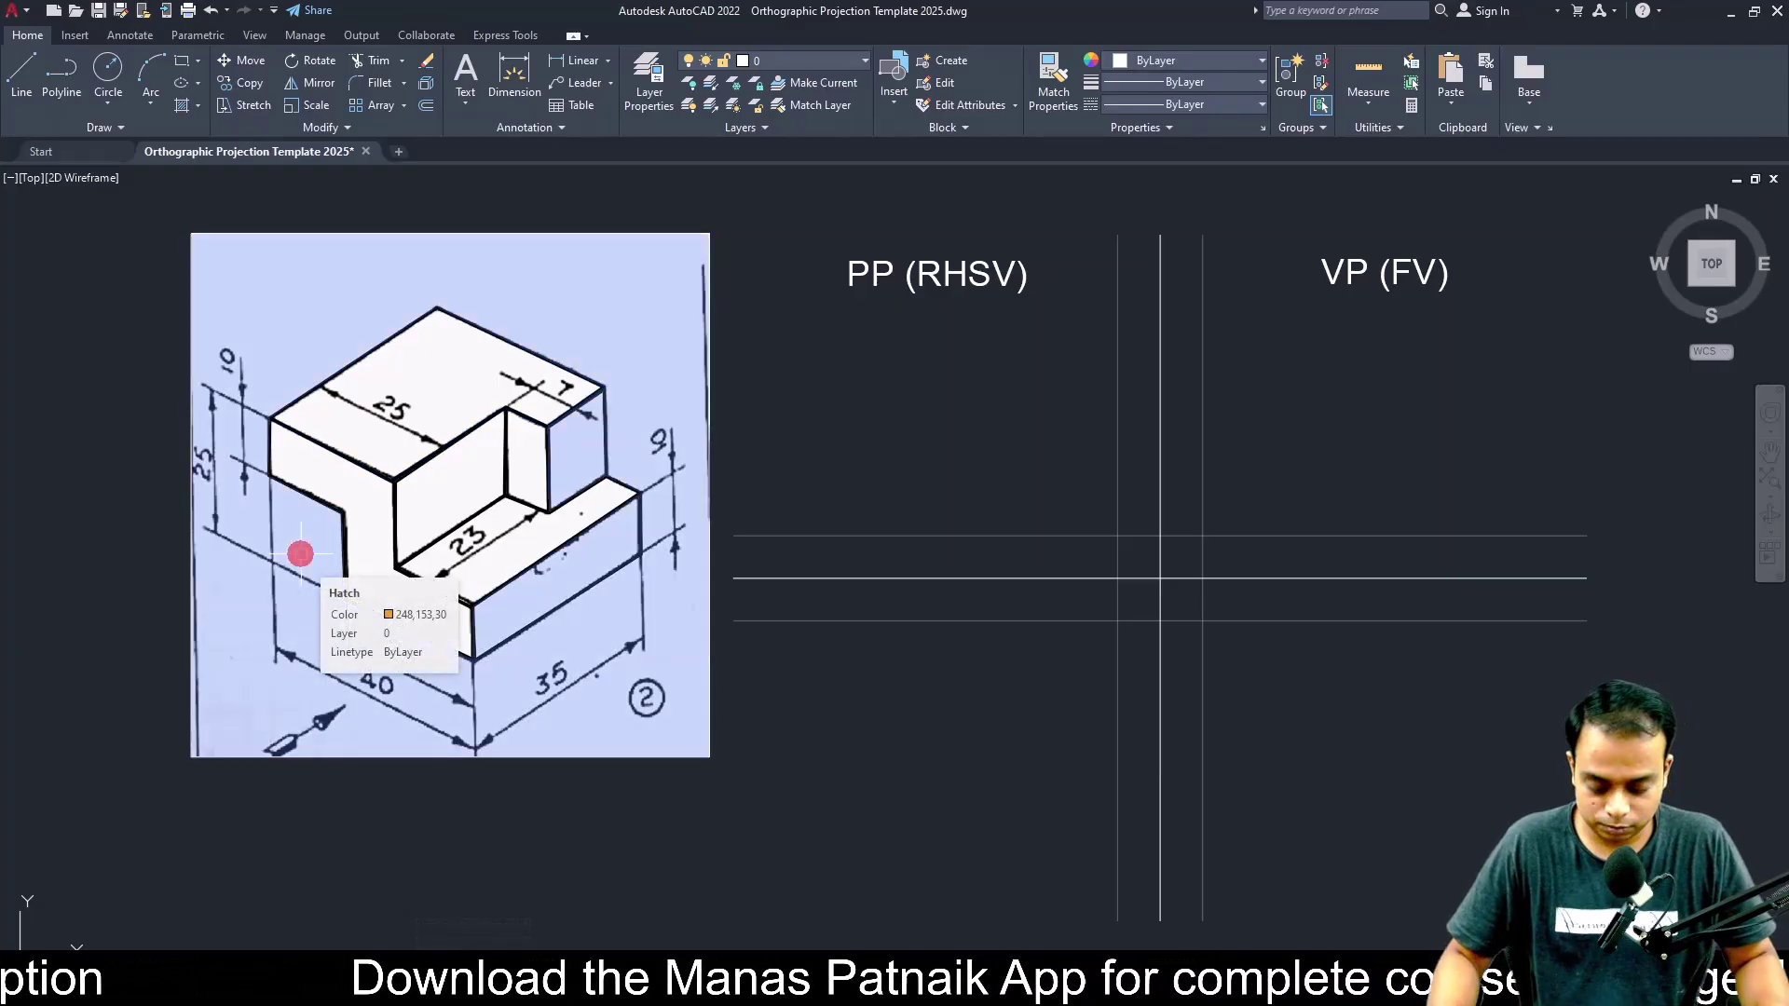
{"action": "type", "text": "rec"}
{"action": "key", "text": "Return"}
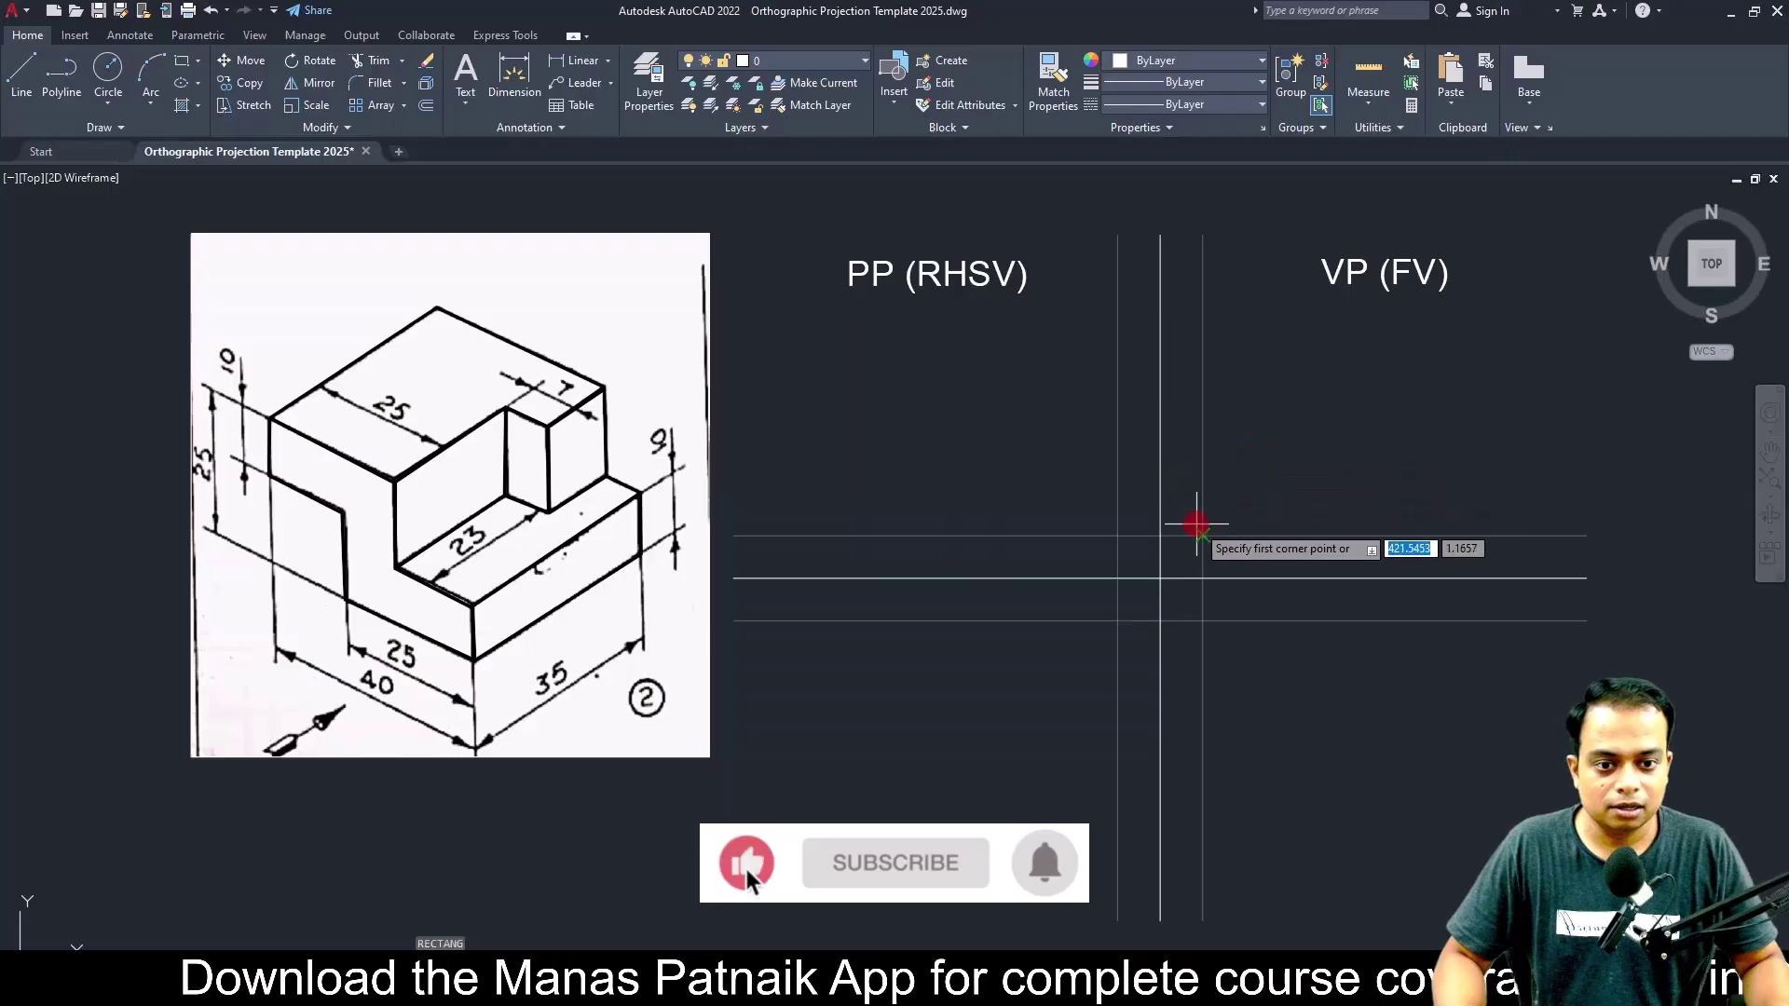
{"action": "left_click", "coordinate": [1203, 536]}
{"action": "type", "text": "d"}
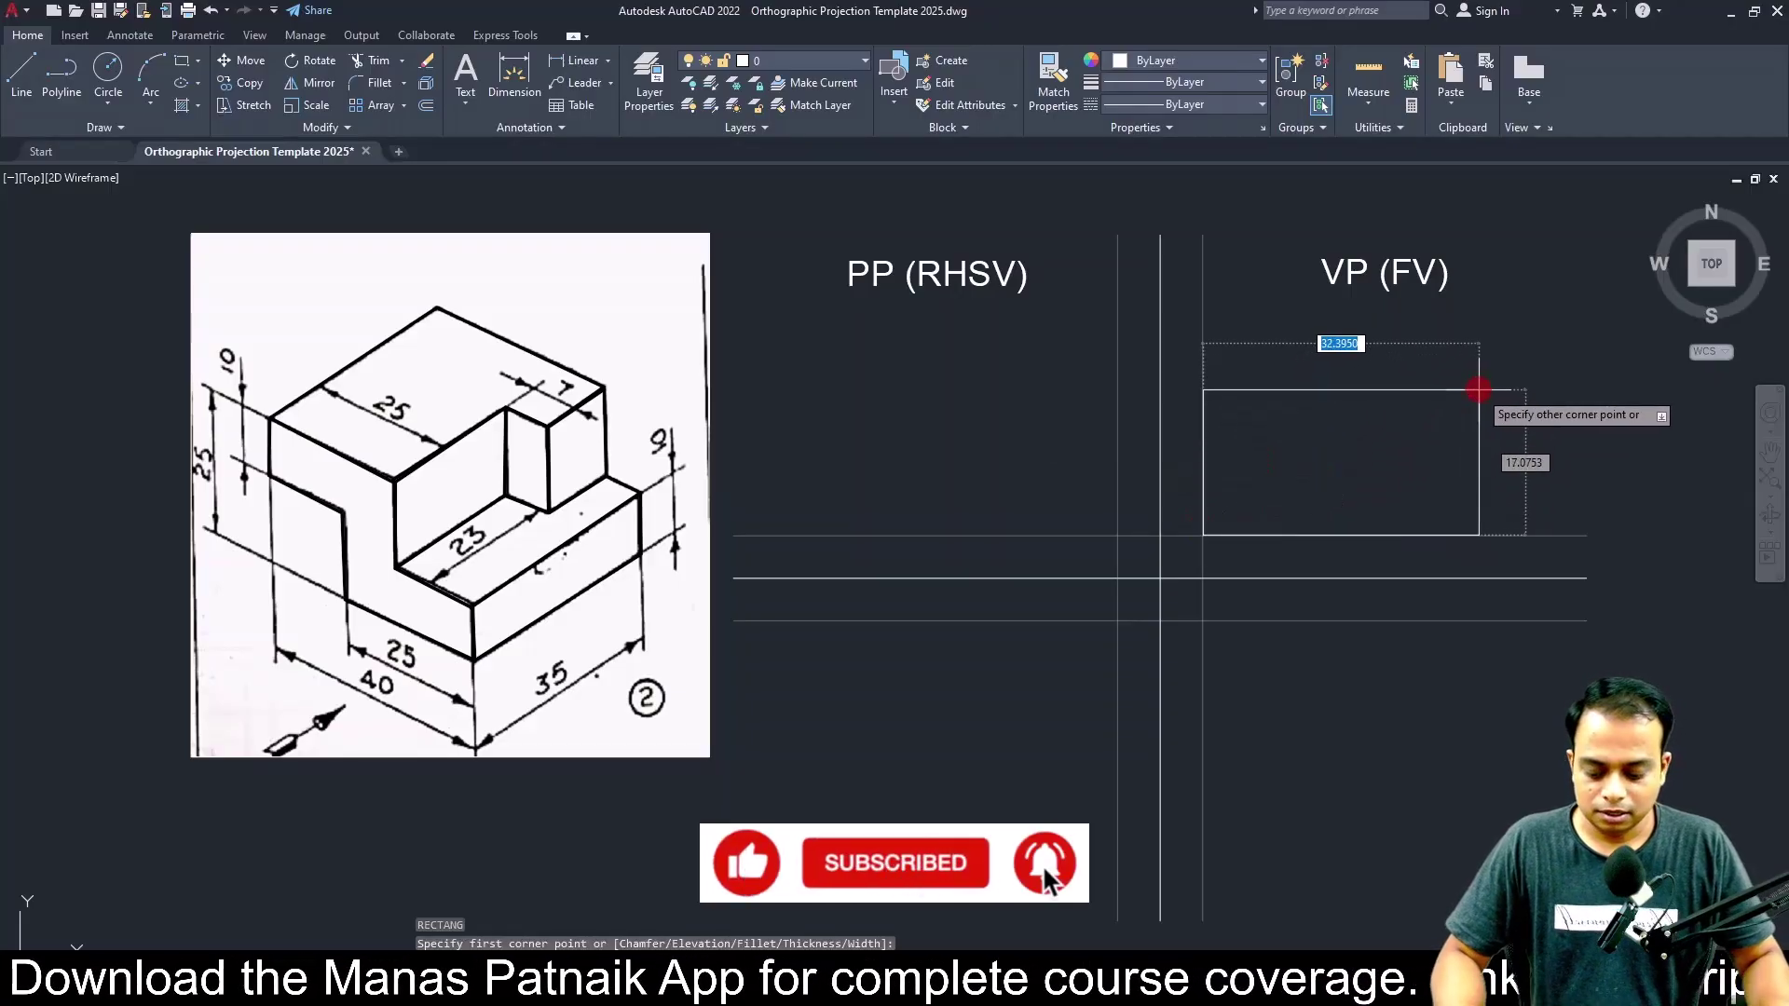
{"action": "key", "text": "Return"}
{"action": "type", "text": "40"}
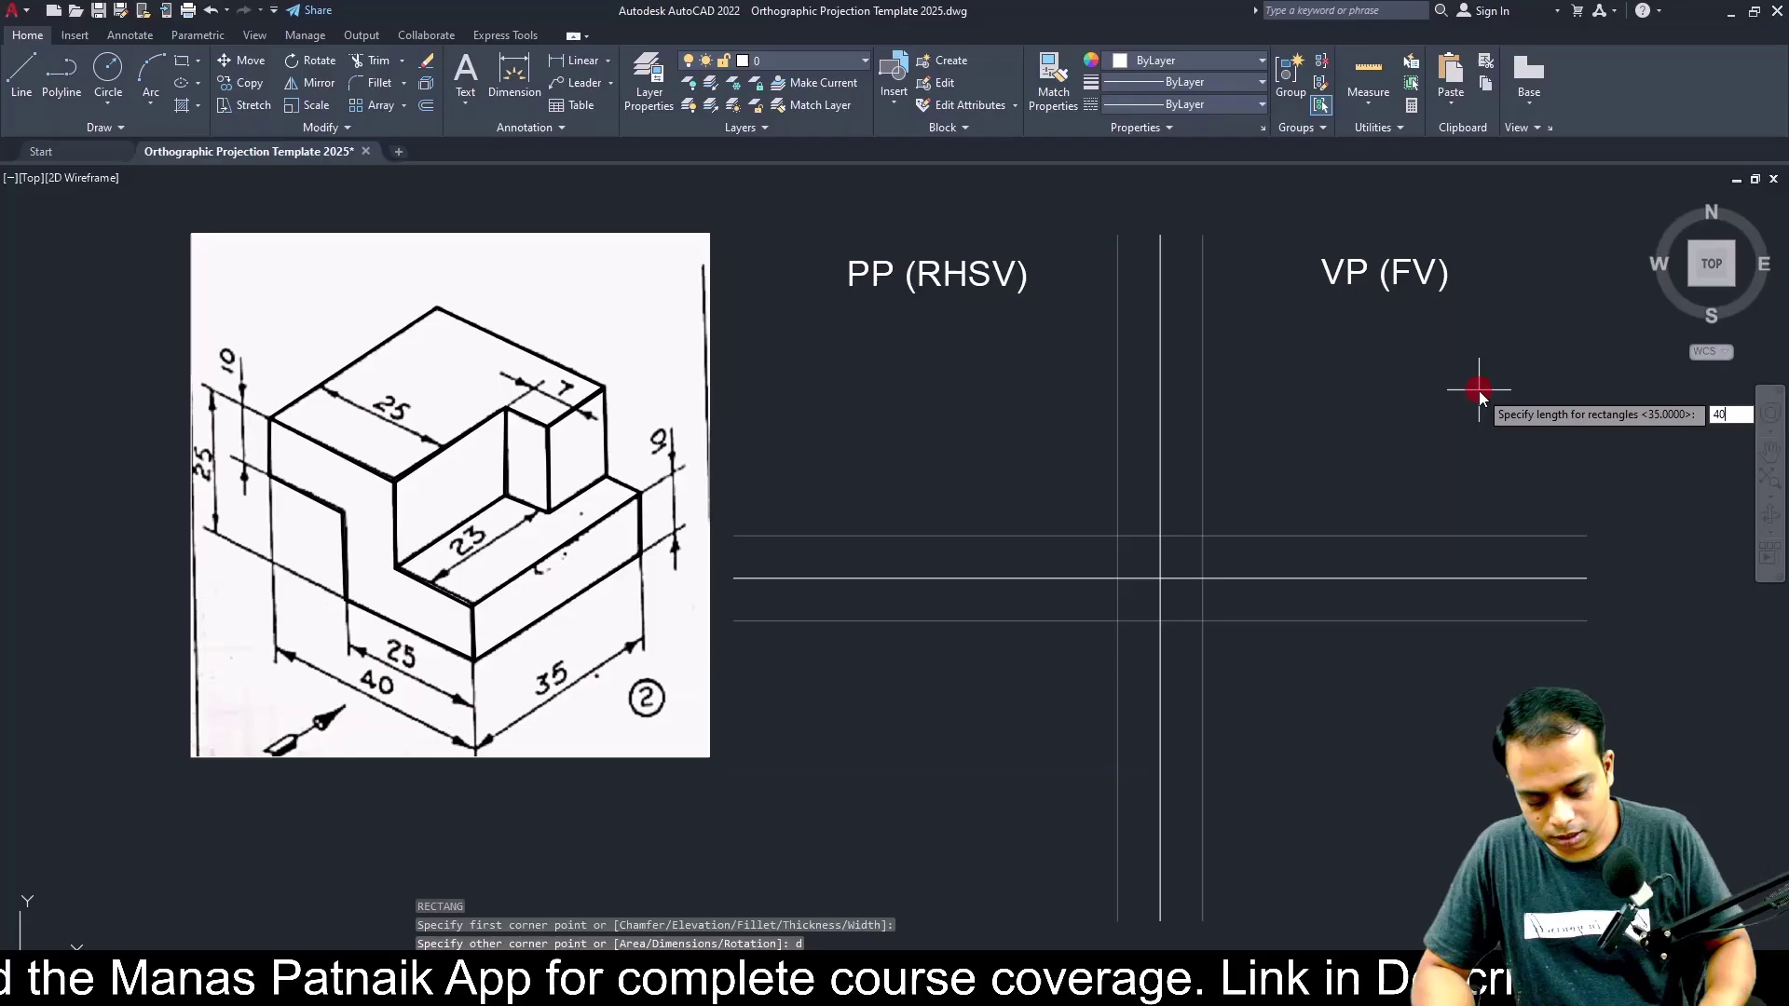
{"action": "key", "text": "Return"}
{"action": "type", "text": "25"}
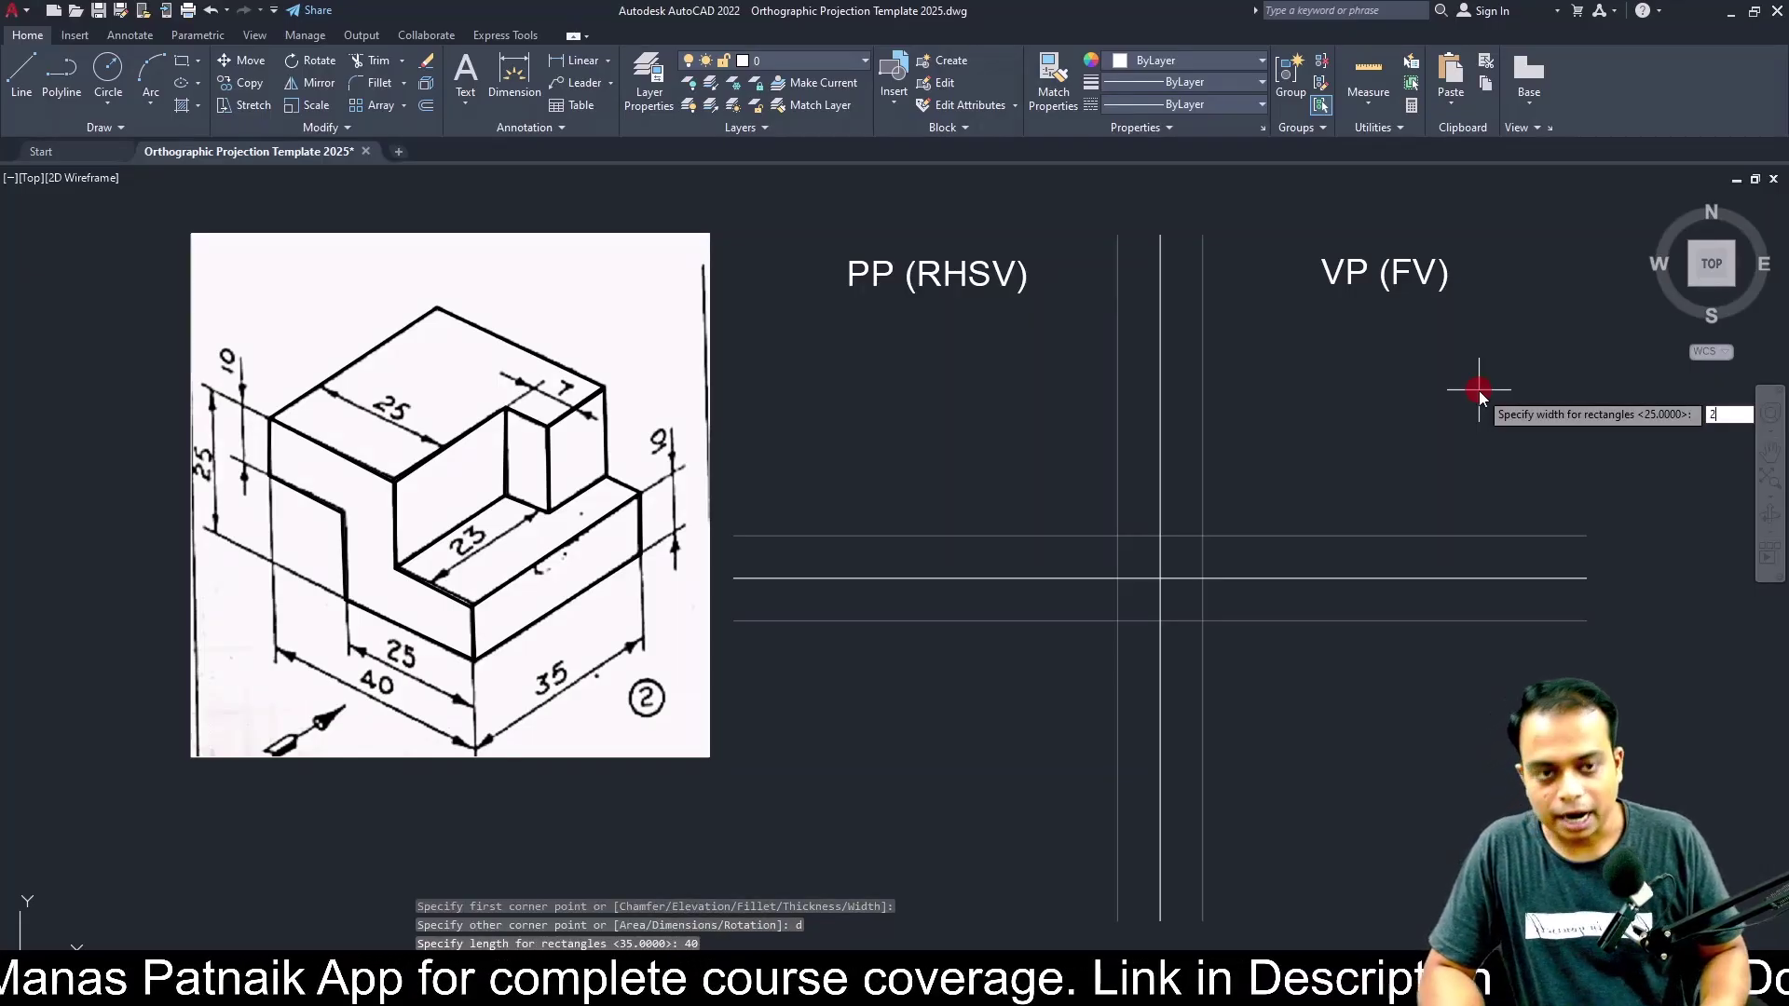
{"action": "key", "text": "Return"}
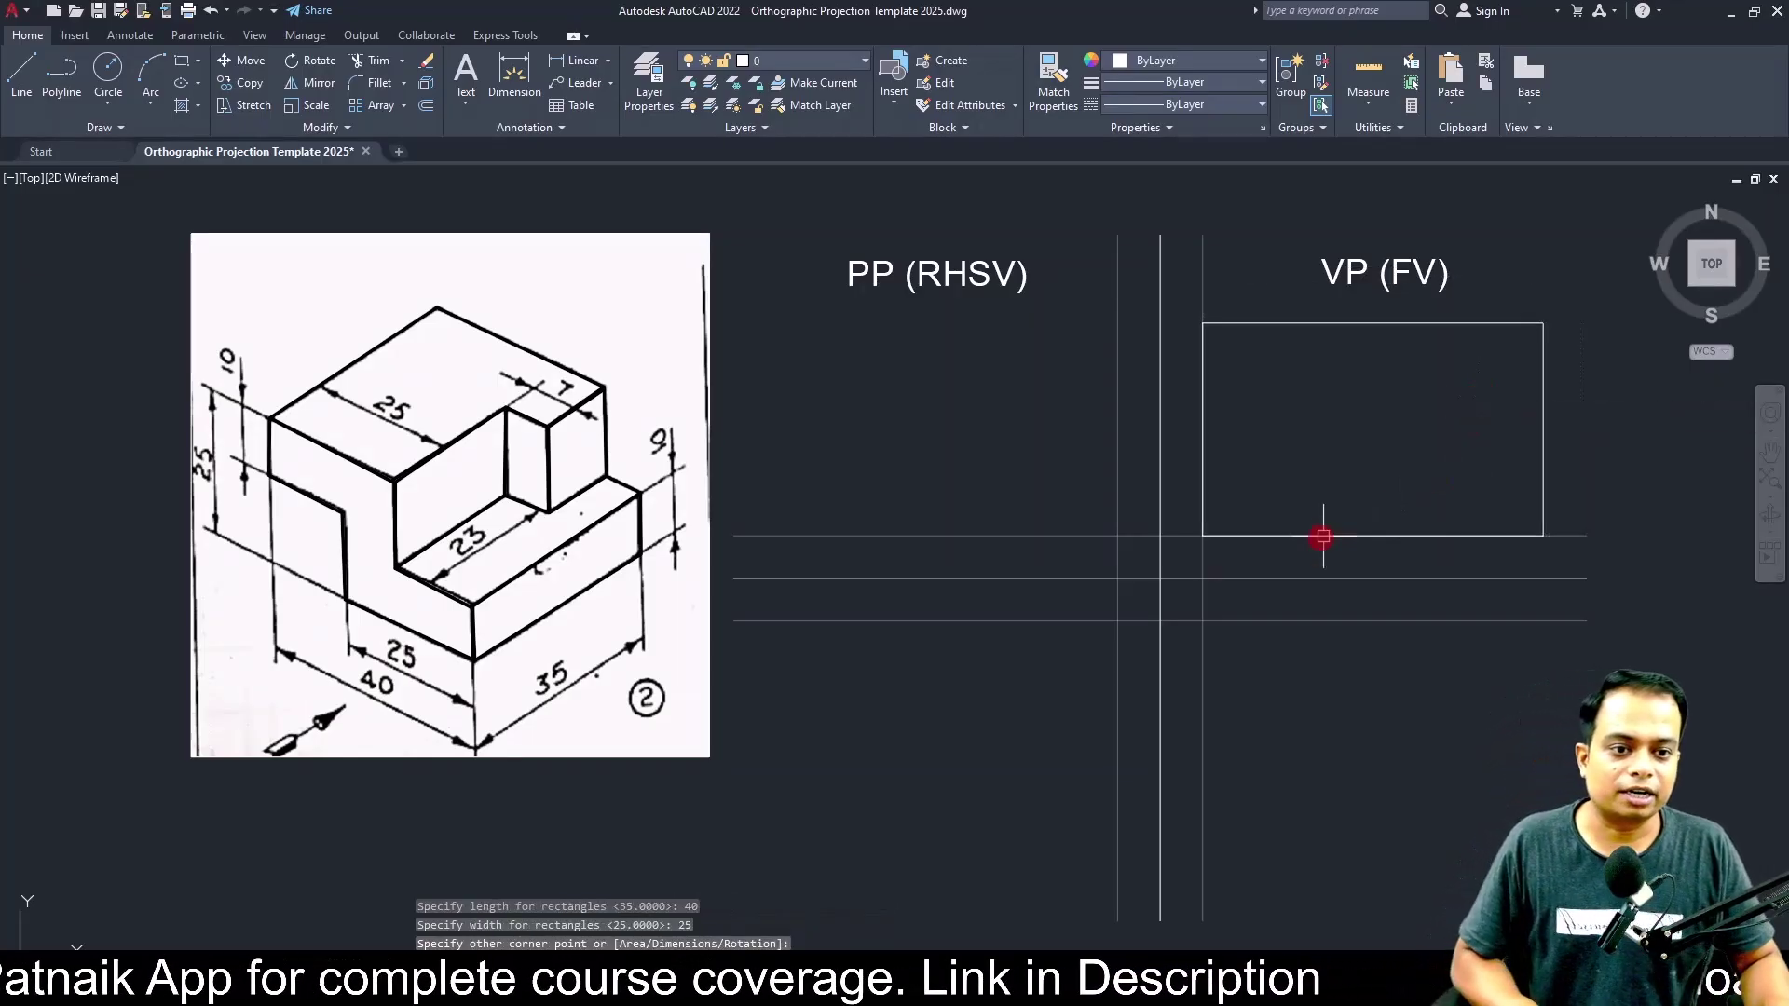
{"action": "left_click", "coordinate": [1557, 513]}
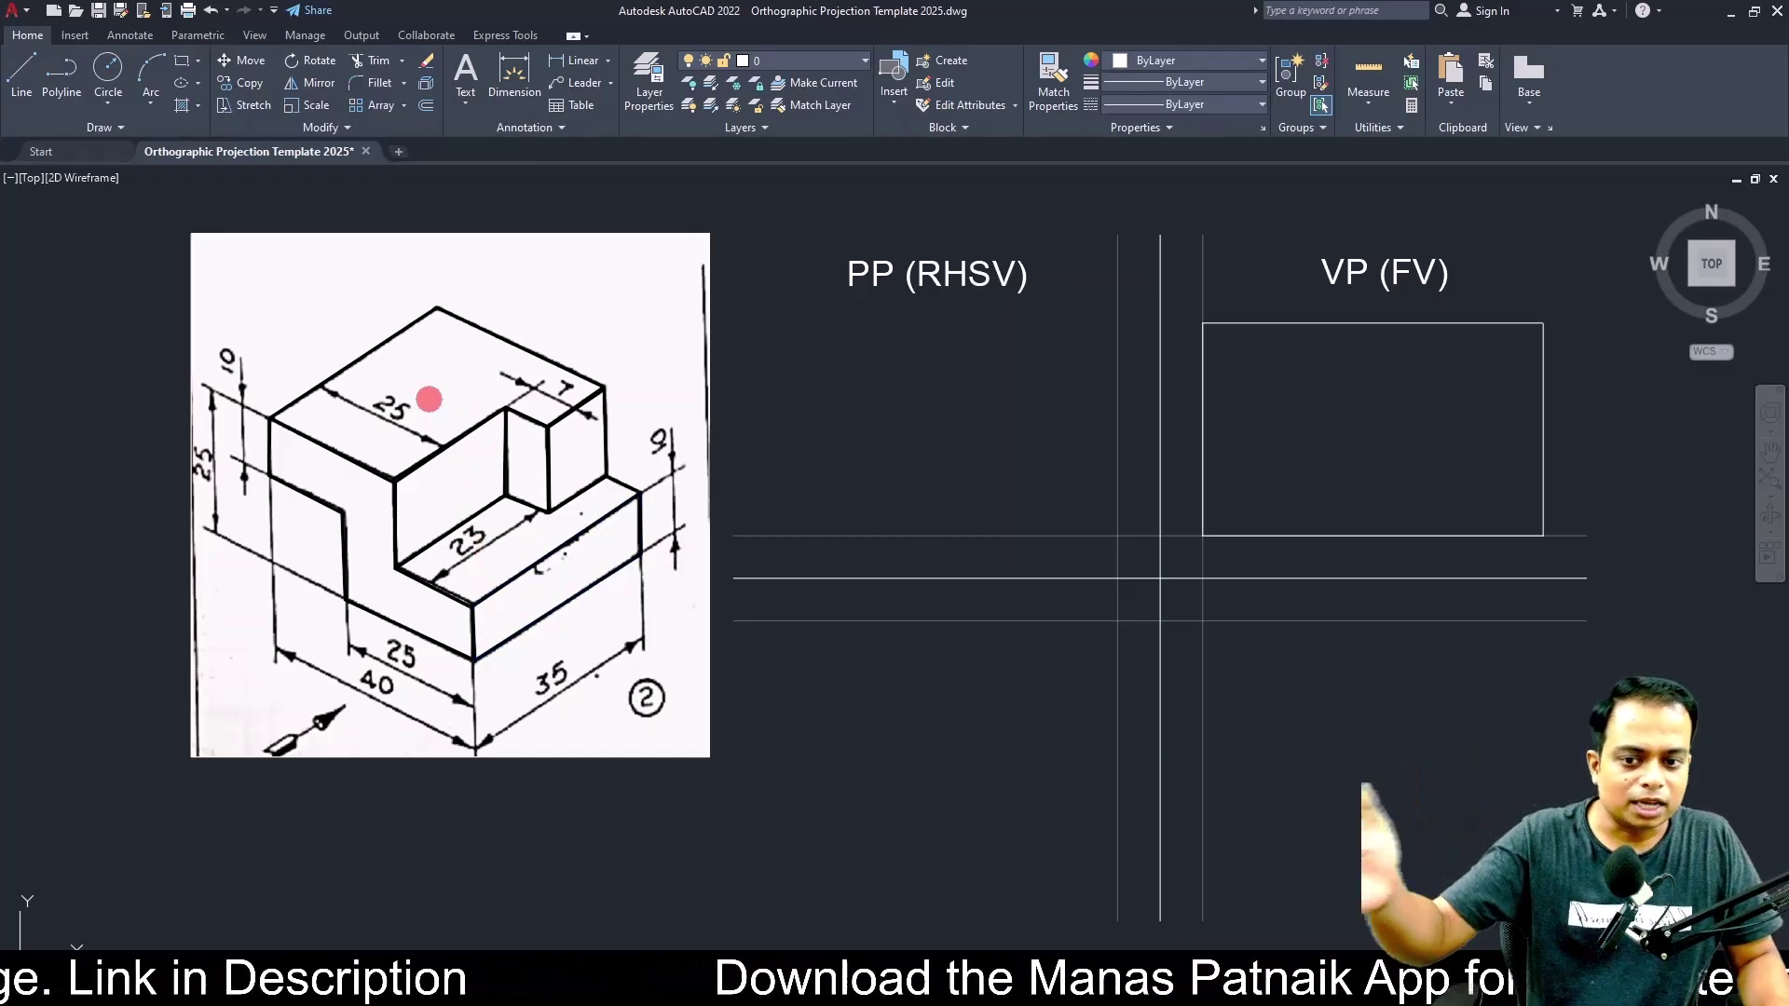
Draw the top view's 40 by 35 bounding rectangle down and to the right from the offset lines' intersection in the HP quadrant.
{"action": "left_click", "coordinate": [272, 581]}
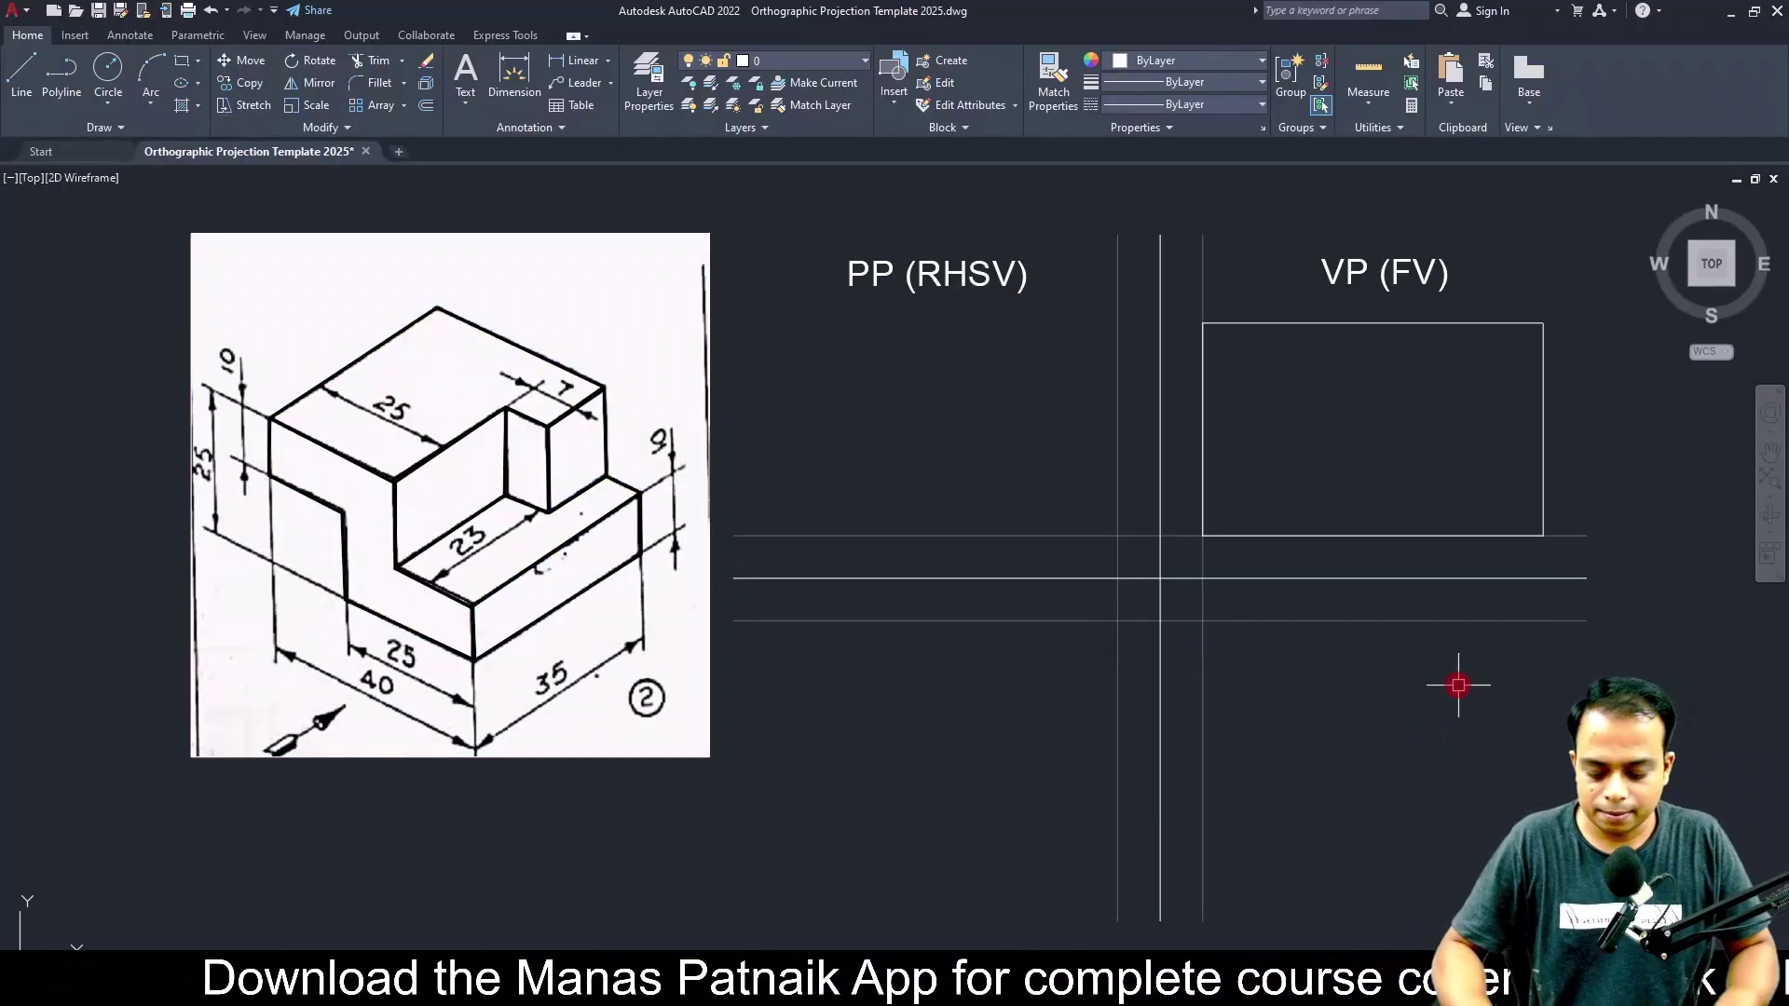
{"action": "left_click", "coordinate": [1203, 620]}
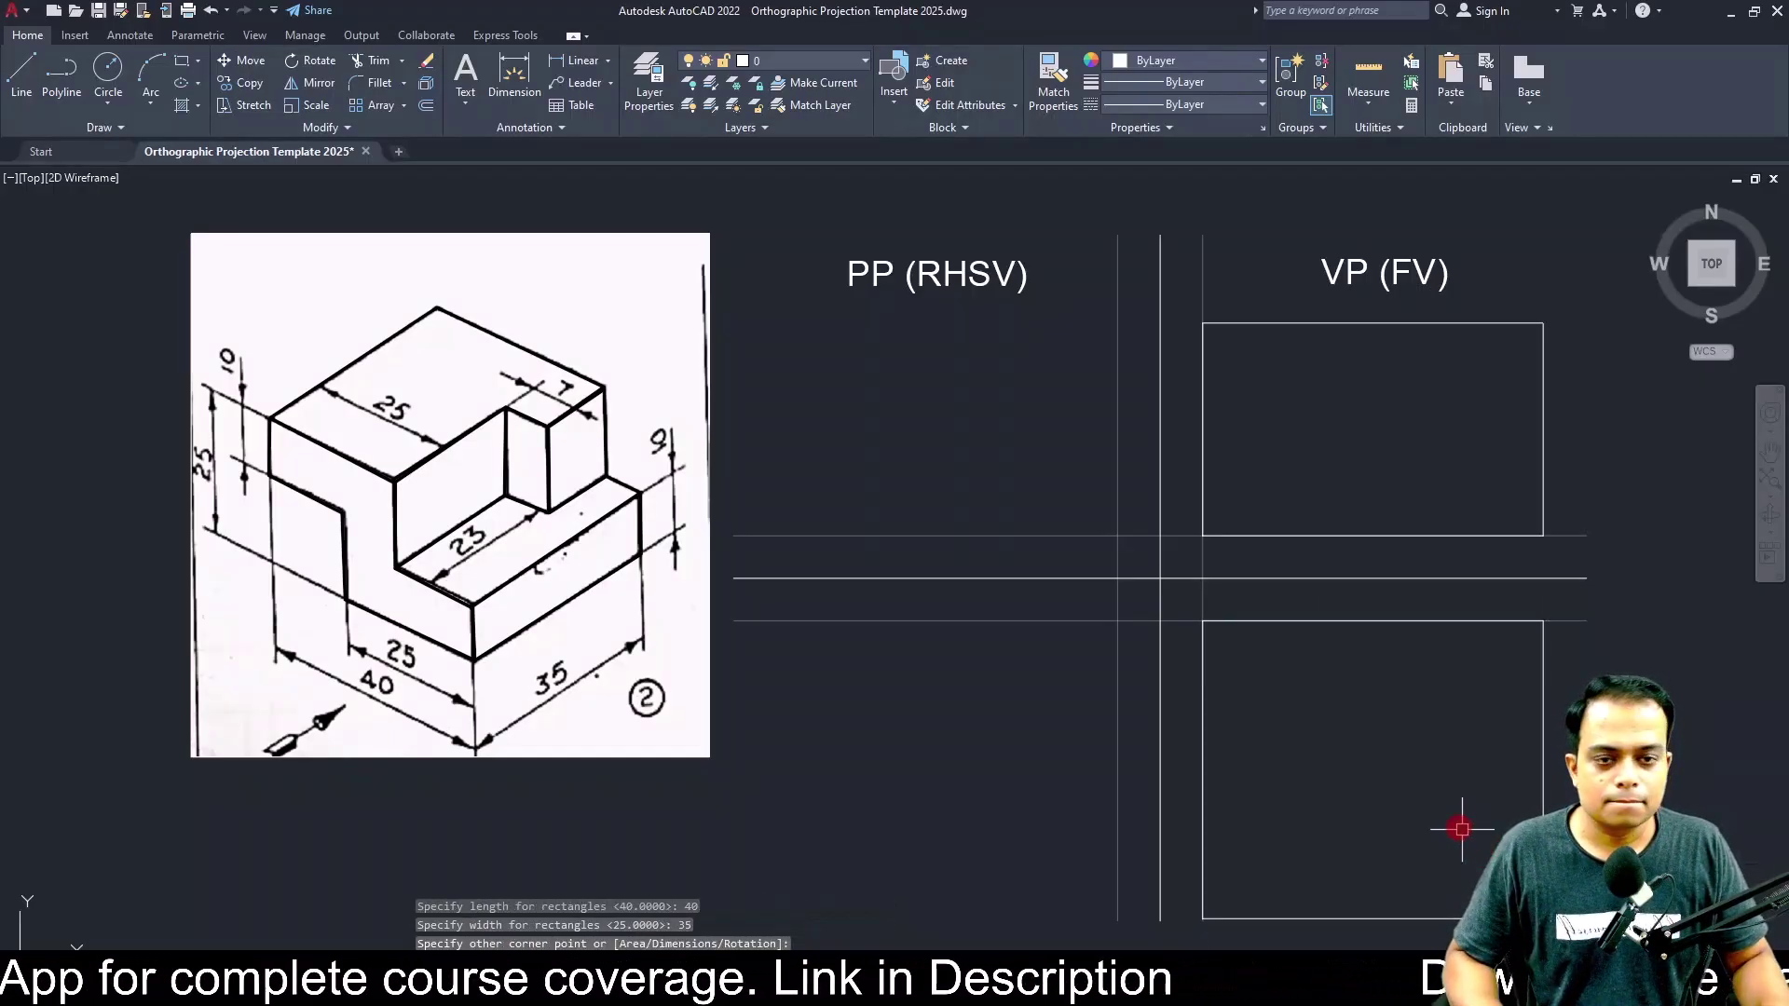
{"action": "middle_click_drag", "start_coordinate": [1461, 828], "coordinate": [1367, 791]}
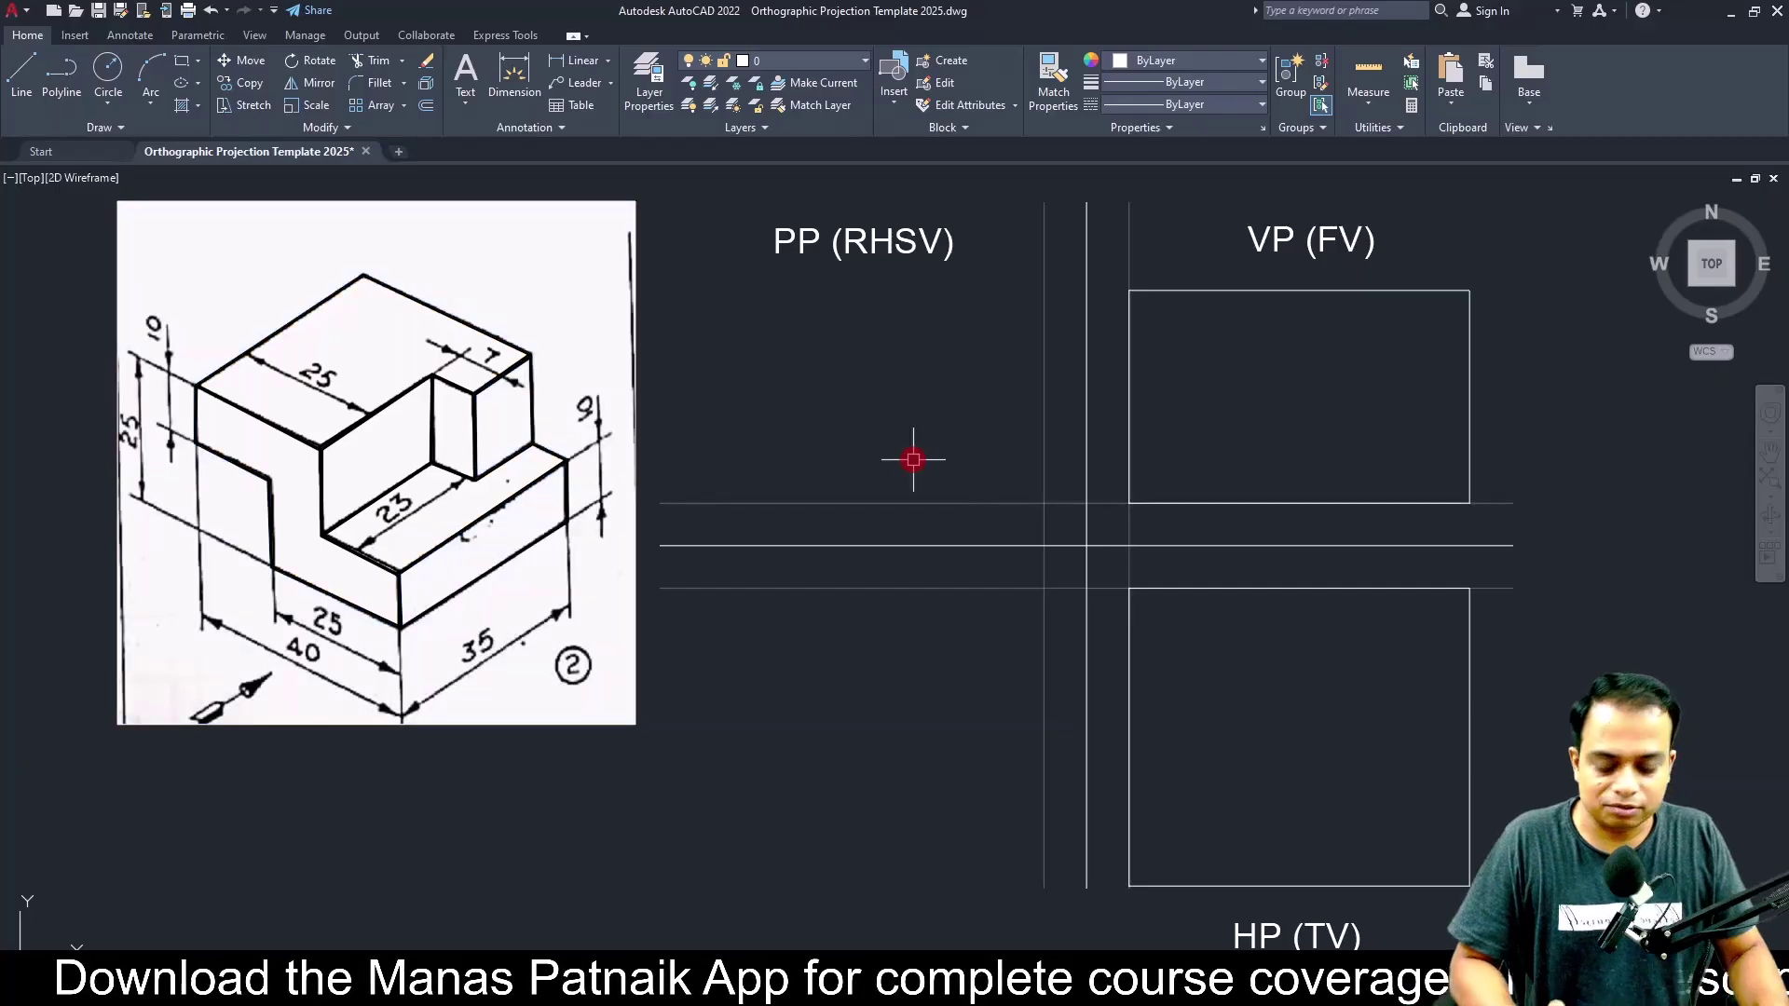
Draw the side view's 35 by 25 bounding rectangle up and to the left from the offset lines' intersection in the PP quadrant.
{"action": "type", "text": "c"}
{"action": "key", "text": "Return"}
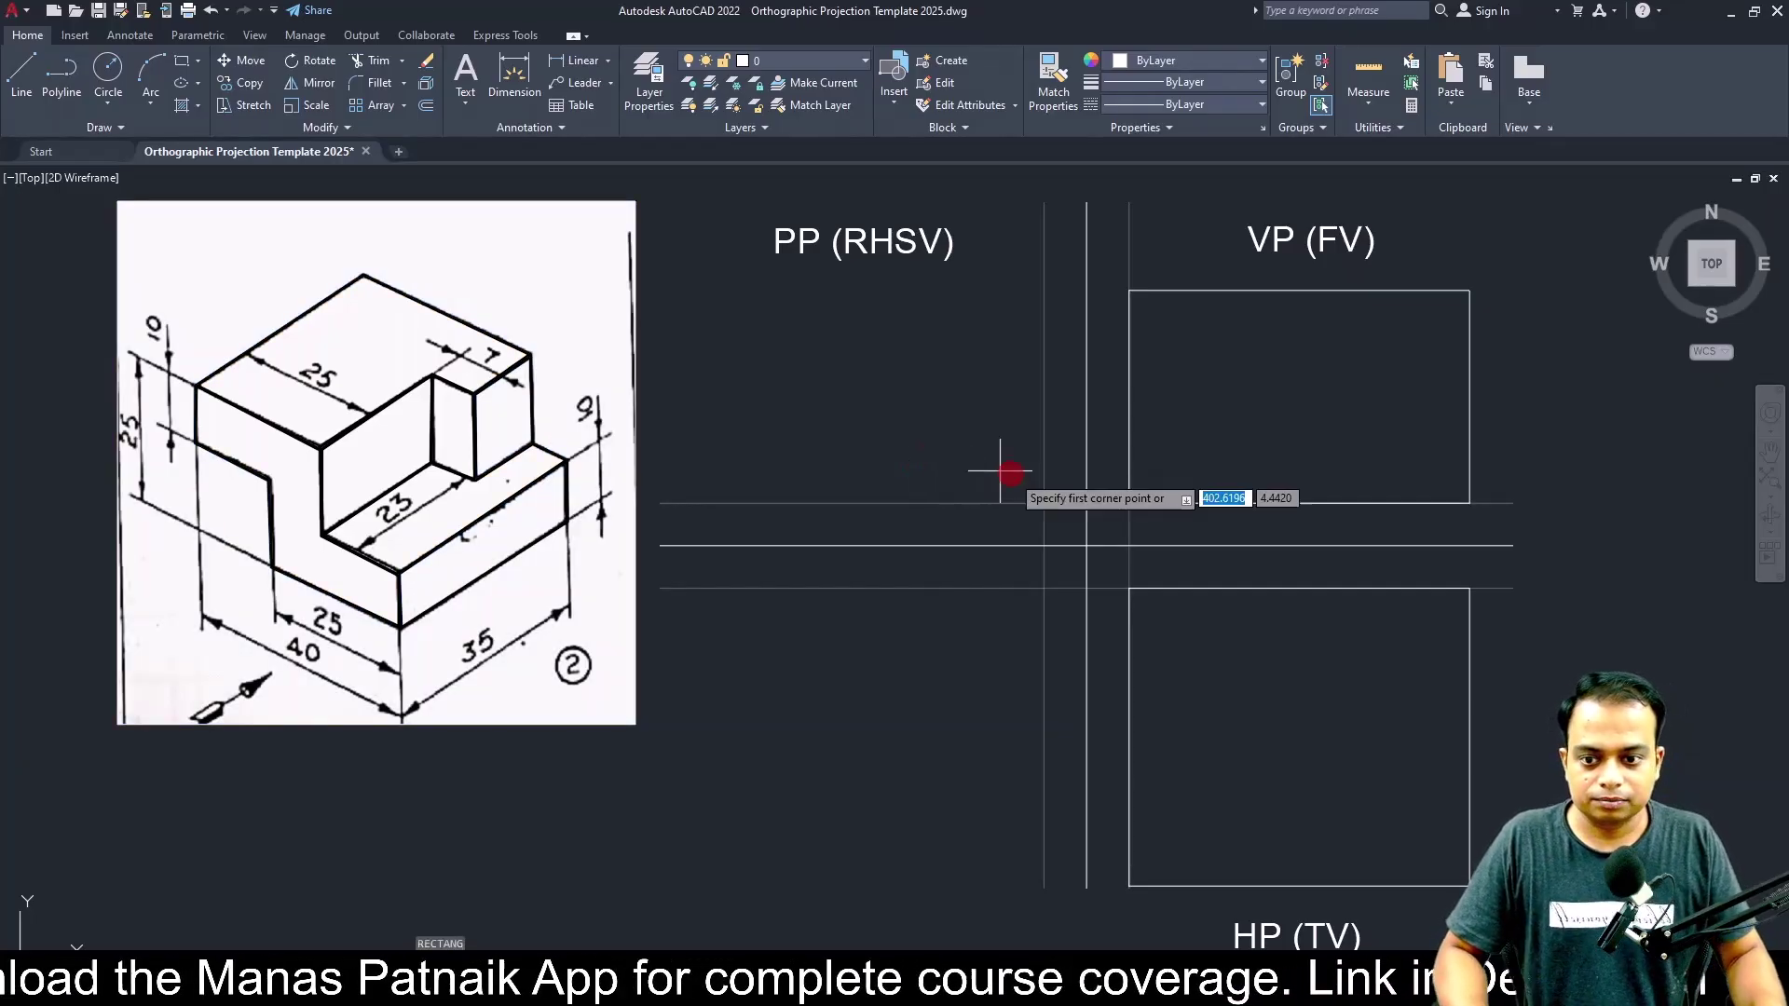
{"action": "left_click", "coordinate": [1045, 503]}
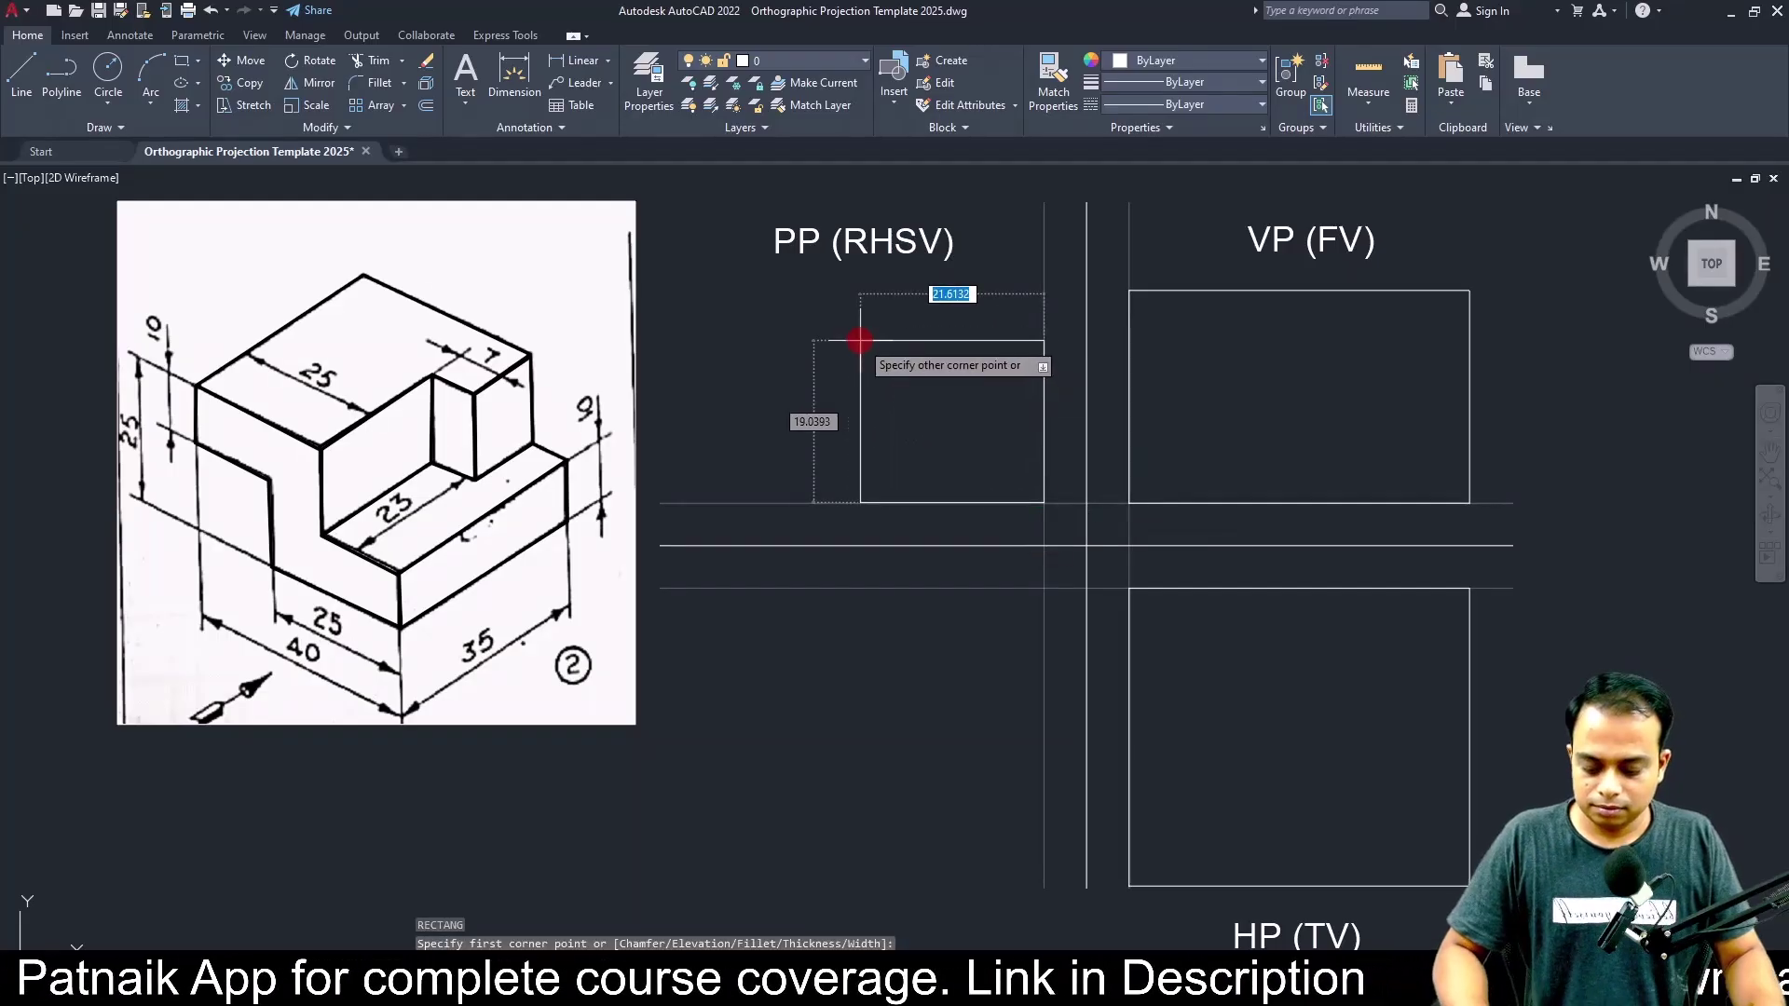
{"action": "key", "text": "Return"}
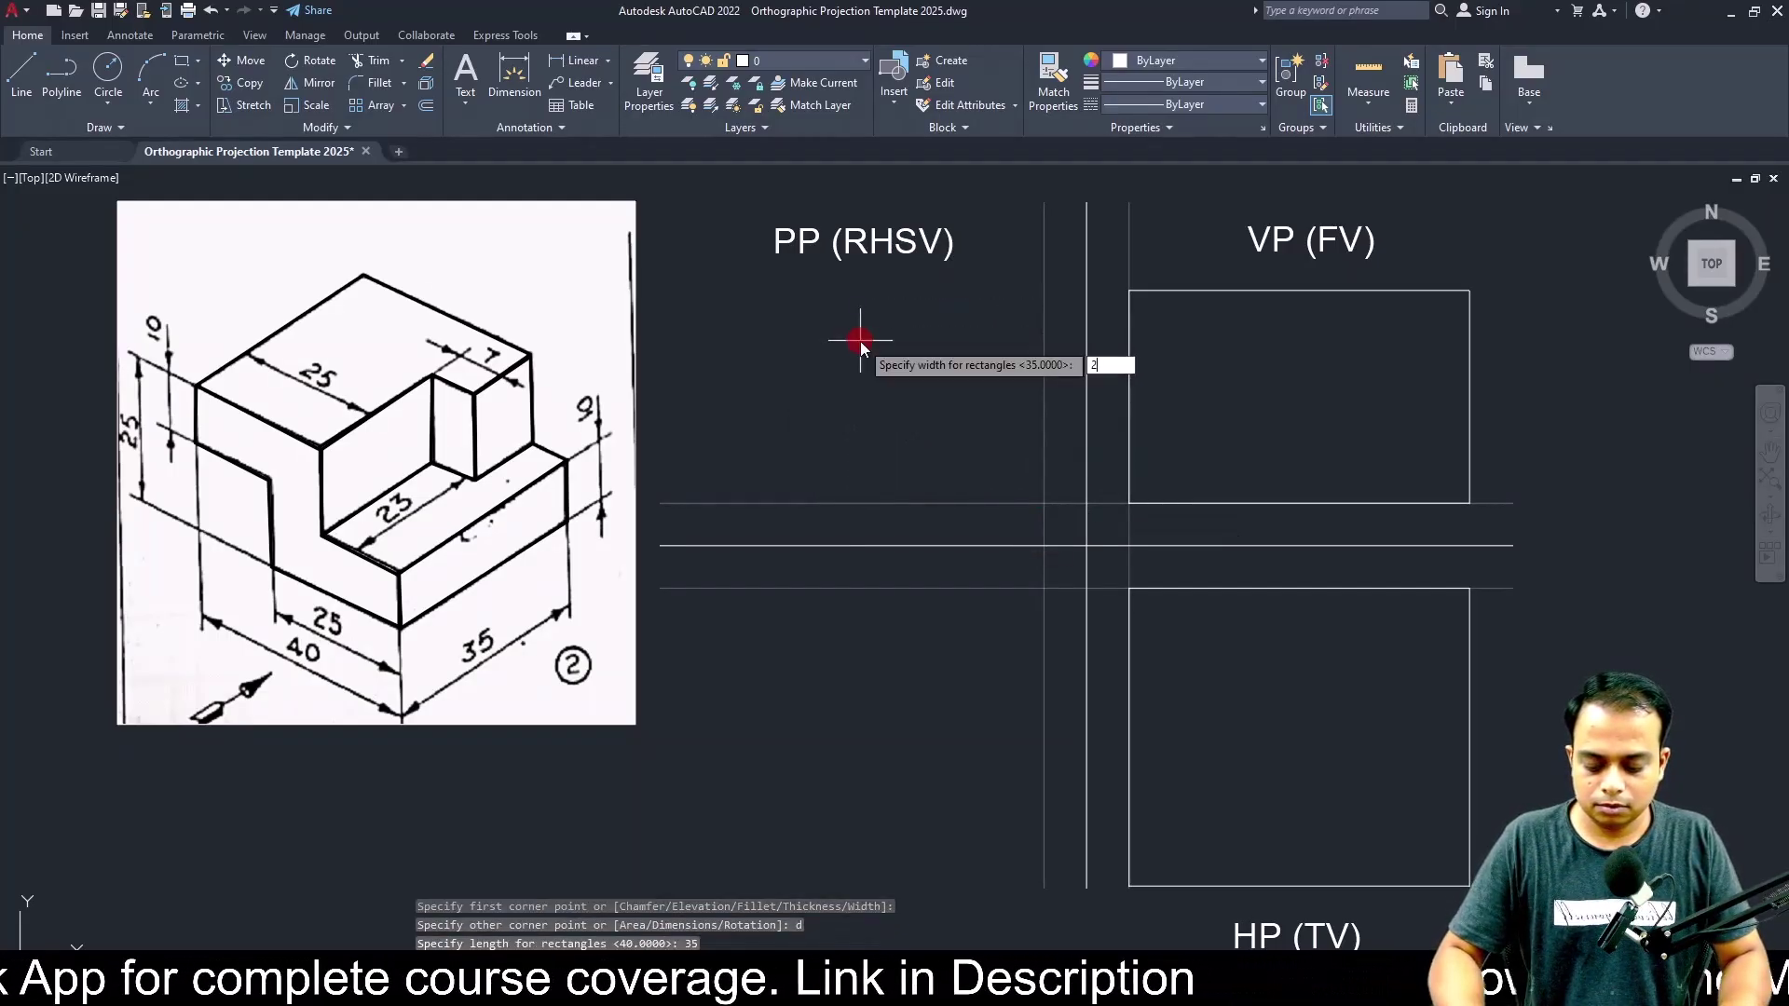
{"action": "key", "text": "Return"}
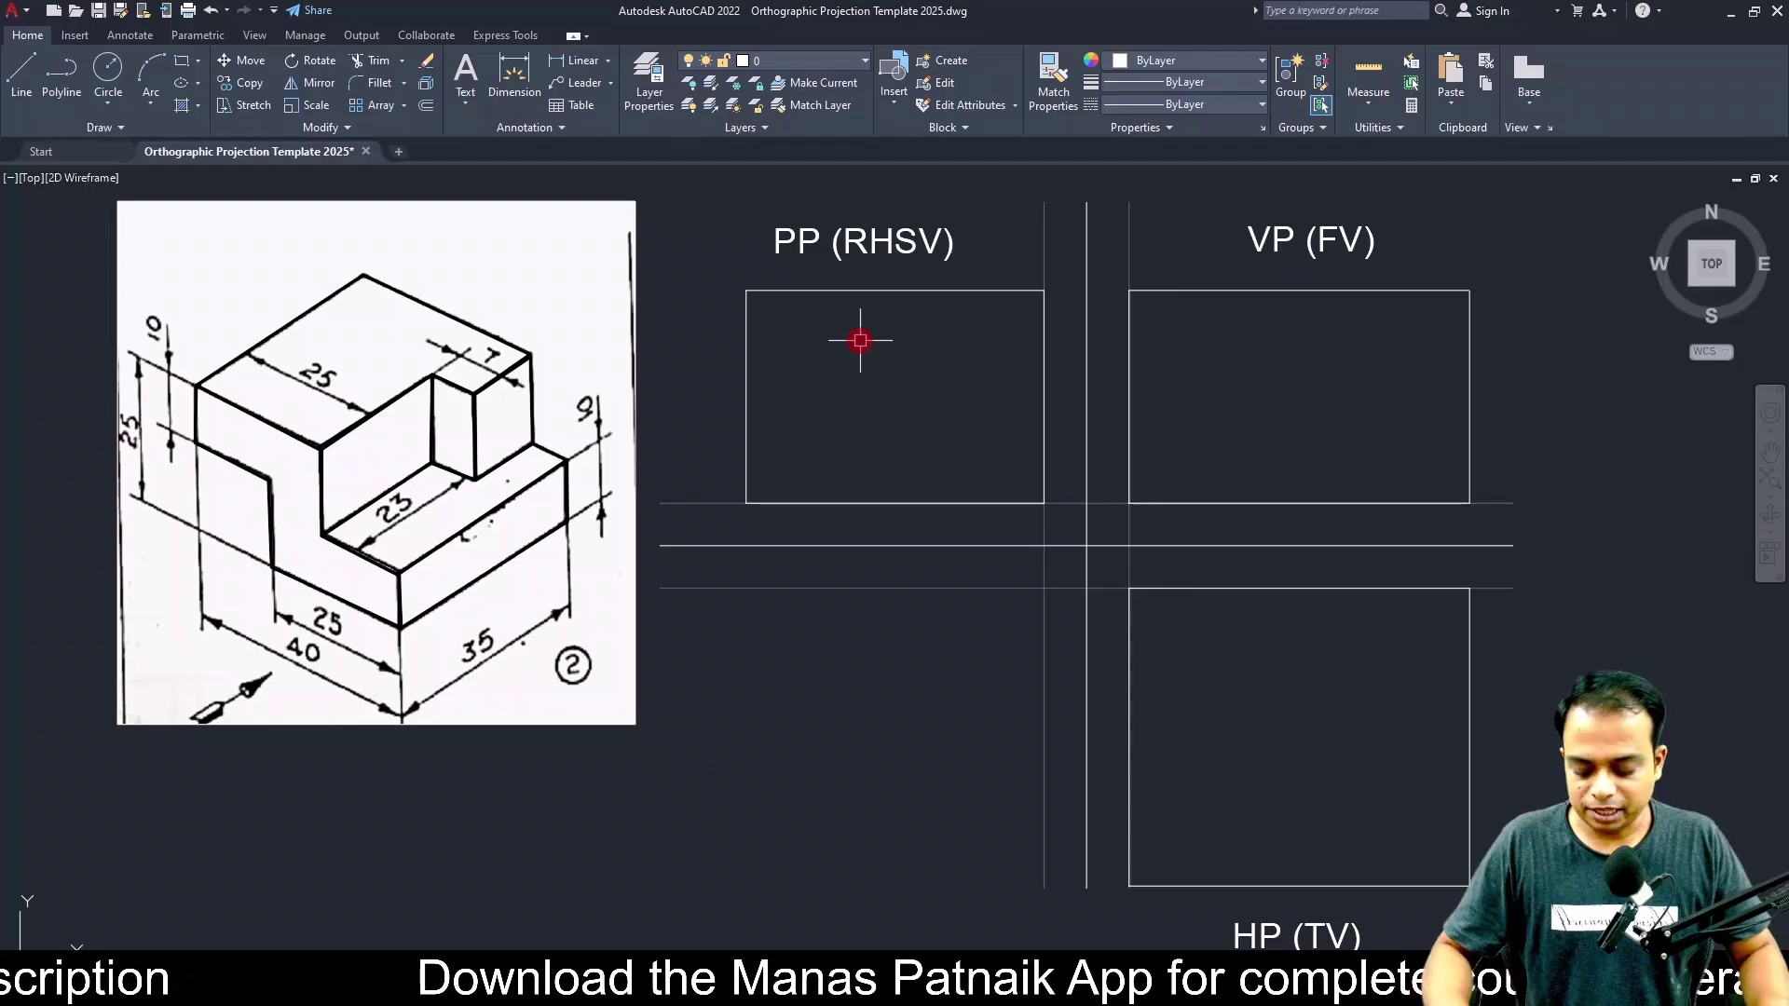
Explode the three view rectangles into separate lines and check the top view's four edges by selecting them individually.
{"action": "type", "text": "x"}
{"action": "key", "text": "Return"}
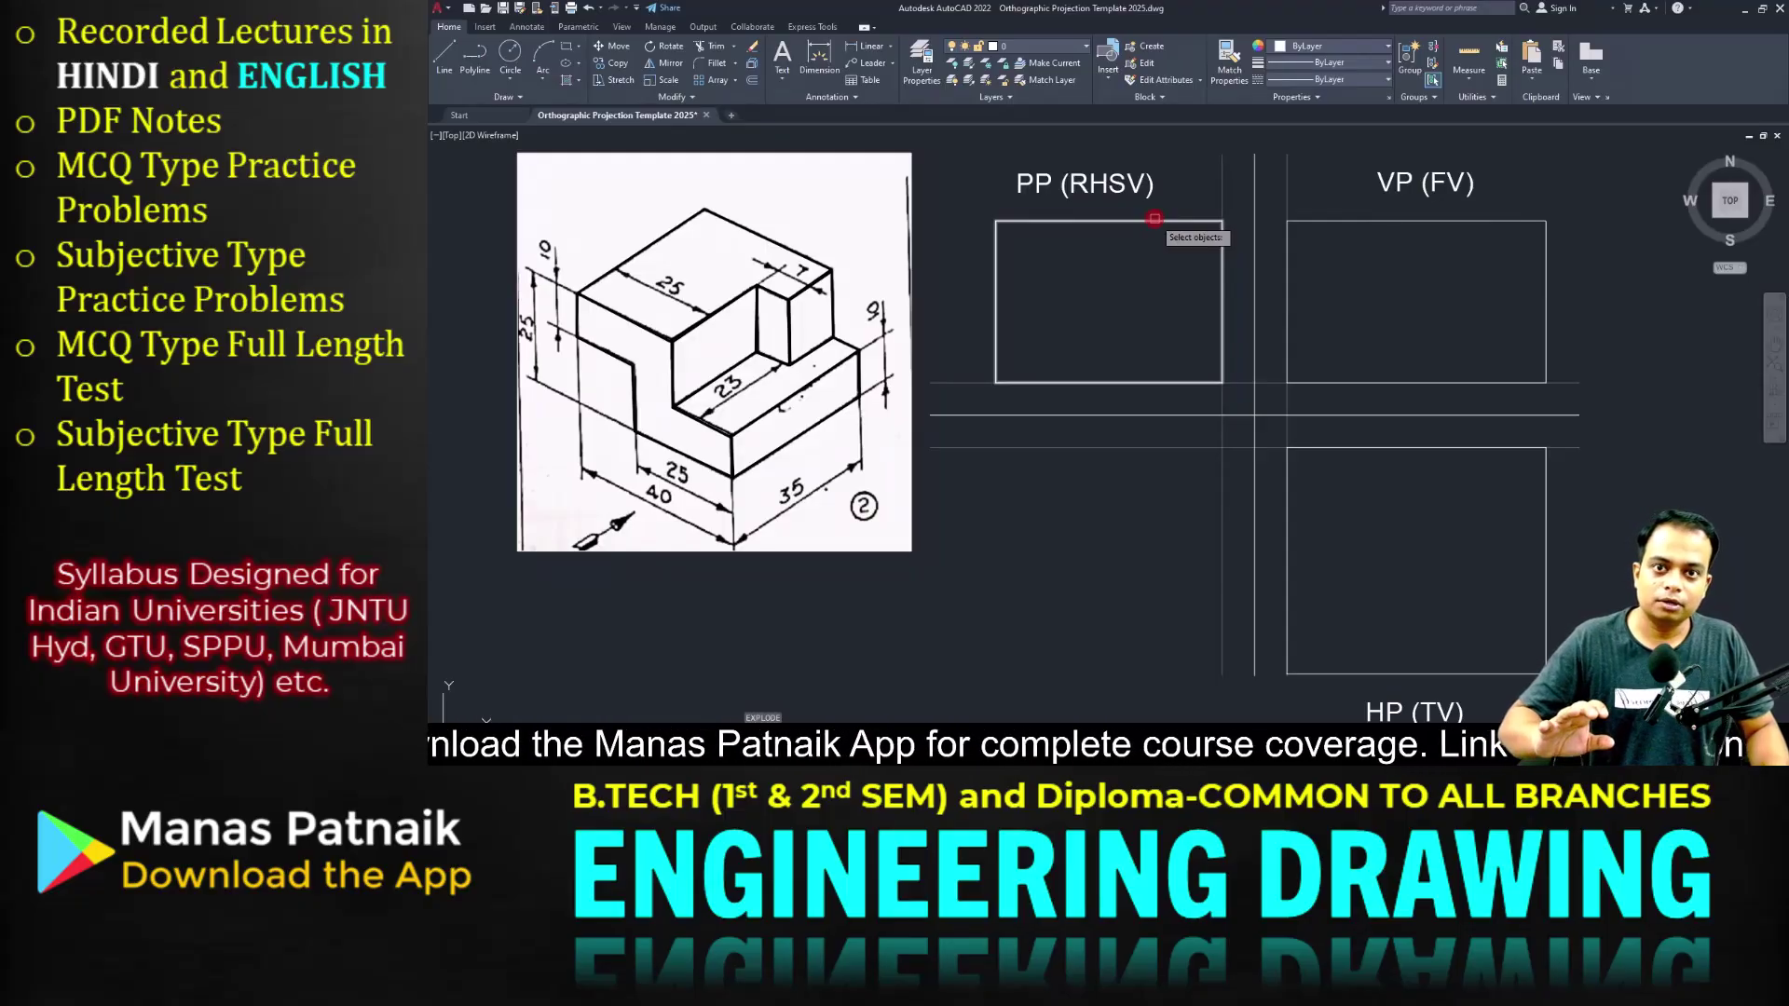
{"action": "left_click", "coordinate": [1154, 220]}
{"action": "left_click", "coordinate": [1324, 223]}
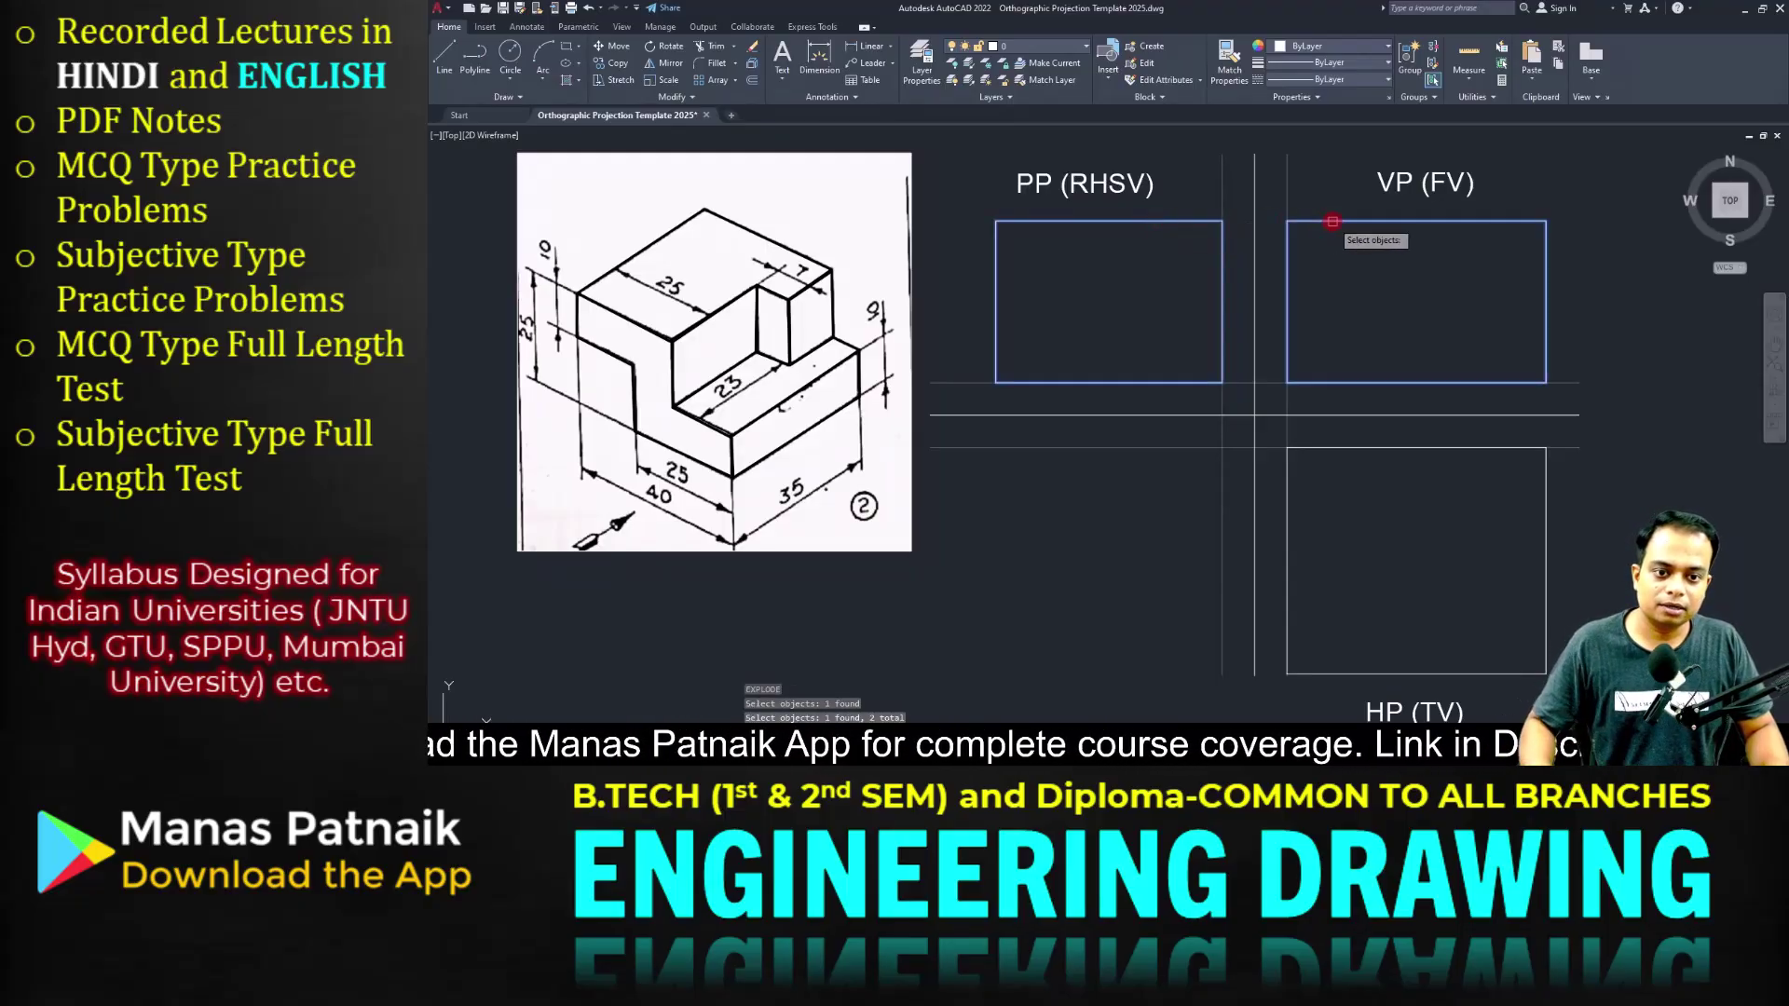
{"action": "left_click", "coordinate": [1547, 488]}
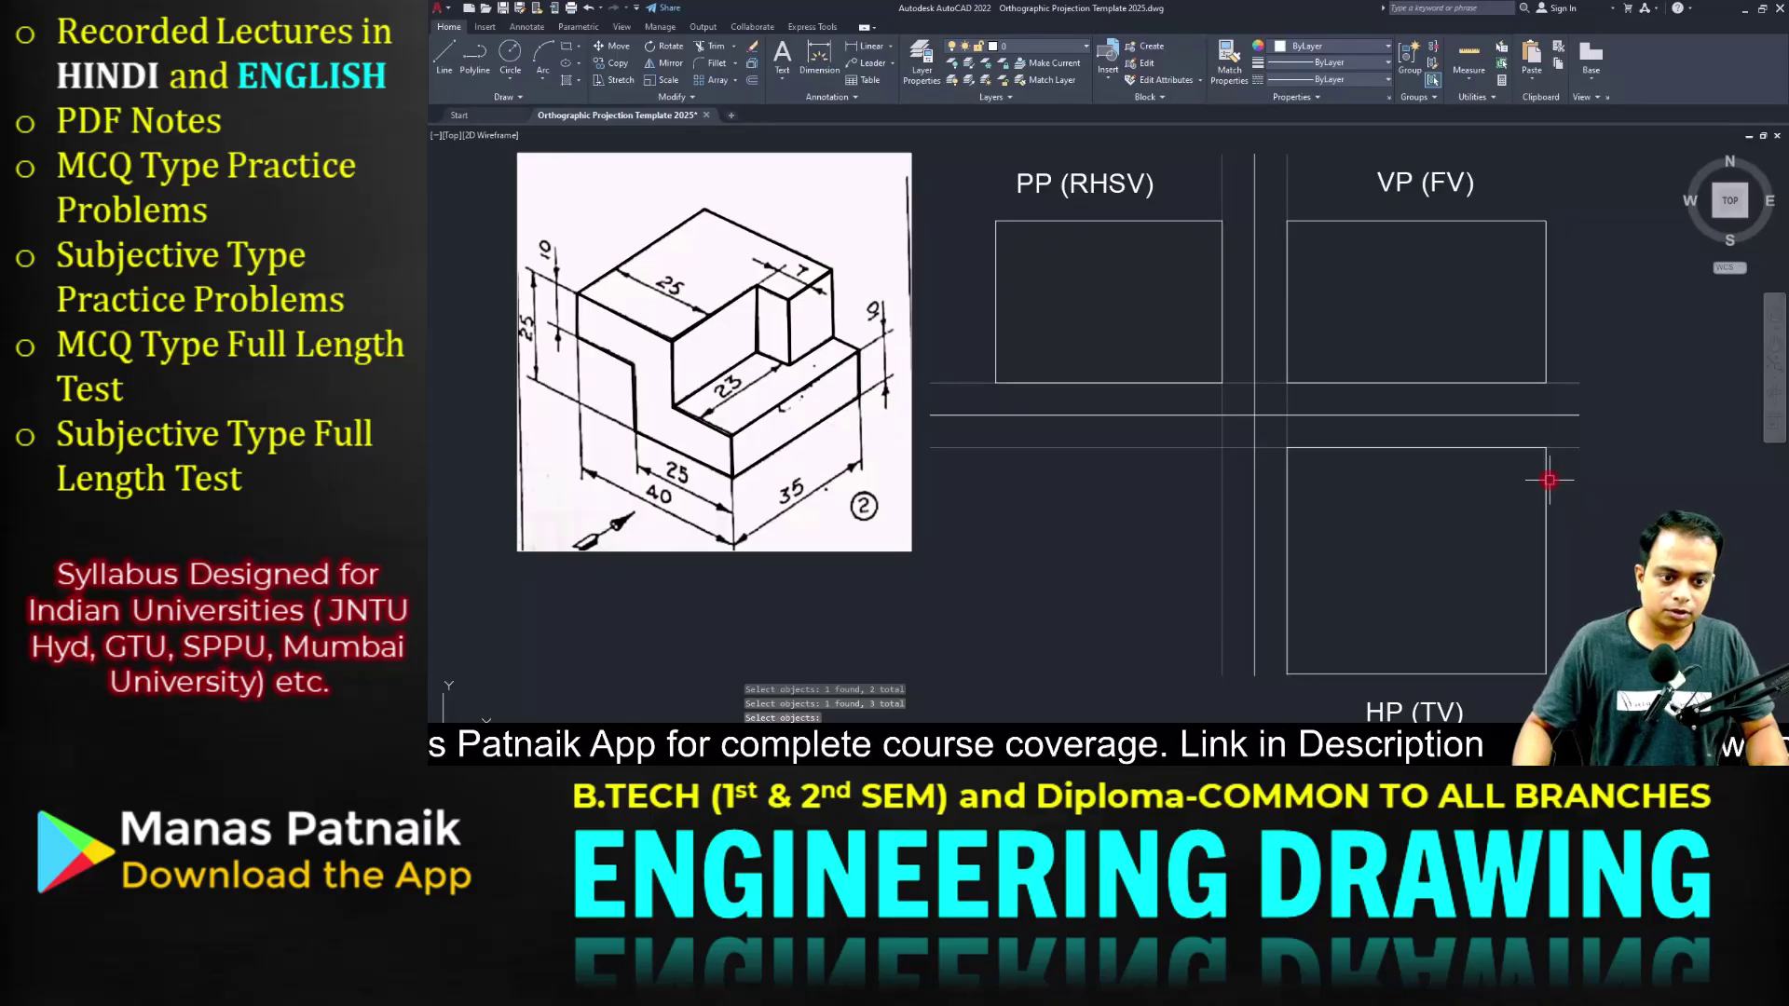
{"action": "key", "text": "Return"}
{"action": "left_click", "coordinate": [1545, 492]}
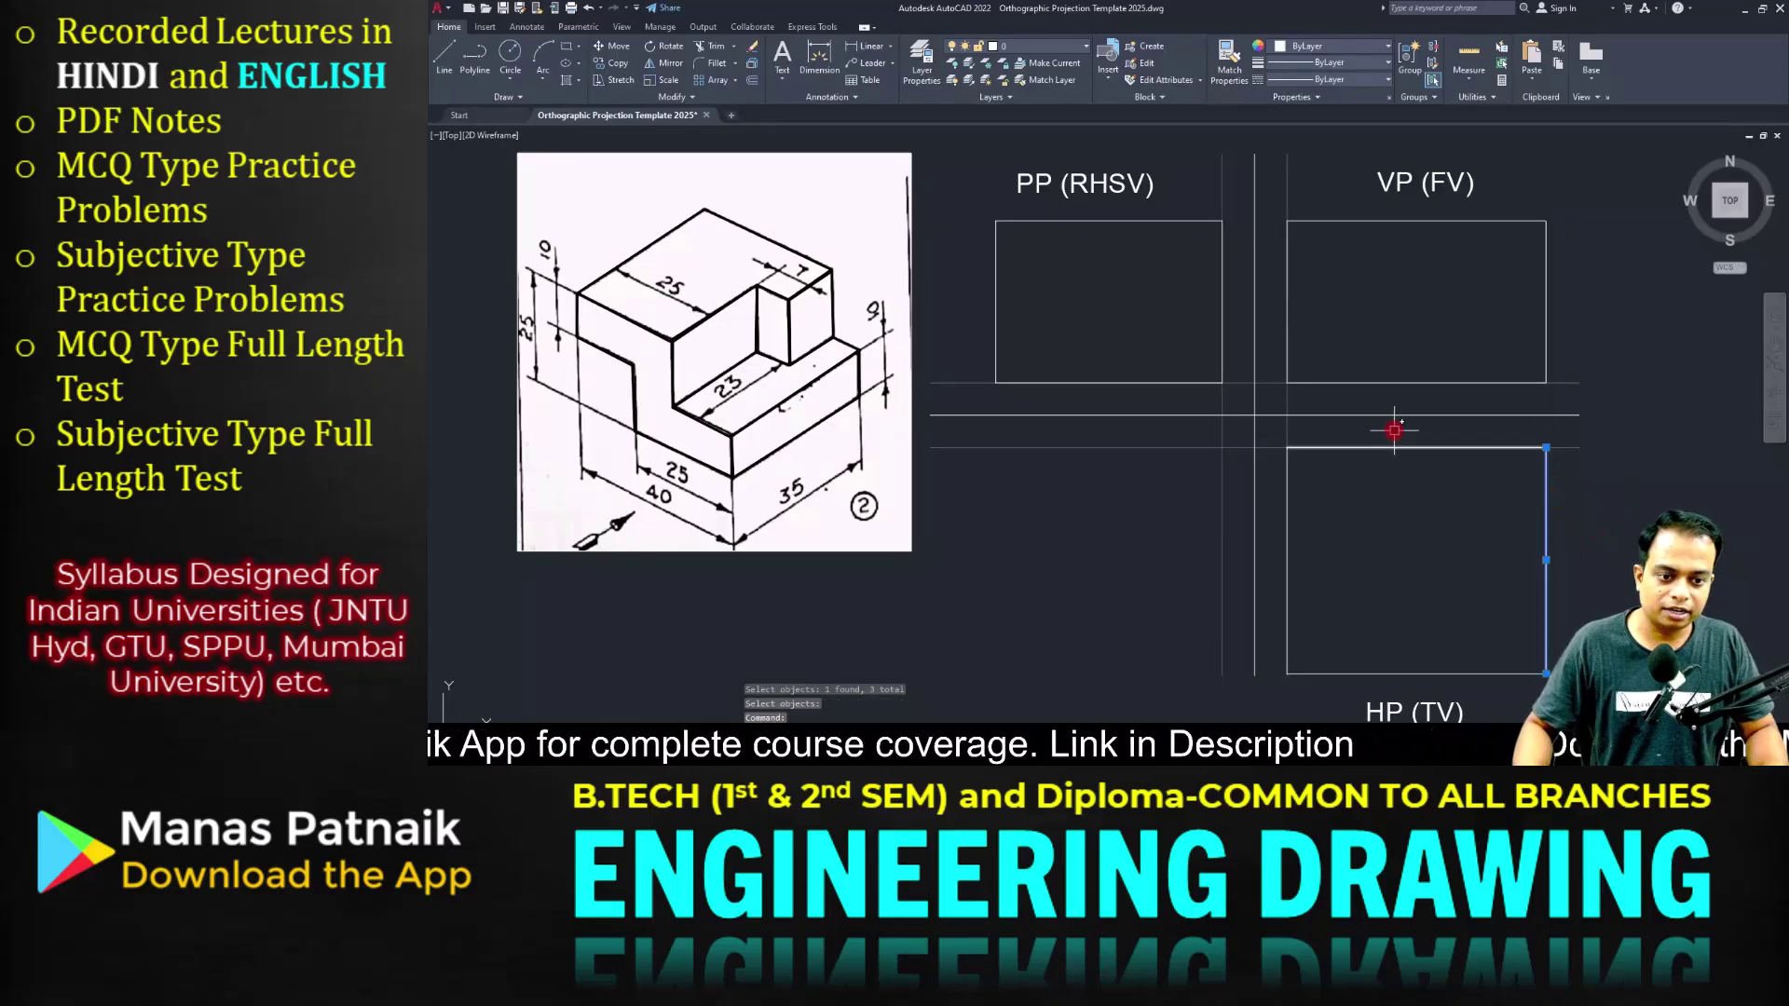
{"action": "left_click", "coordinate": [1364, 491]}
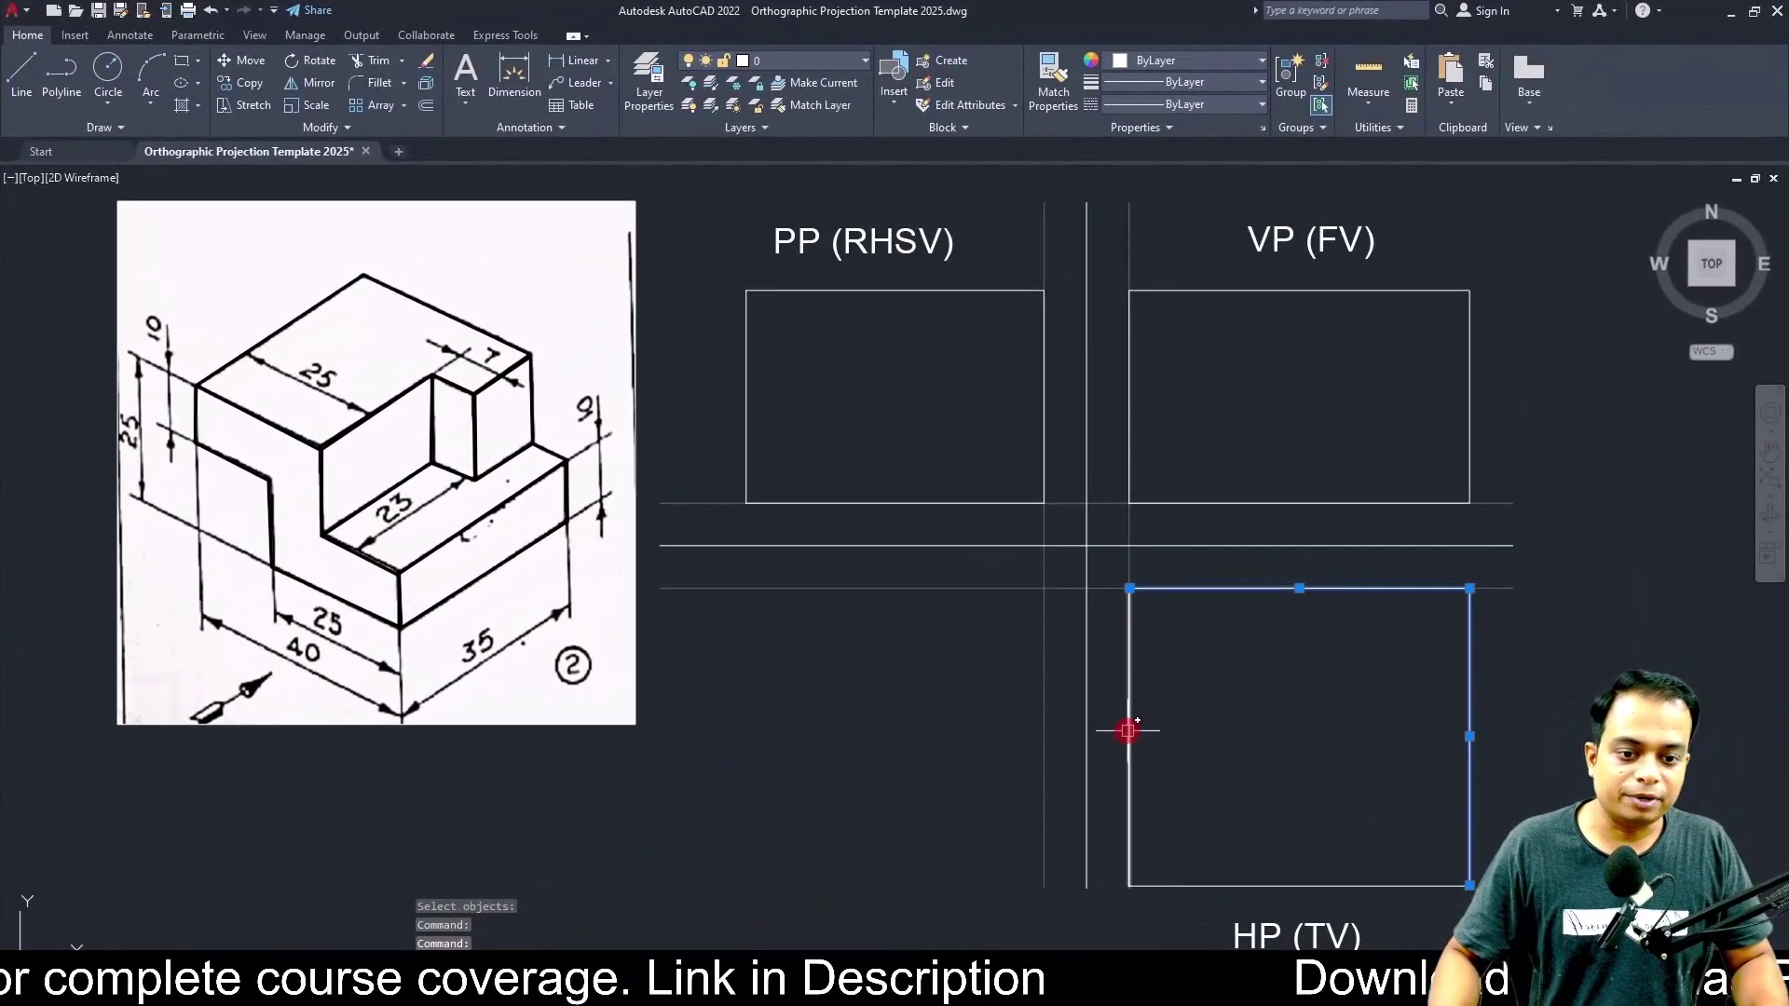
{"action": "left_click", "coordinate": [1128, 732]}
{"action": "left_click", "coordinate": [1265, 883]}
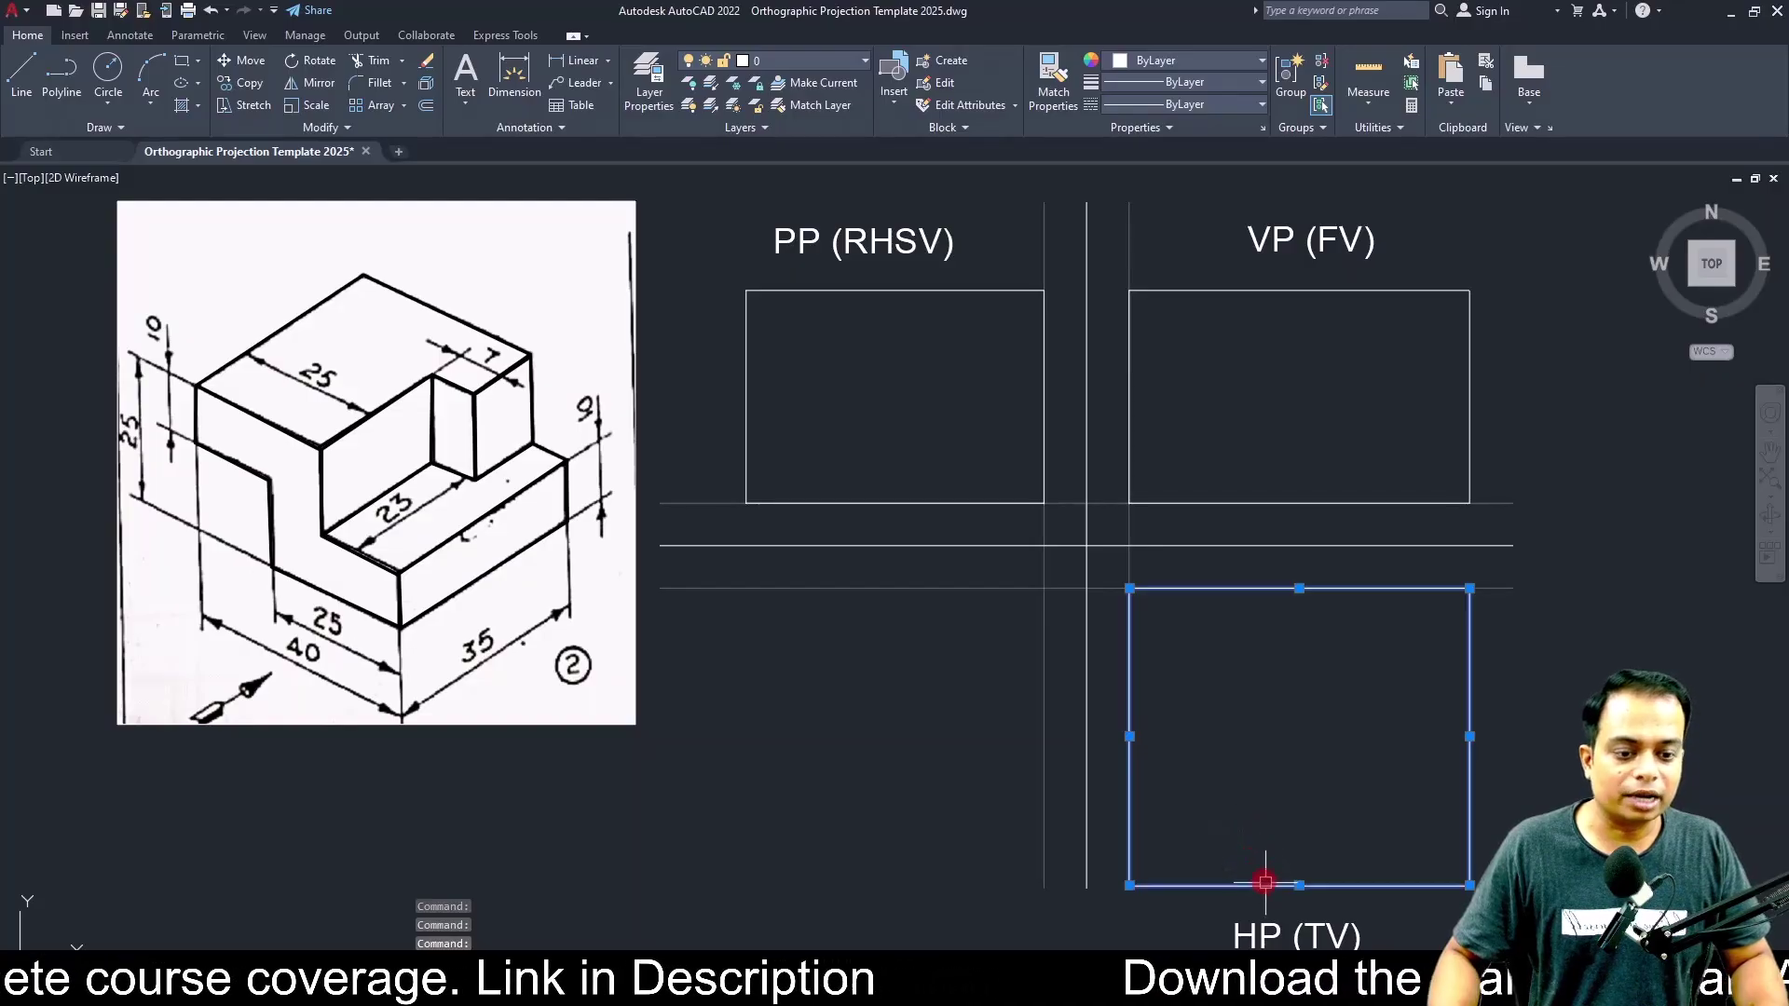
{"action": "key", "text": "Escape"}
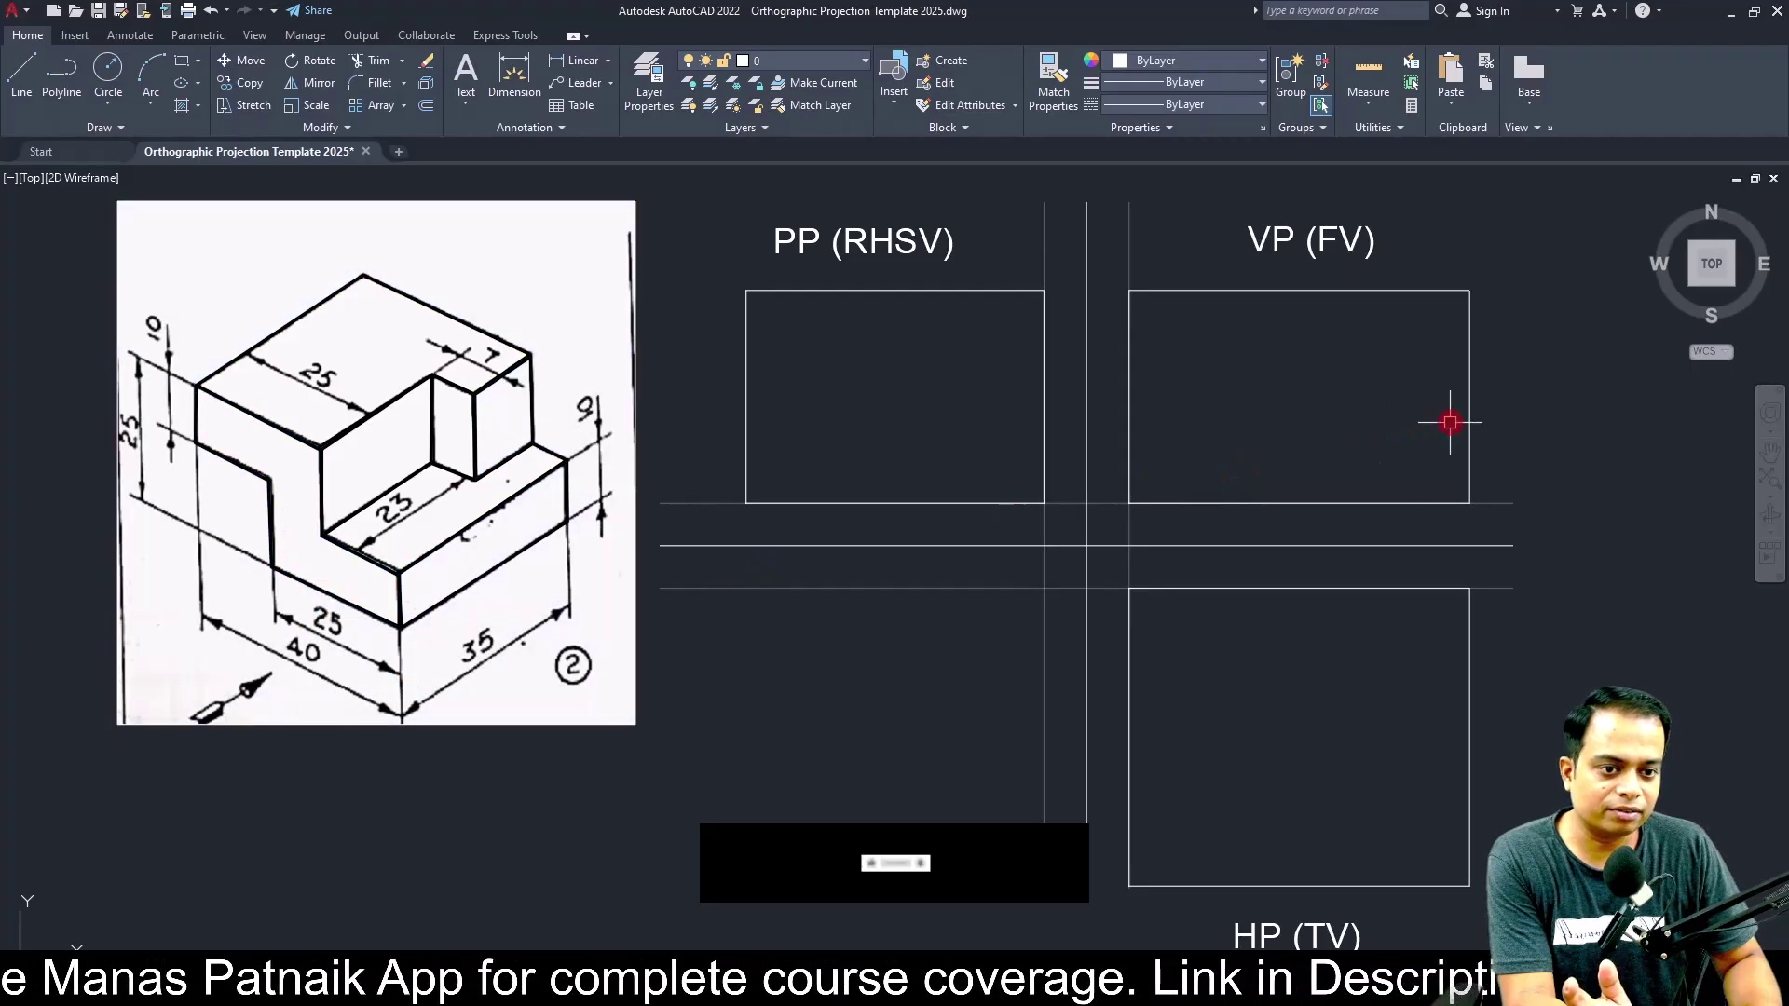
Offset the front view's right edge 25 inward to mark the vertical face of the lower recess.
{"action": "type", "text": "o"}
{"action": "key", "text": "Return"}
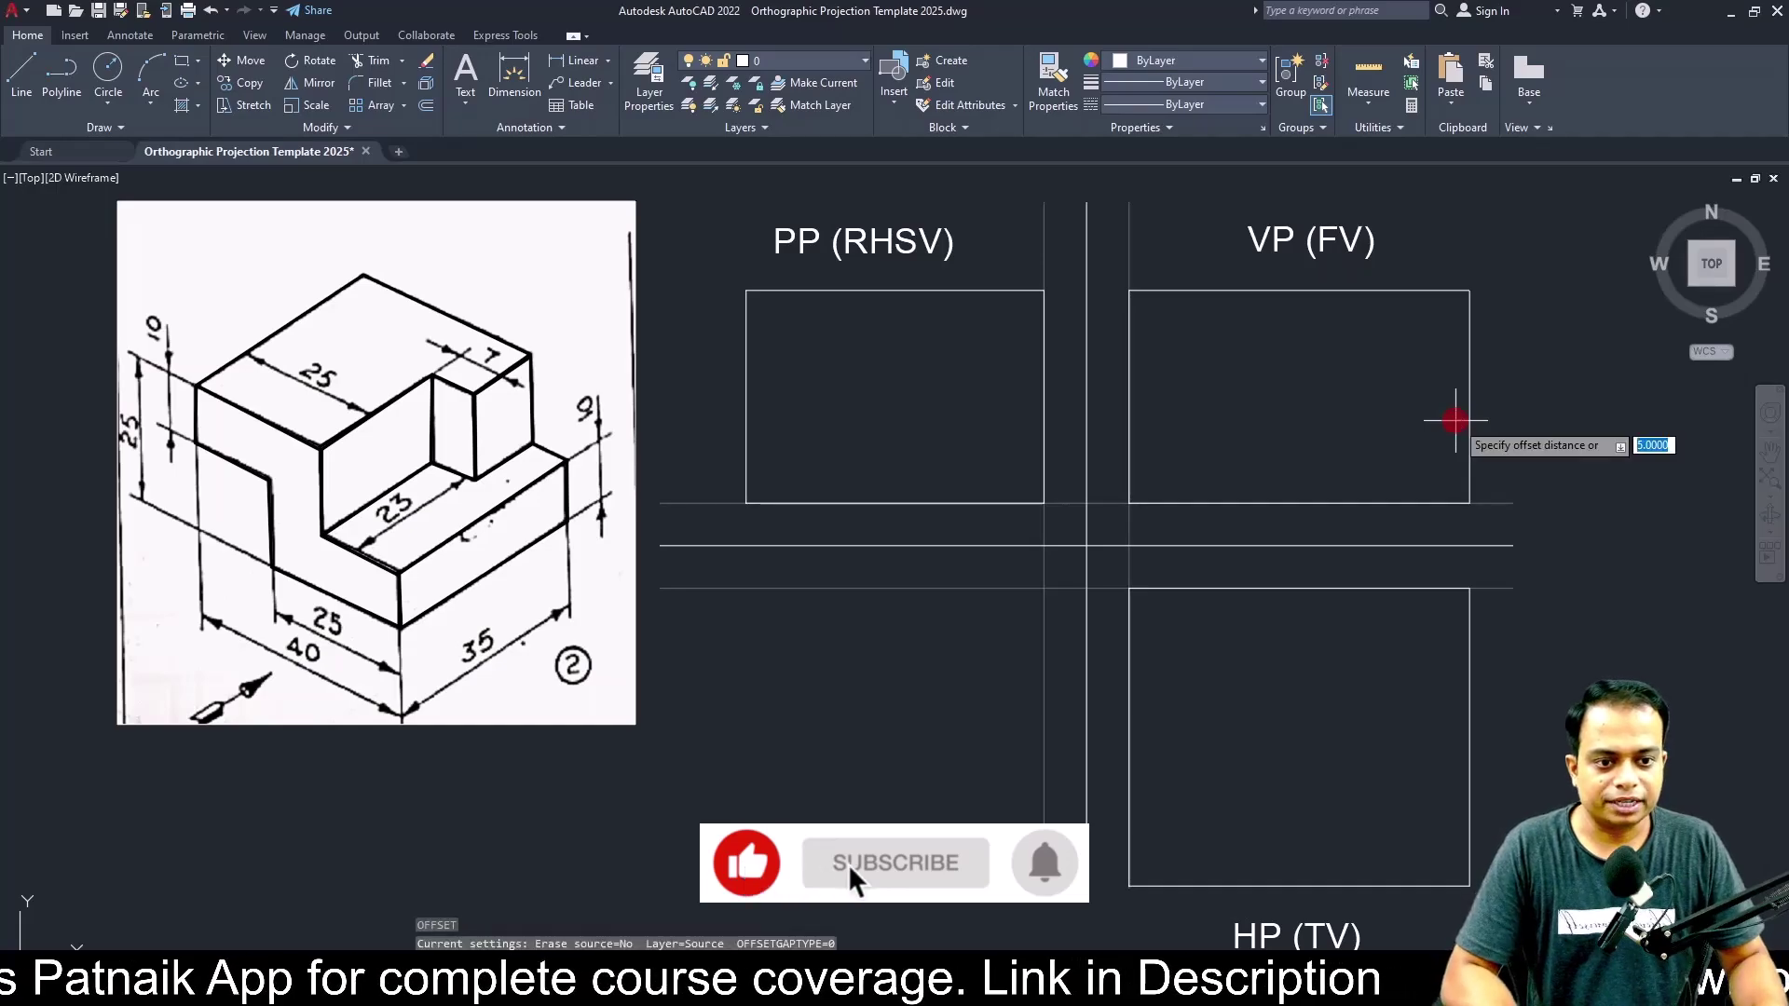
{"action": "type", "text": "25"}
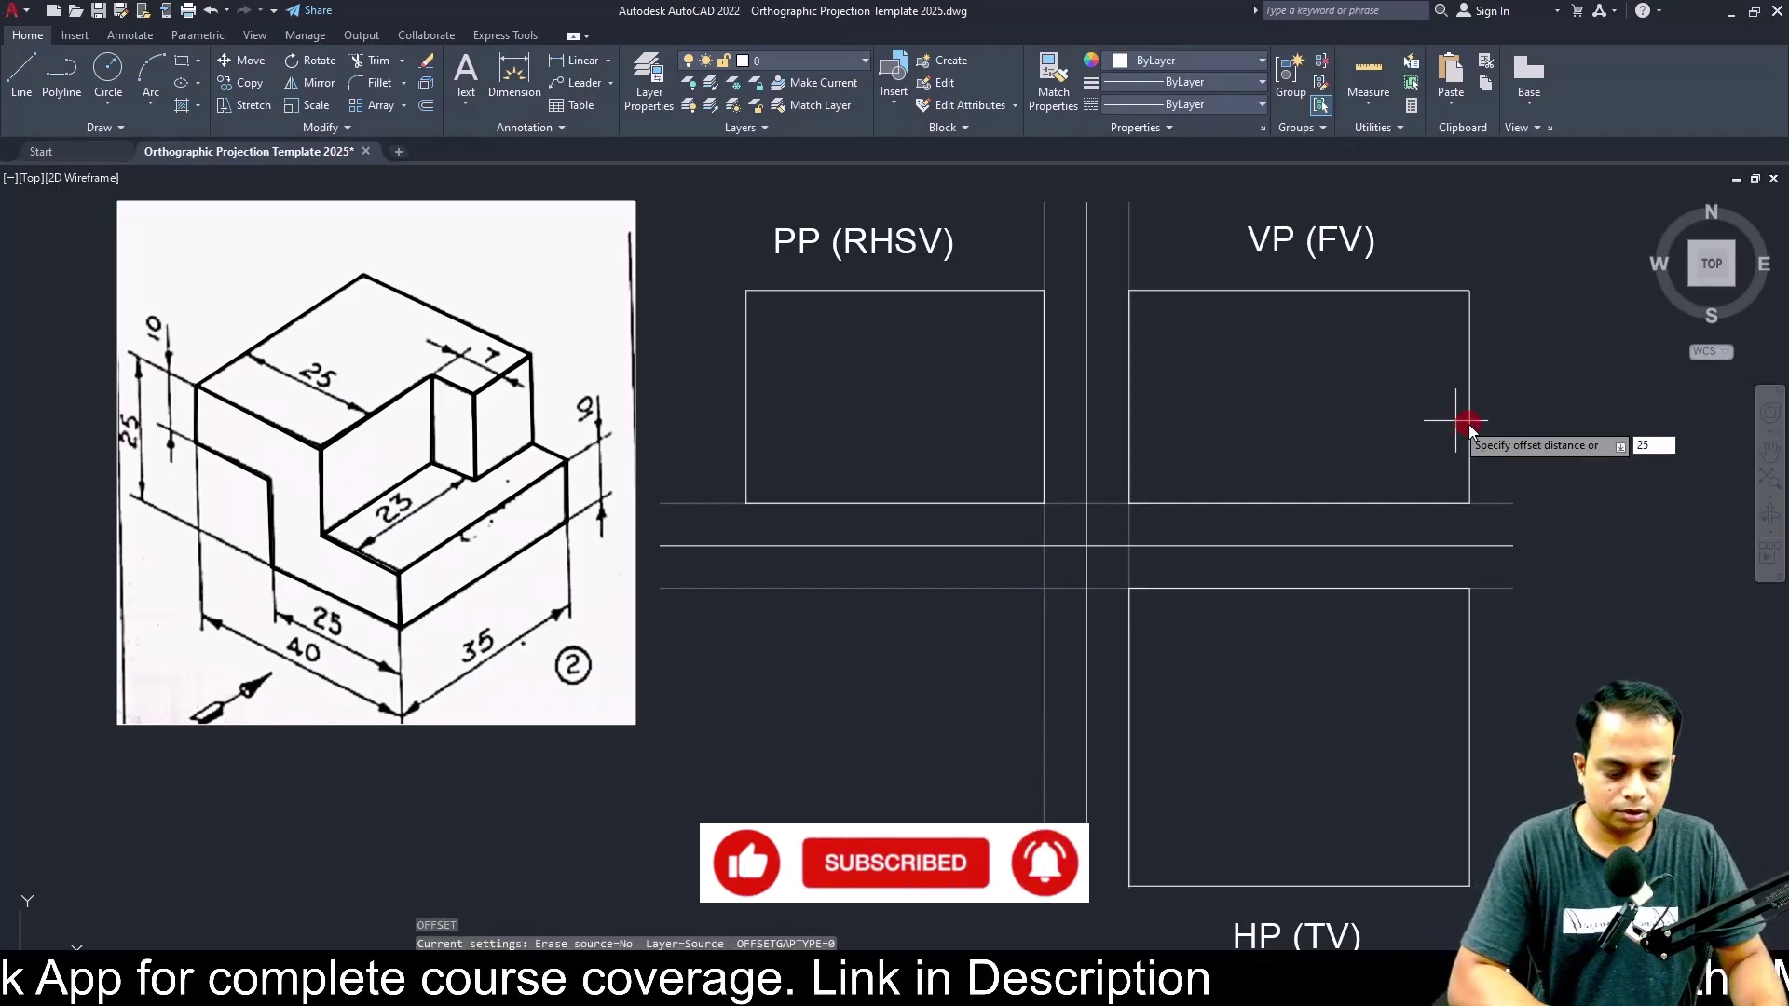
{"action": "key", "text": "Return"}
{"action": "left_click", "coordinate": [1469, 415]}
{"action": "left_click", "coordinate": [1356, 416]}
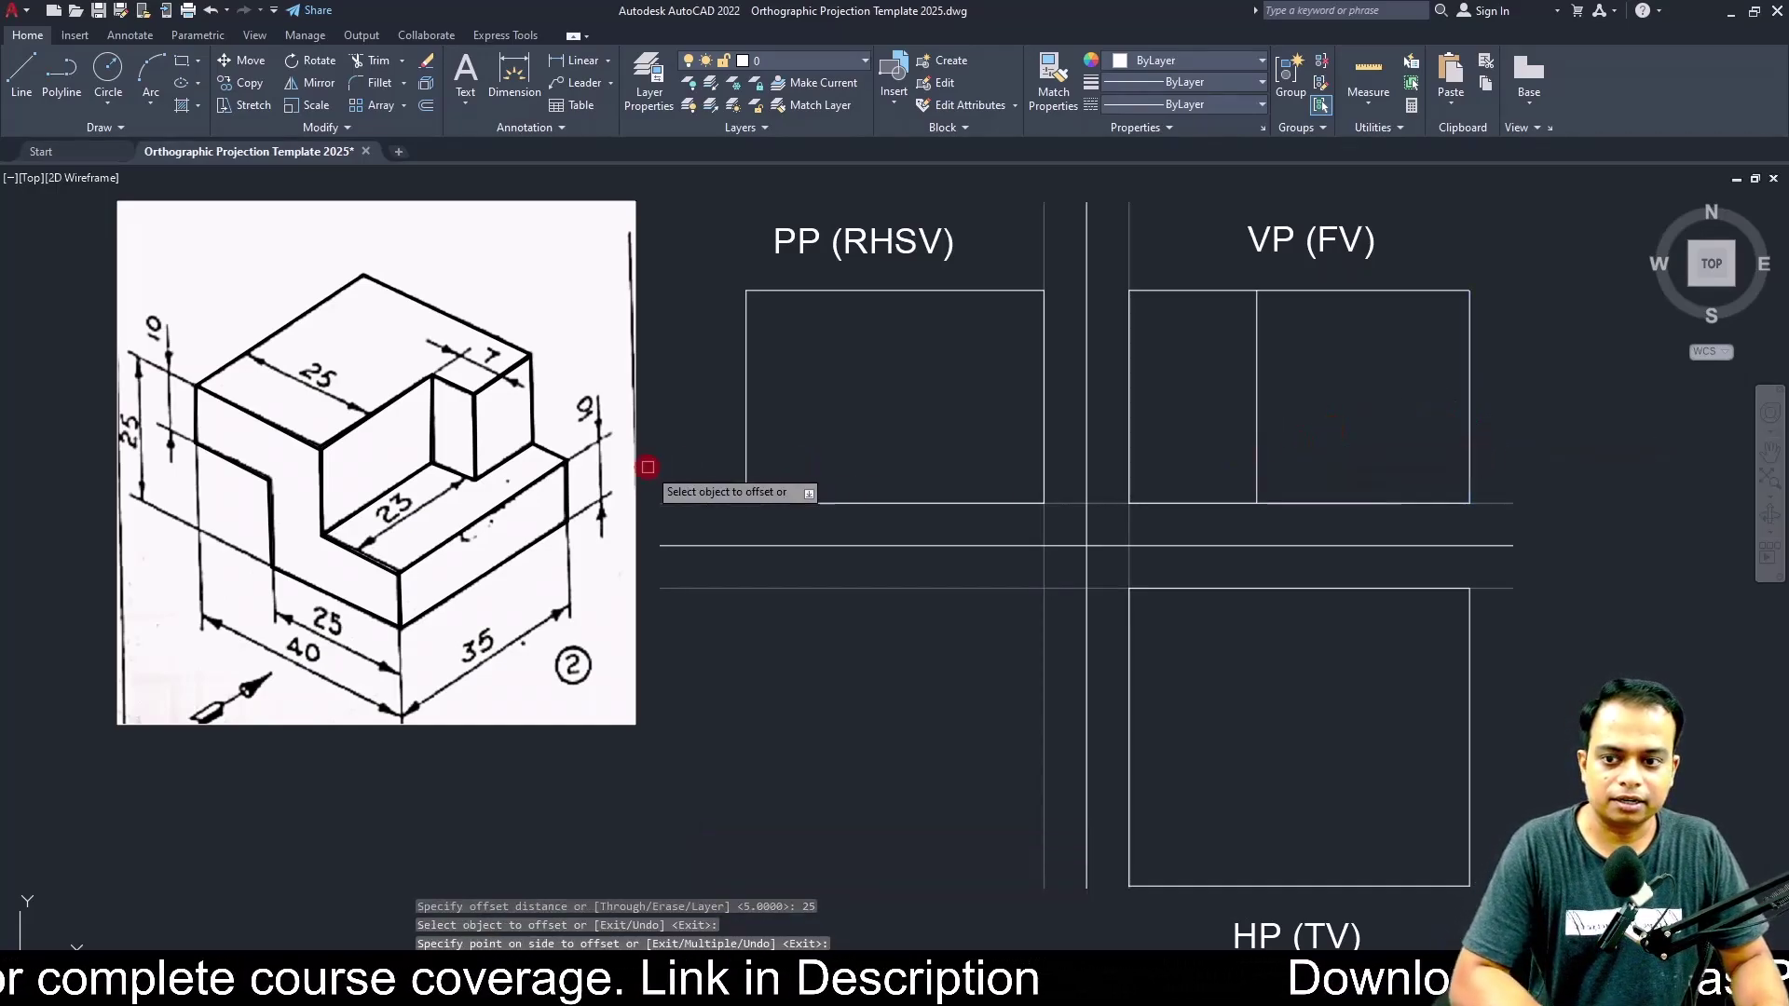
{"action": "key", "text": "Escape"}
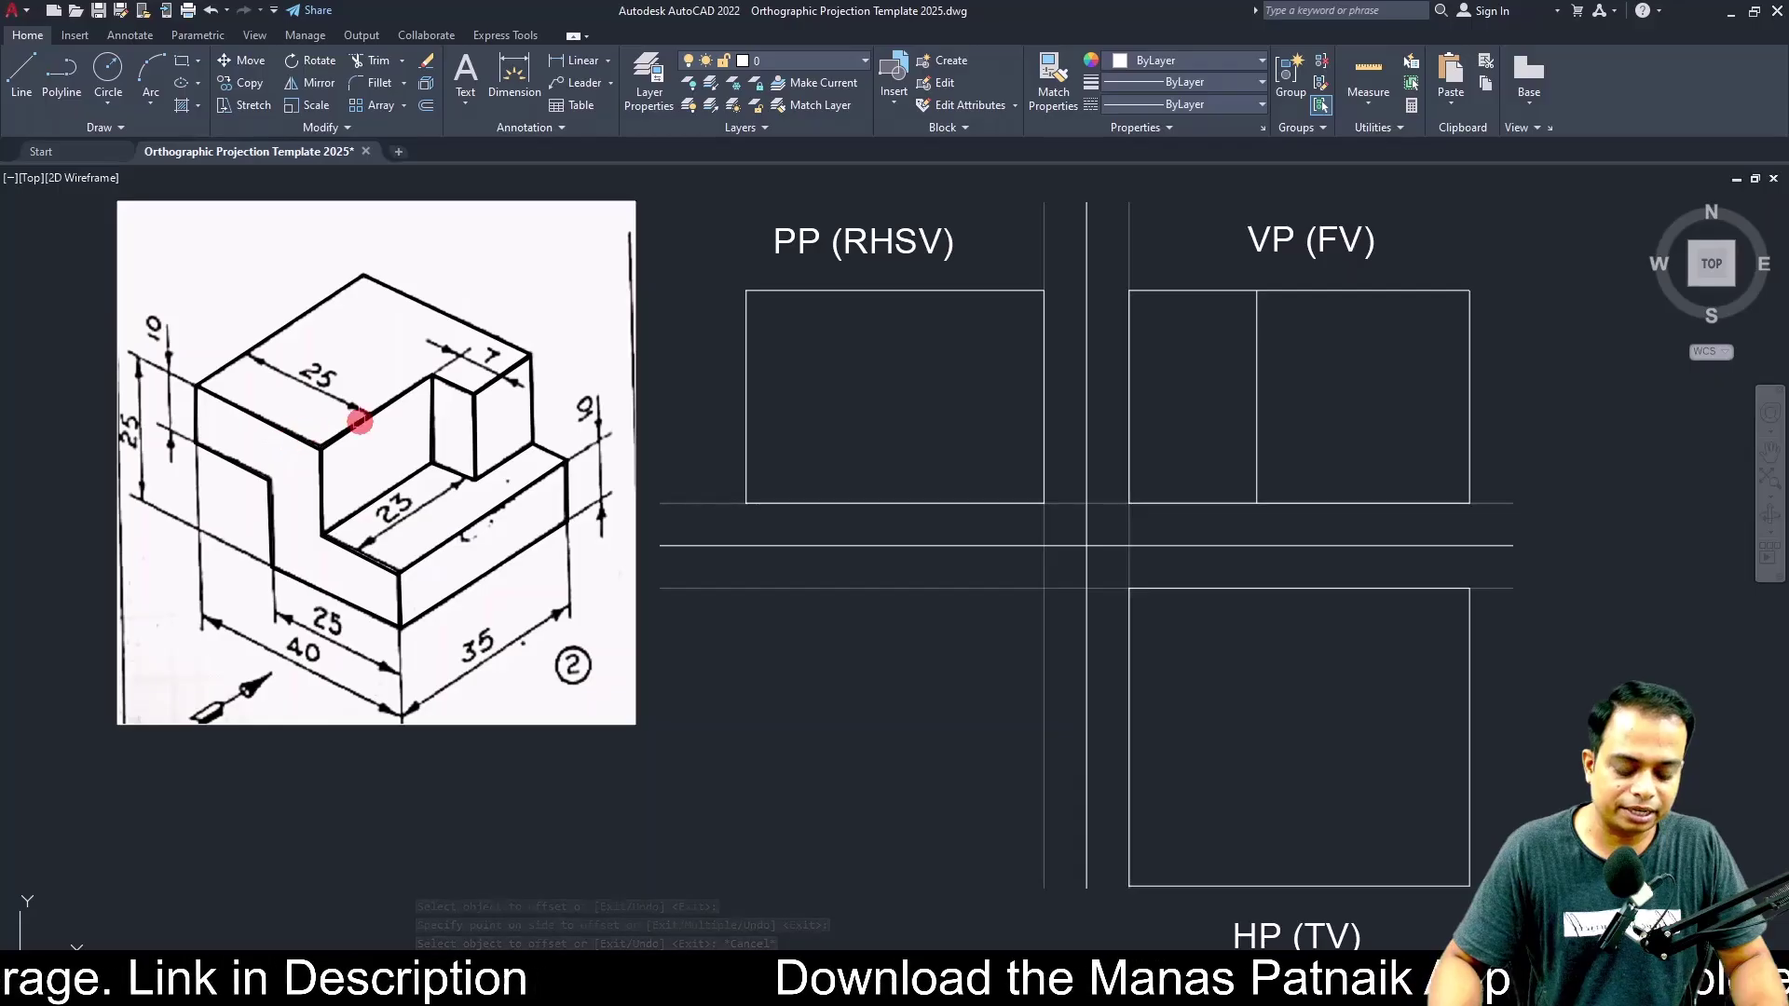
Offset the front view's left edge 25 inward to mark the end of the upper top face.
{"action": "type", "text": "o"}
{"action": "key", "text": "Return"}
{"action": "key", "text": "Return"}
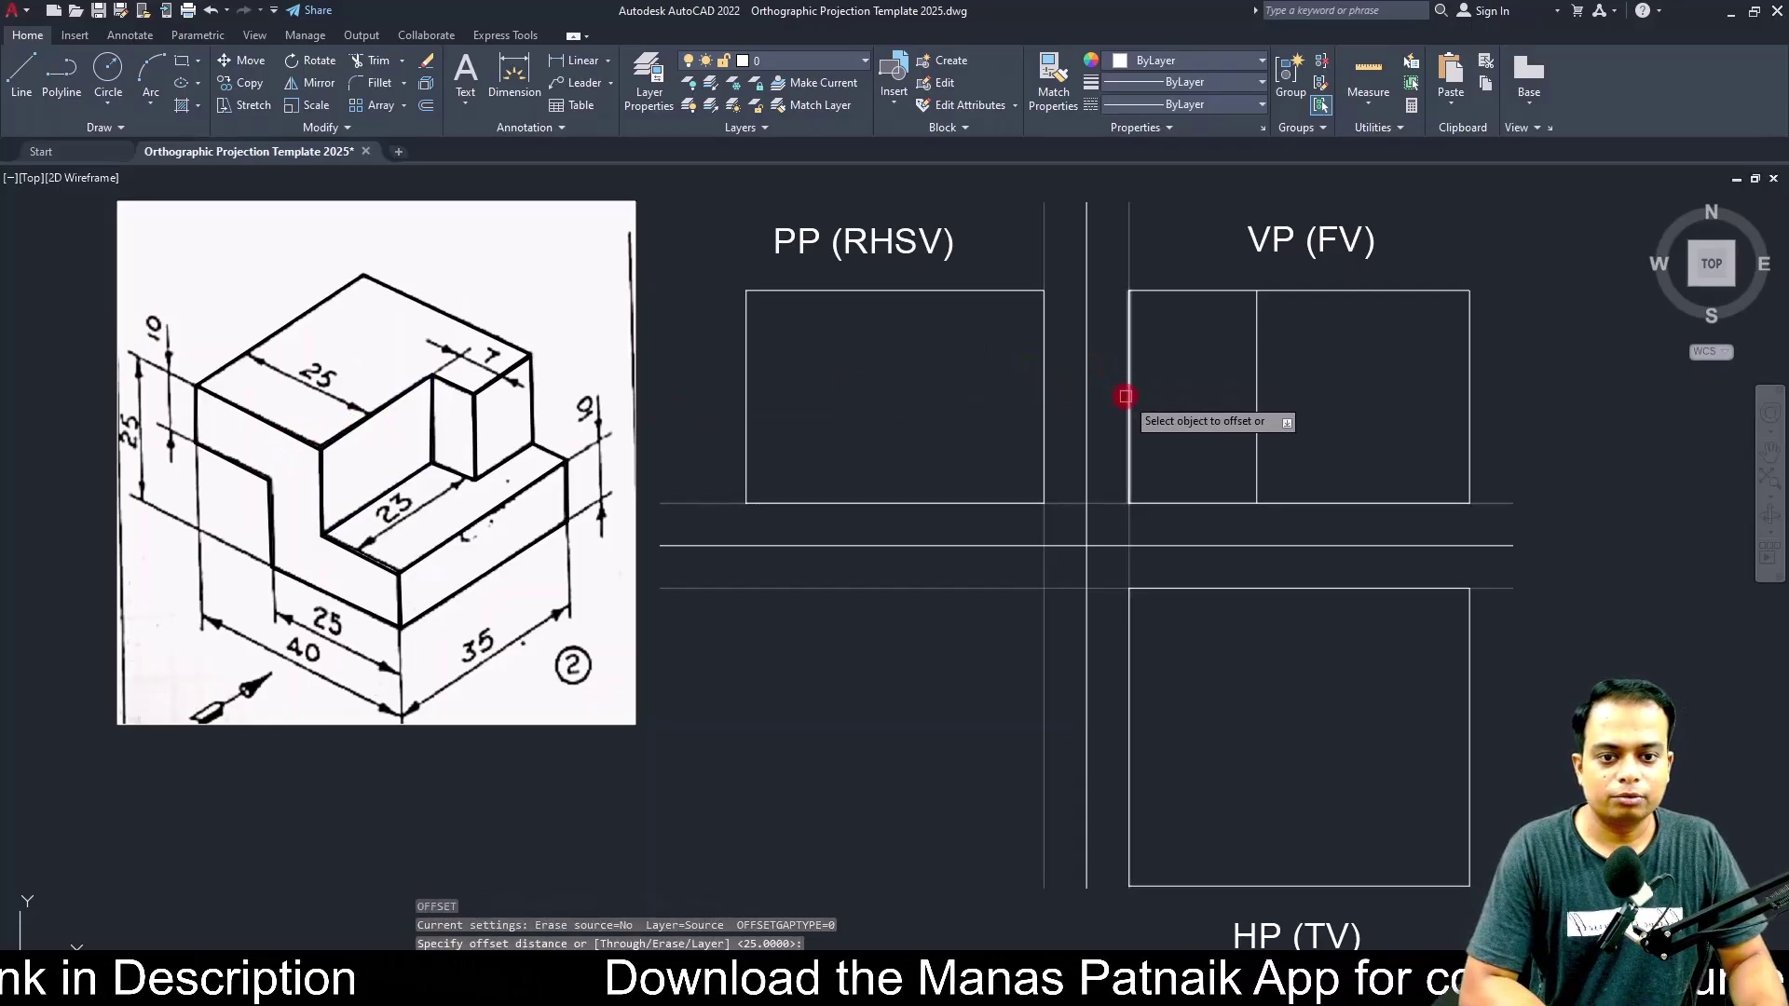
{"action": "left_click", "coordinate": [1129, 396]}
{"action": "key", "text": "Escape"}
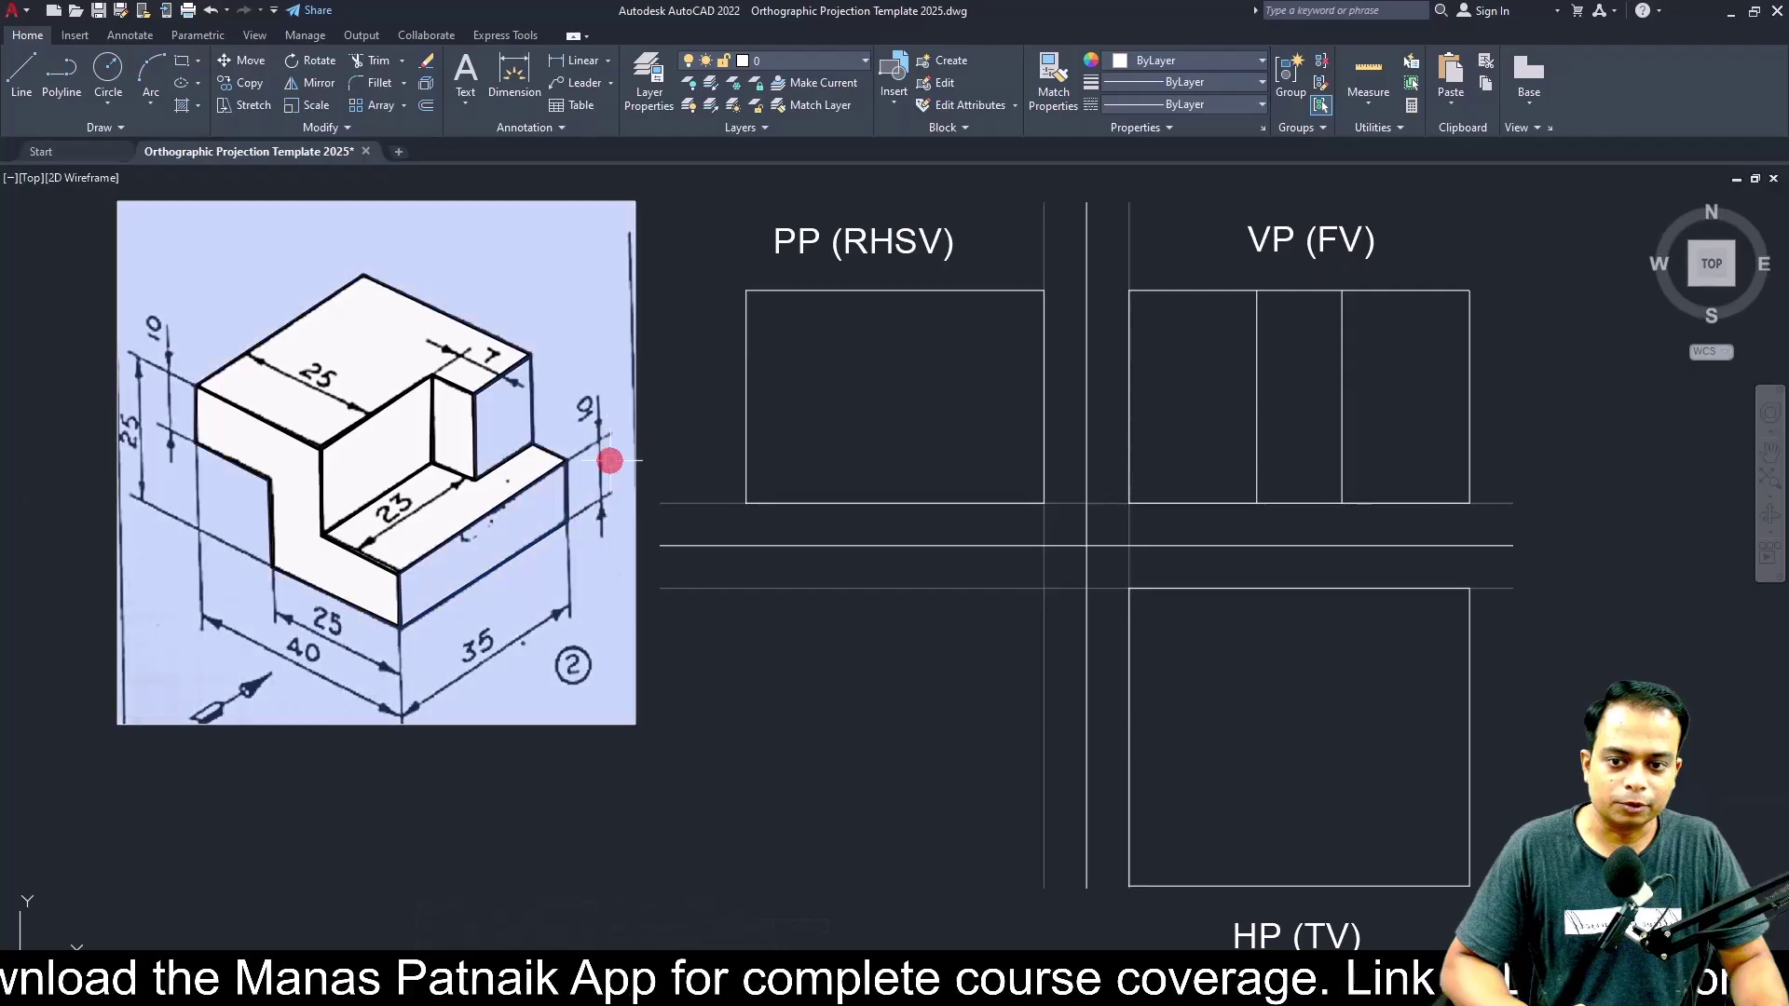
Offset the front view's bottom edge 10 upward and its top edge 10 downward.
{"action": "type", "text": "o"}
{"action": "key", "text": "space"}
{"action": "type", "text": "10"}
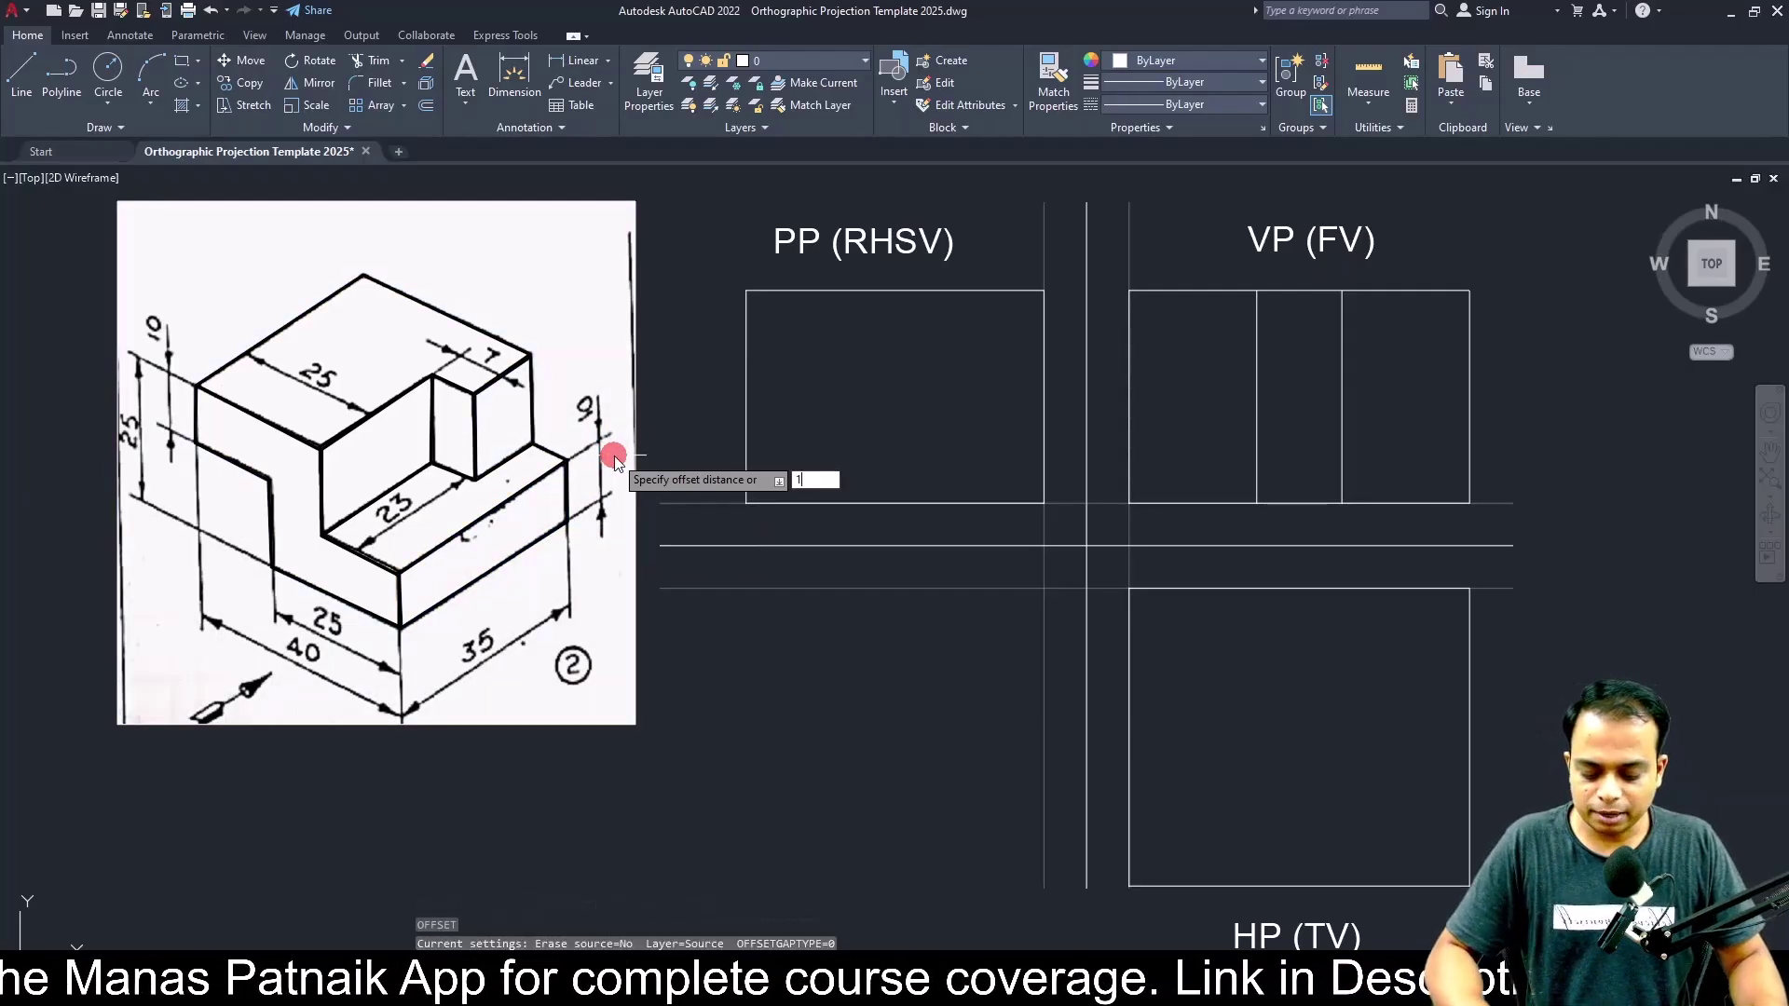
{"action": "left_click", "coordinate": [1370, 504]}
{"action": "left_click", "coordinate": [1397, 292]}
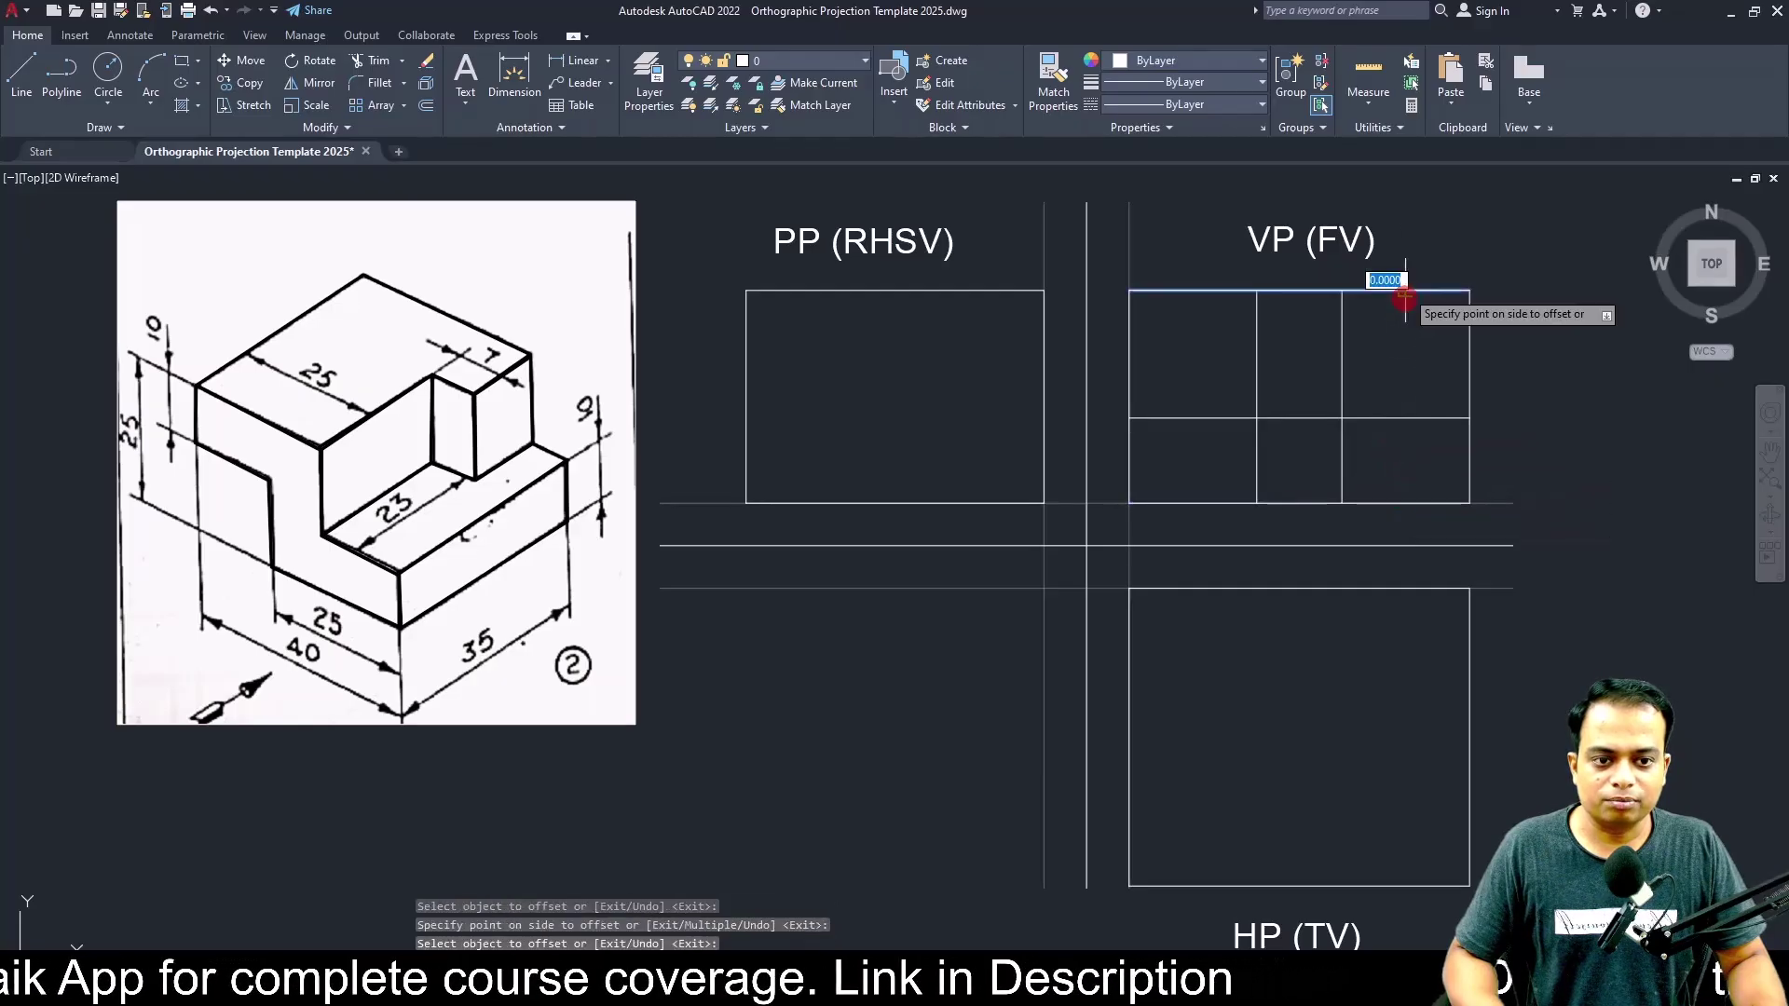
{"action": "left_click", "coordinate": [1402, 337]}
{"action": "key", "text": "Escape"}
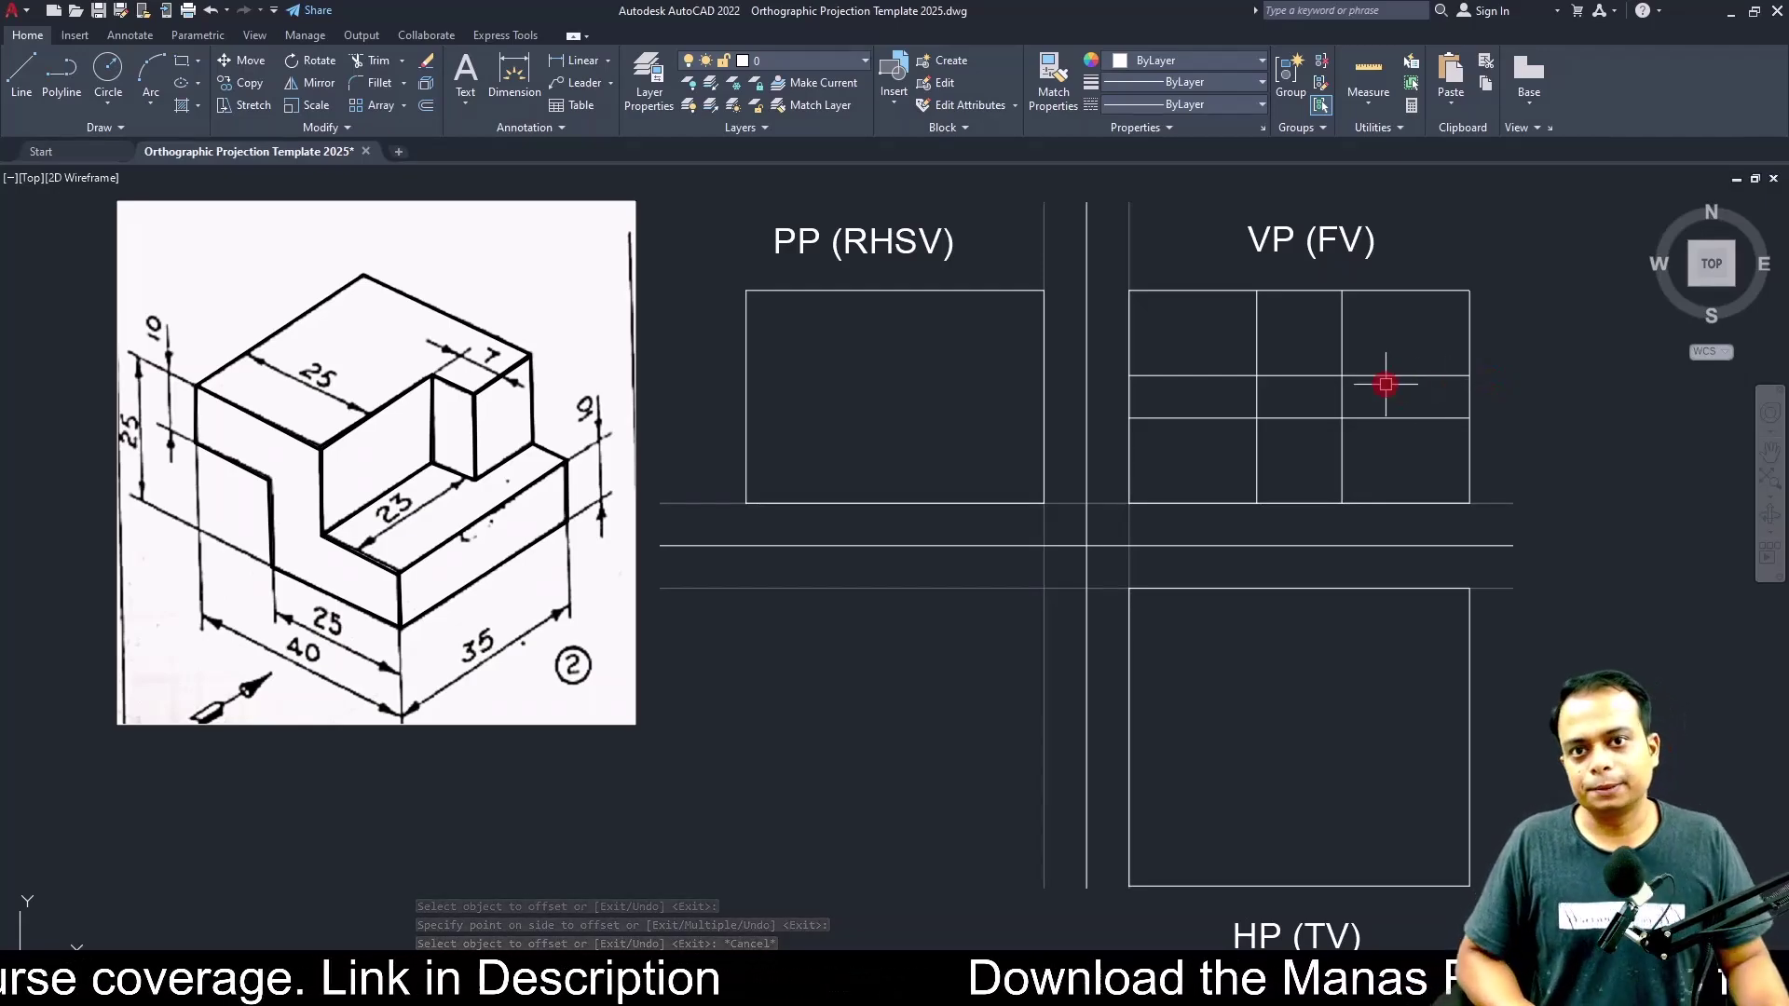
Move the four offset lines inside the front view to the Const line layer.
{"action": "left_click", "coordinate": [1398, 336]}
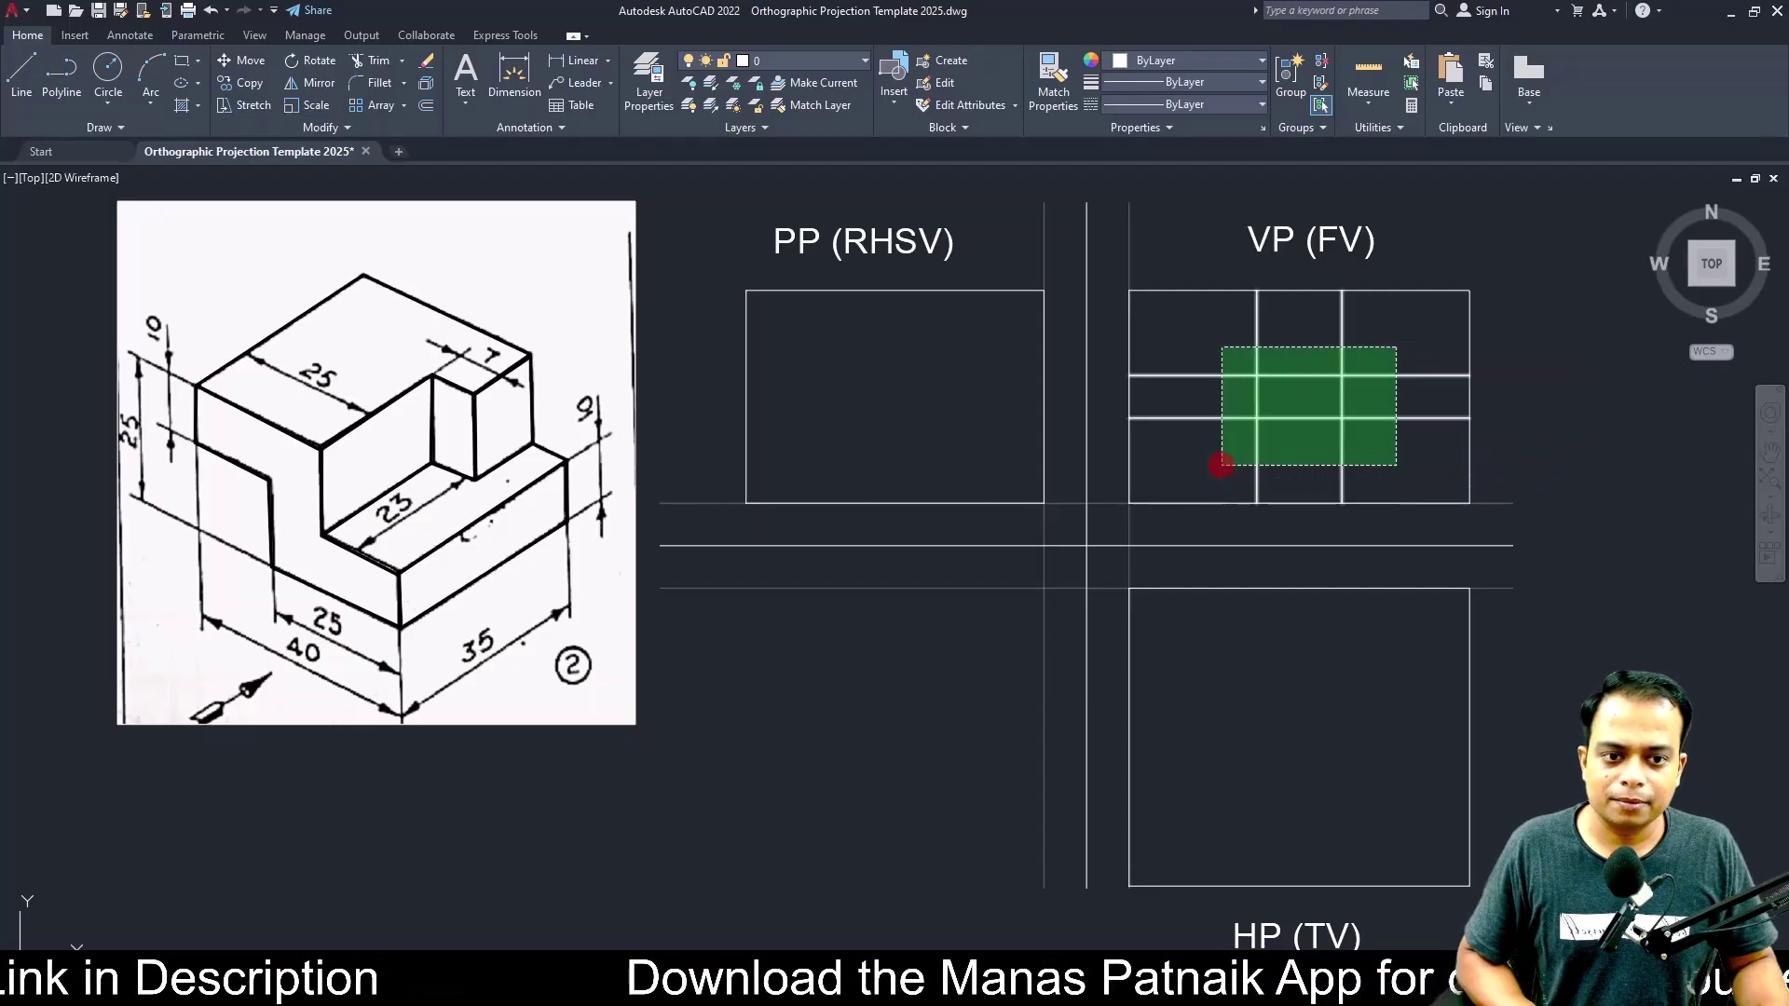
{"action": "left_click", "coordinate": [1222, 466]}
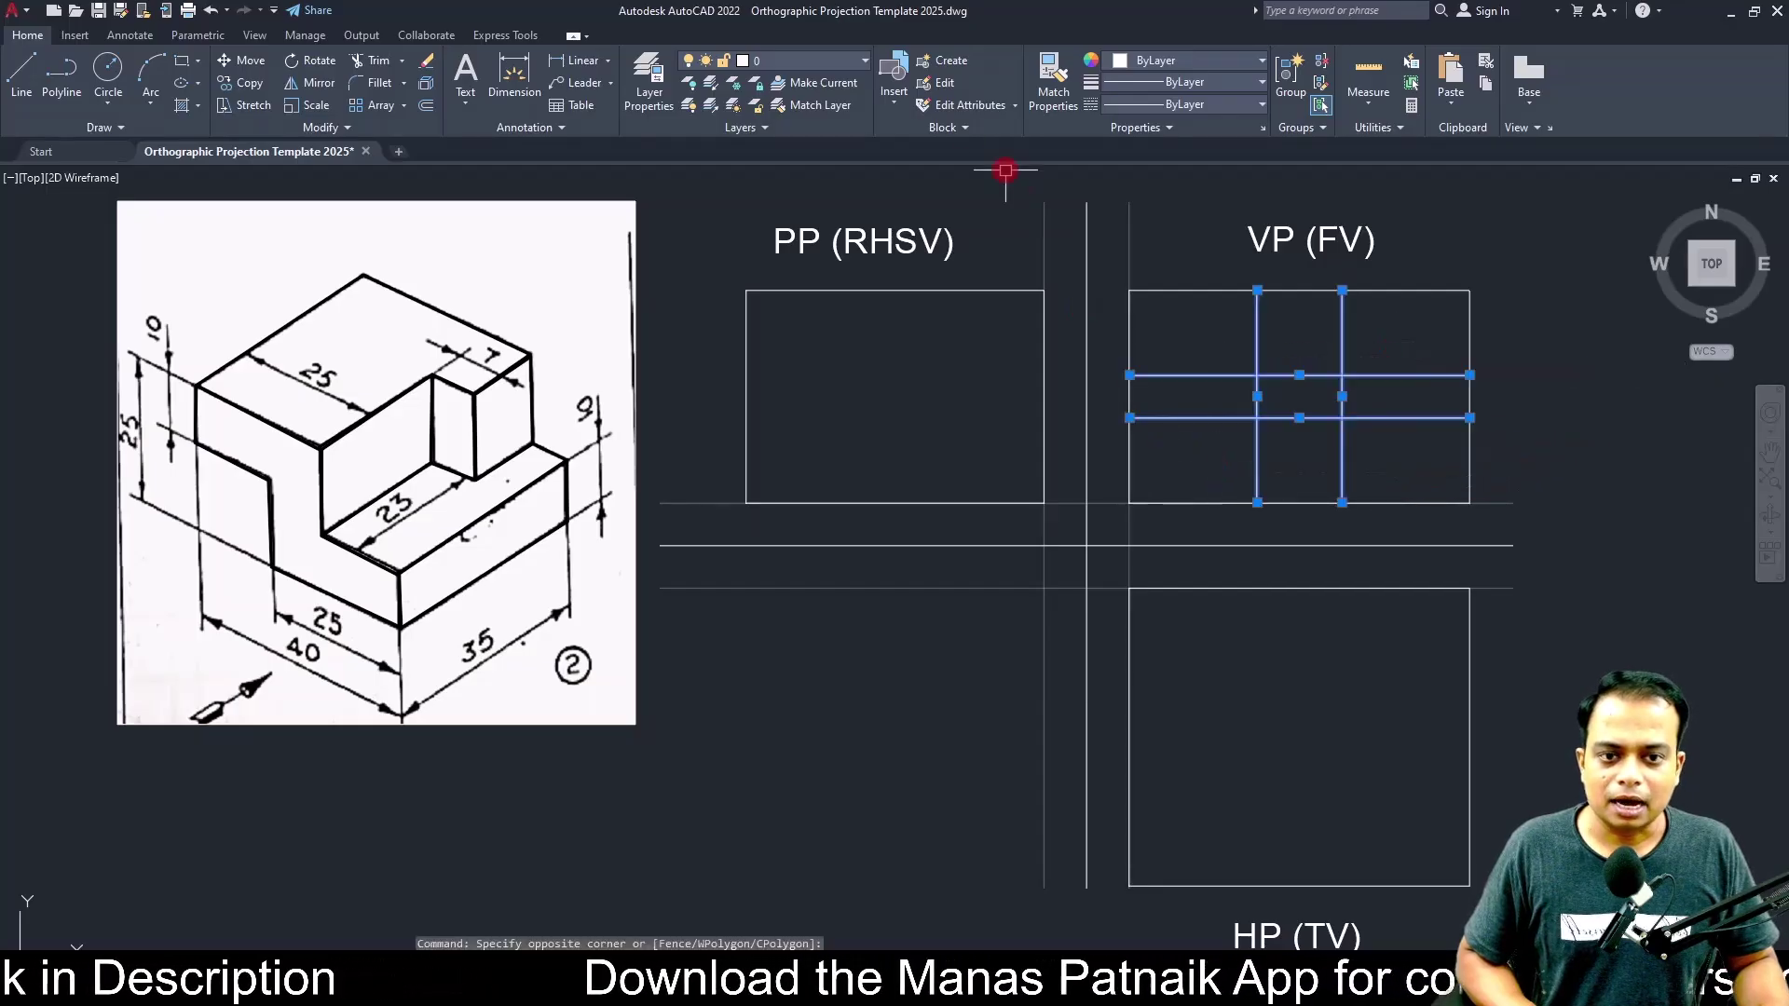
{"action": "left_click", "coordinate": [825, 64]}
{"action": "left_click", "coordinate": [808, 108]}
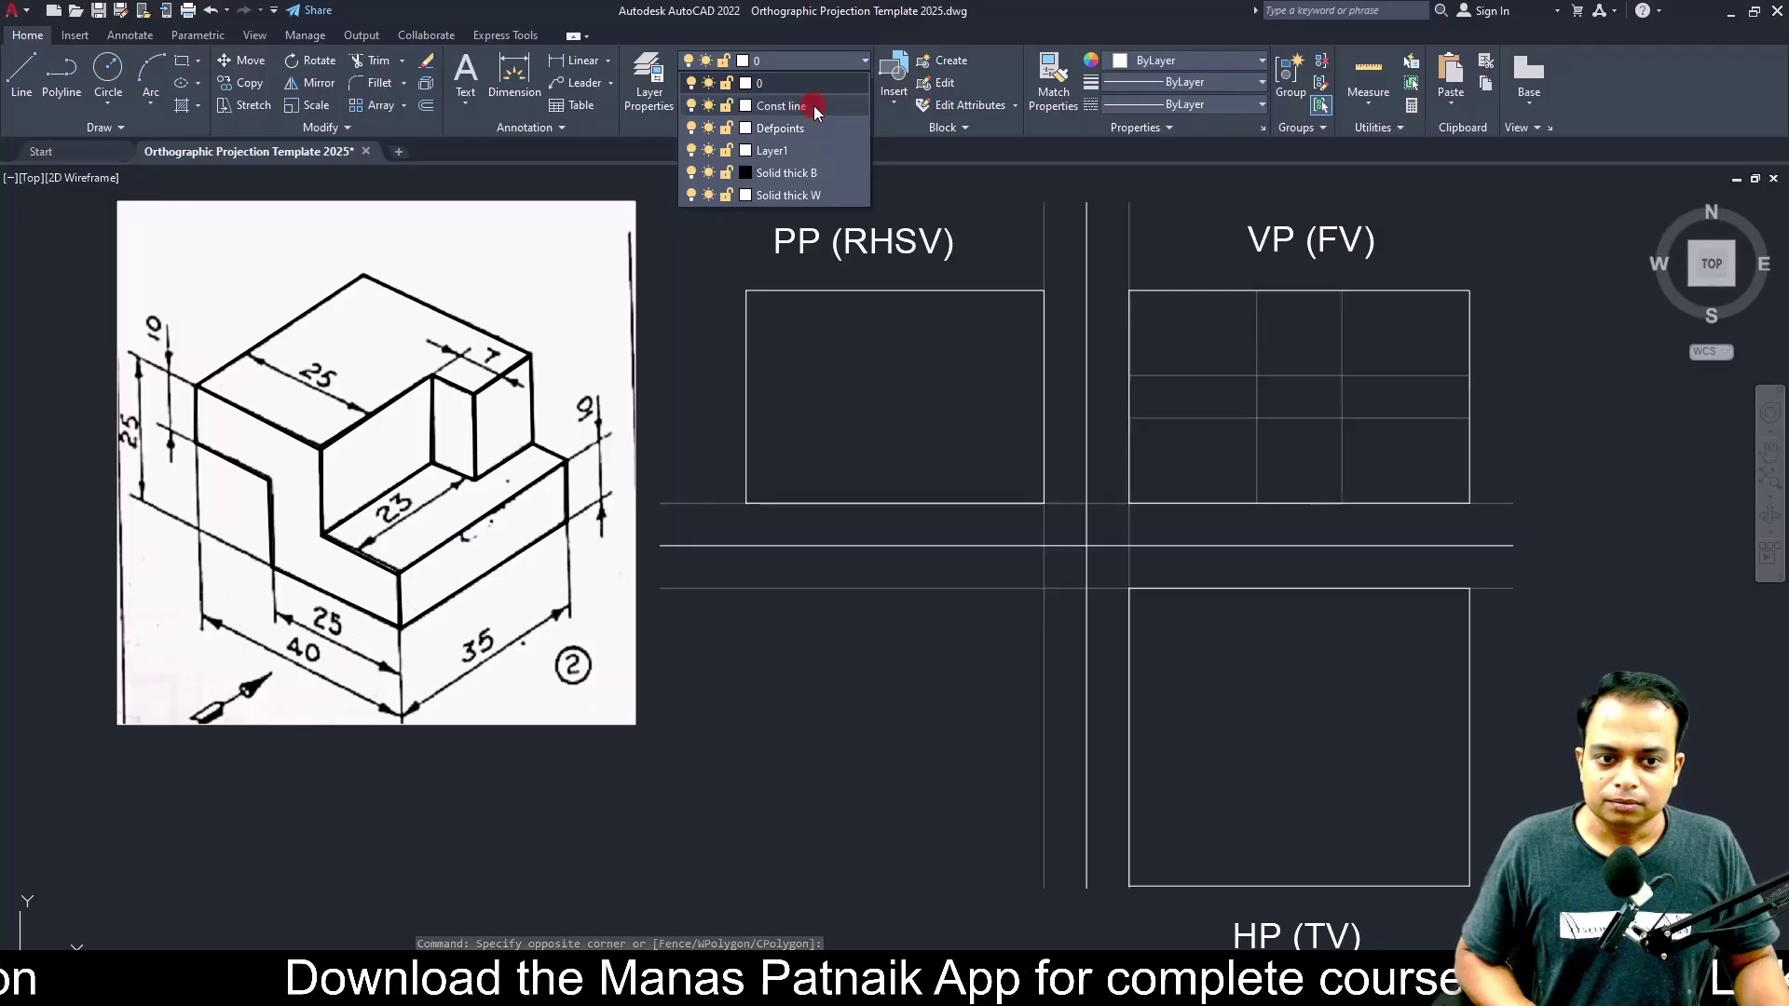
{"action": "key", "text": "Escape"}
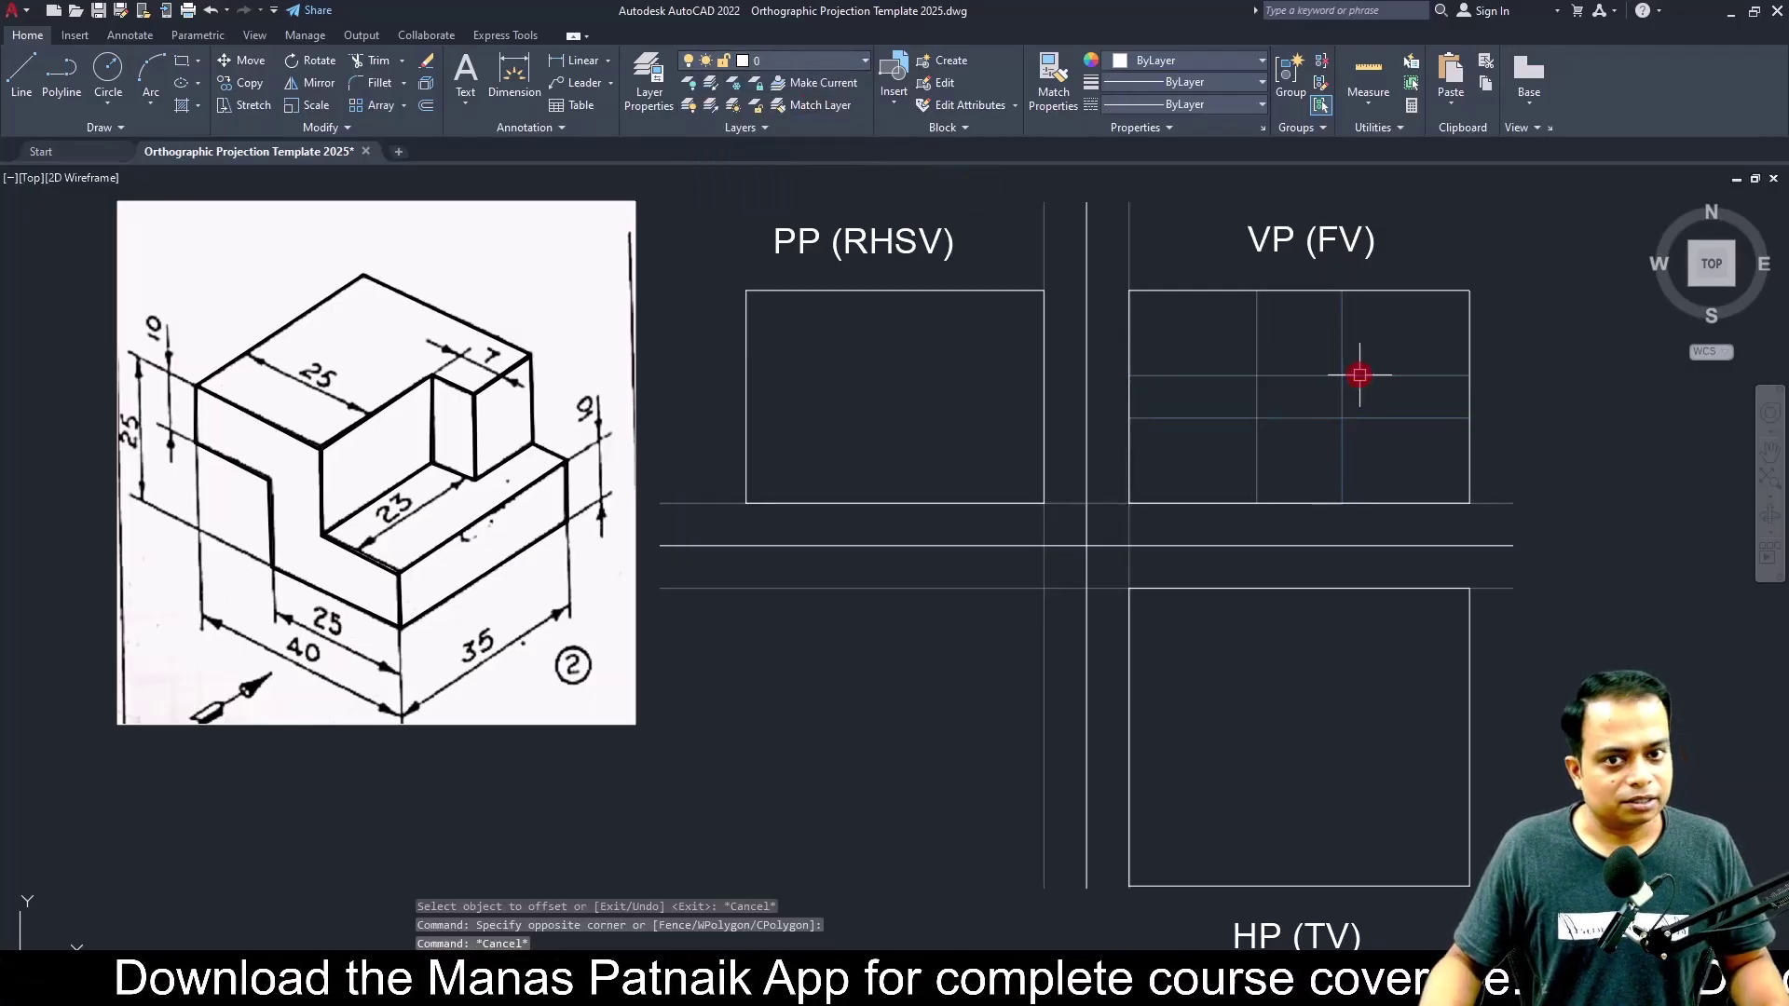
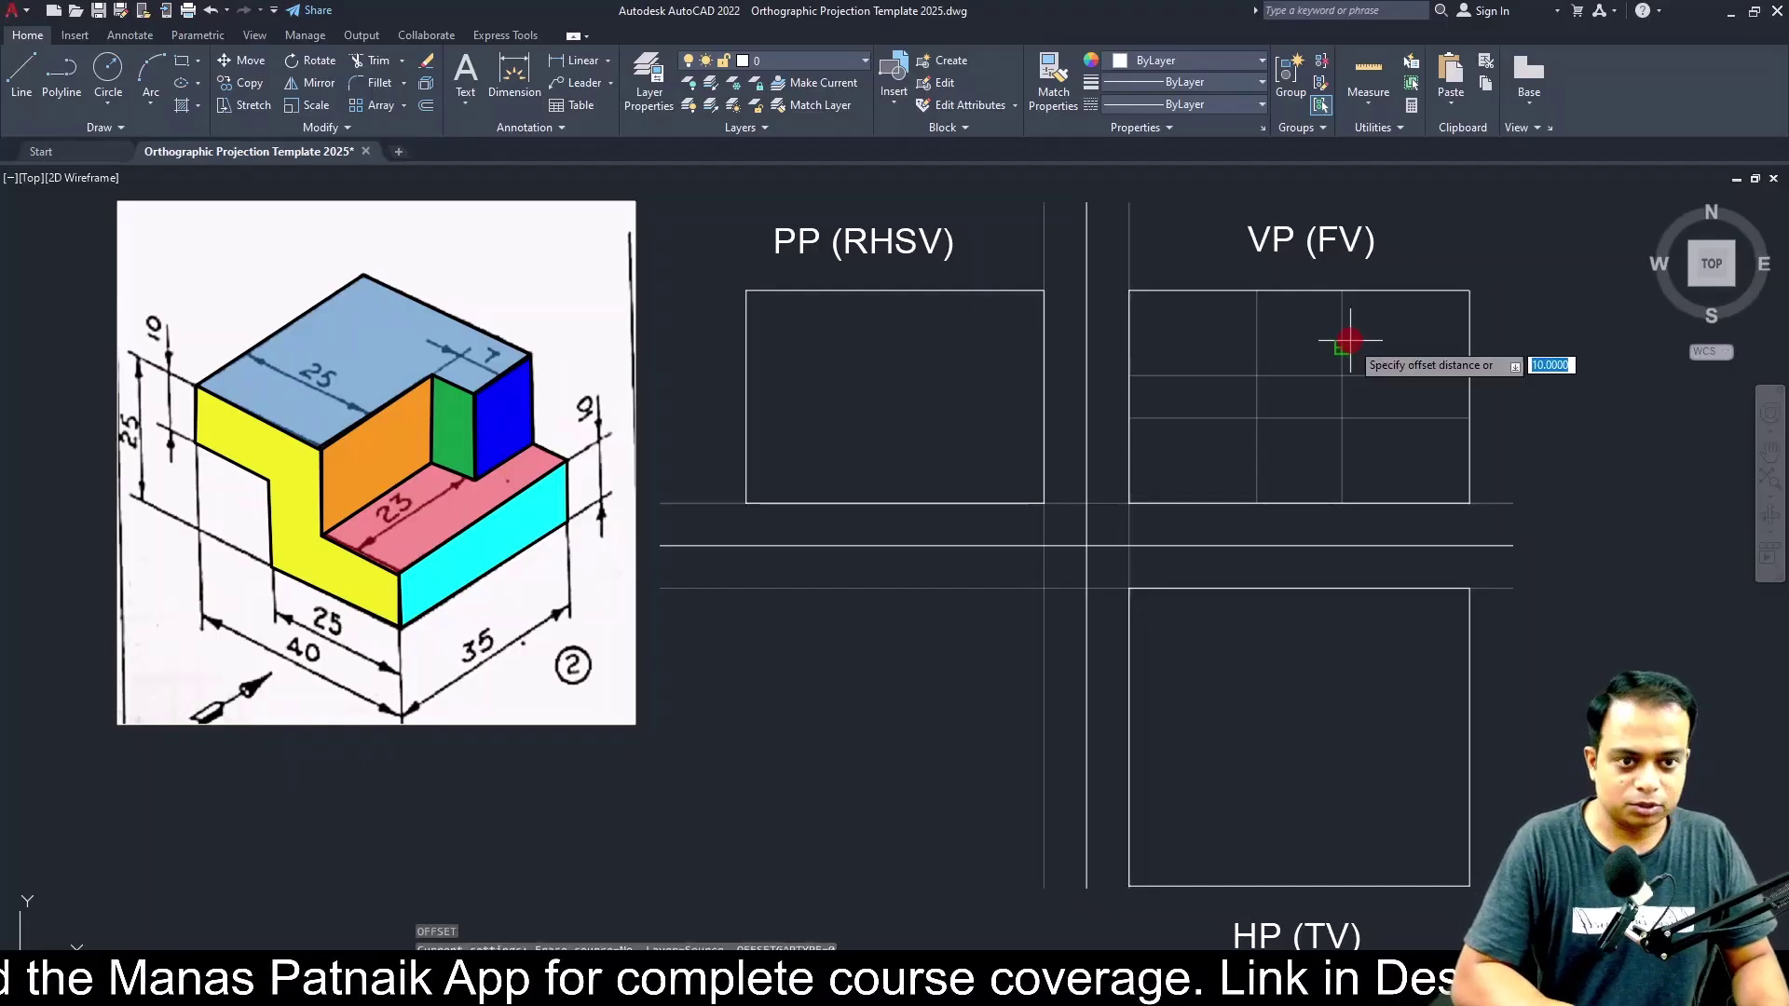
Offset the front view's second vertical construction line from the left by 7 to the right.
{"action": "type", "text": "7"}
{"action": "key", "text": "Return"}
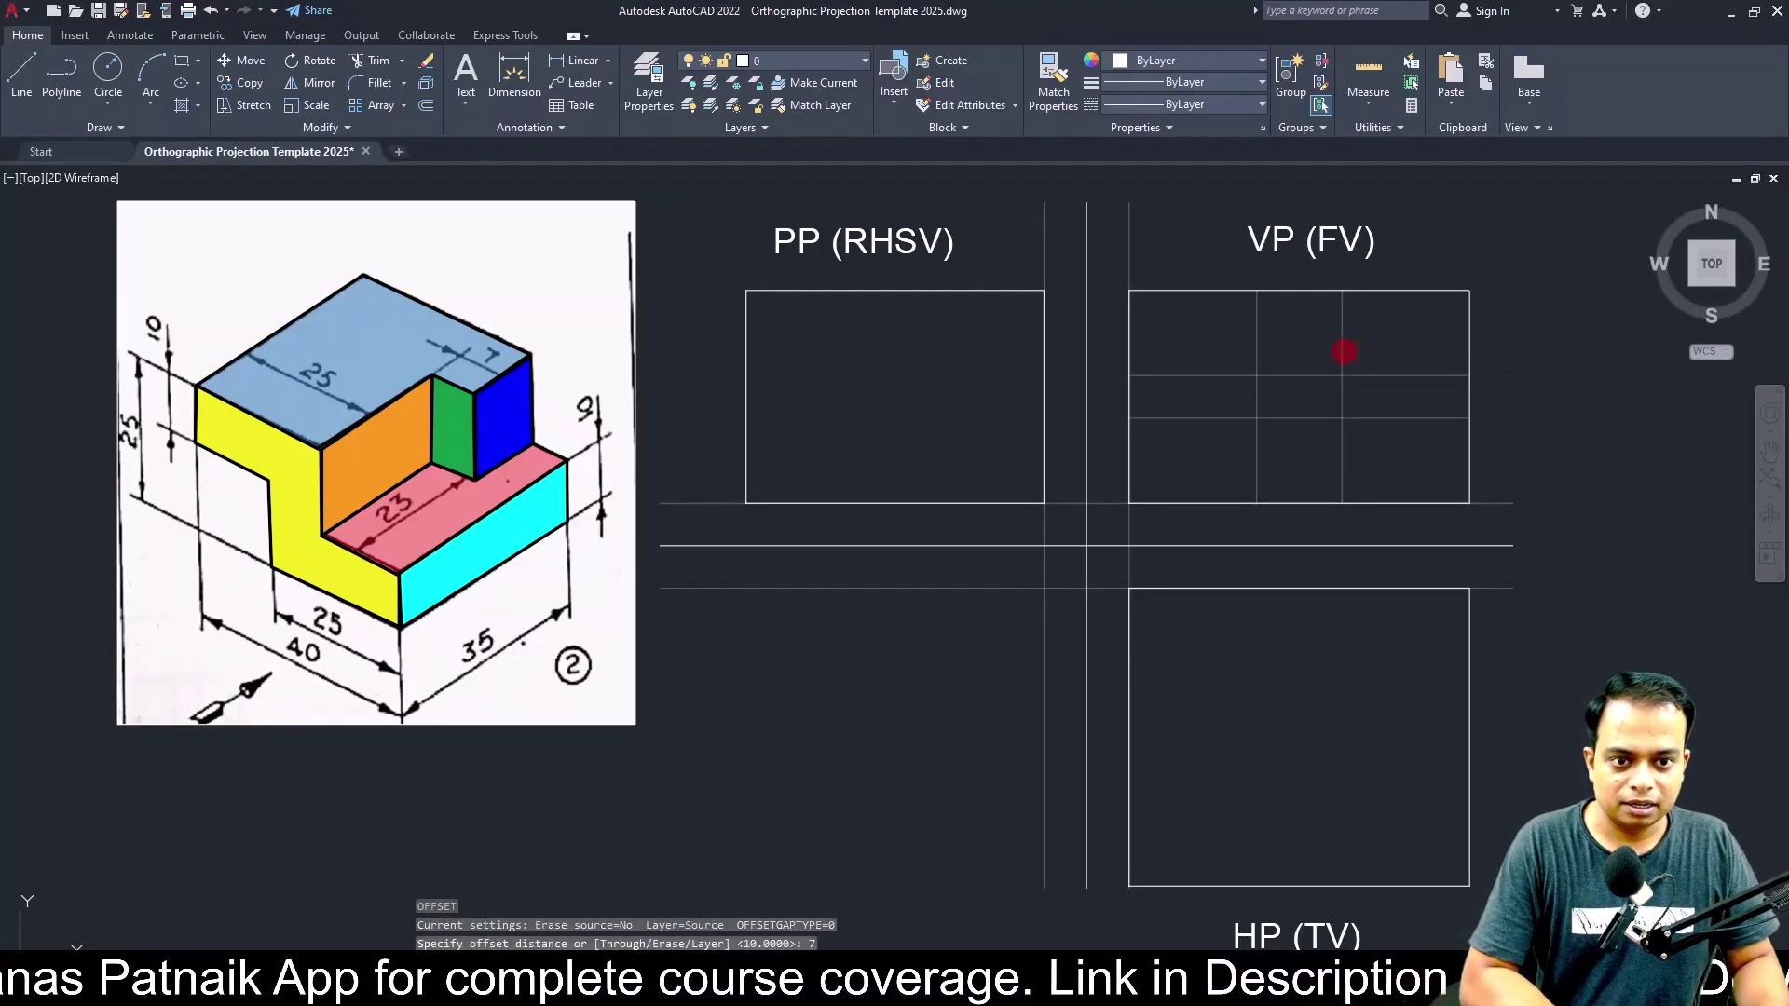
{"action": "left_click", "coordinate": [1343, 345]}
{"action": "left_click", "coordinate": [1375, 347]}
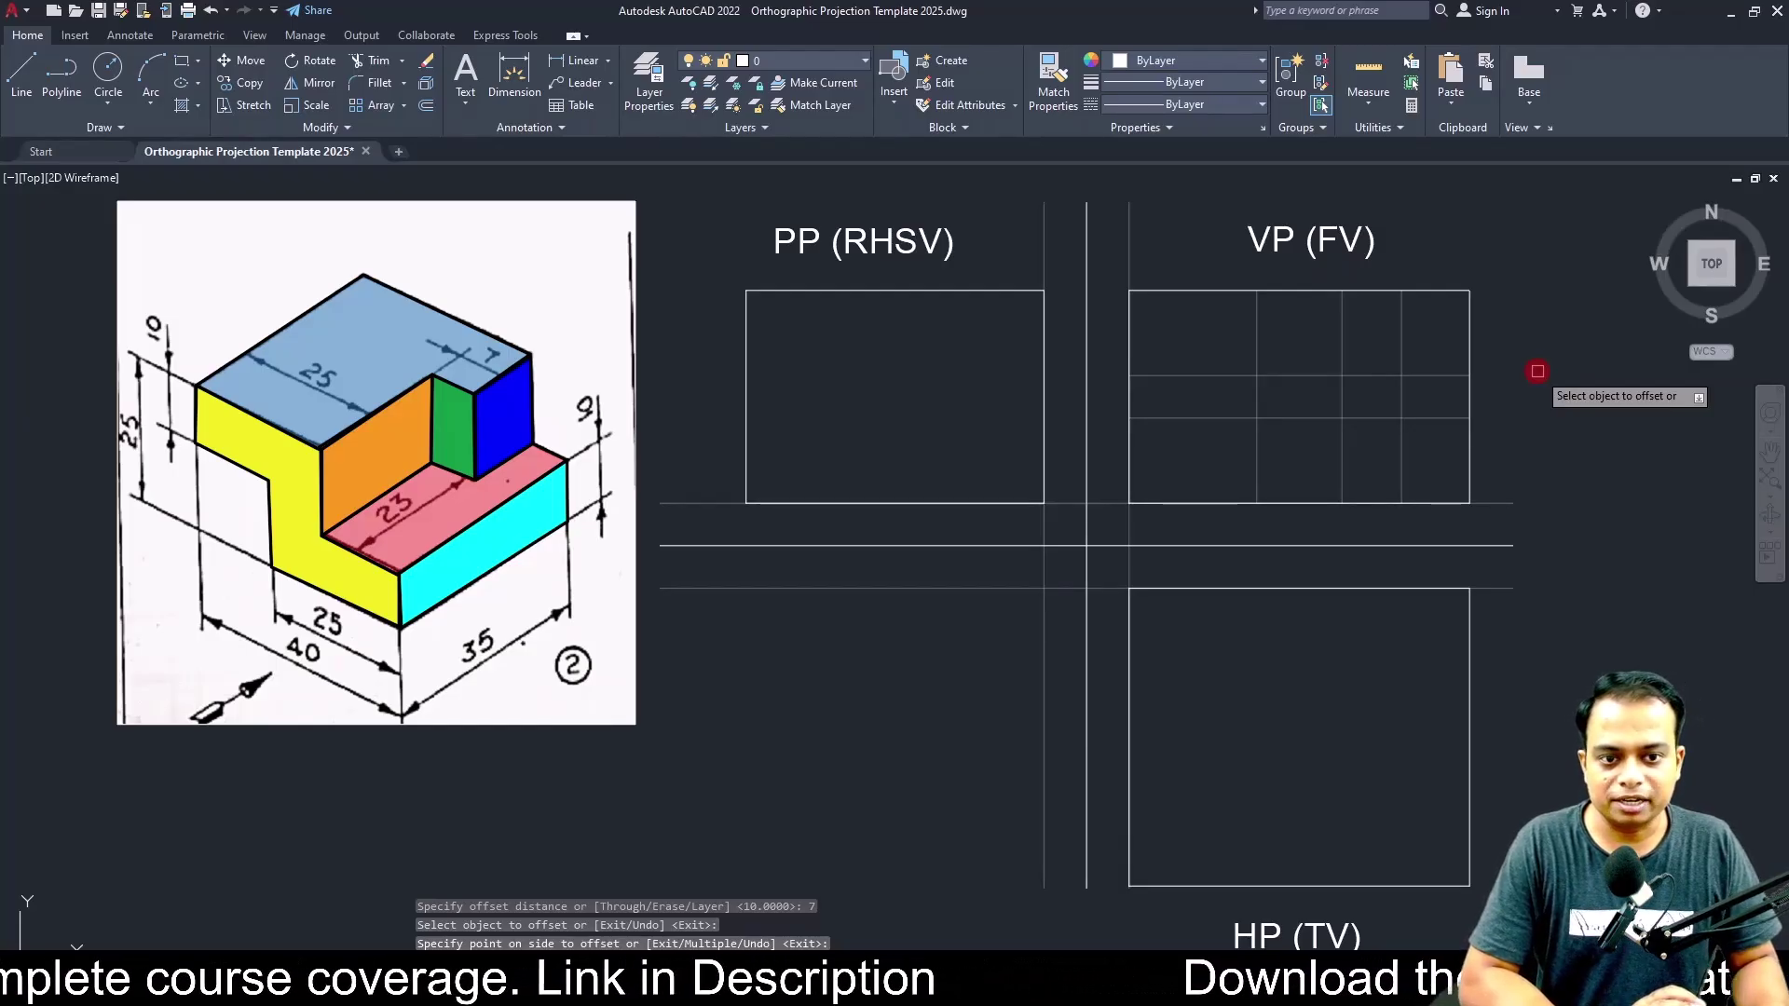
{"action": "key", "text": "Escape"}
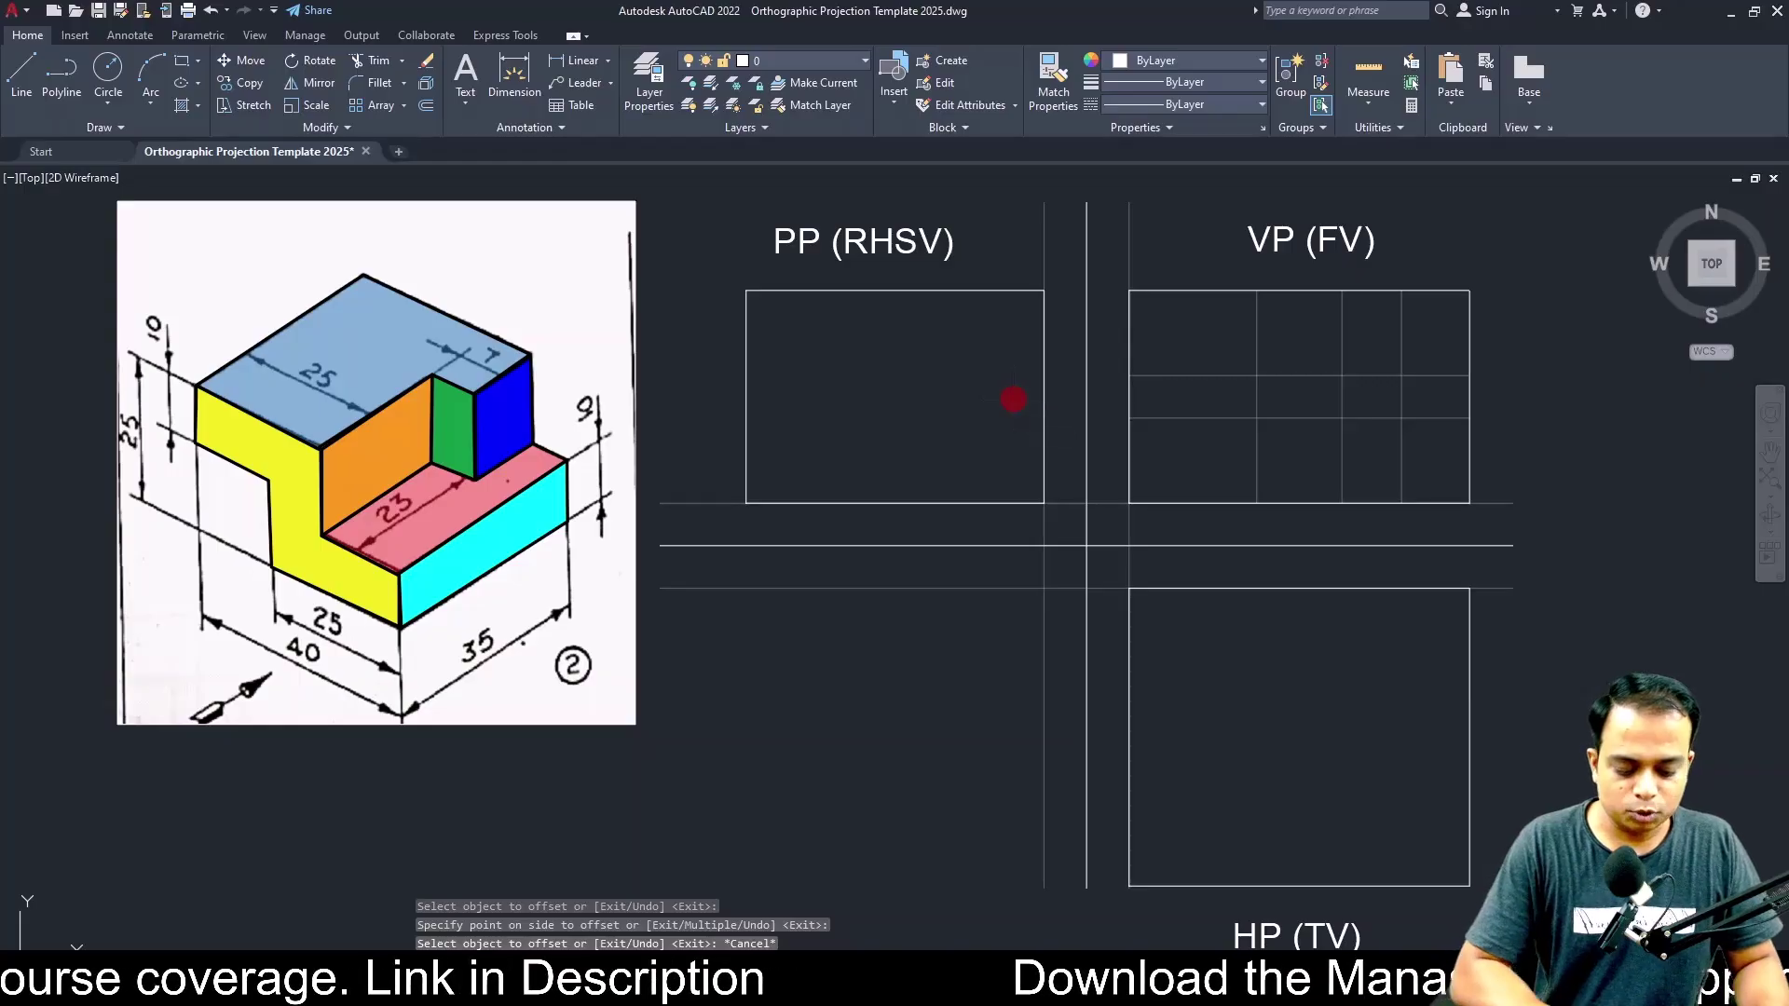
Make Solid thick W the current layer for the visible outlines.
{"action": "type", "text": "pline"}
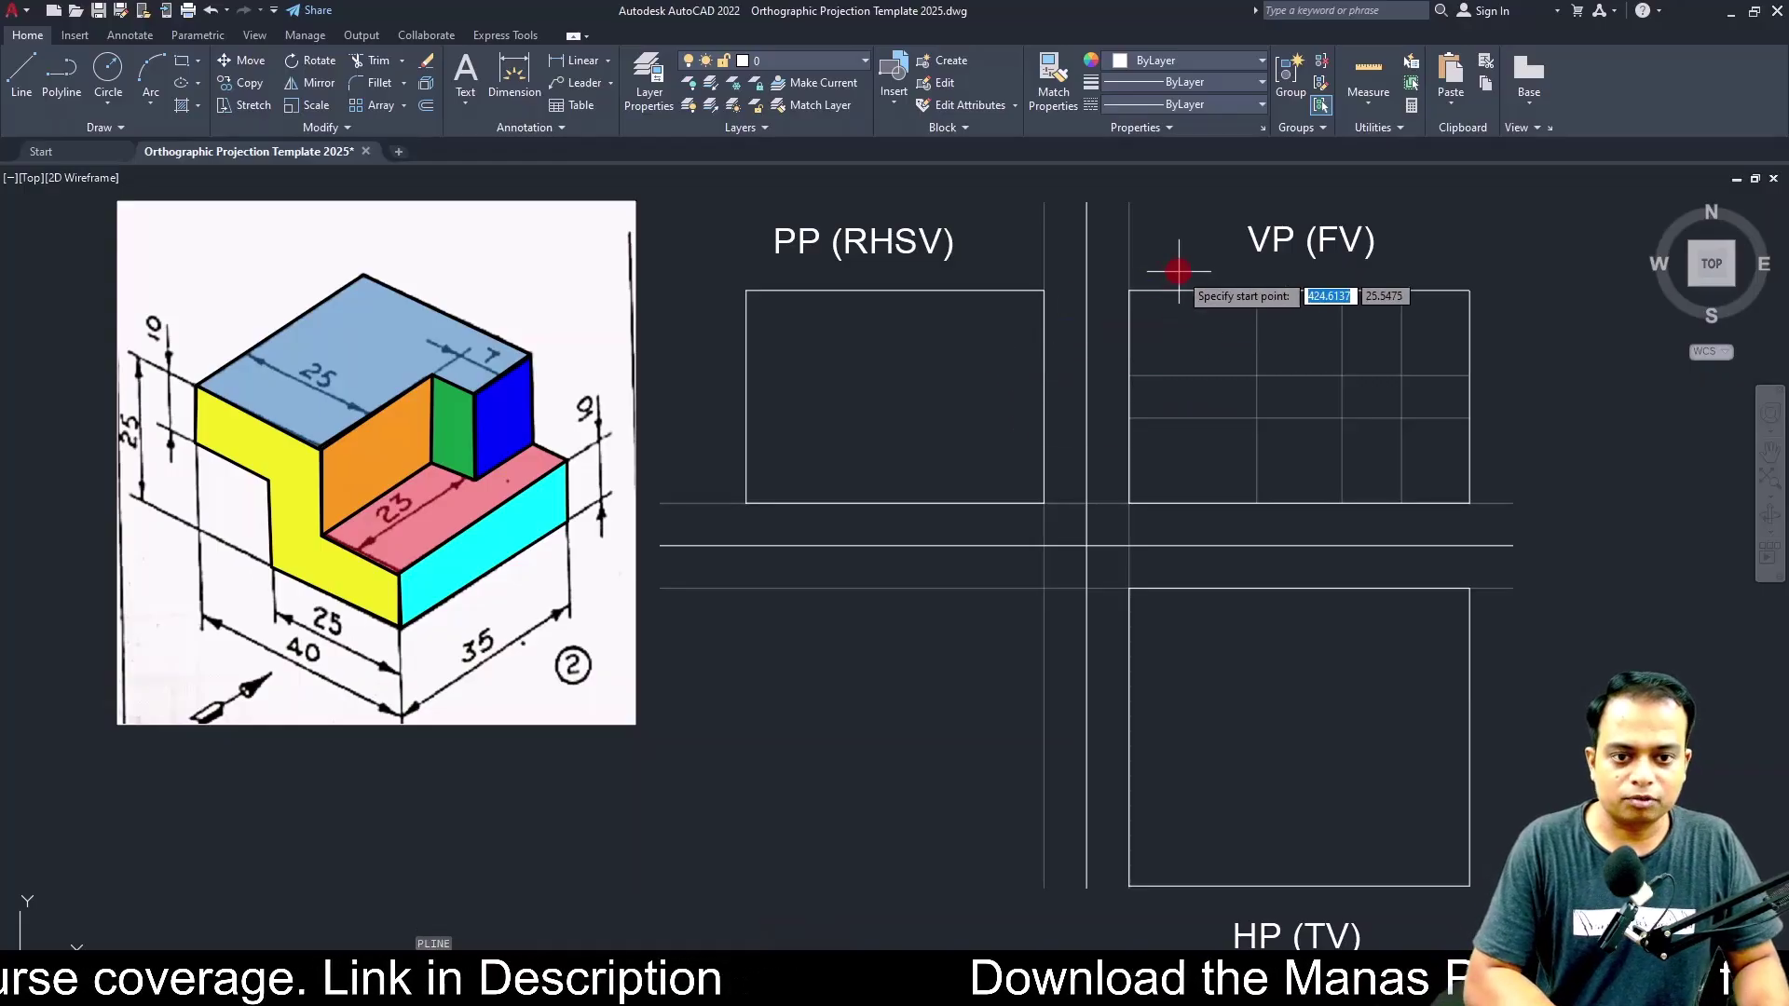
{"action": "left_click", "coordinate": [809, 59]}
{"action": "left_click", "coordinate": [788, 194]}
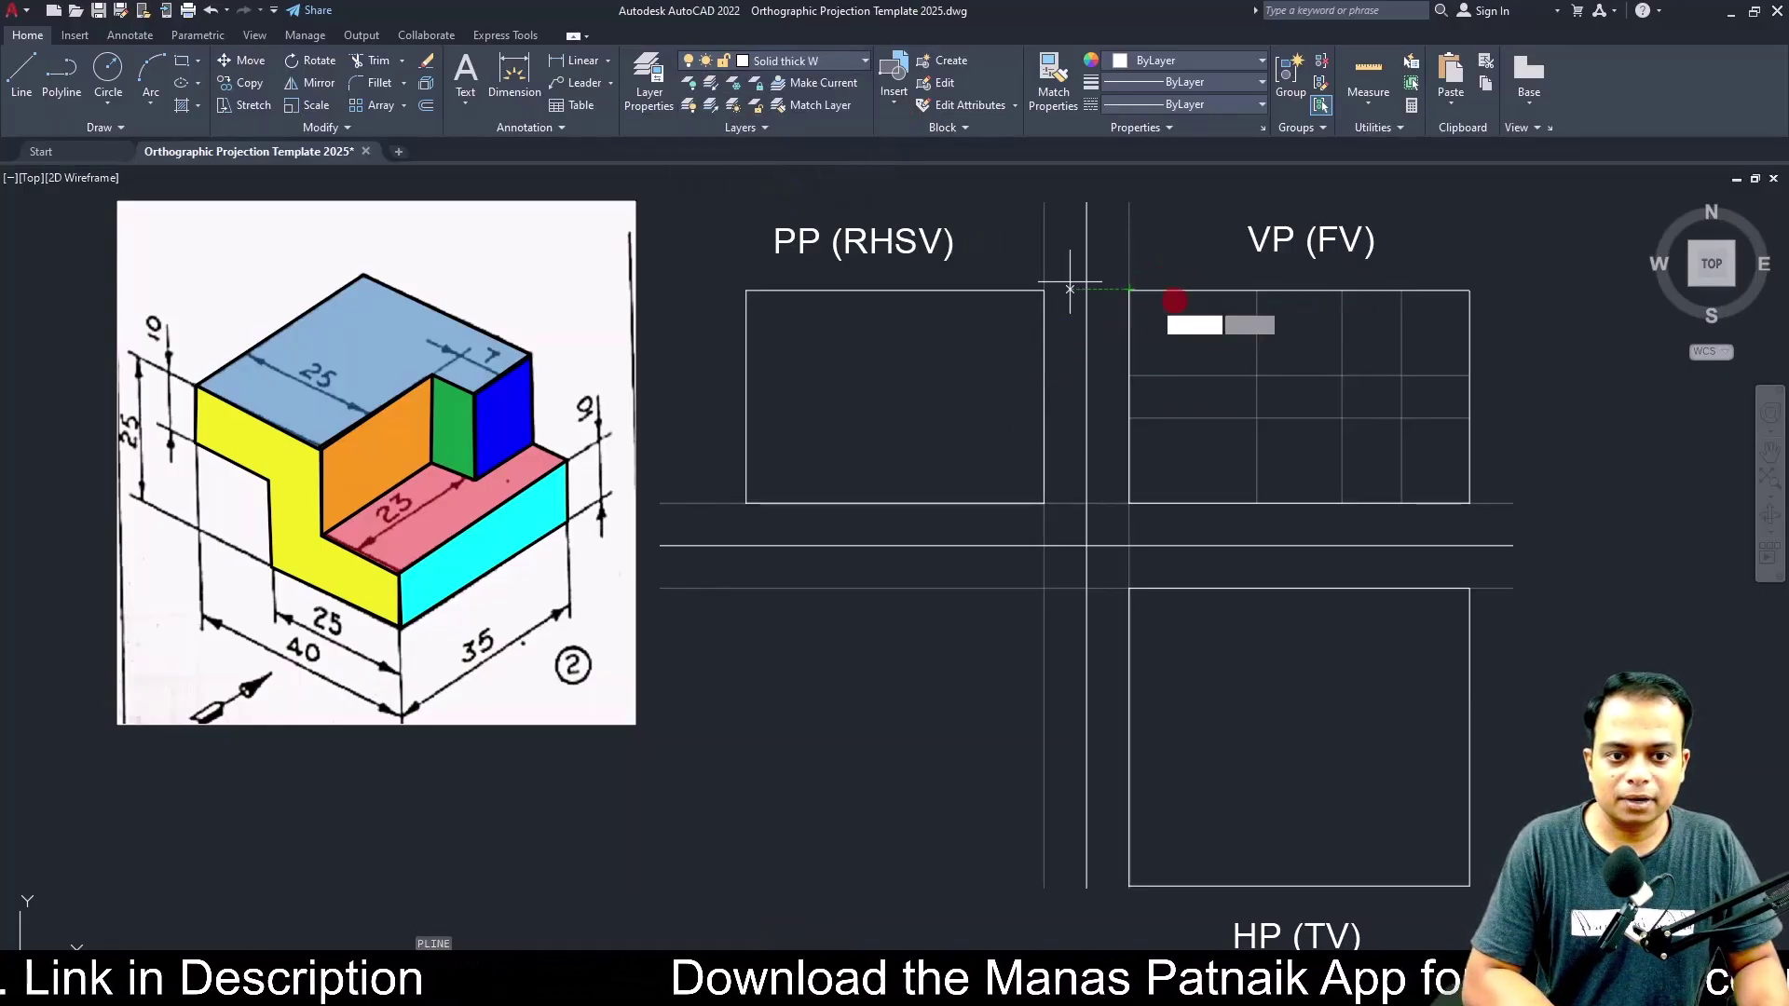
{"action": "left_click", "coordinate": [1129, 291]}
{"action": "key", "text": "Escape"}
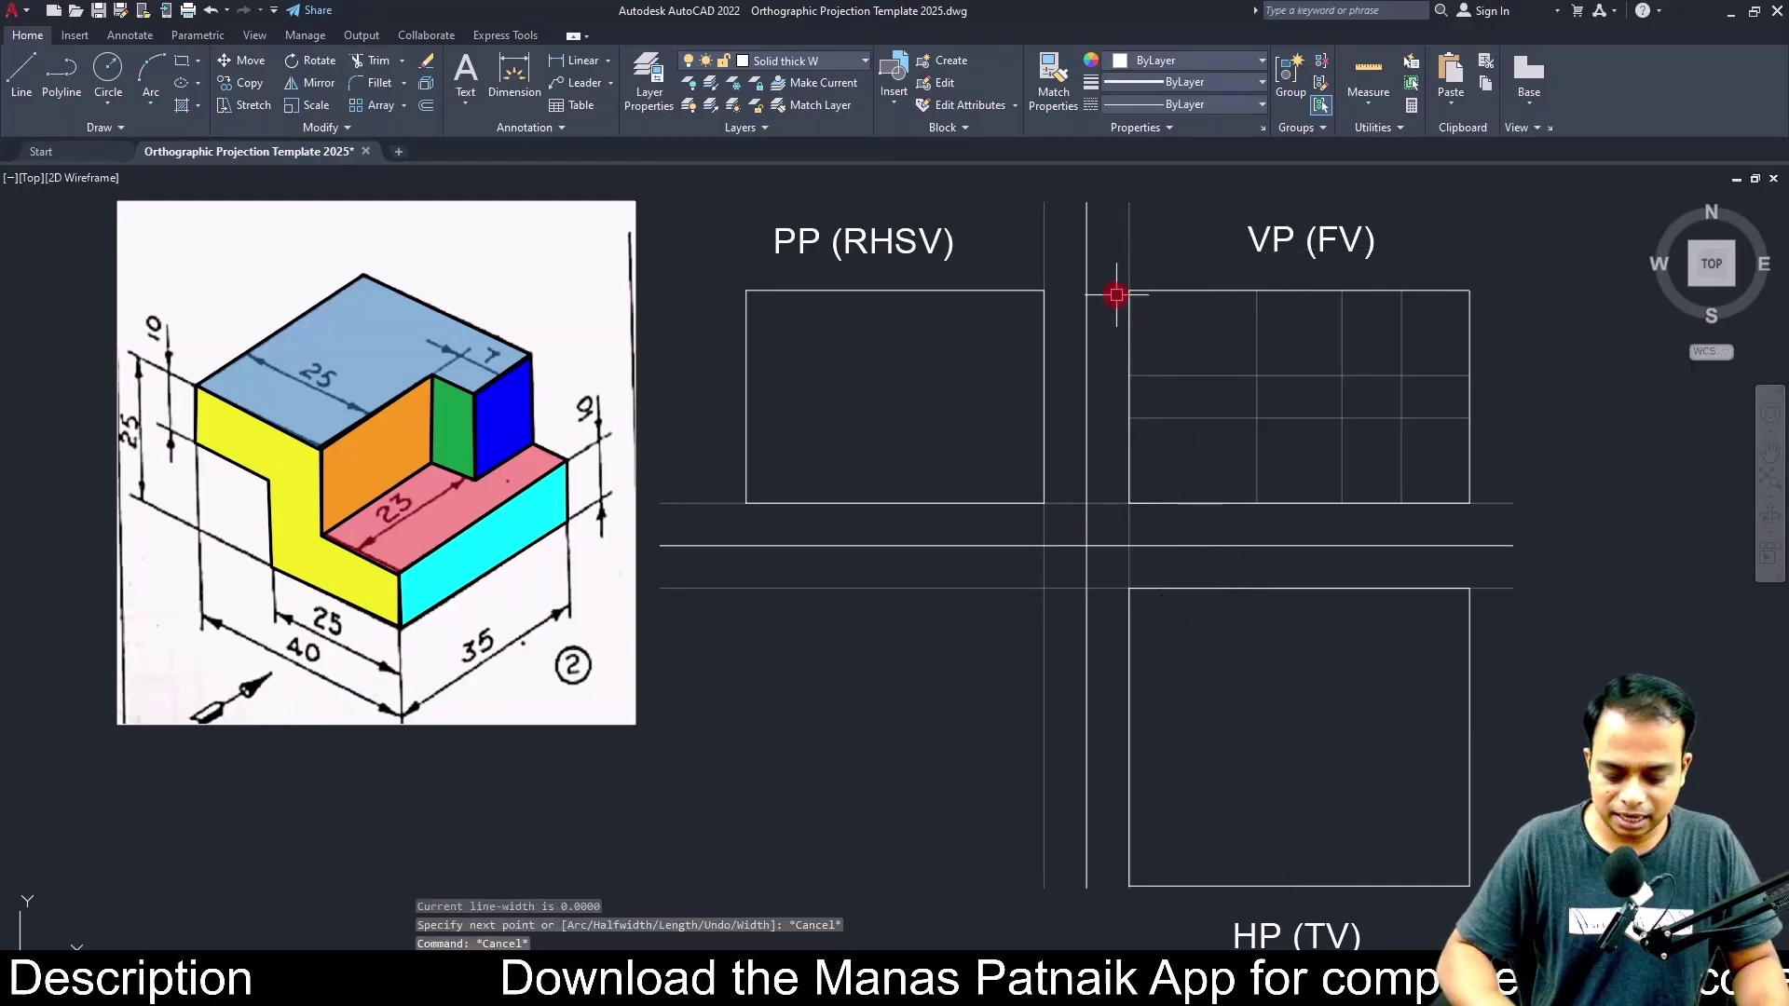
Trace the closed stepped front face as a polyline along the construction grid, starting from the front view's top-left corner.
{"action": "type", "text": "pline"}
{"action": "key", "text": "Return"}
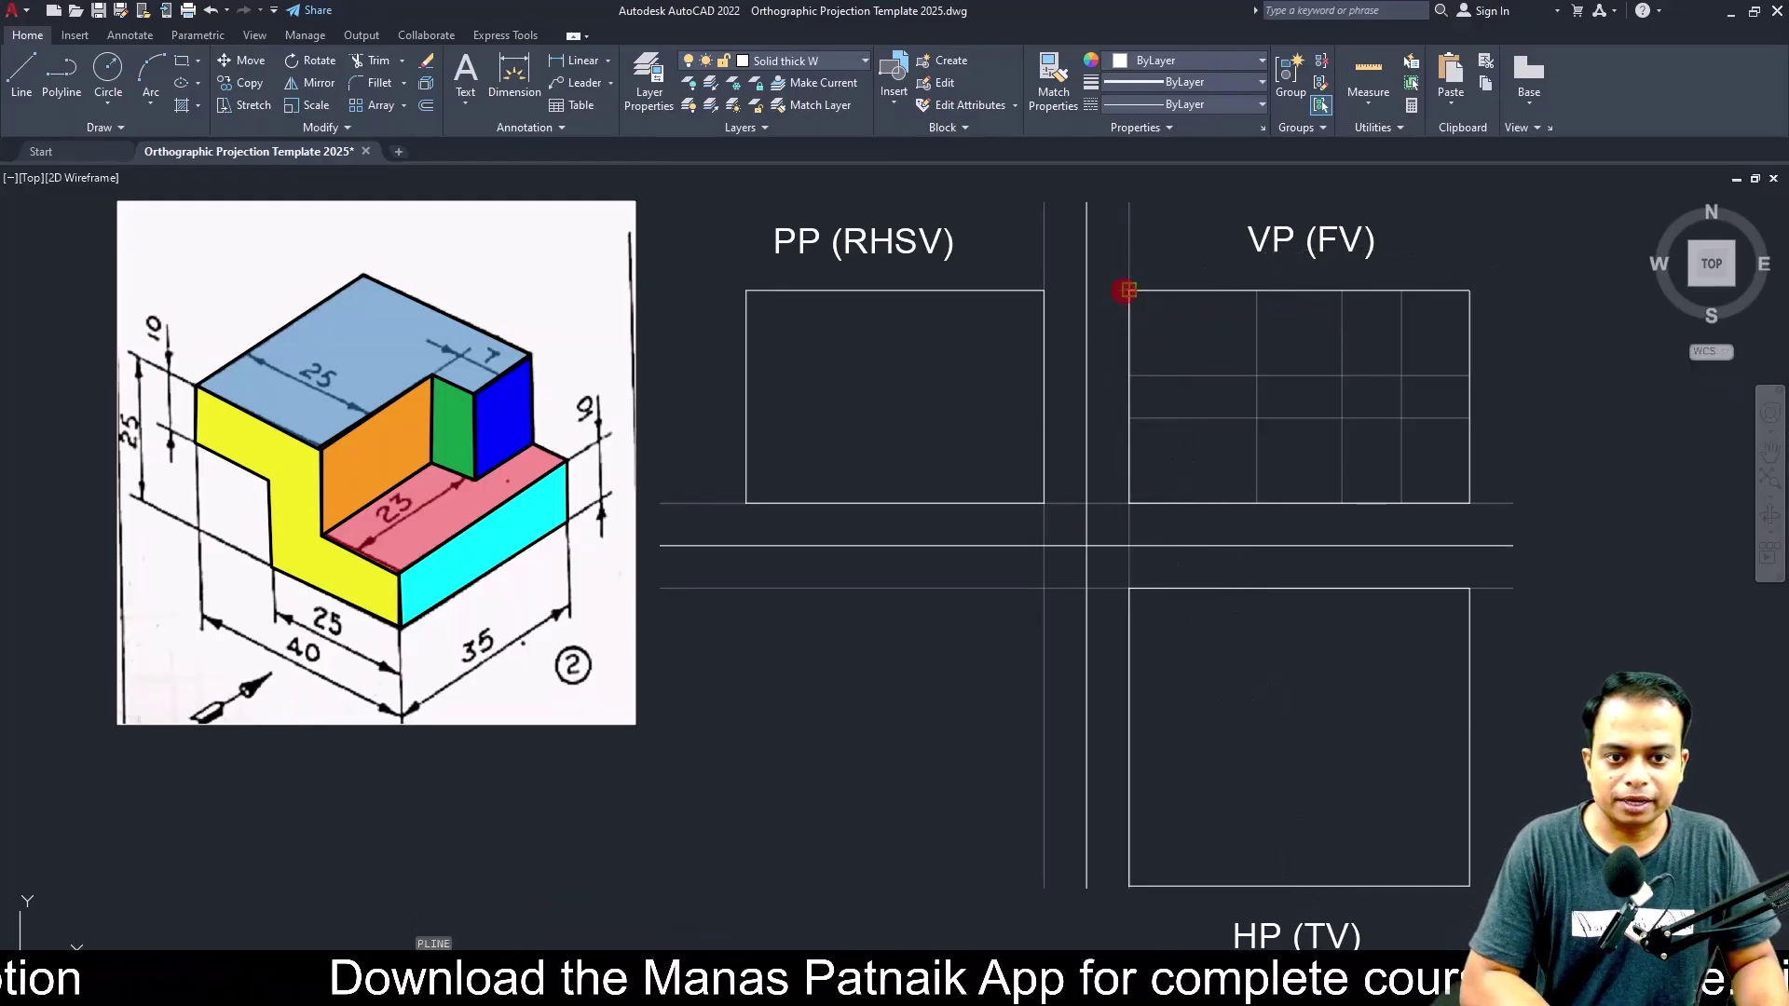
{"action": "left_click", "coordinate": [1129, 291]}
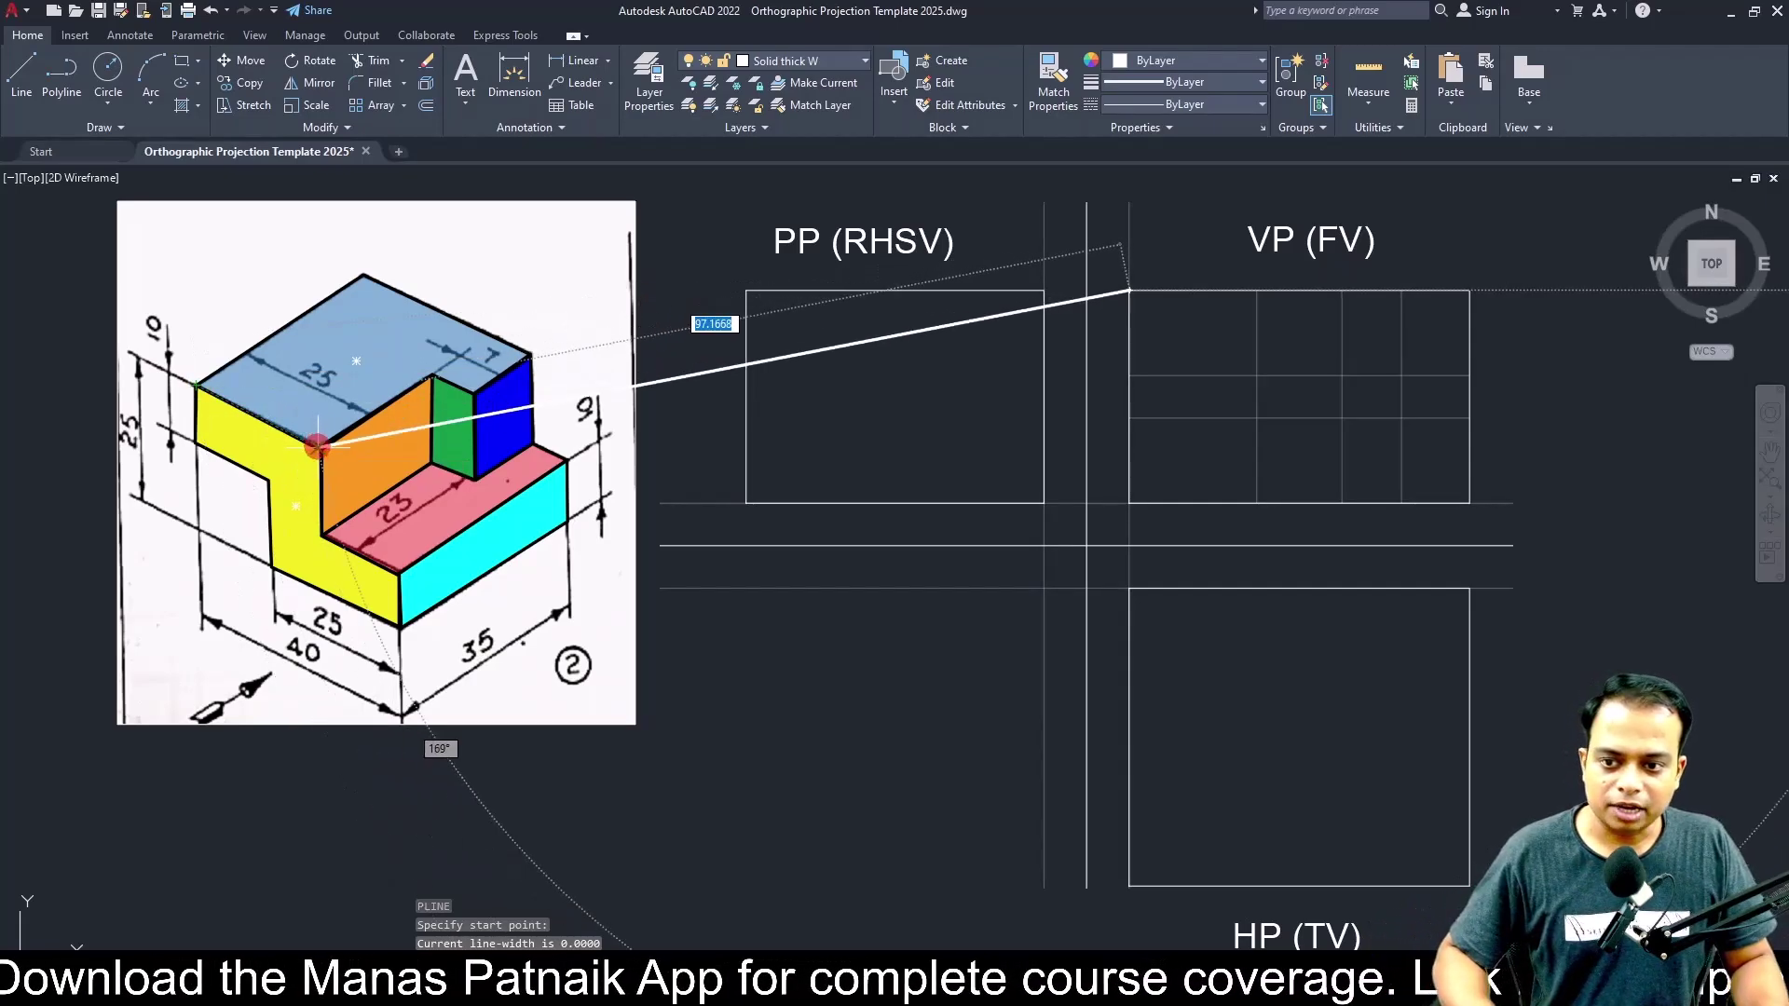
{"action": "left_click", "coordinate": [1341, 289]}
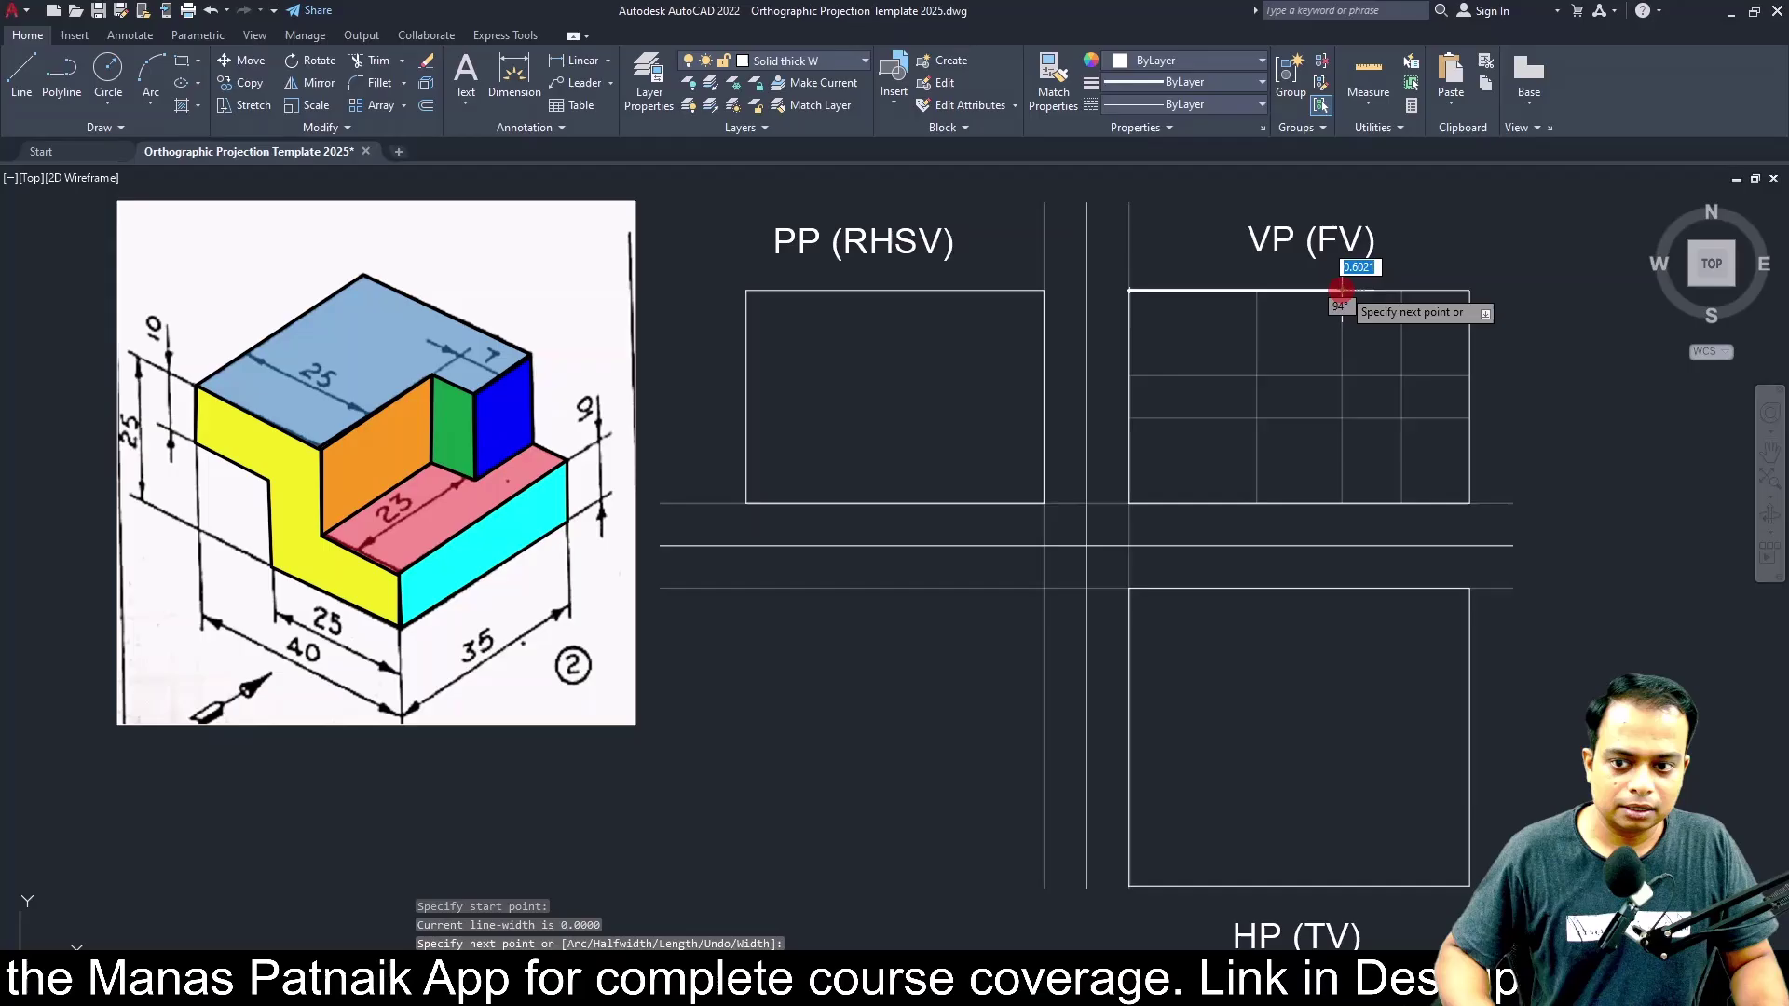
{"action": "left_click", "coordinate": [1341, 418]}
{"action": "left_click", "coordinate": [1470, 417]}
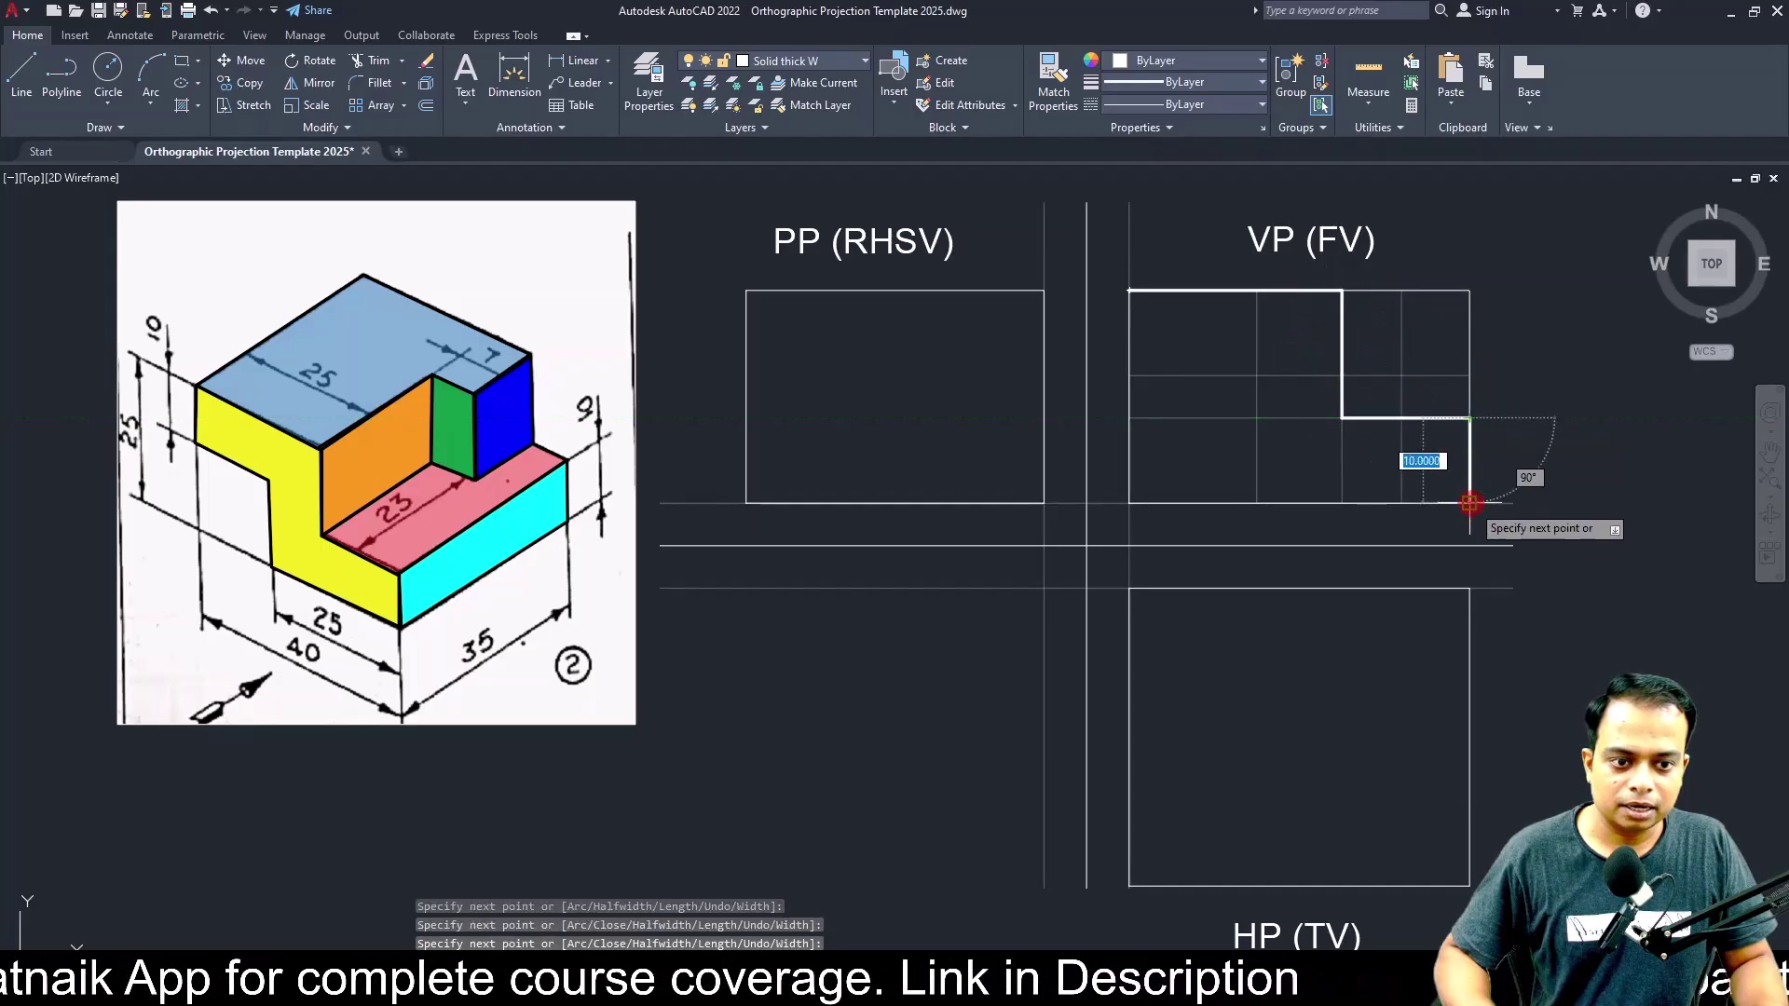
{"action": "left_click", "coordinate": [1469, 503]}
{"action": "left_click", "coordinate": [1257, 503]}
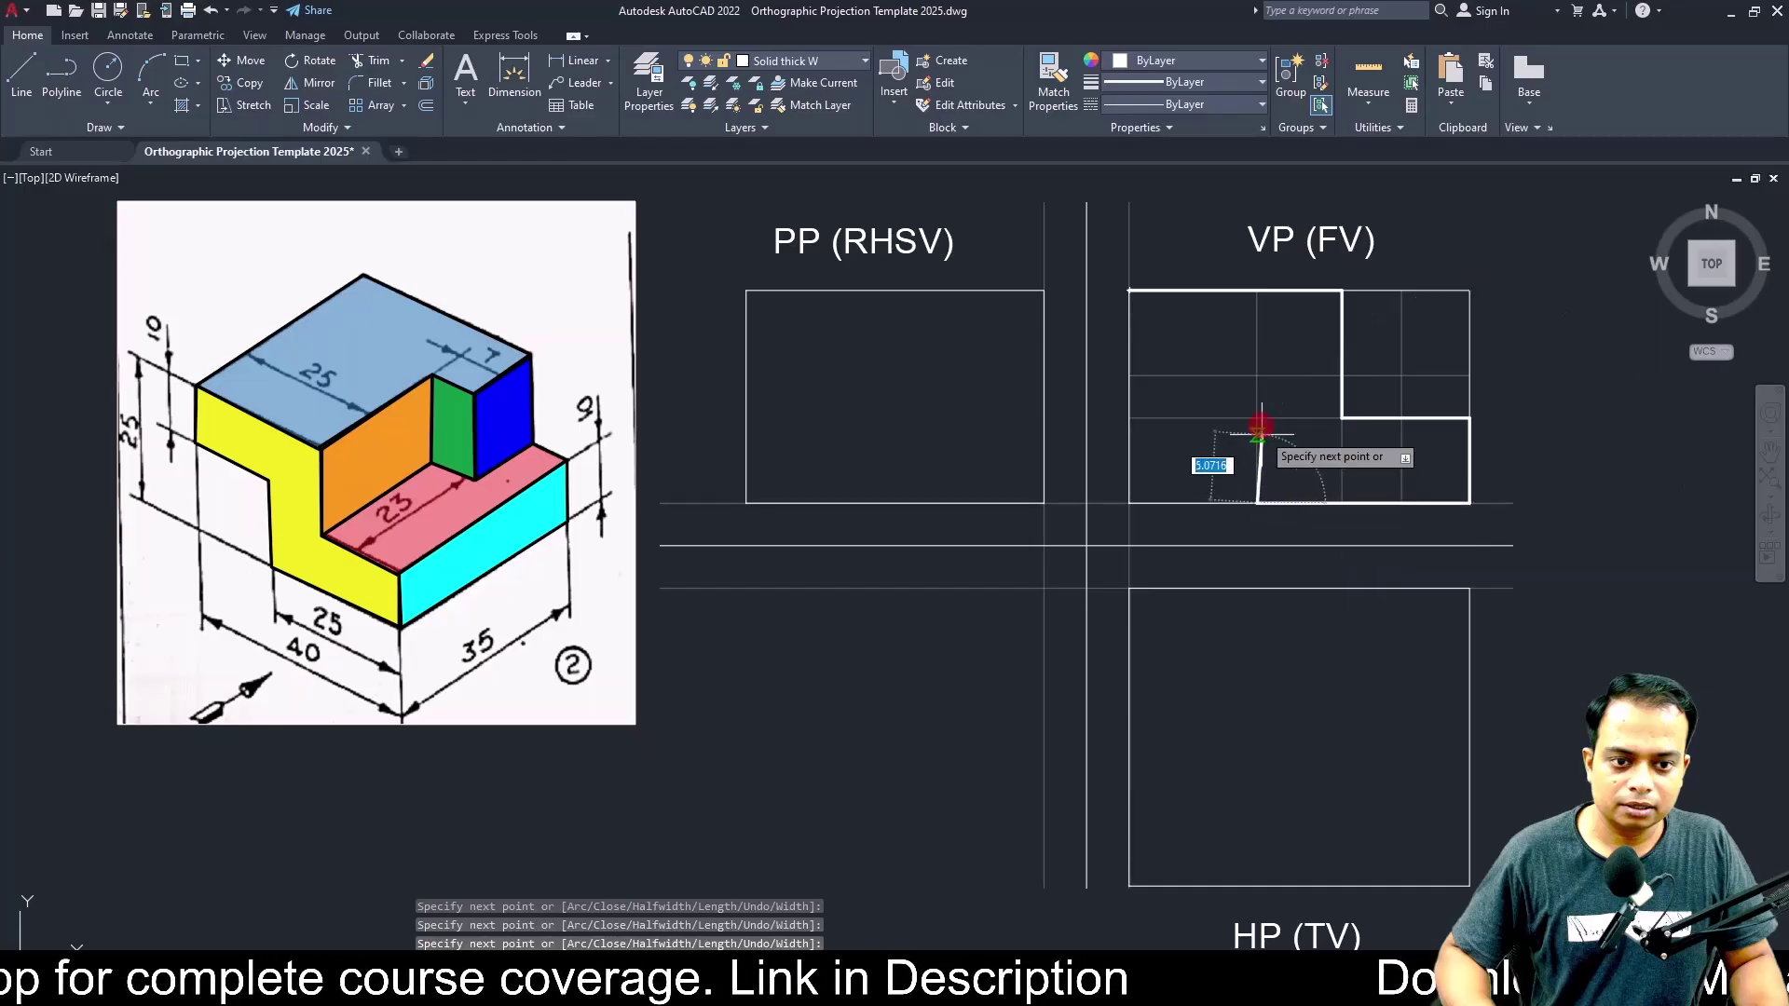
{"action": "left_click", "coordinate": [1257, 375]}
{"action": "left_click", "coordinate": [1129, 375]}
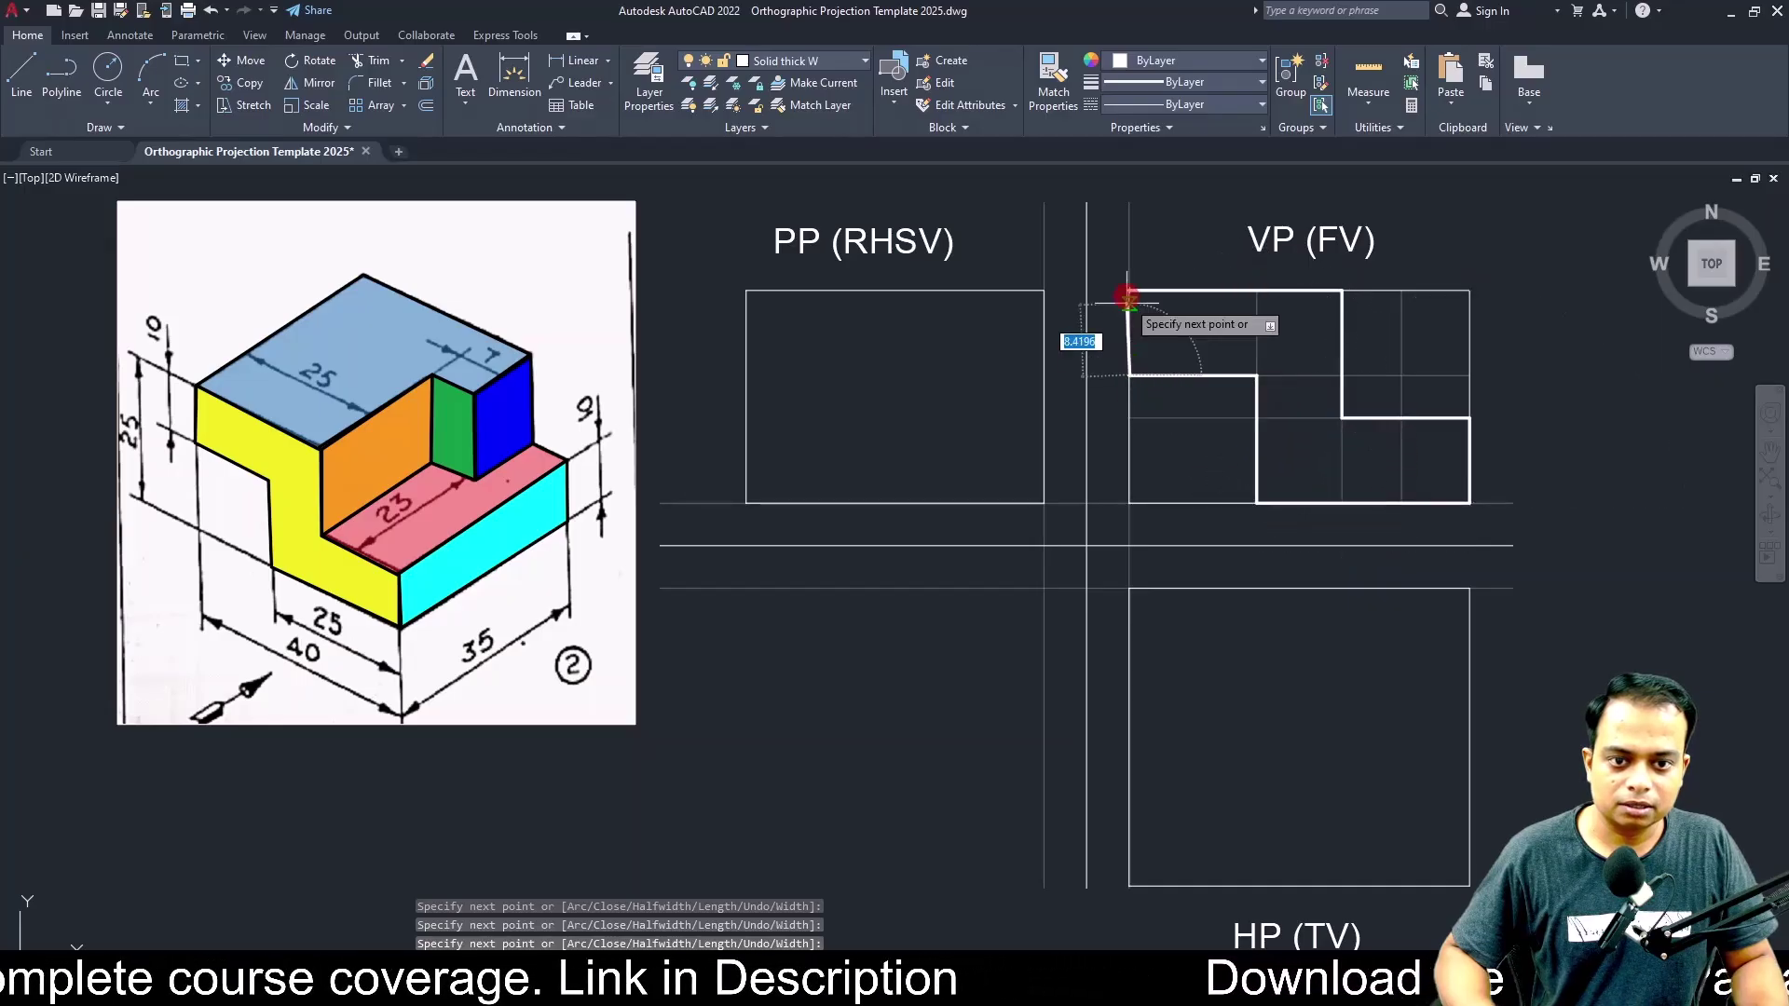
{"action": "left_click", "coordinate": [1128, 291]}
{"action": "key", "text": "Return"}
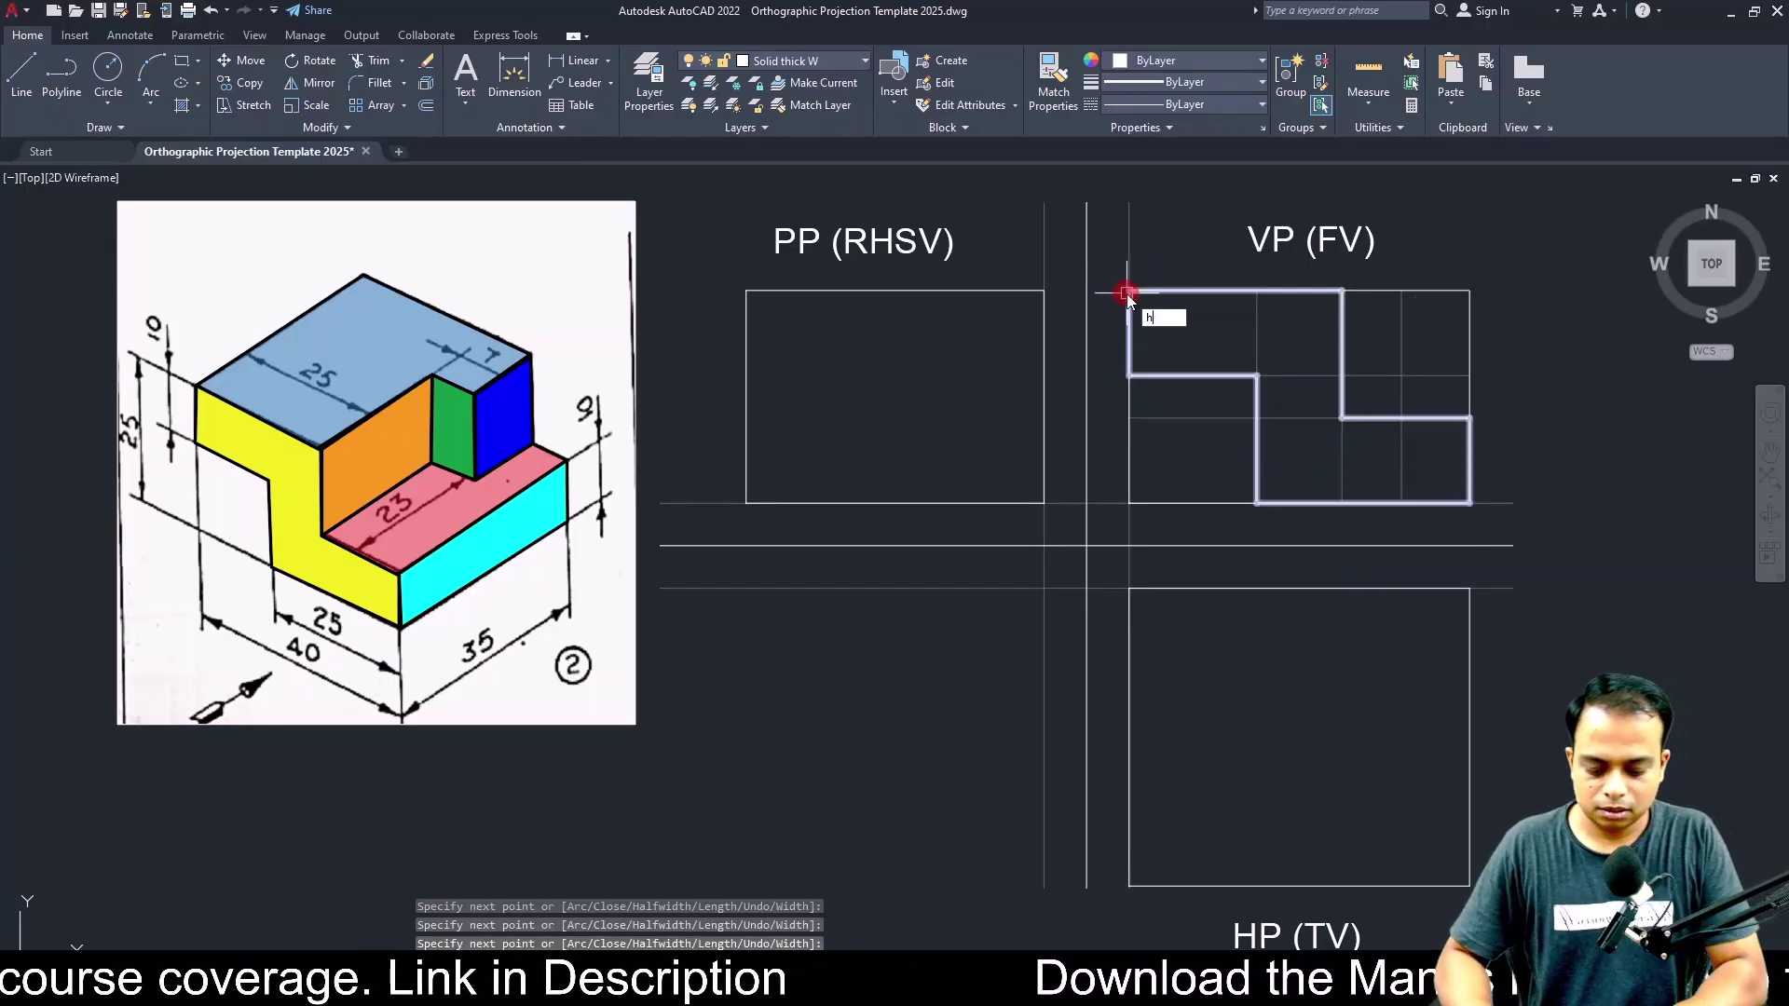
Hatch all six grid regions inside the front view's stepped outline.
{"action": "type", "text": "h"}
{"action": "key", "text": "Return"}
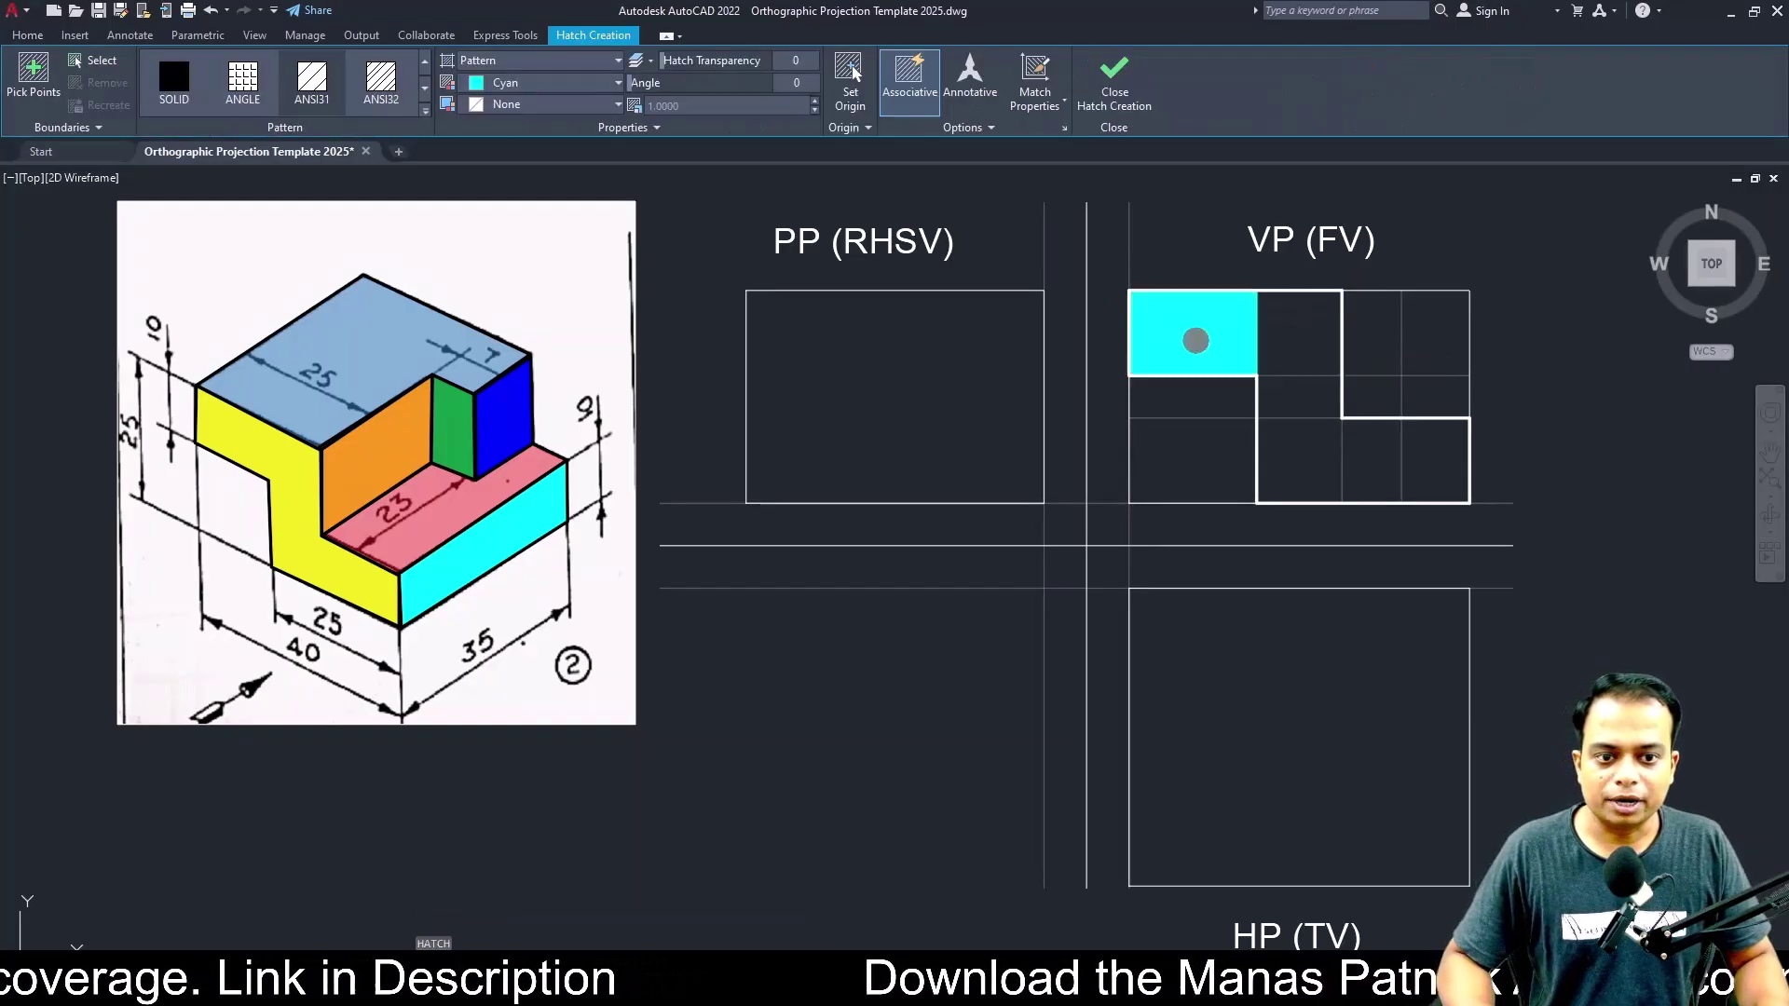
{"action": "left_click", "coordinate": [1198, 339]}
{"action": "left_click", "coordinate": [1301, 340]}
{"action": "left_click", "coordinate": [1298, 399]}
{"action": "left_click", "coordinate": [1306, 449]}
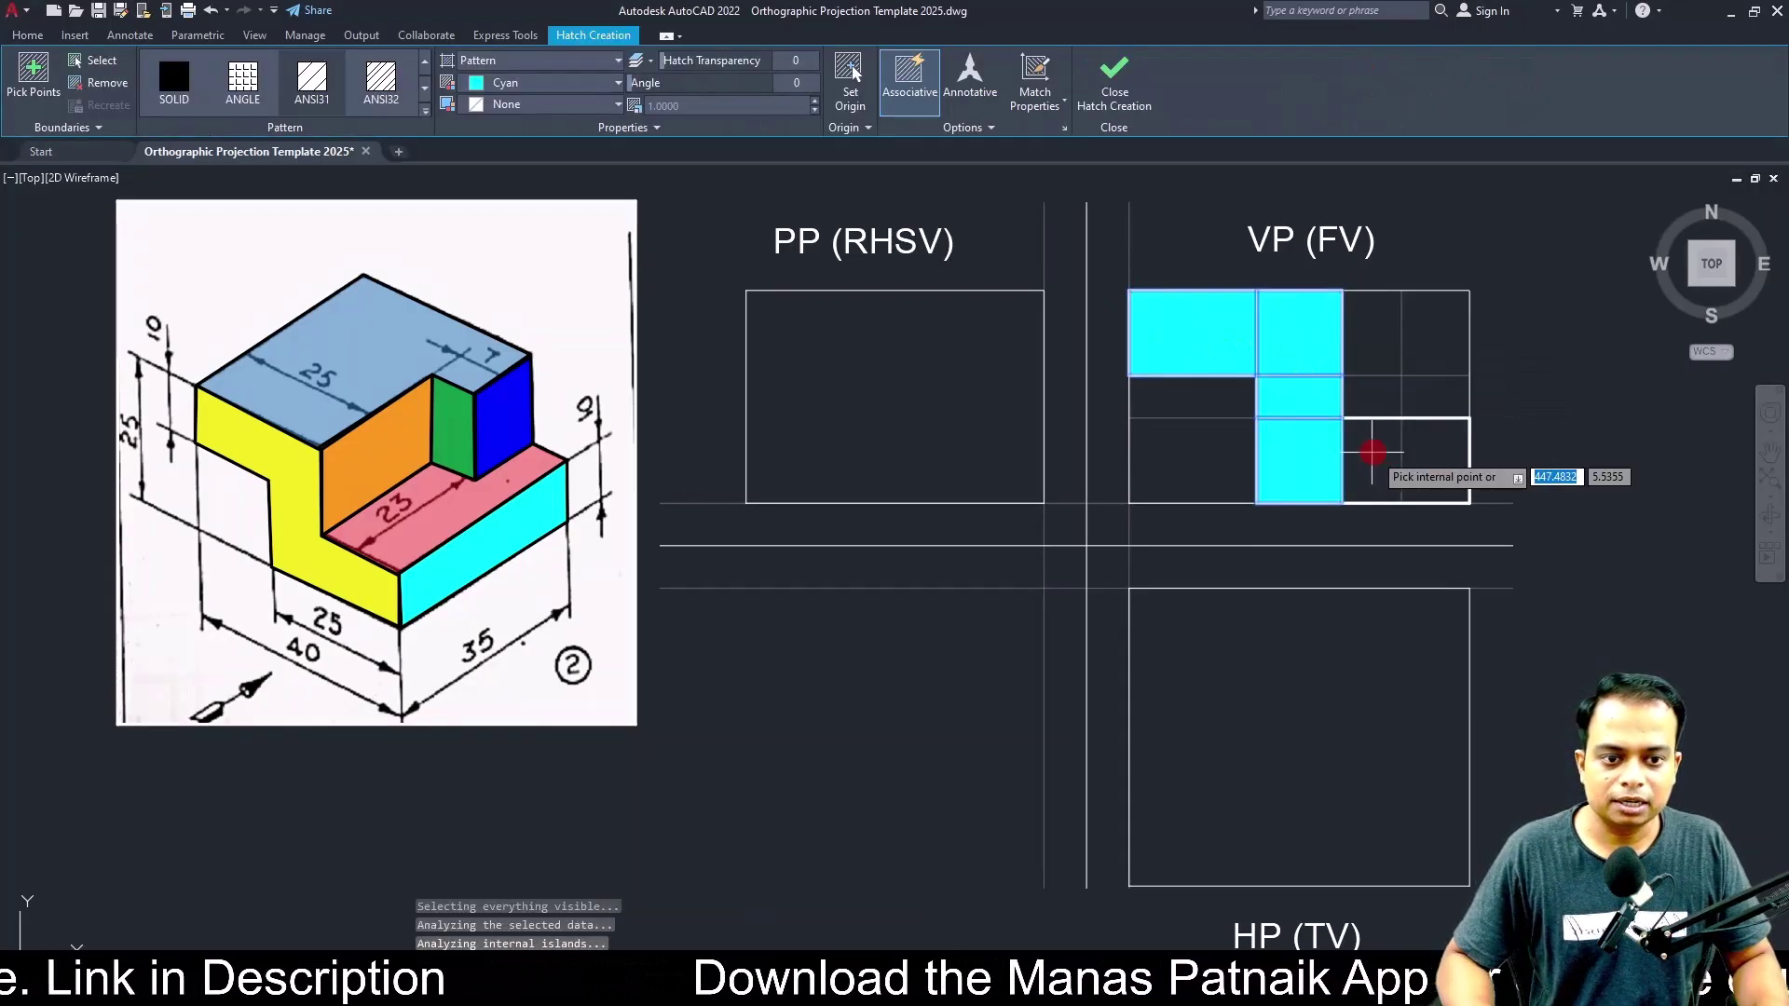
{"action": "left_click", "coordinate": [1370, 453]}
{"action": "left_click", "coordinate": [1420, 457]}
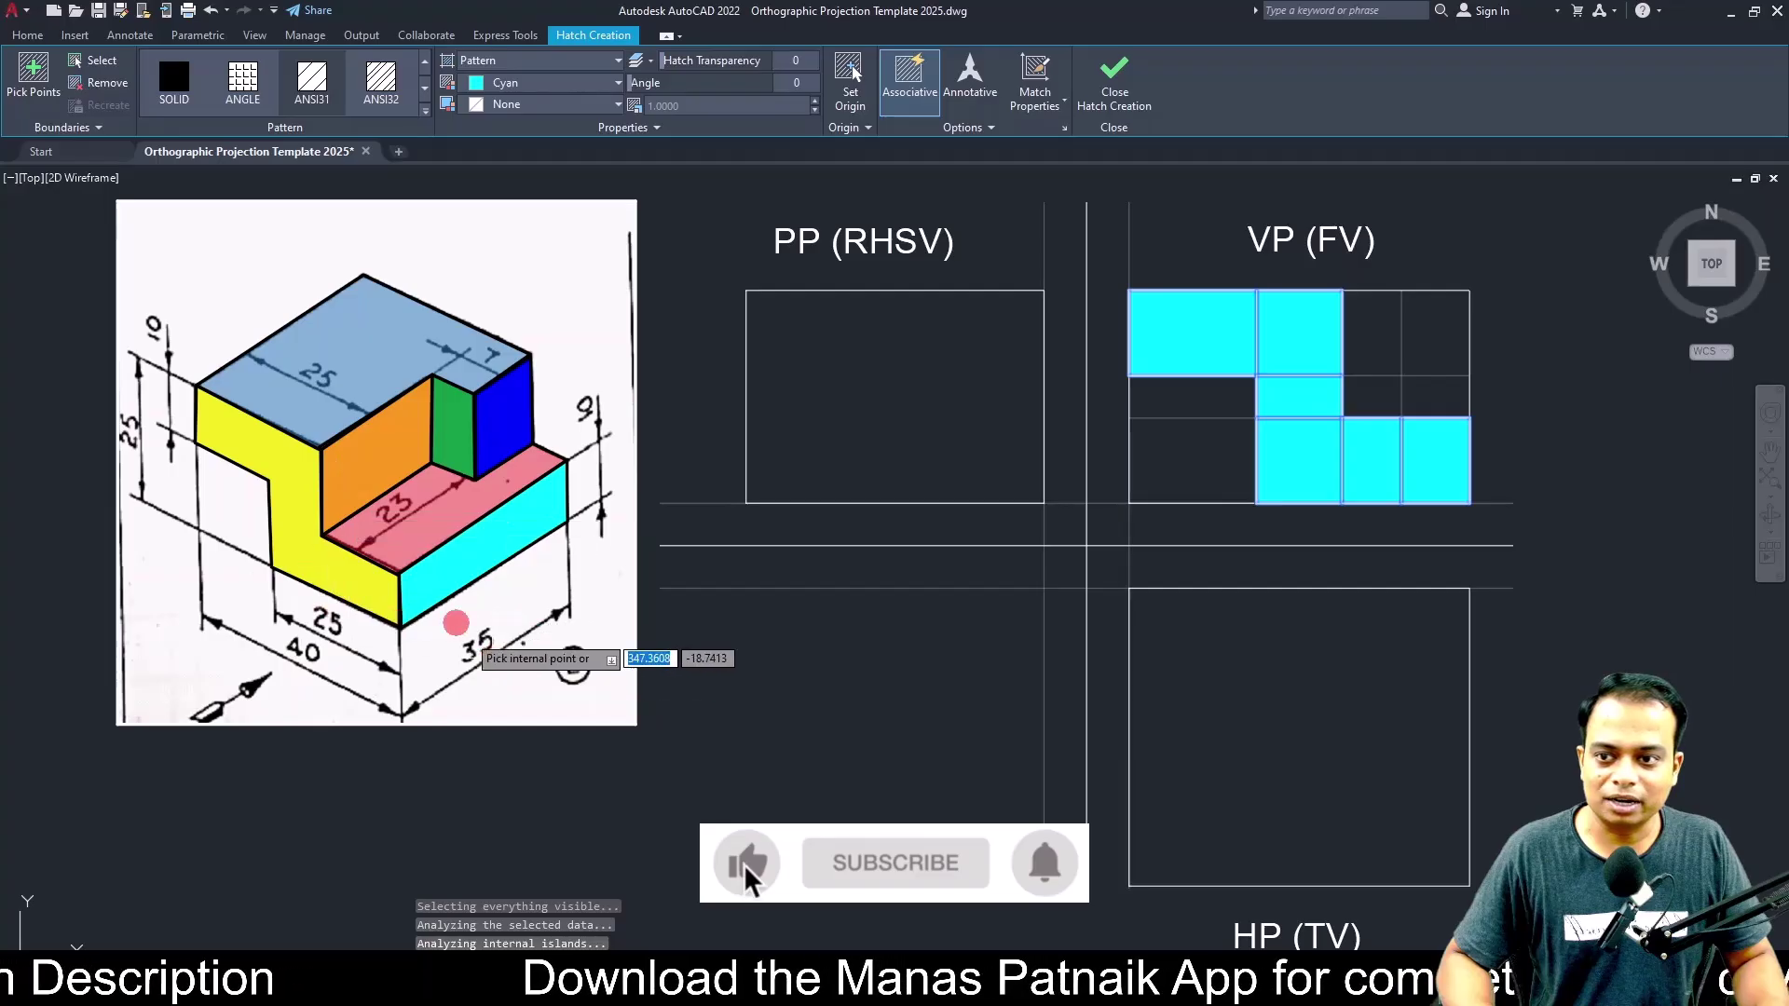
Set the front face hatch to yellow with transparency 50 and the SOLID pattern, and finish the hatch.
{"action": "left_click", "coordinate": [540, 83]}
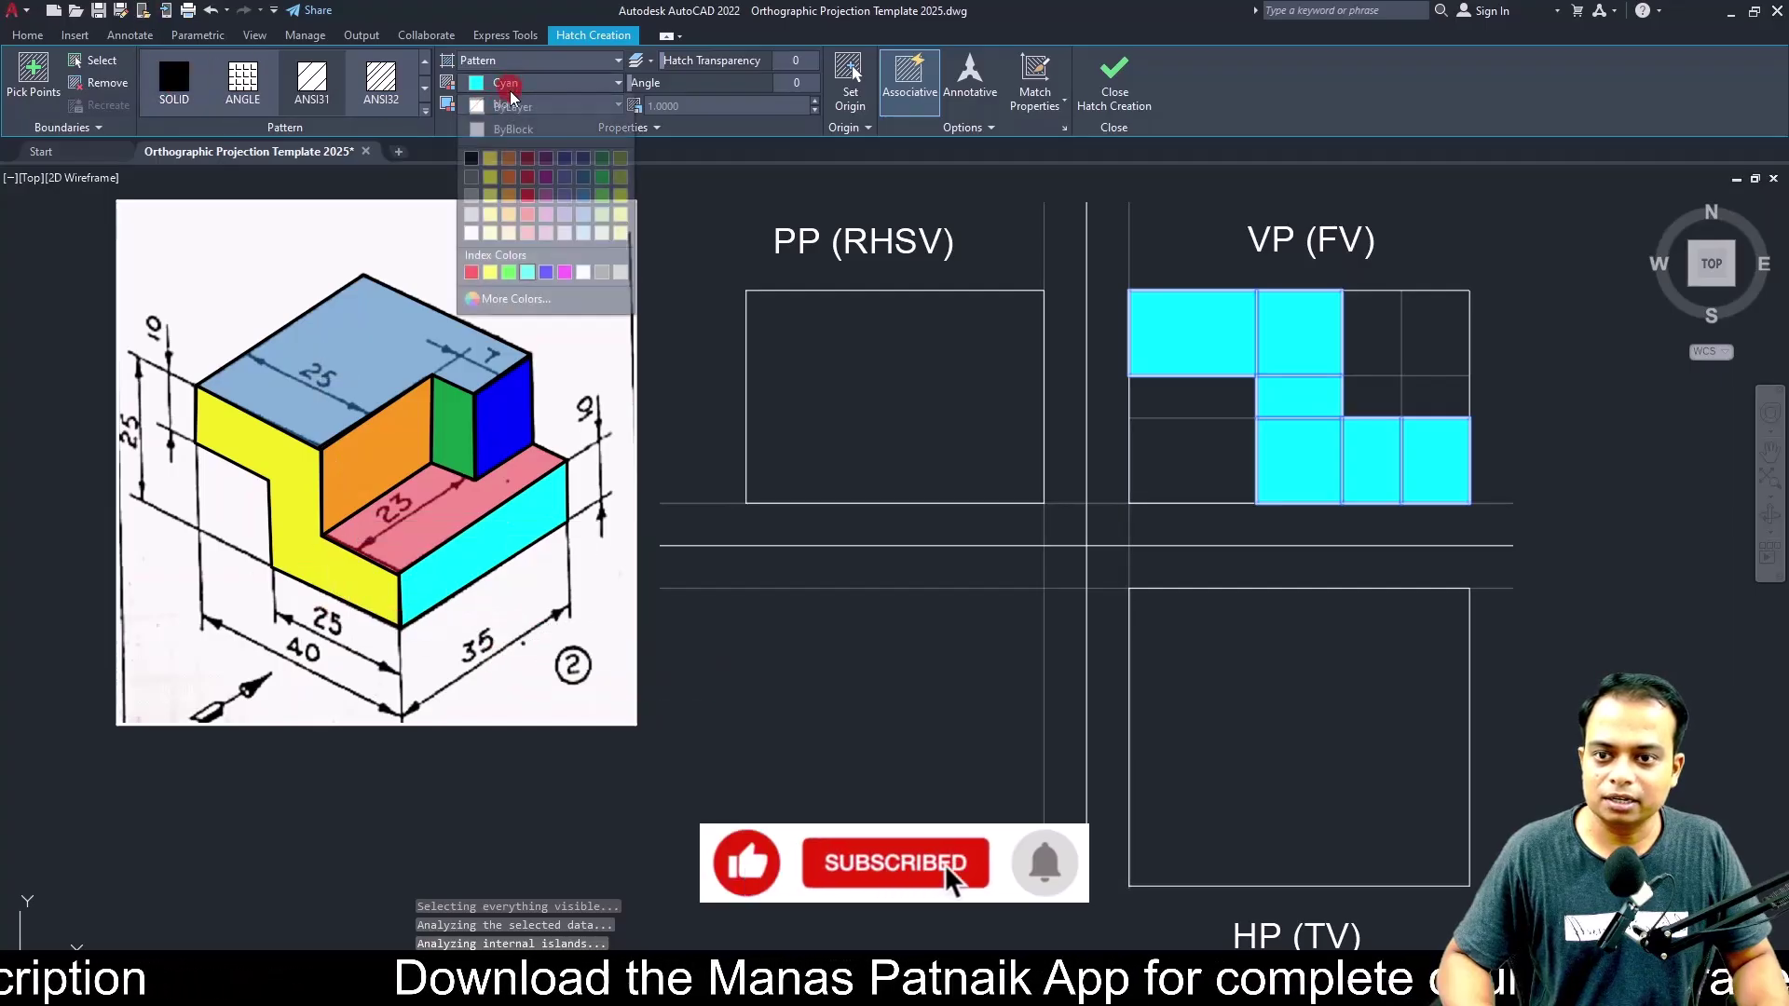
{"action": "left_click", "coordinate": [490, 272]}
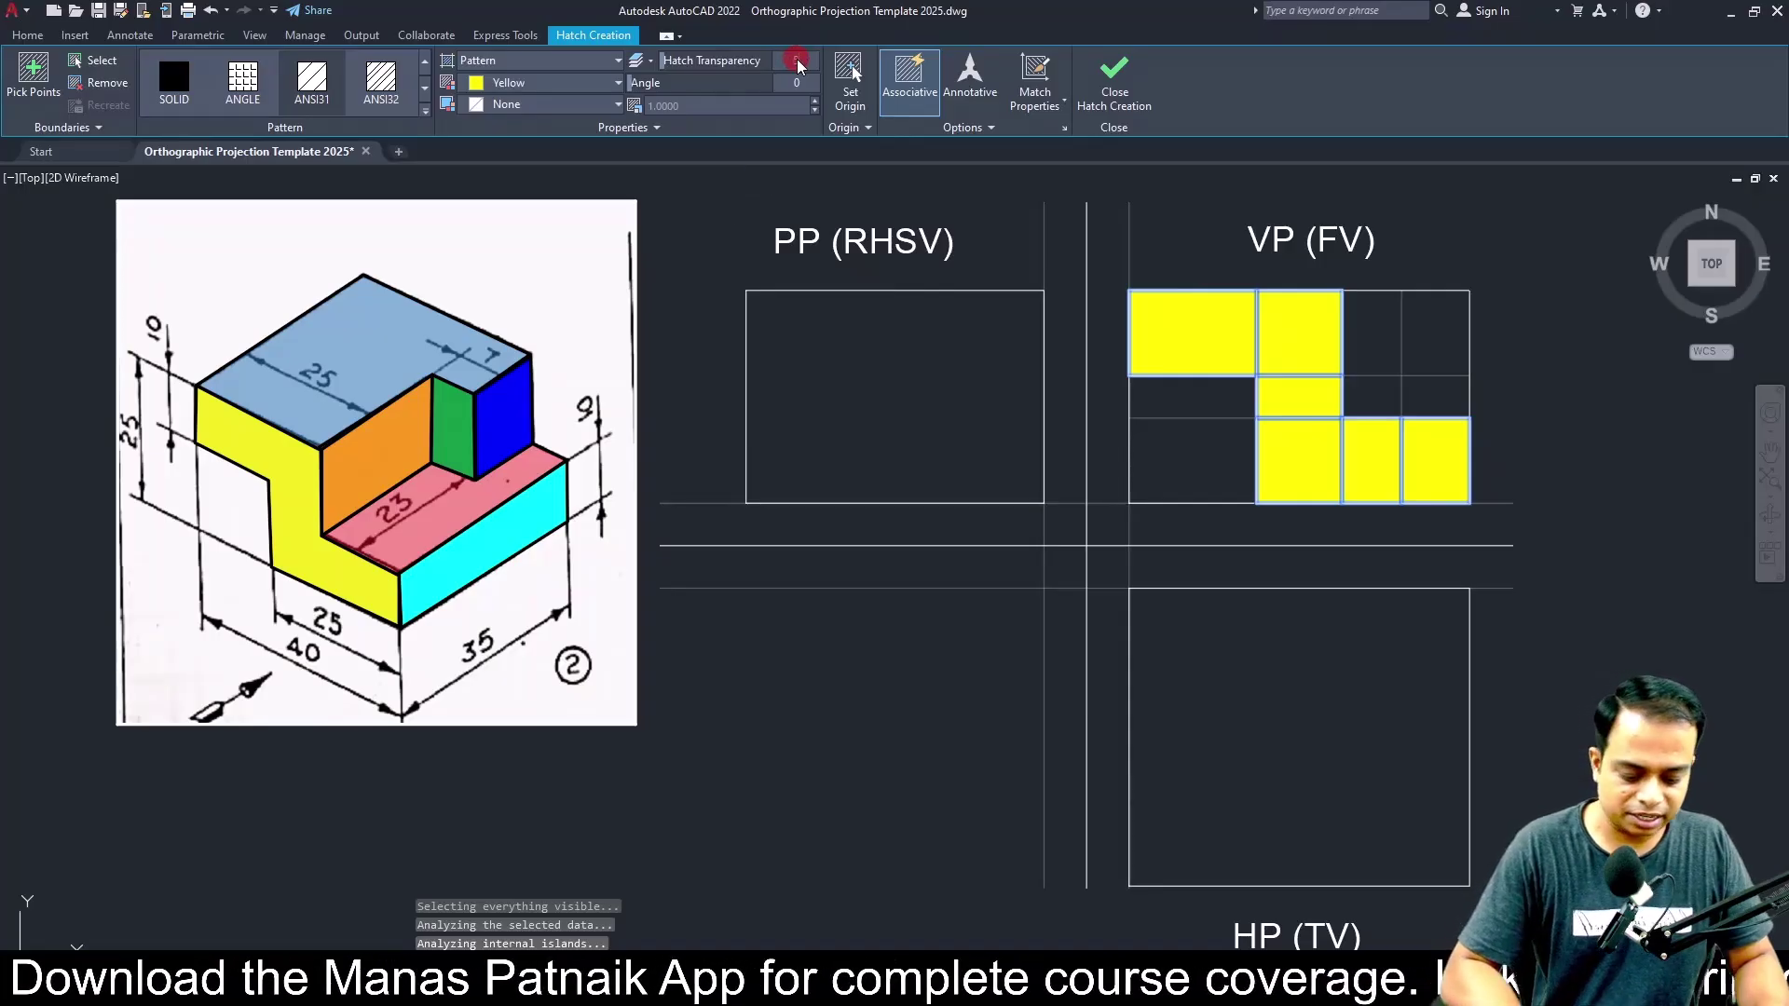
{"action": "type", "text": "50"}
{"action": "key", "text": "Return"}
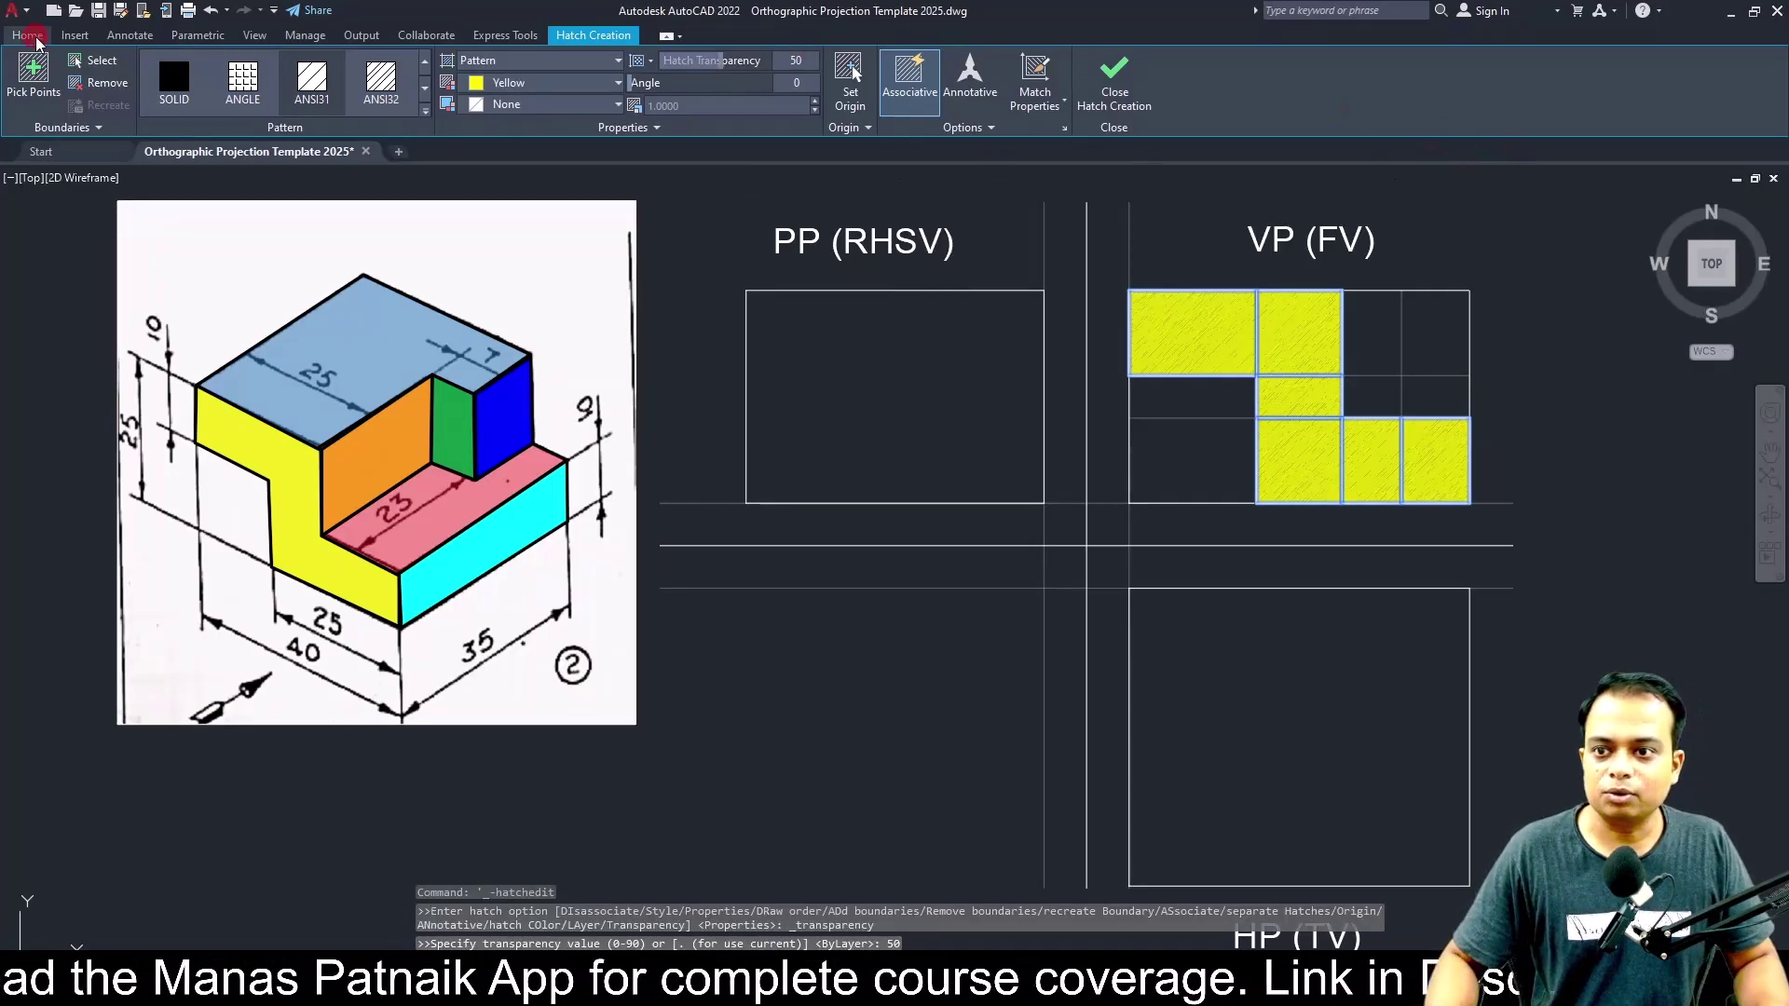
{"action": "left_click", "coordinate": [157, 64]}
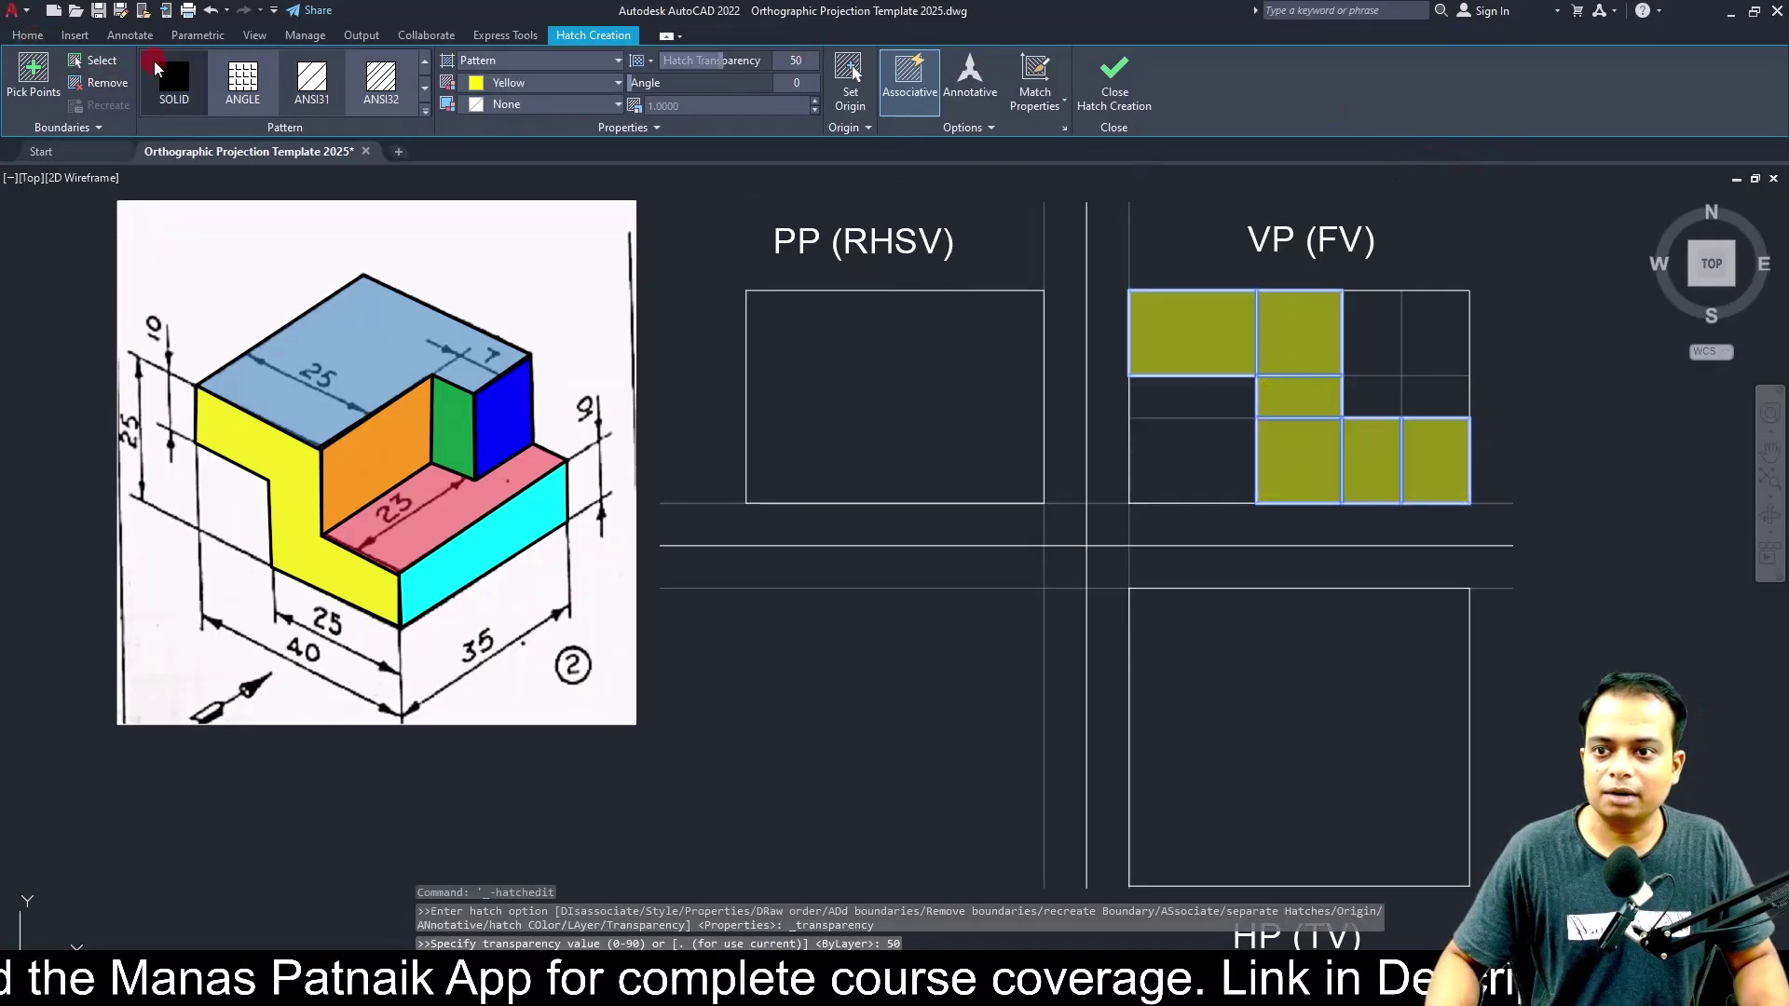
{"action": "left_click", "coordinate": [1115, 76]}
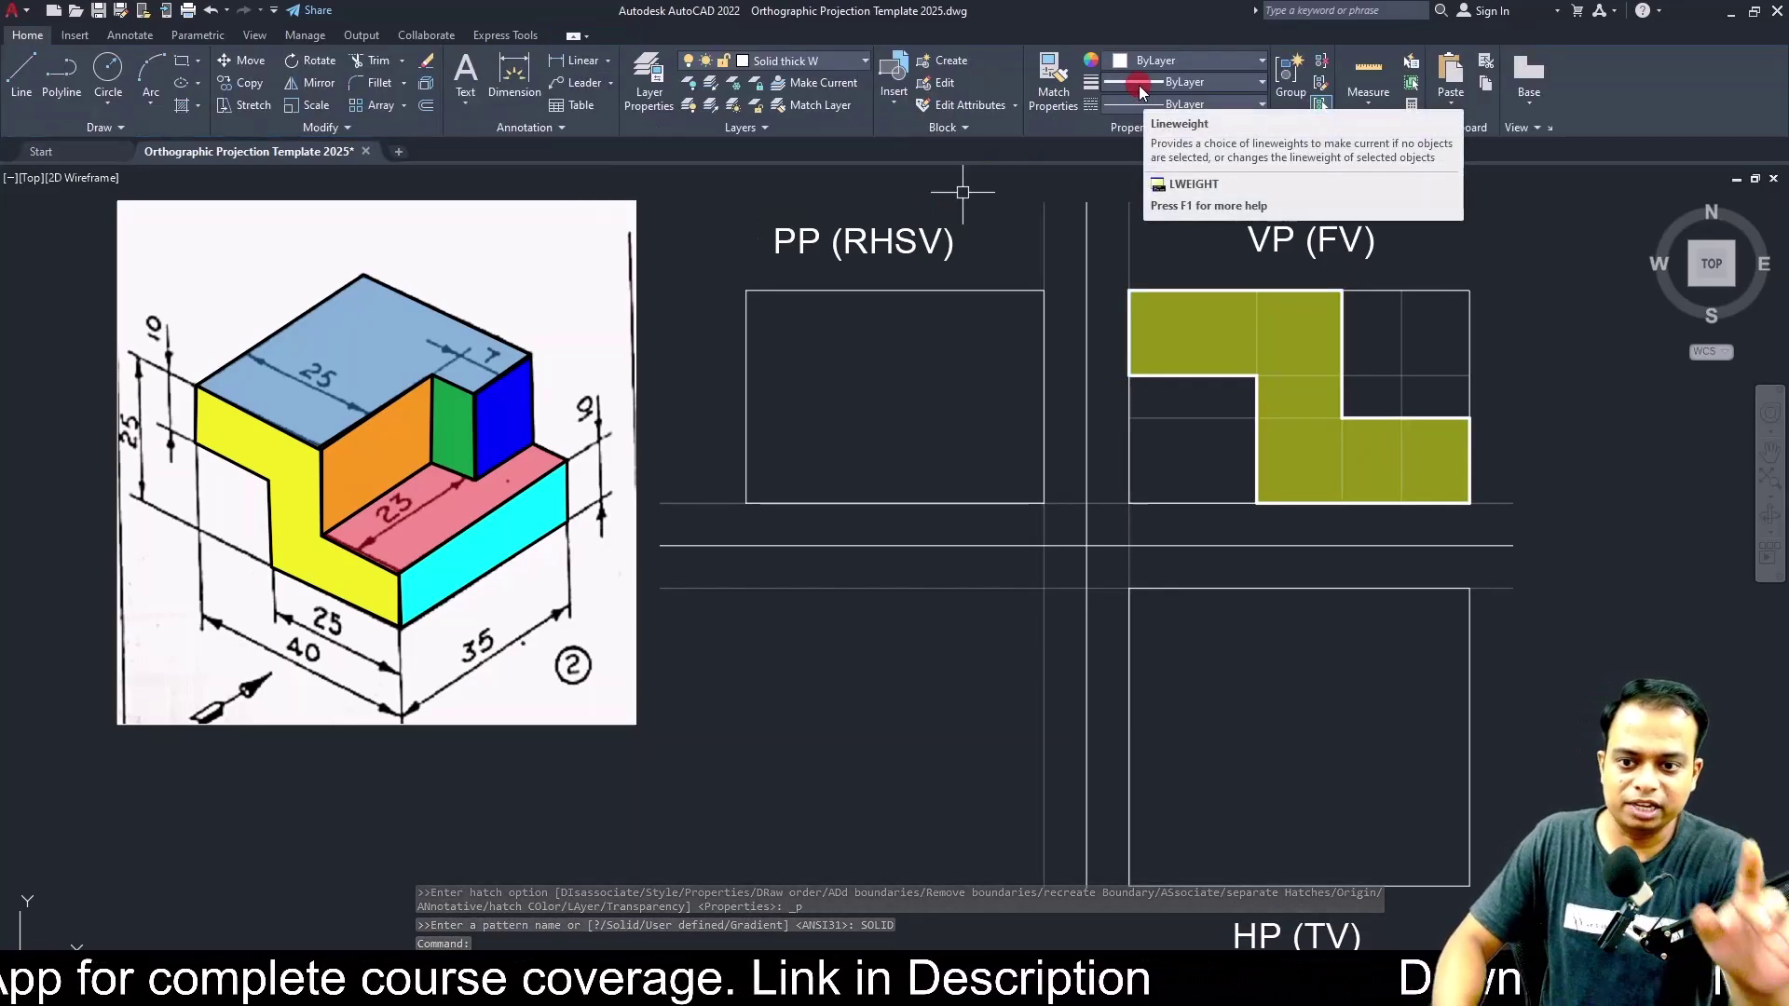
{"action": "key", "text": "Escape"}
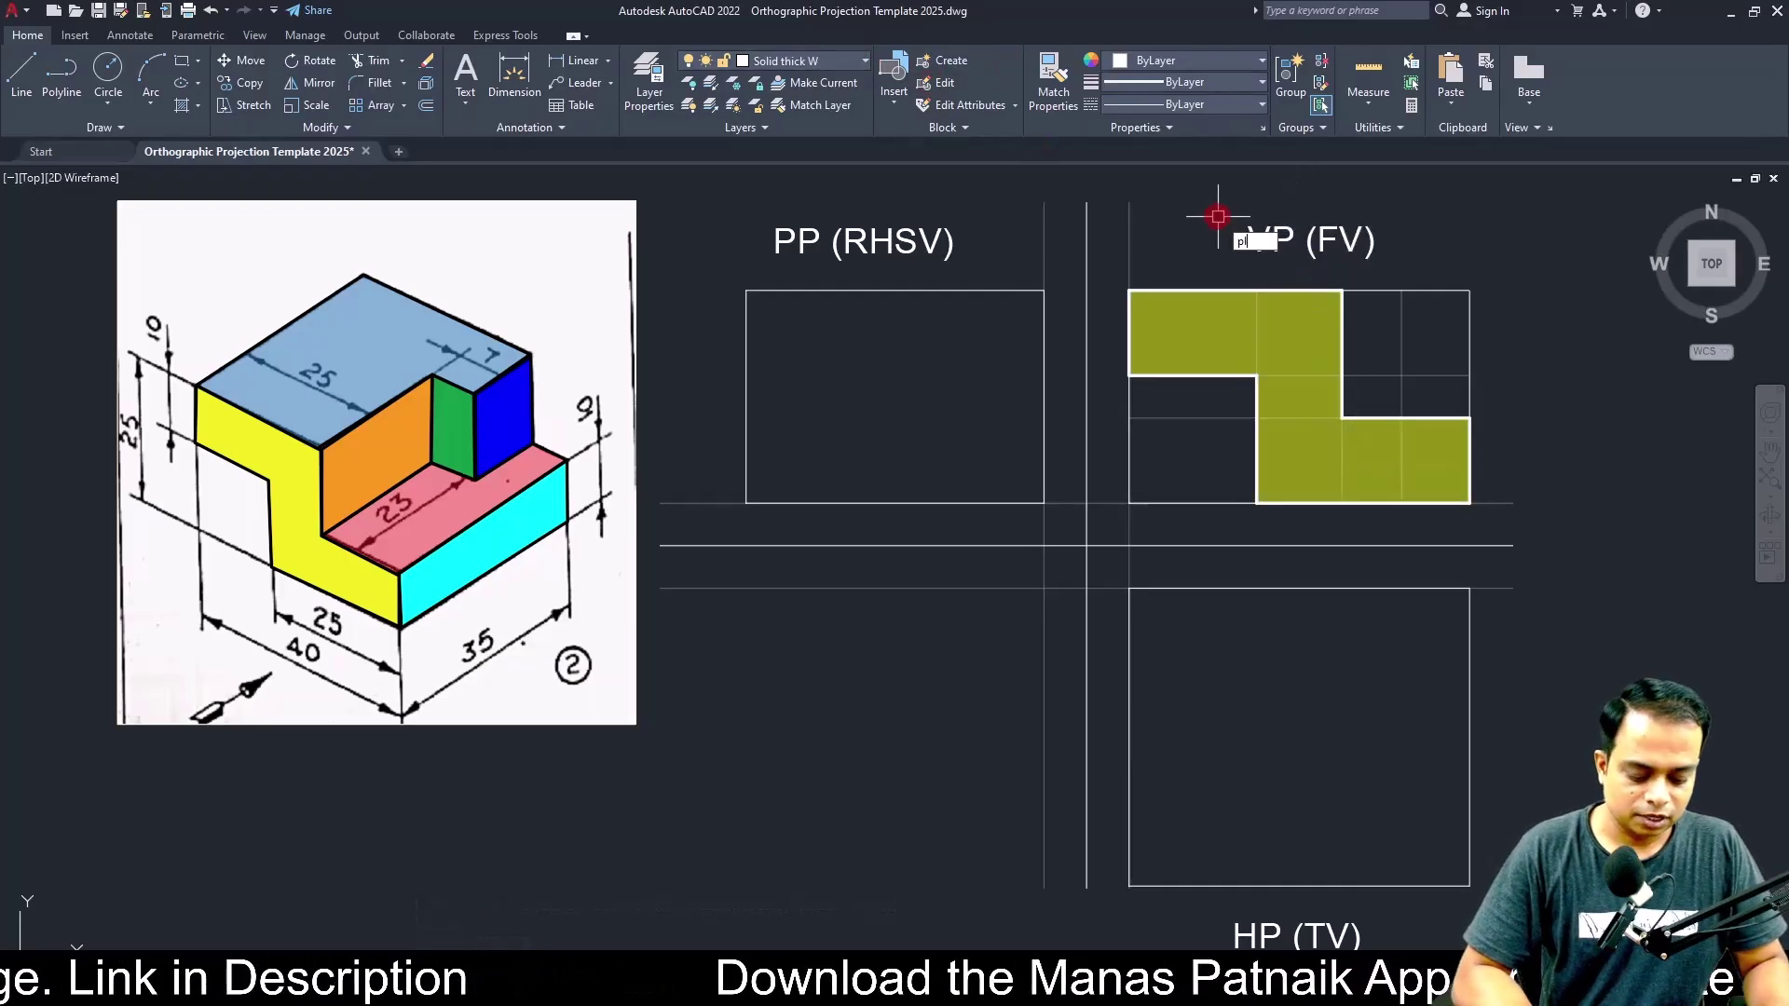
{"action": "key", "text": "Return"}
{"action": "key", "text": "Escape"}
{"action": "key", "text": "Escape"}
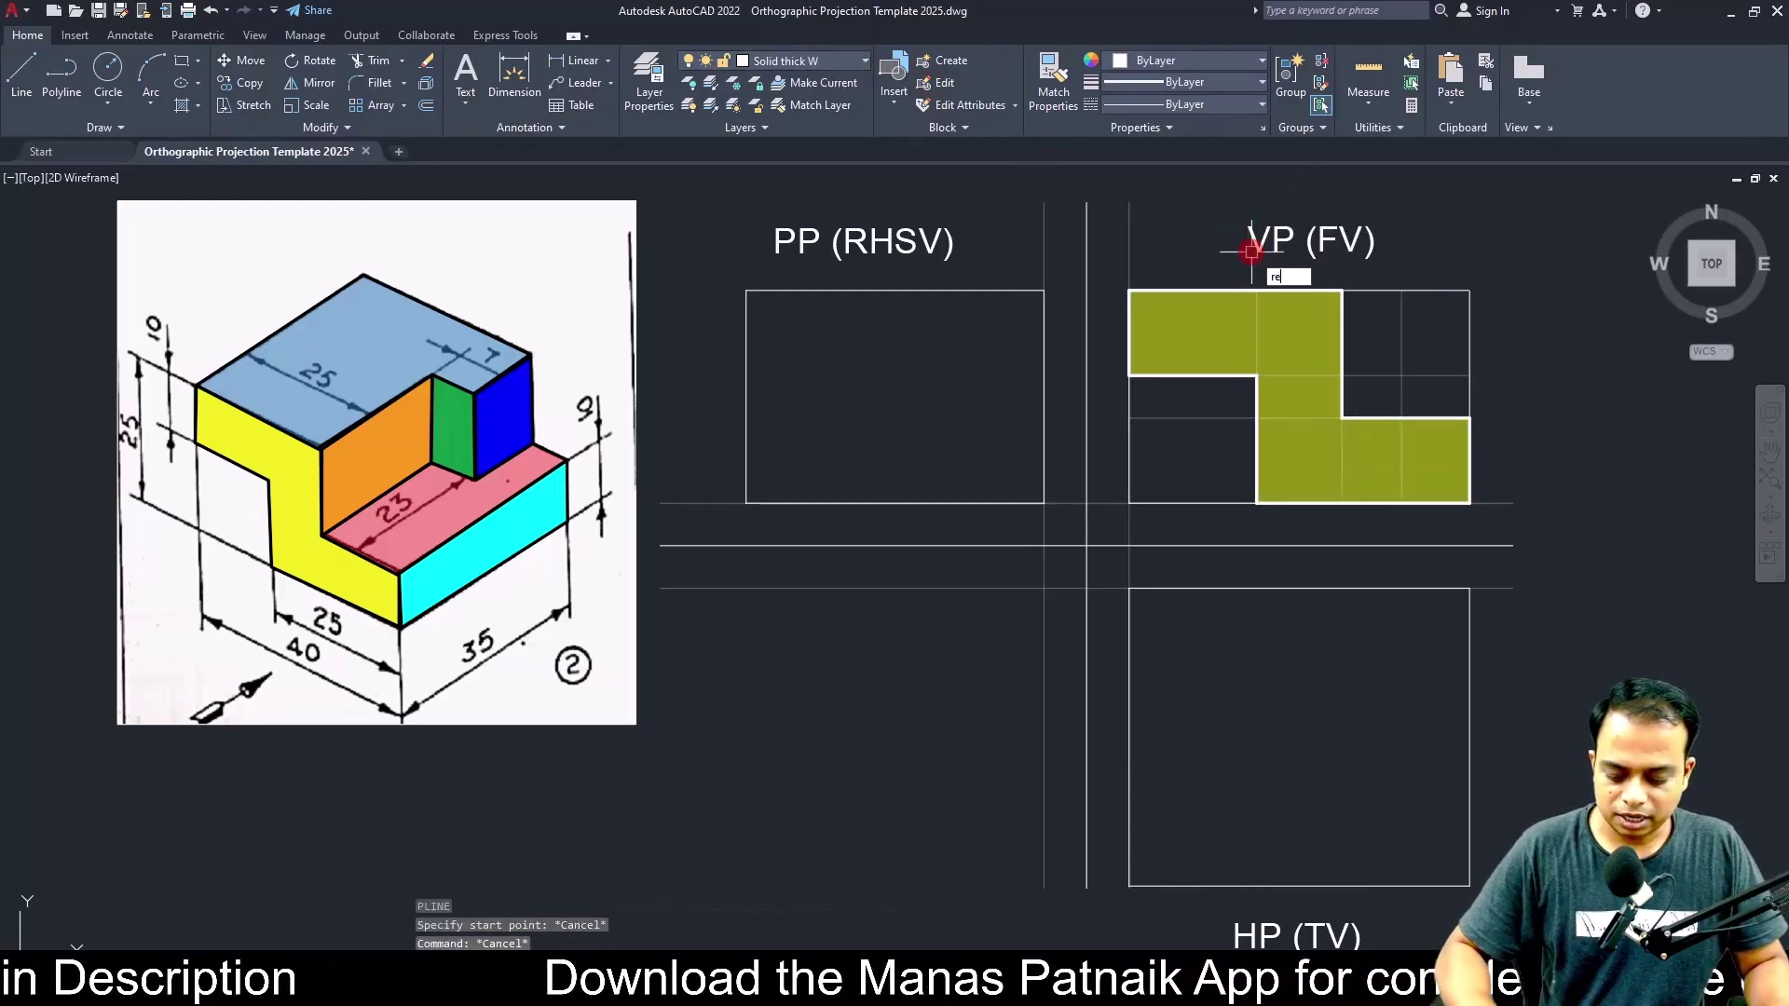
Draw a rectangle for the recessed green face in the front view, adjoining the yellow face's upper step and spanning the 7 mm grid column.
{"action": "type", "text": "rec"}
{"action": "key", "text": "Return"}
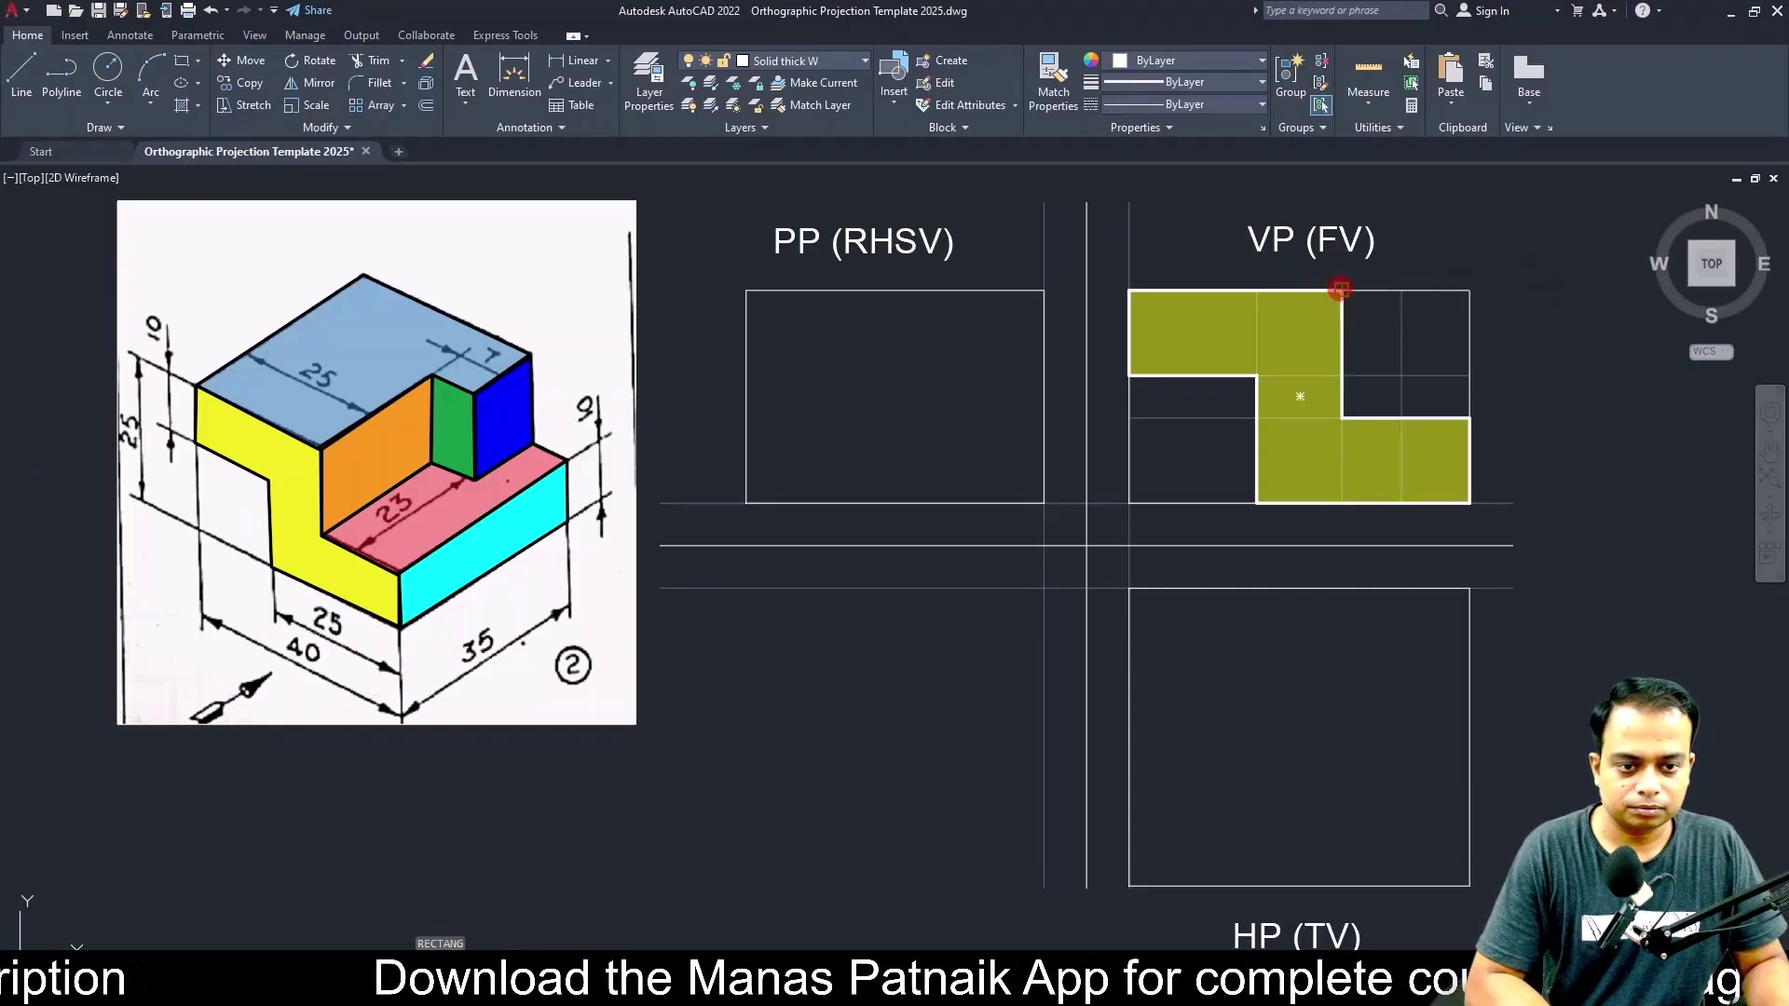
{"action": "left_click", "coordinate": [1342, 291]}
{"action": "left_click", "coordinate": [1399, 416]}
{"action": "key", "text": "Return"}
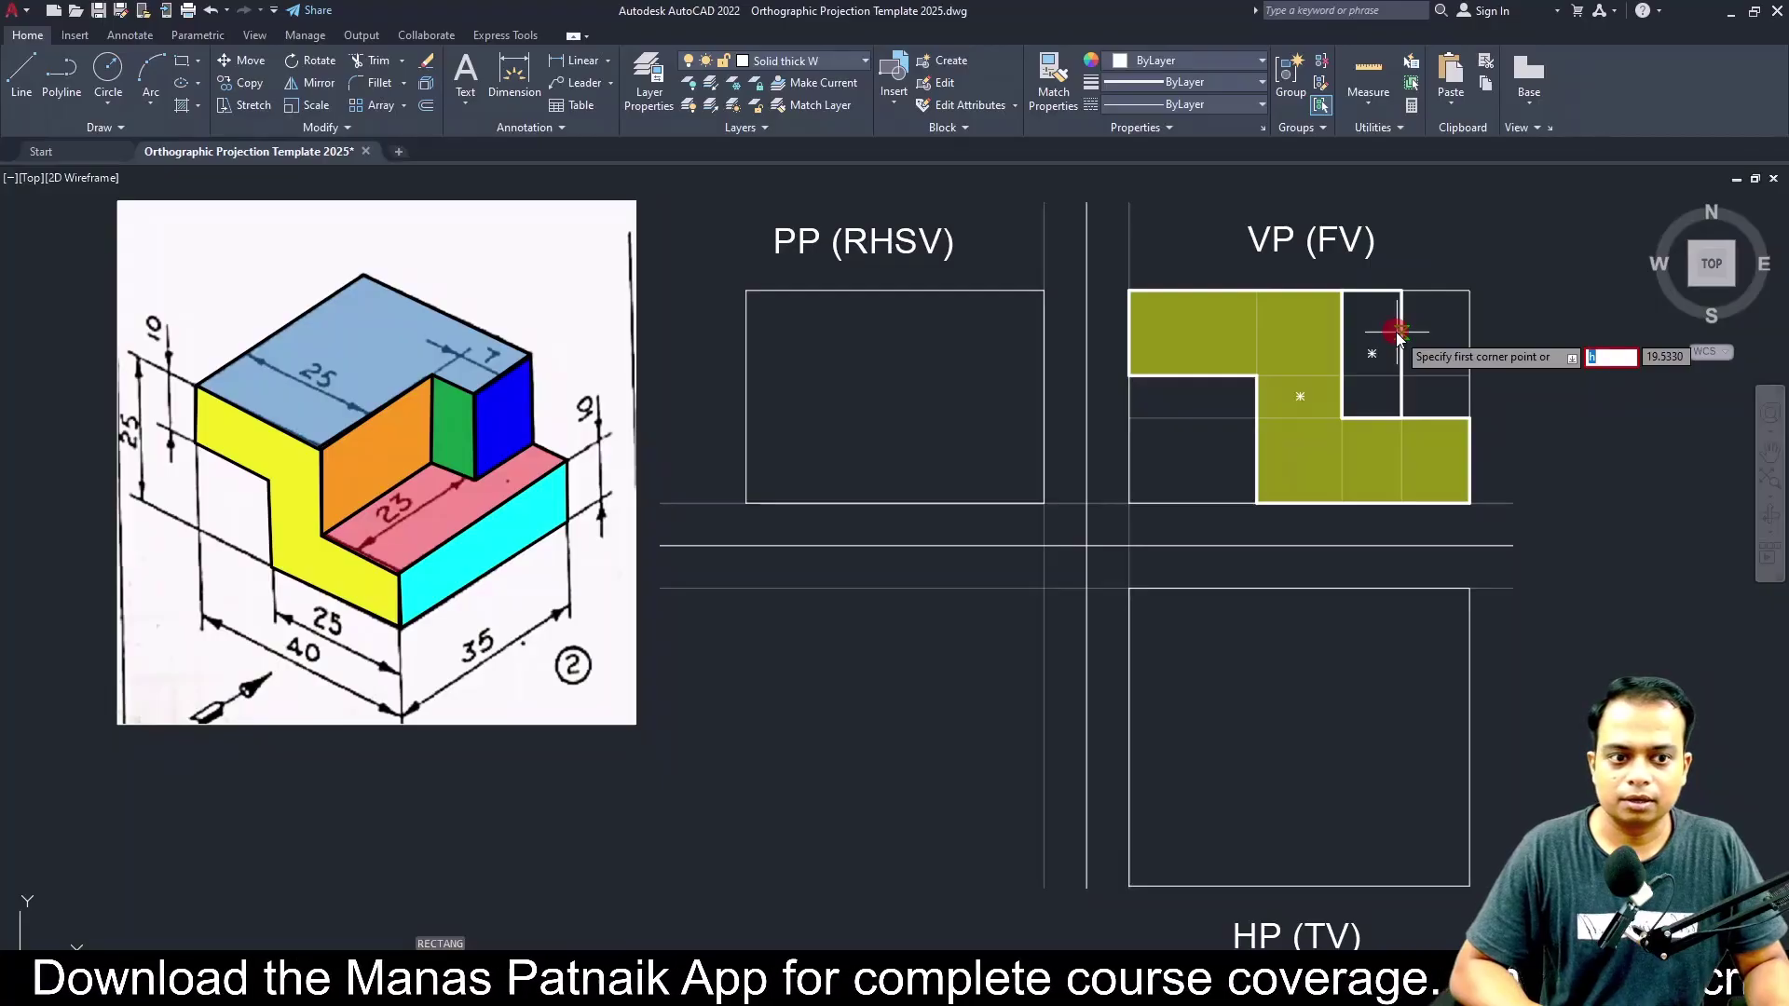
{"action": "key", "text": "Escape"}
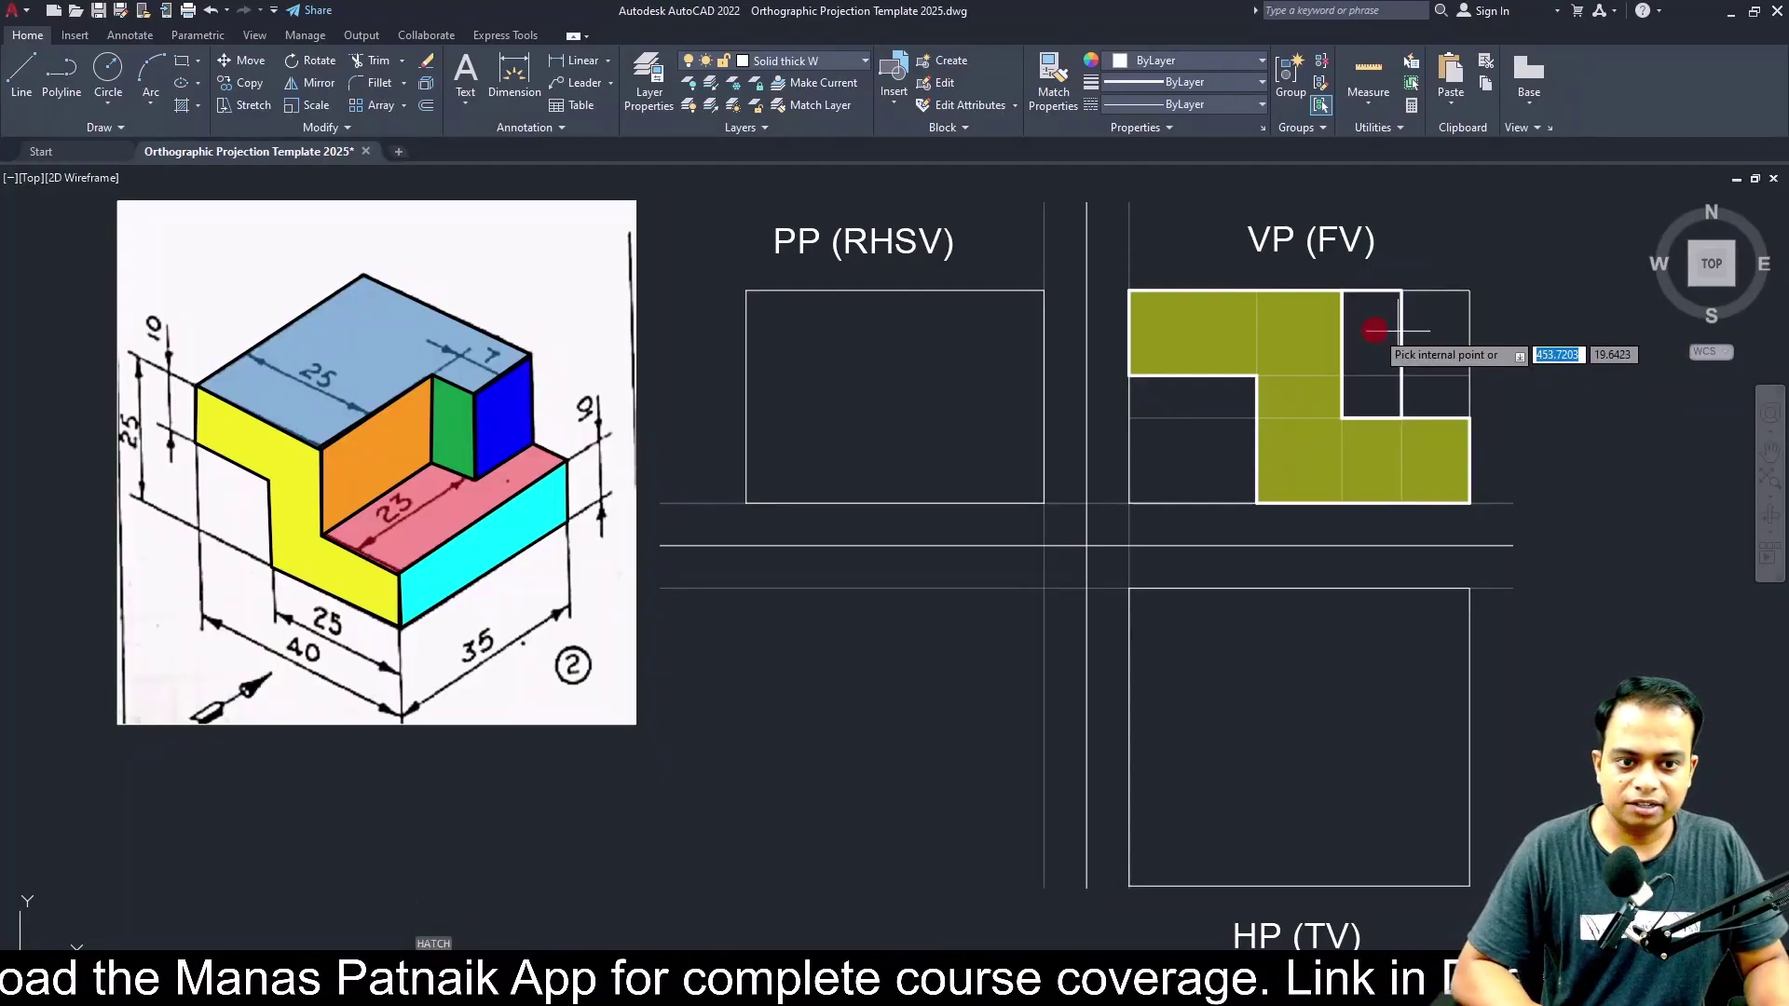
Hatch the new front view rectangle and set its solid hatch colour to green.
{"action": "key", "text": "Return"}
{"action": "left_click", "coordinate": [1381, 321]}
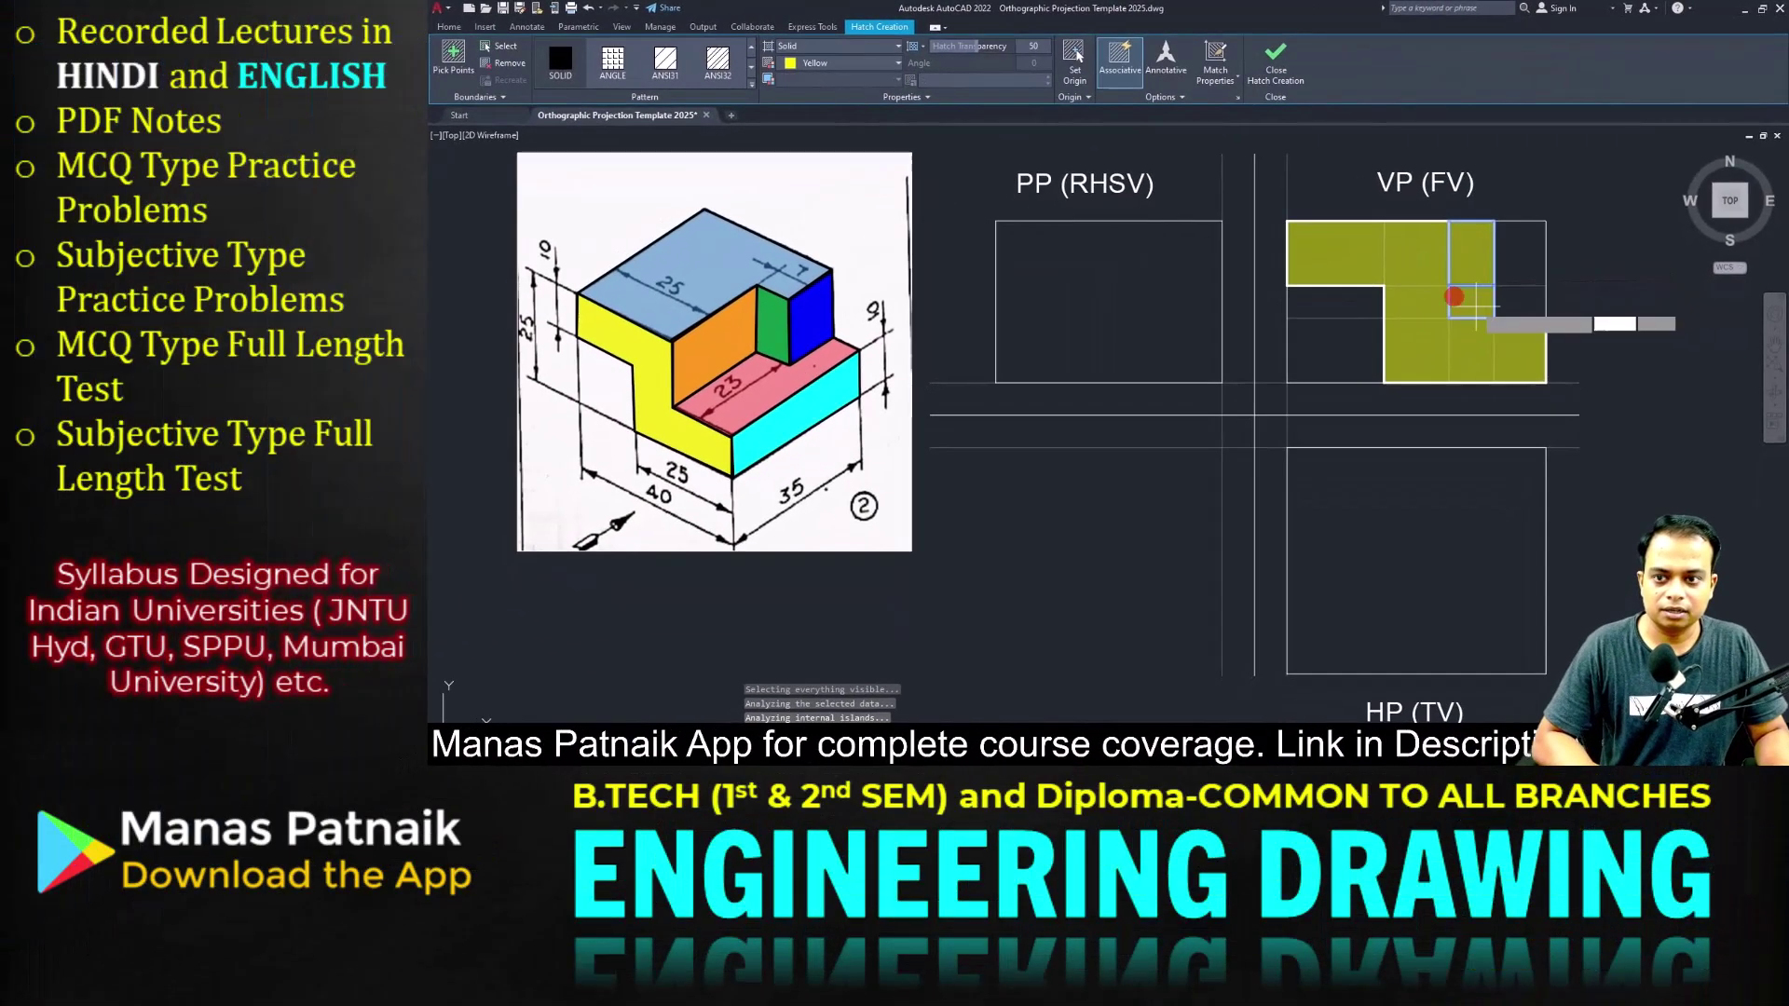
{"action": "left_click", "coordinate": [782, 71]}
{"action": "left_click", "coordinate": [825, 65]}
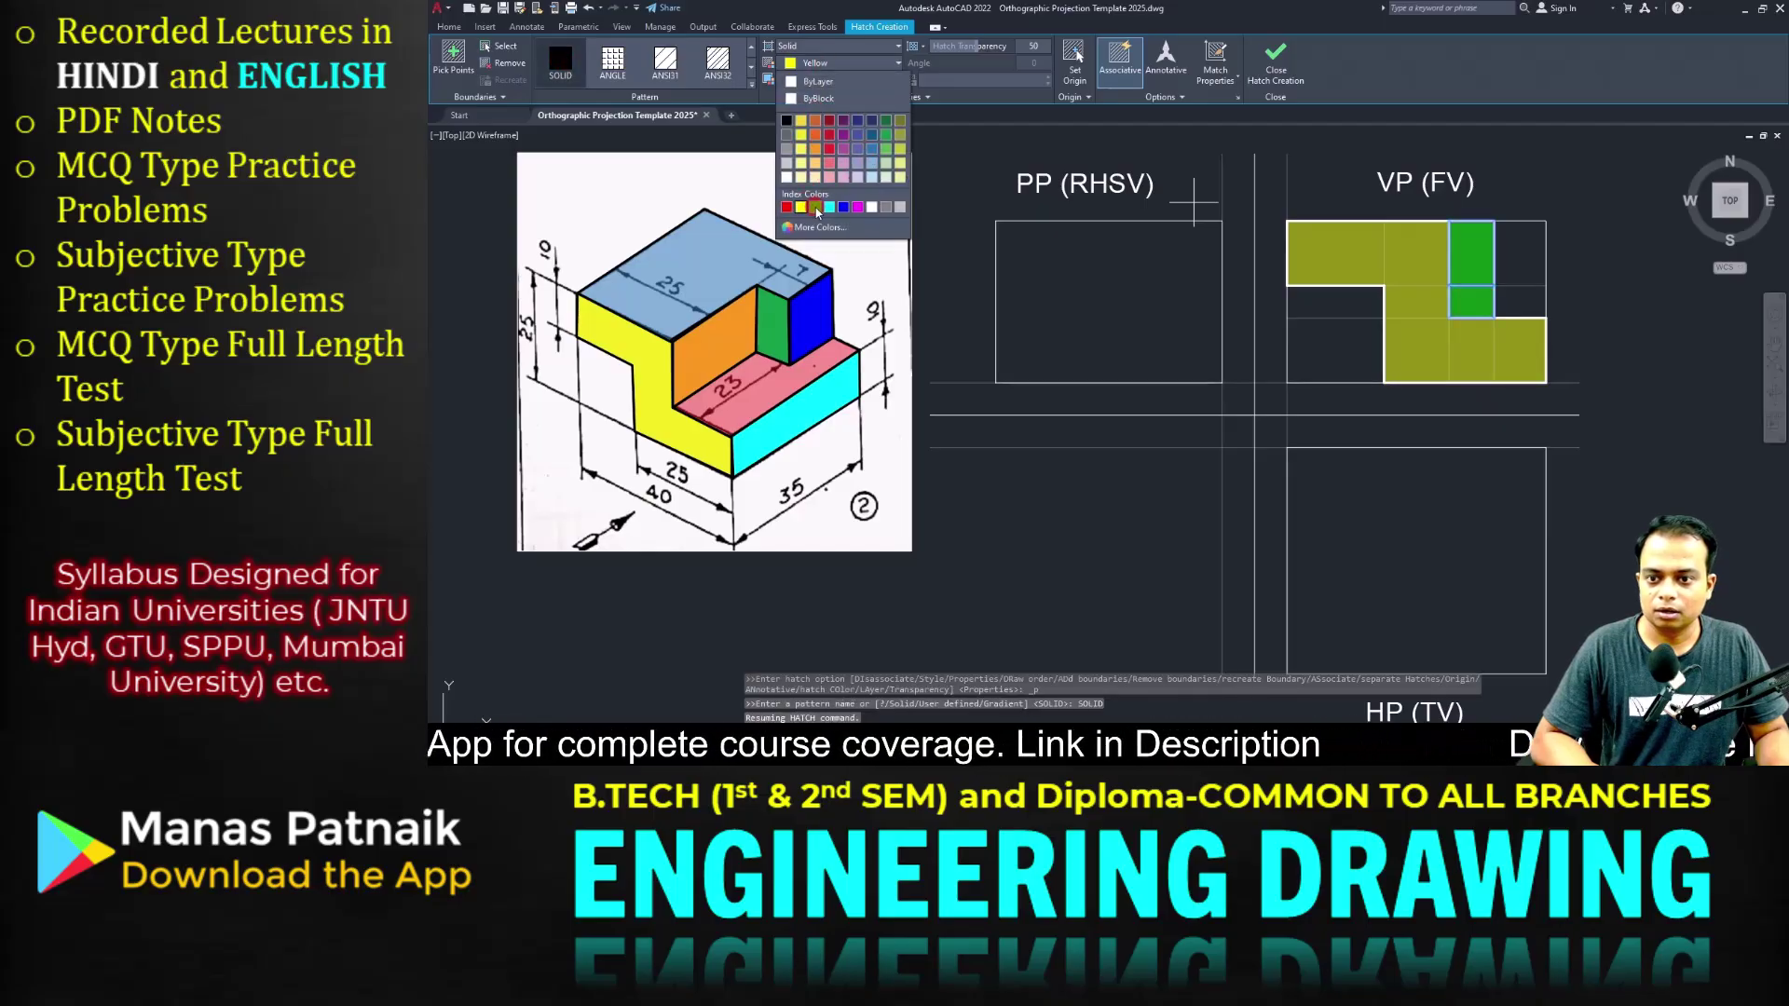
{"action": "left_click", "coordinate": [815, 206]}
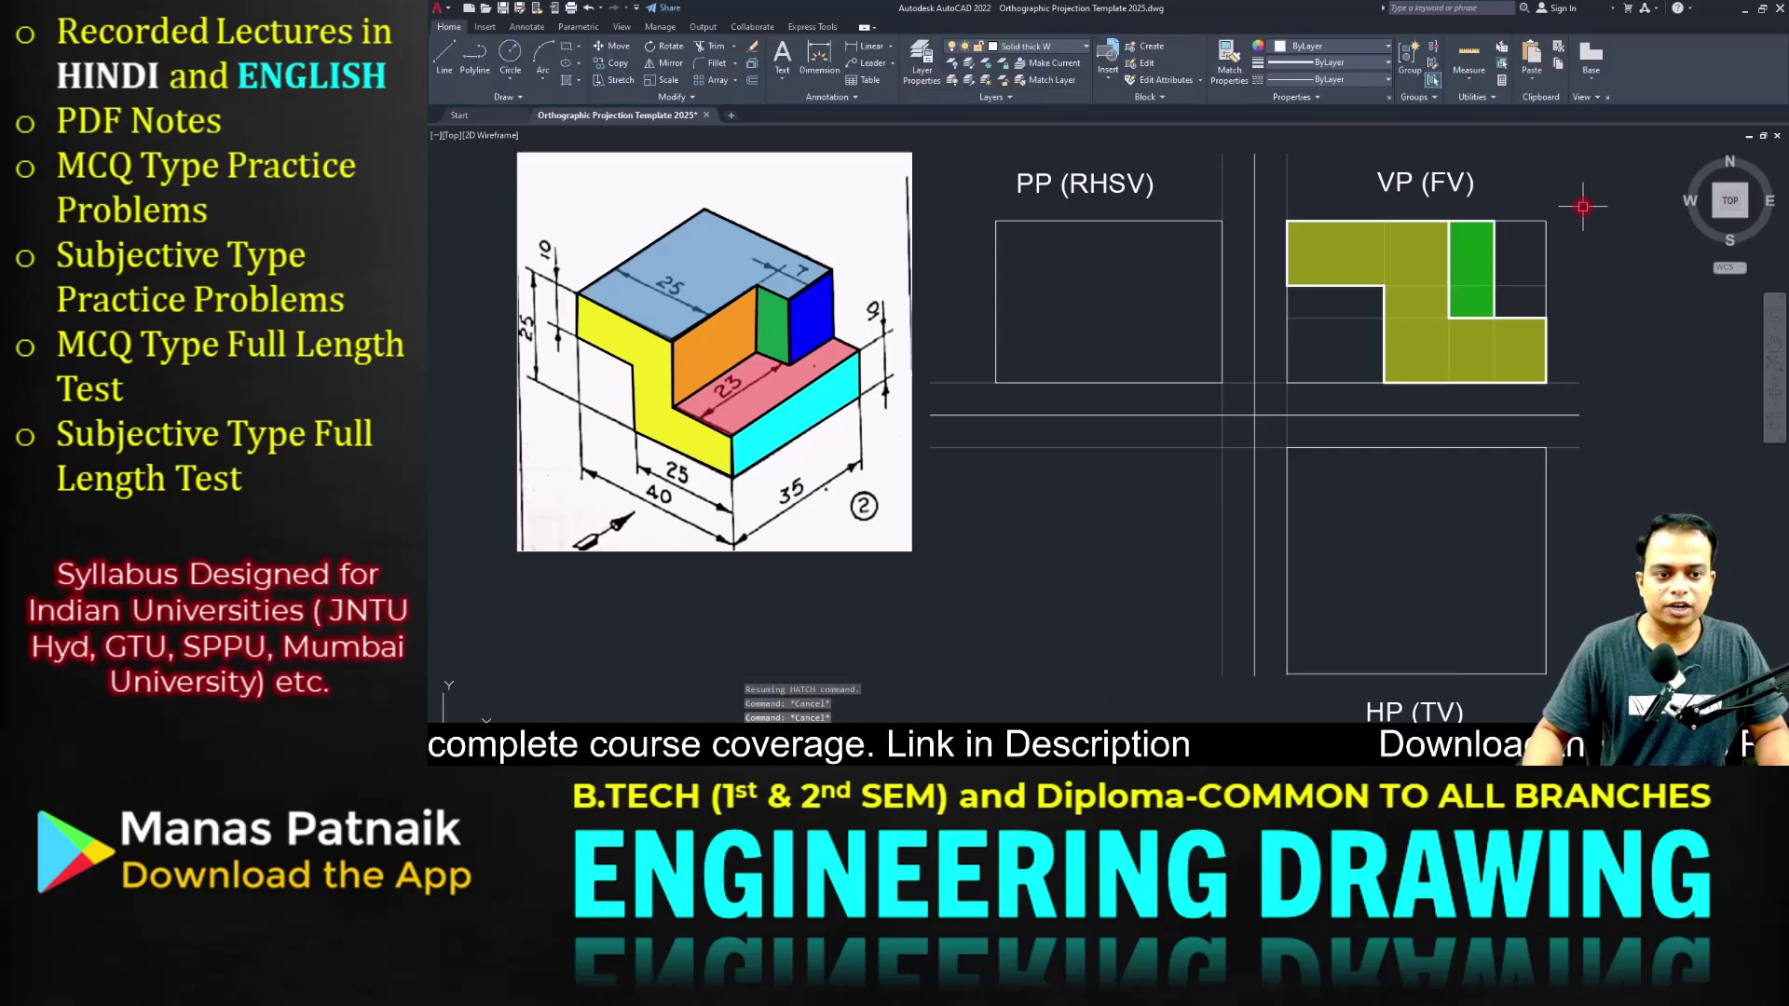
{"action": "key", "text": "Escape"}
{"action": "key", "text": "Escape"}
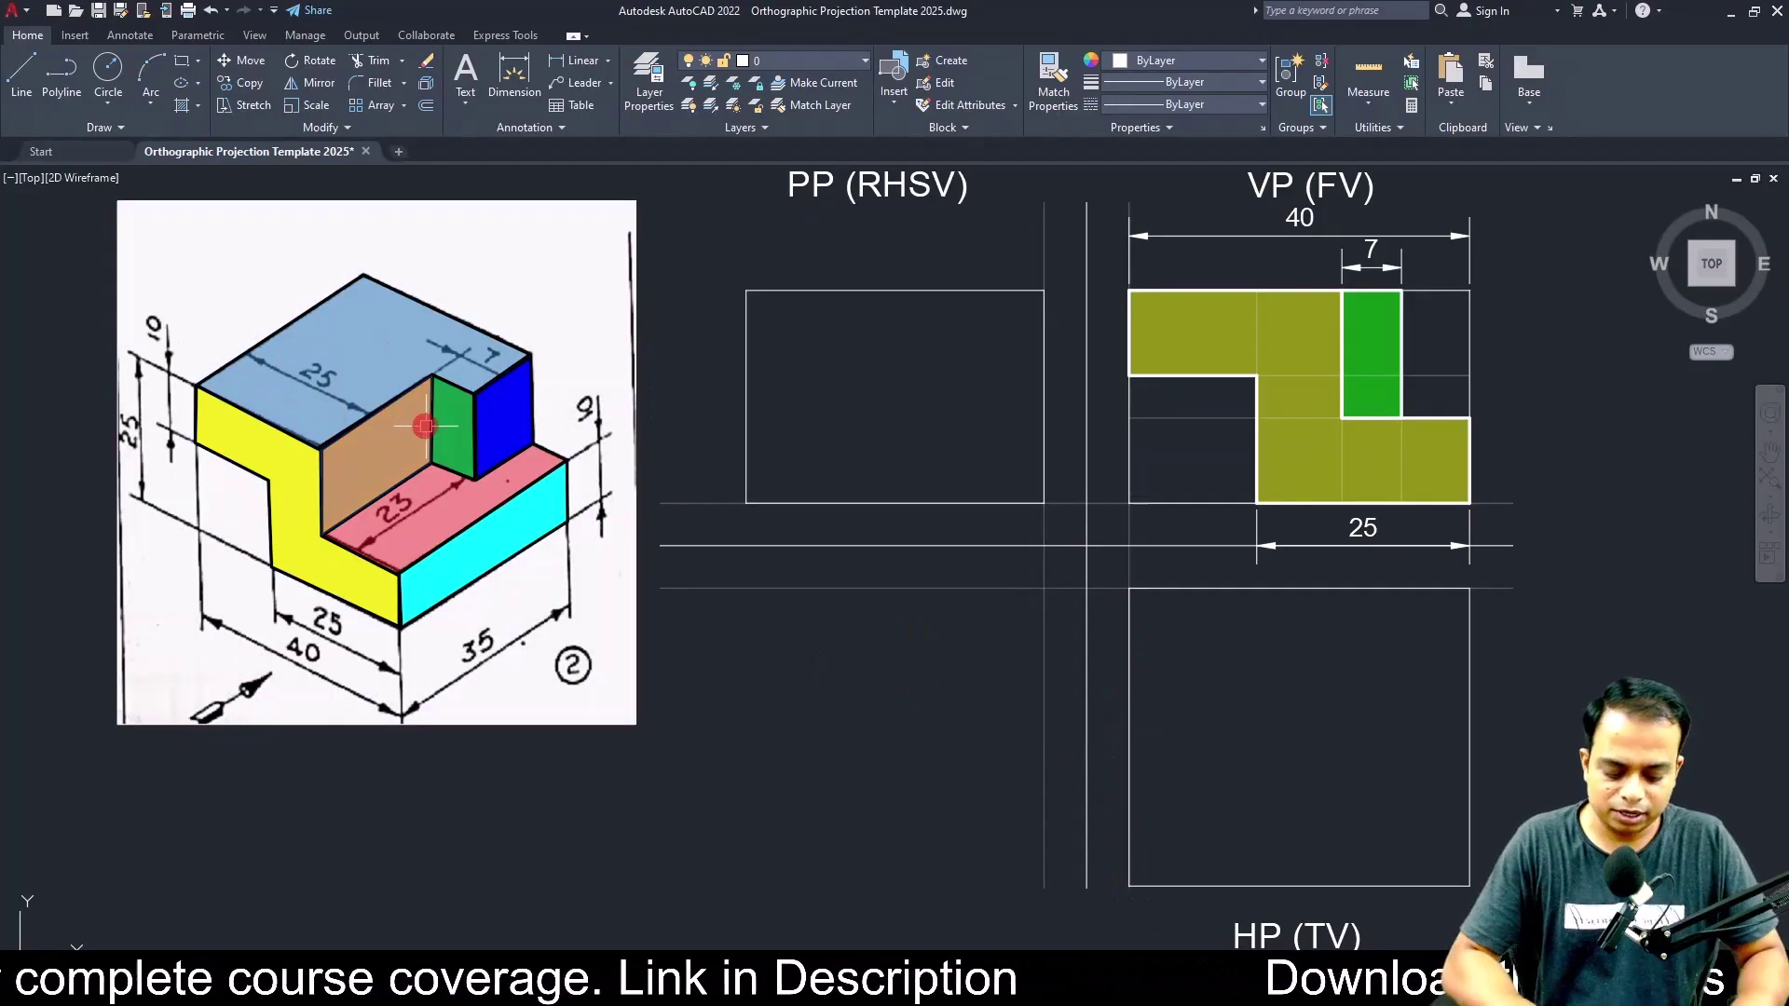
Offset the left edge of the top view frame 25 mm into the frame.
{"action": "type", "text": "o"}
{"action": "key", "text": "Return"}
{"action": "type", "text": "25"}
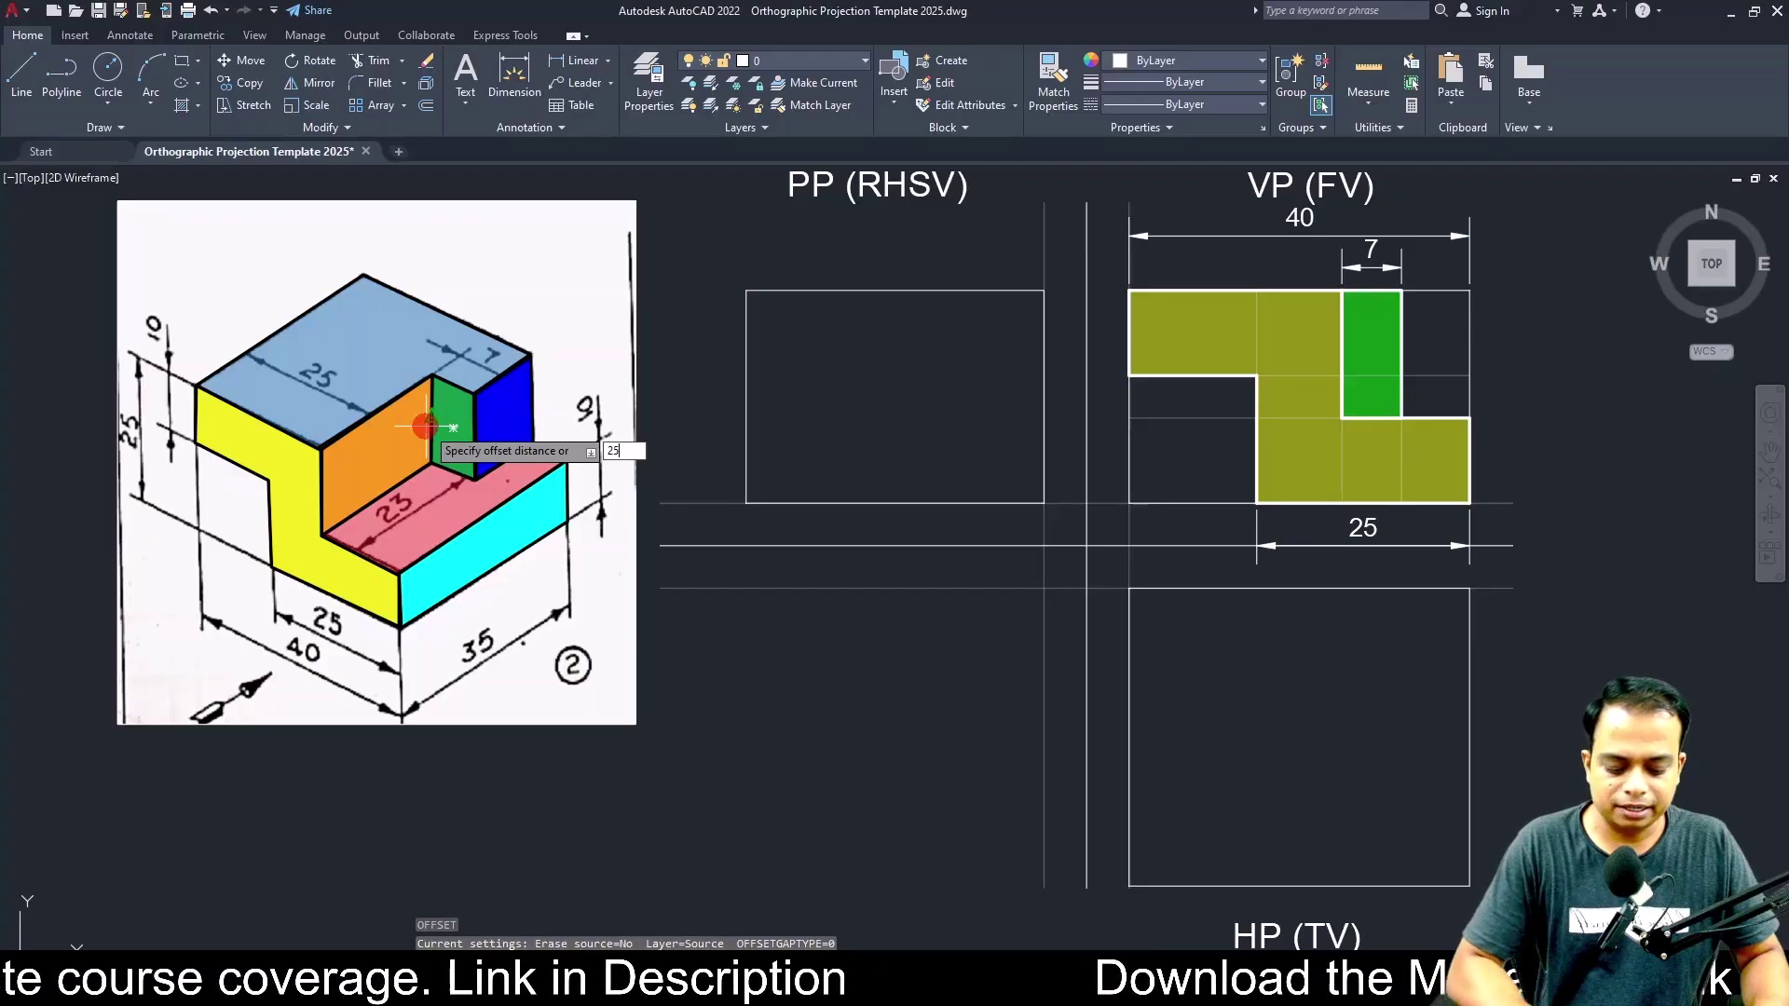
{"action": "key", "text": "Return"}
{"action": "left_click", "coordinate": [1130, 799]}
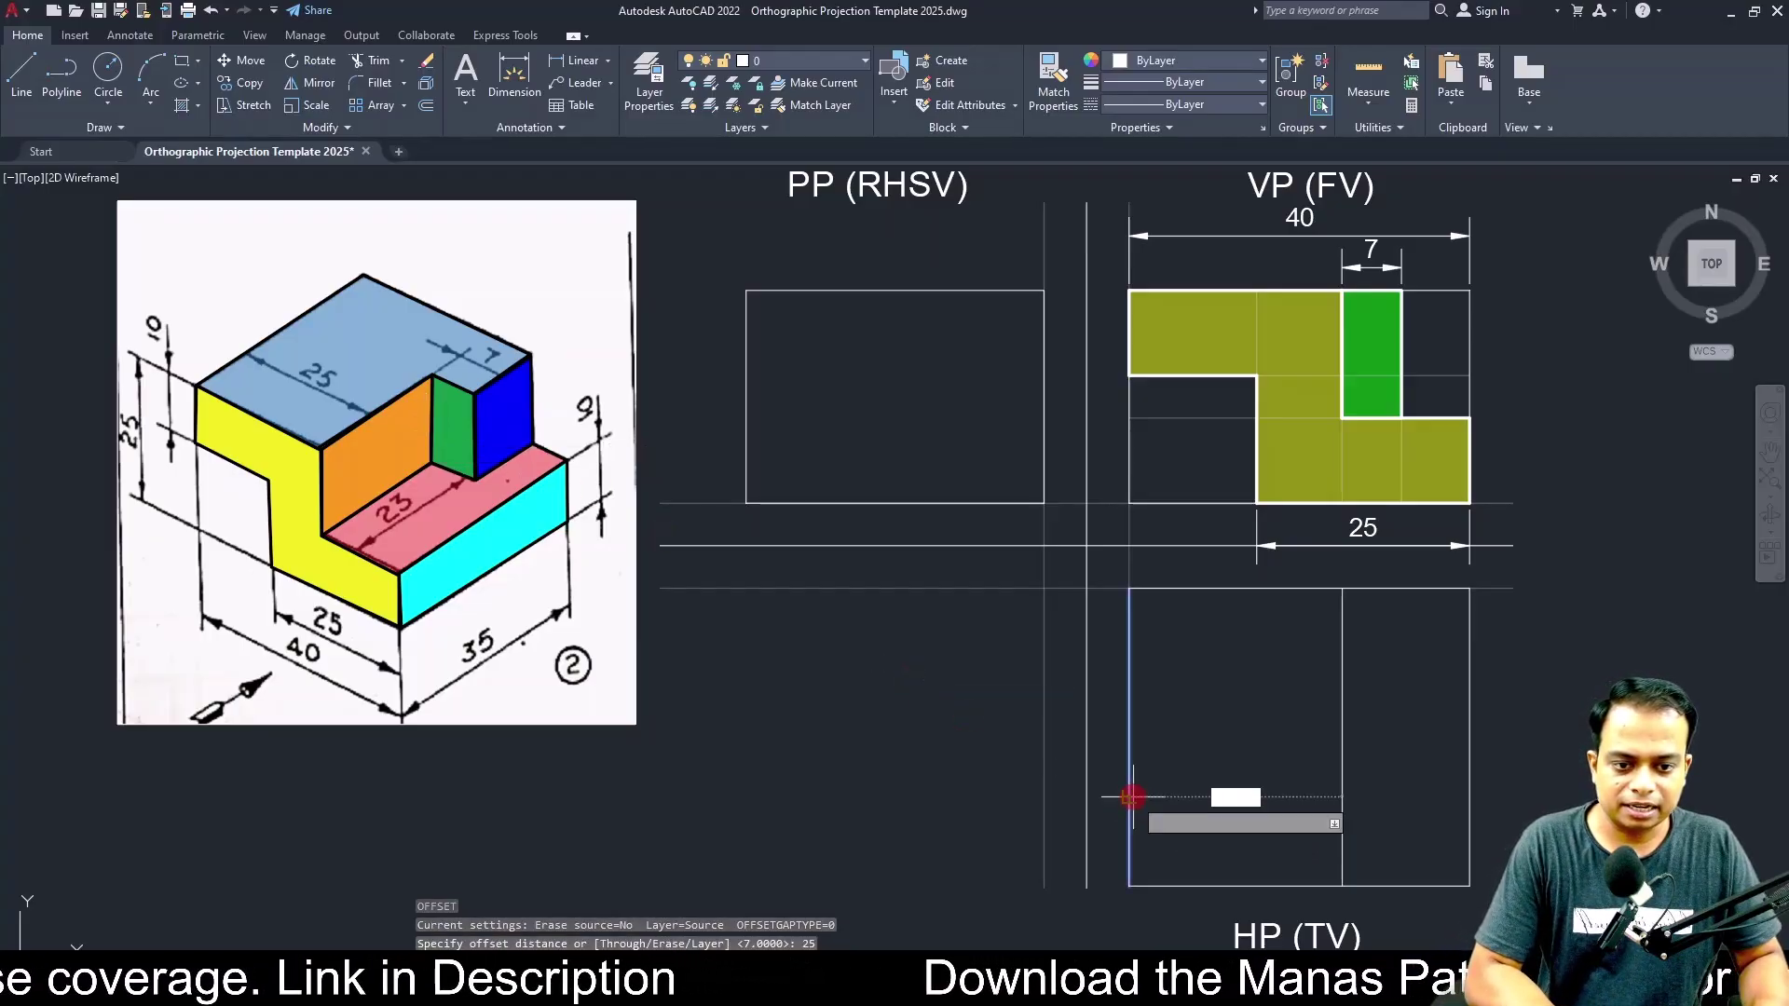
{"action": "left_click", "coordinate": [1335, 787]}
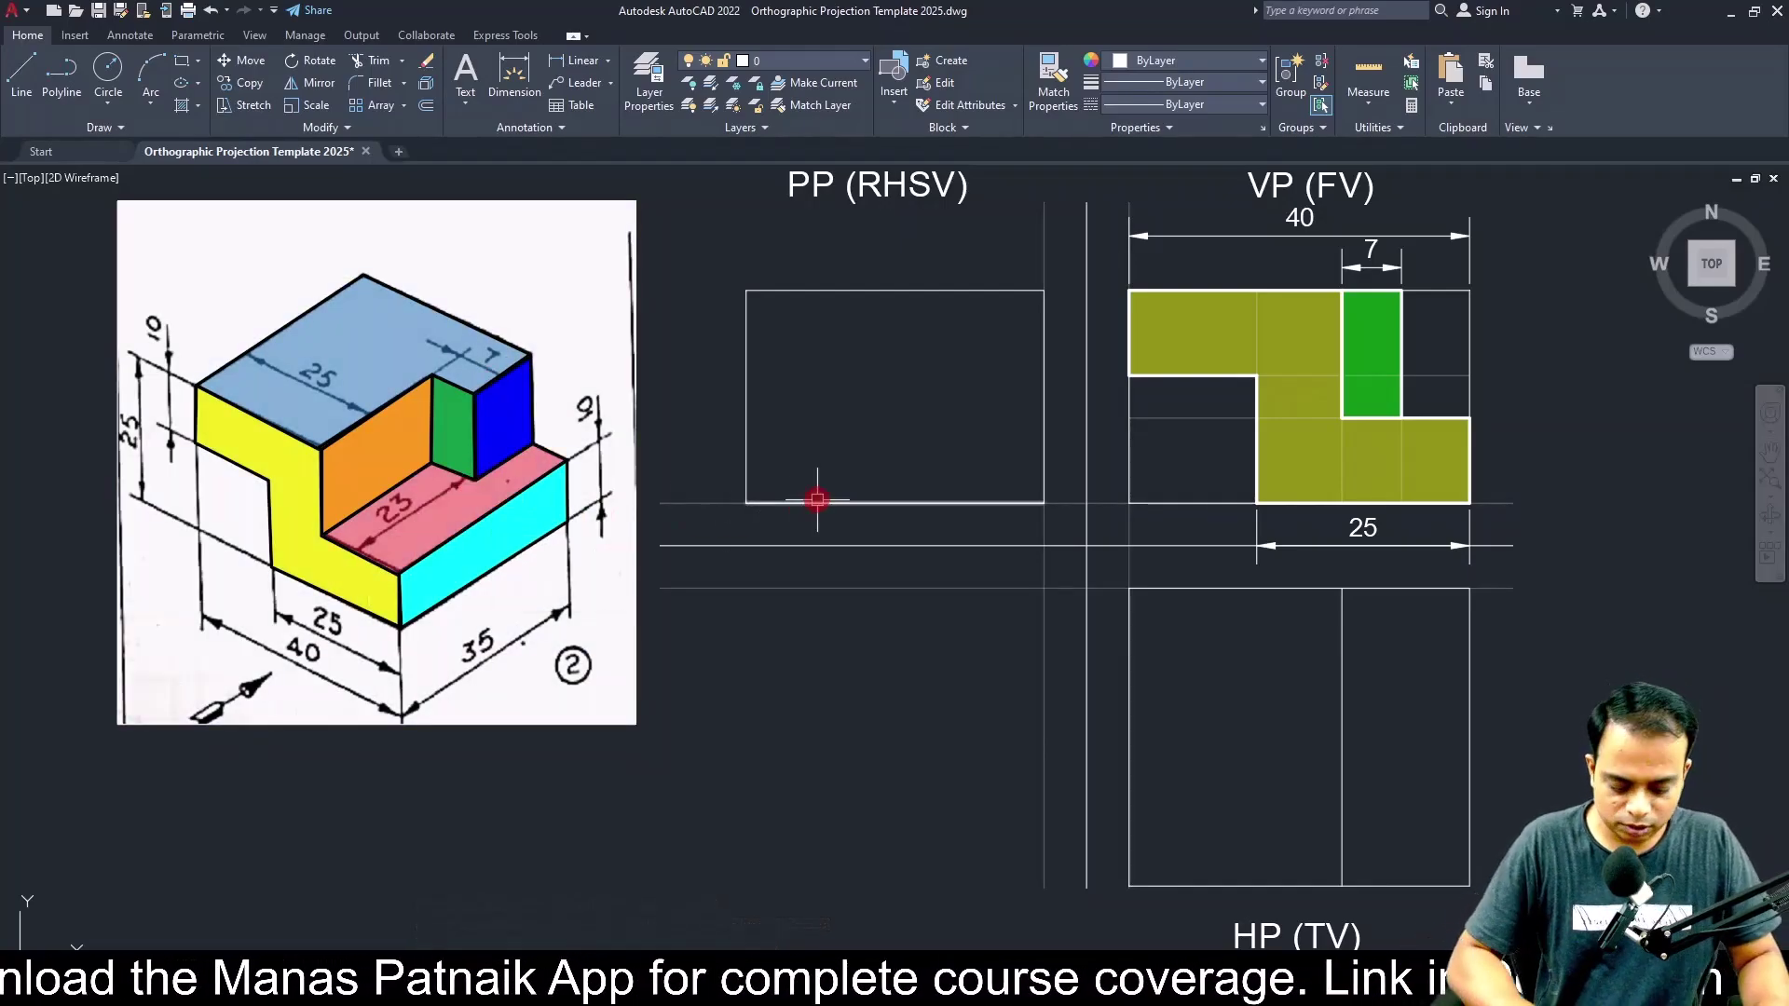
Offset the upper edge of the top view frame 12 mm downward into the frame.
{"action": "key", "text": "space"}
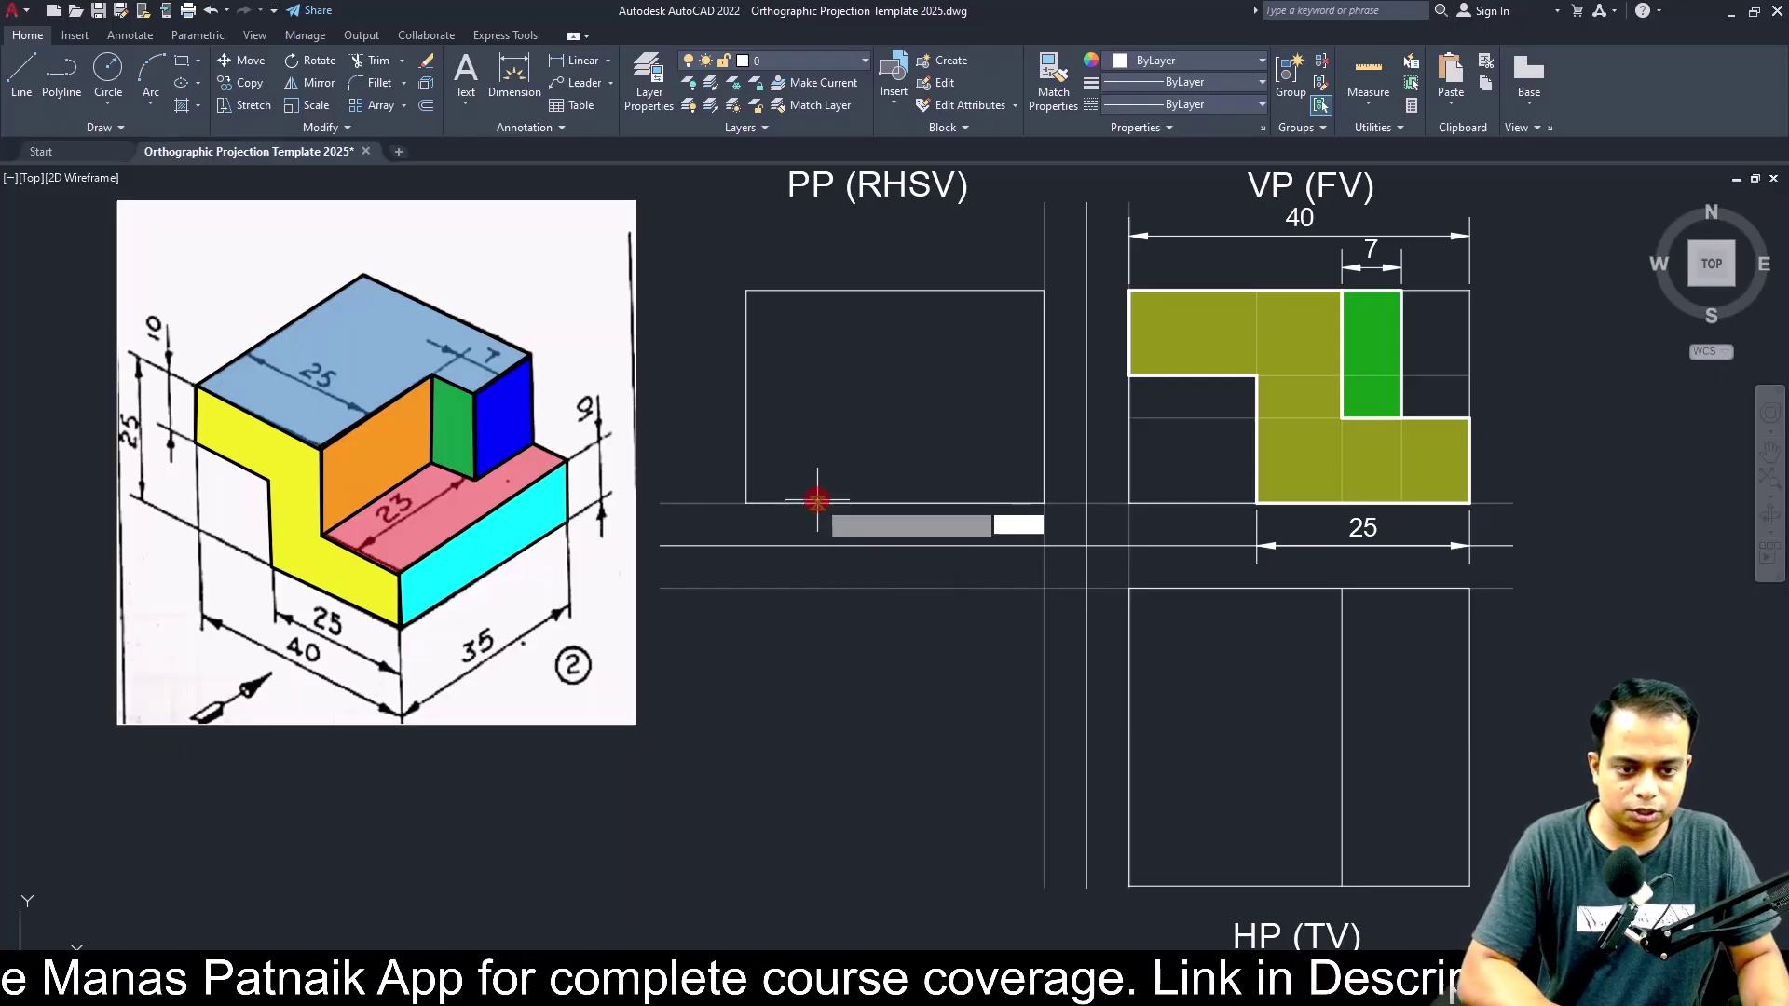
{"action": "key", "text": "Return"}
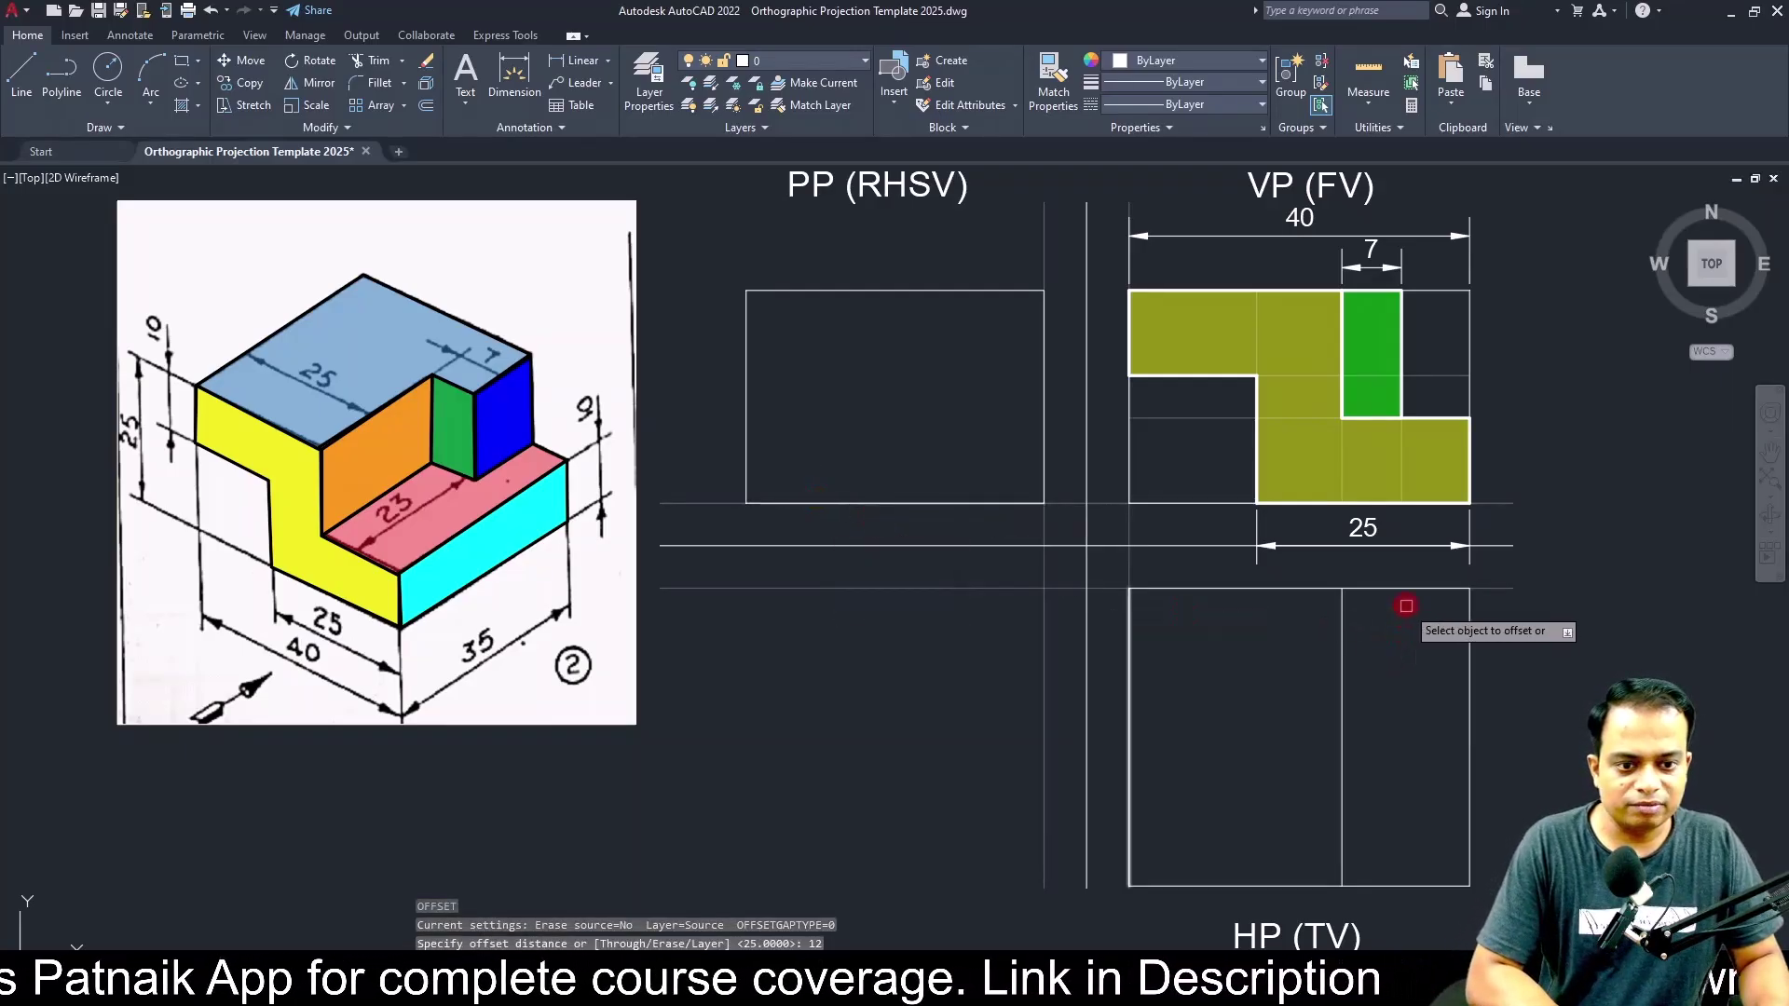
{"action": "left_click", "coordinate": [1406, 589]}
{"action": "left_click", "coordinate": [1407, 661]}
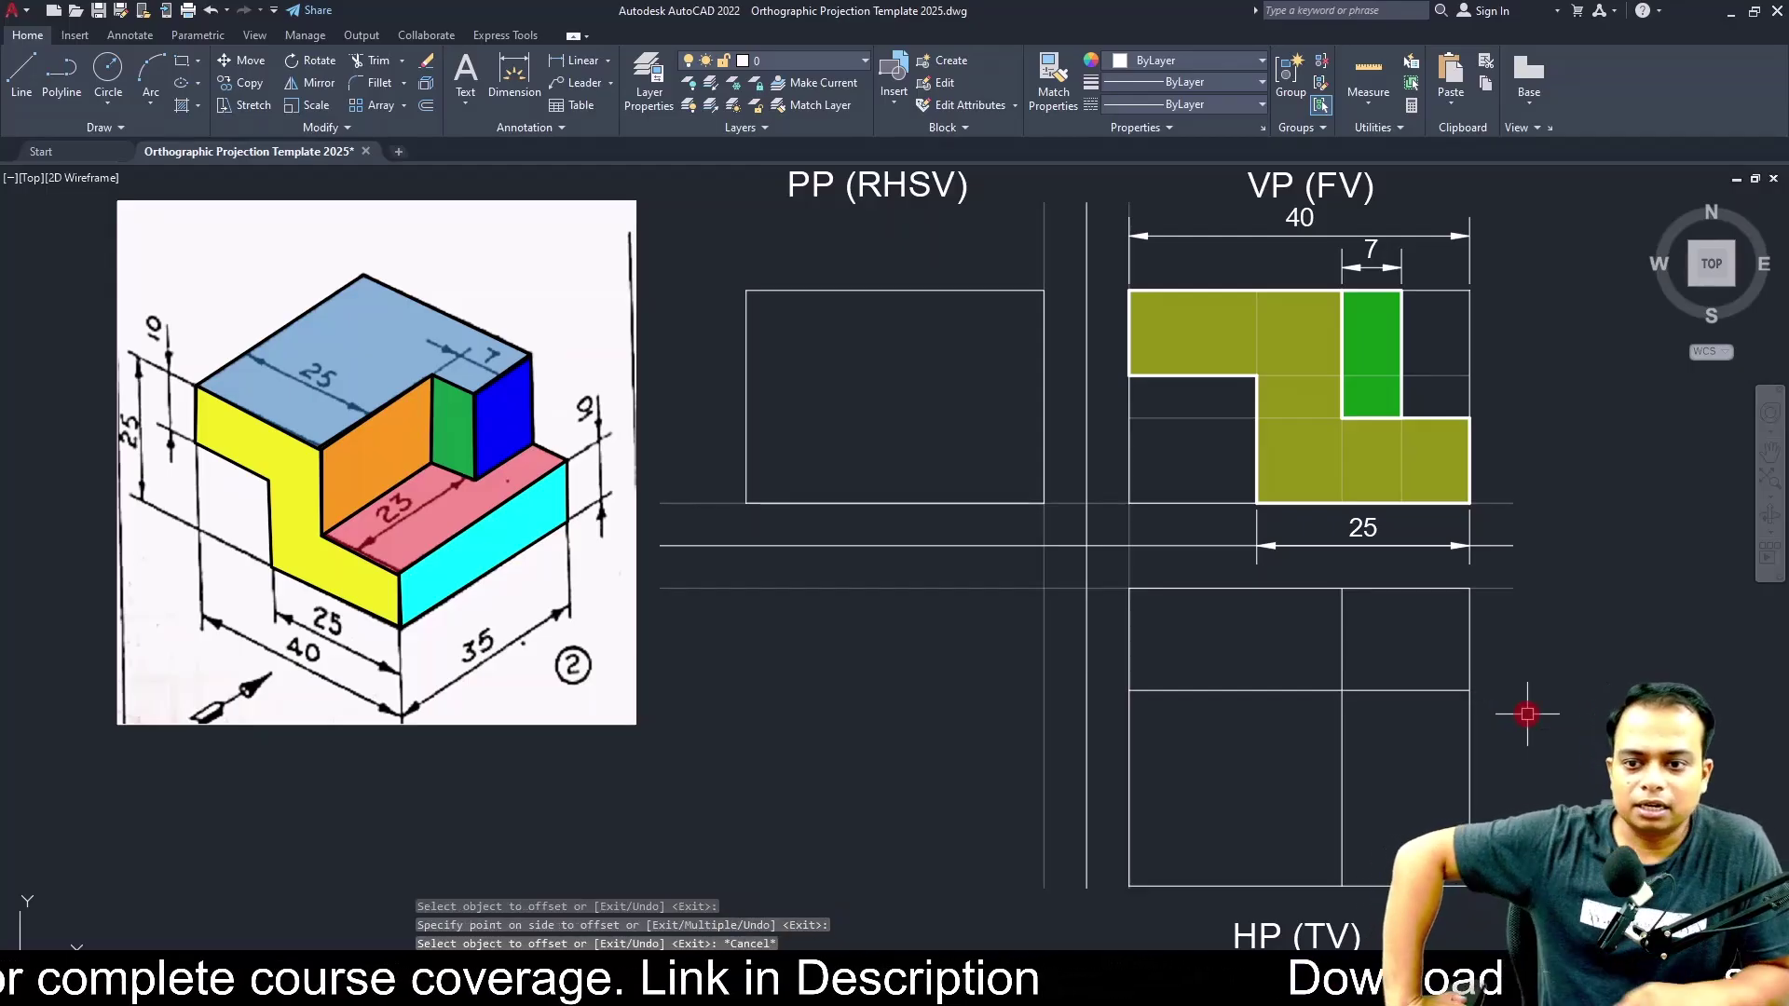
Examine the 7 mm projection and adjoining edges of the blue top face in the isometric reference picture.
{"action": "left_click", "coordinate": [614, 469]}
{"action": "left_click", "coordinate": [520, 346]}
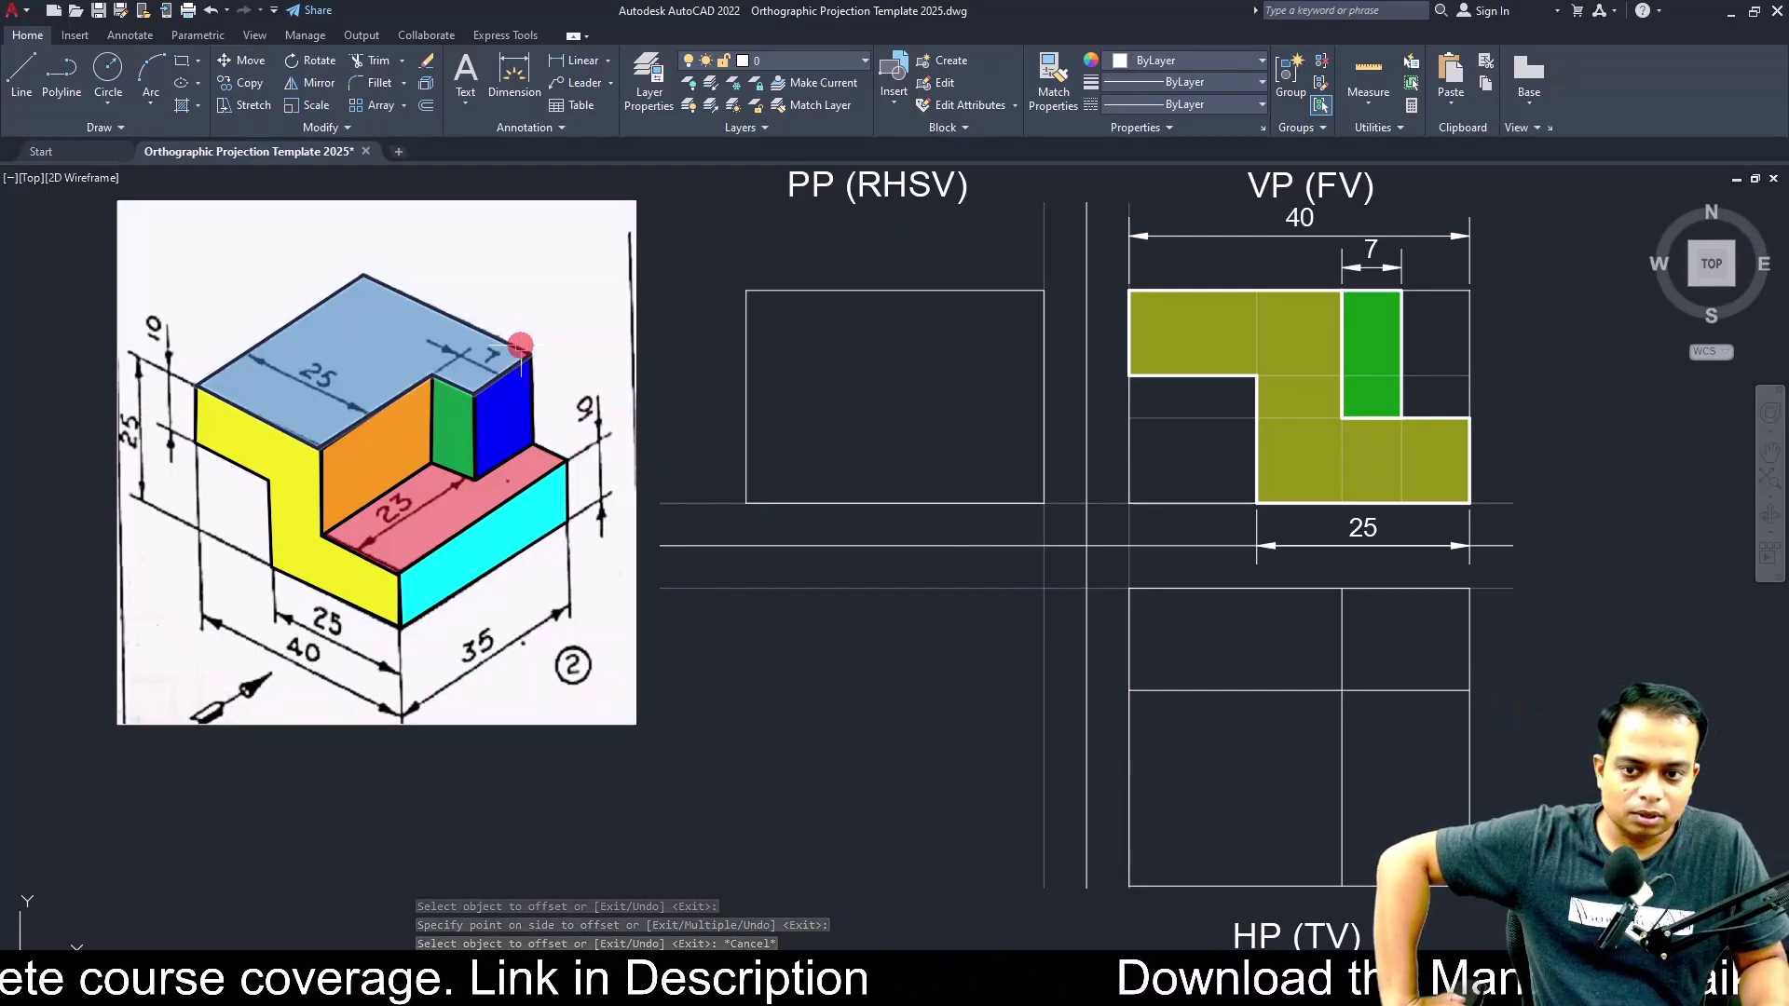
{"action": "left_click", "coordinate": [503, 373]}
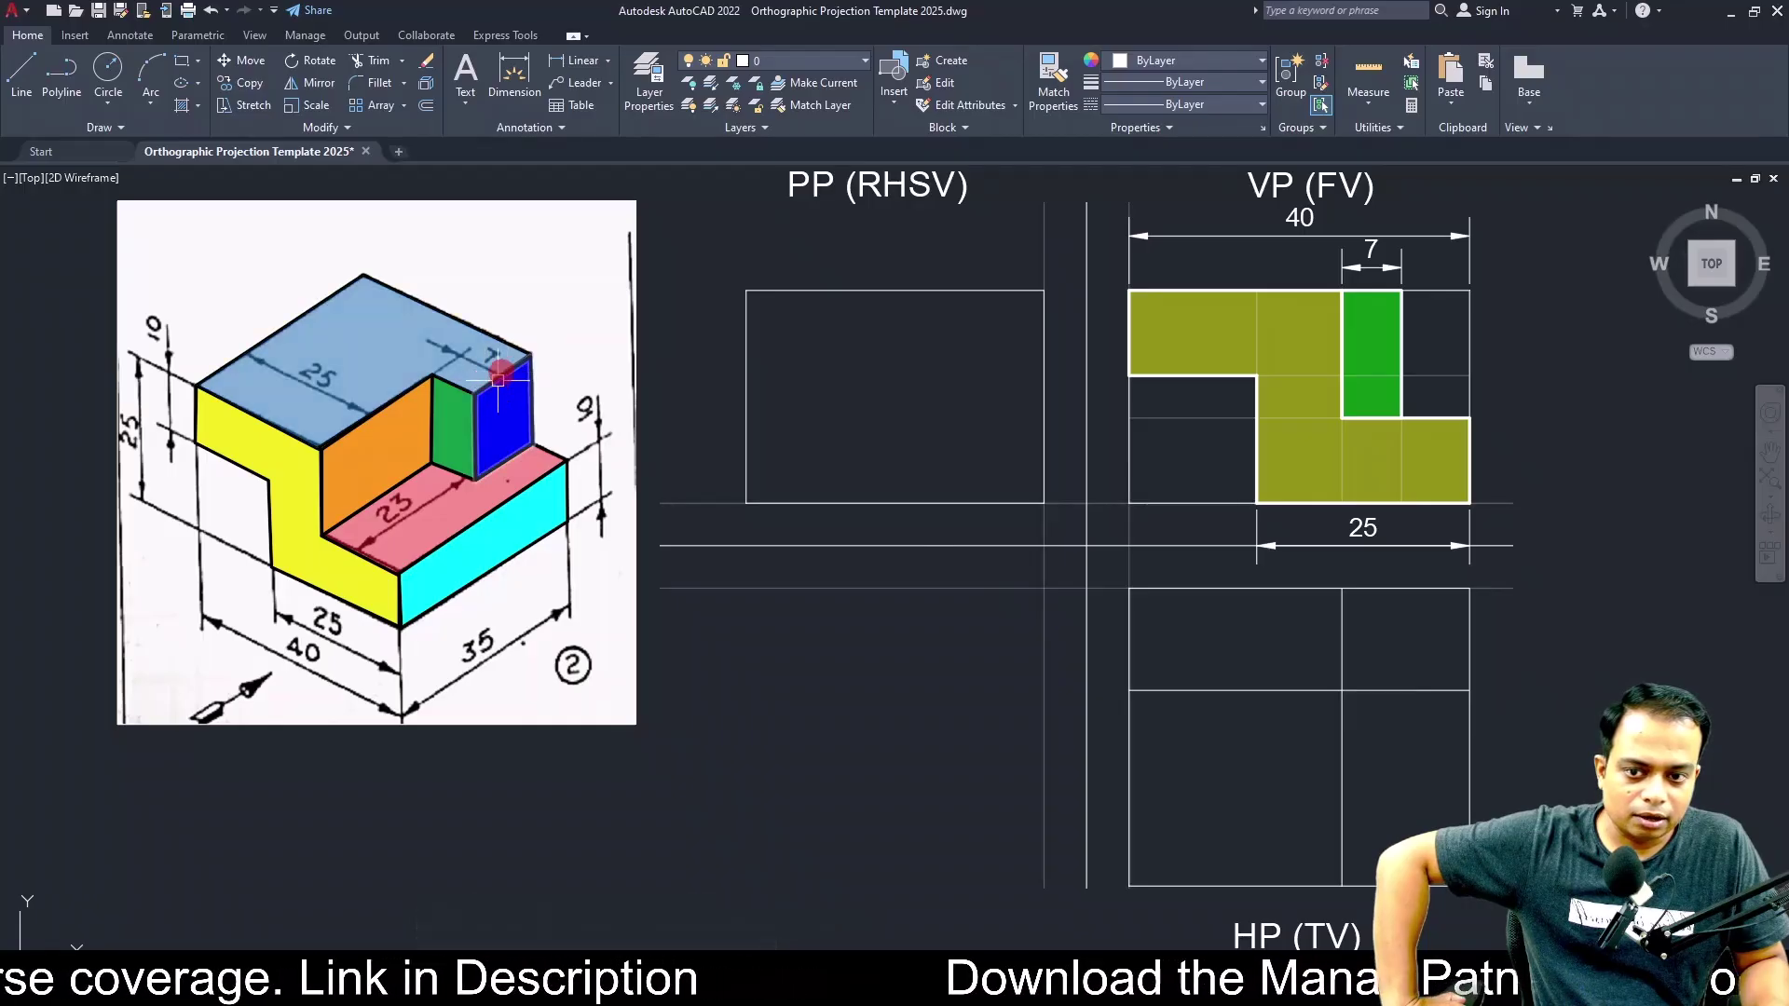
{"action": "left_click", "coordinate": [433, 375]}
{"action": "left_click", "coordinate": [431, 367]}
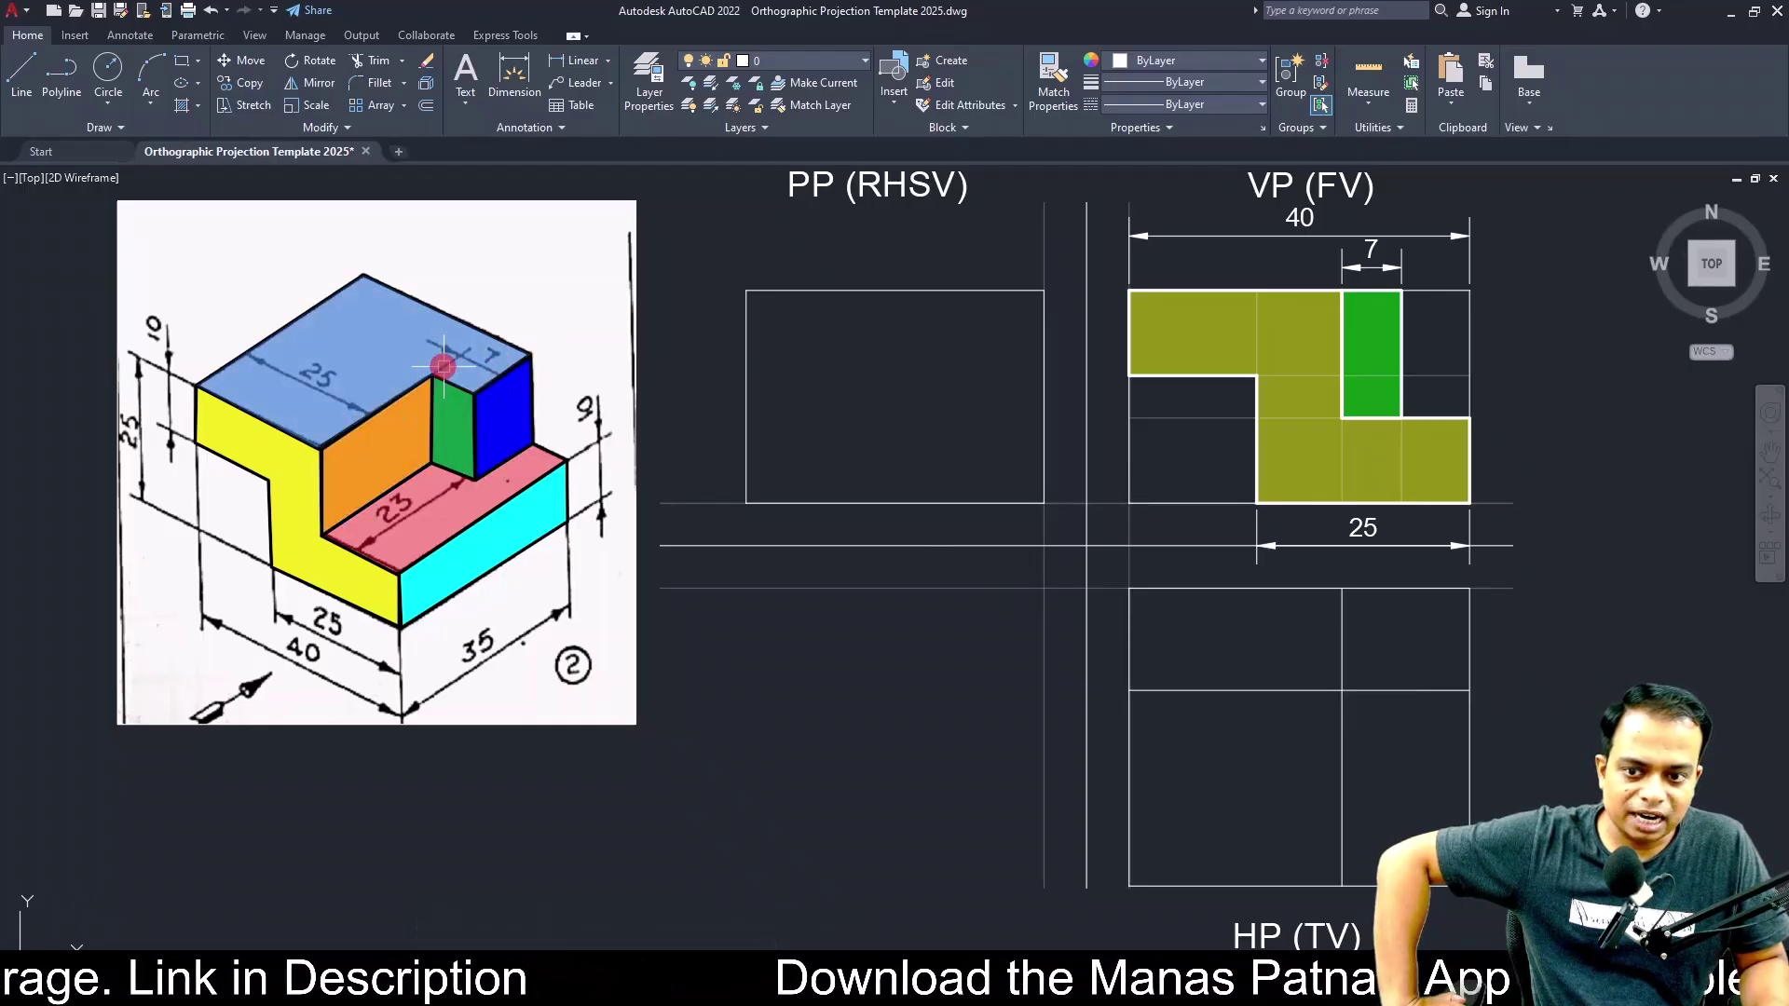
{"action": "left_click", "coordinate": [489, 382]}
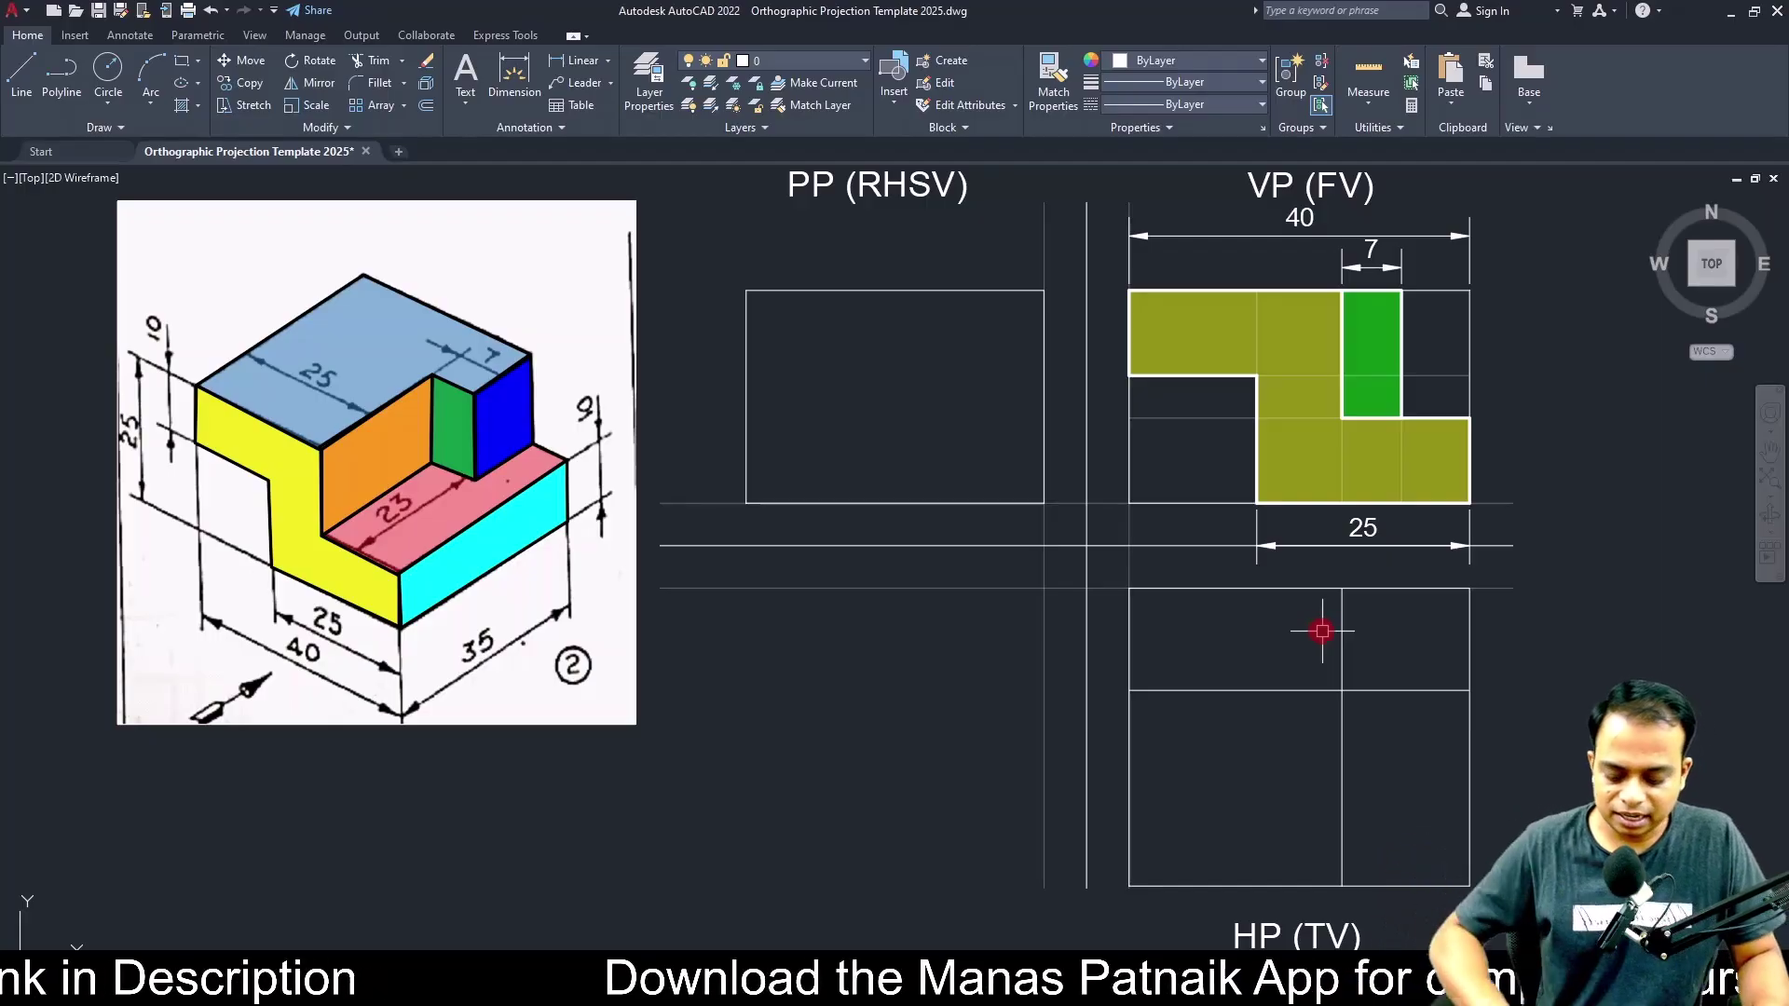
{"action": "left_click", "coordinate": [434, 373]}
{"action": "left_click", "coordinate": [373, 419]}
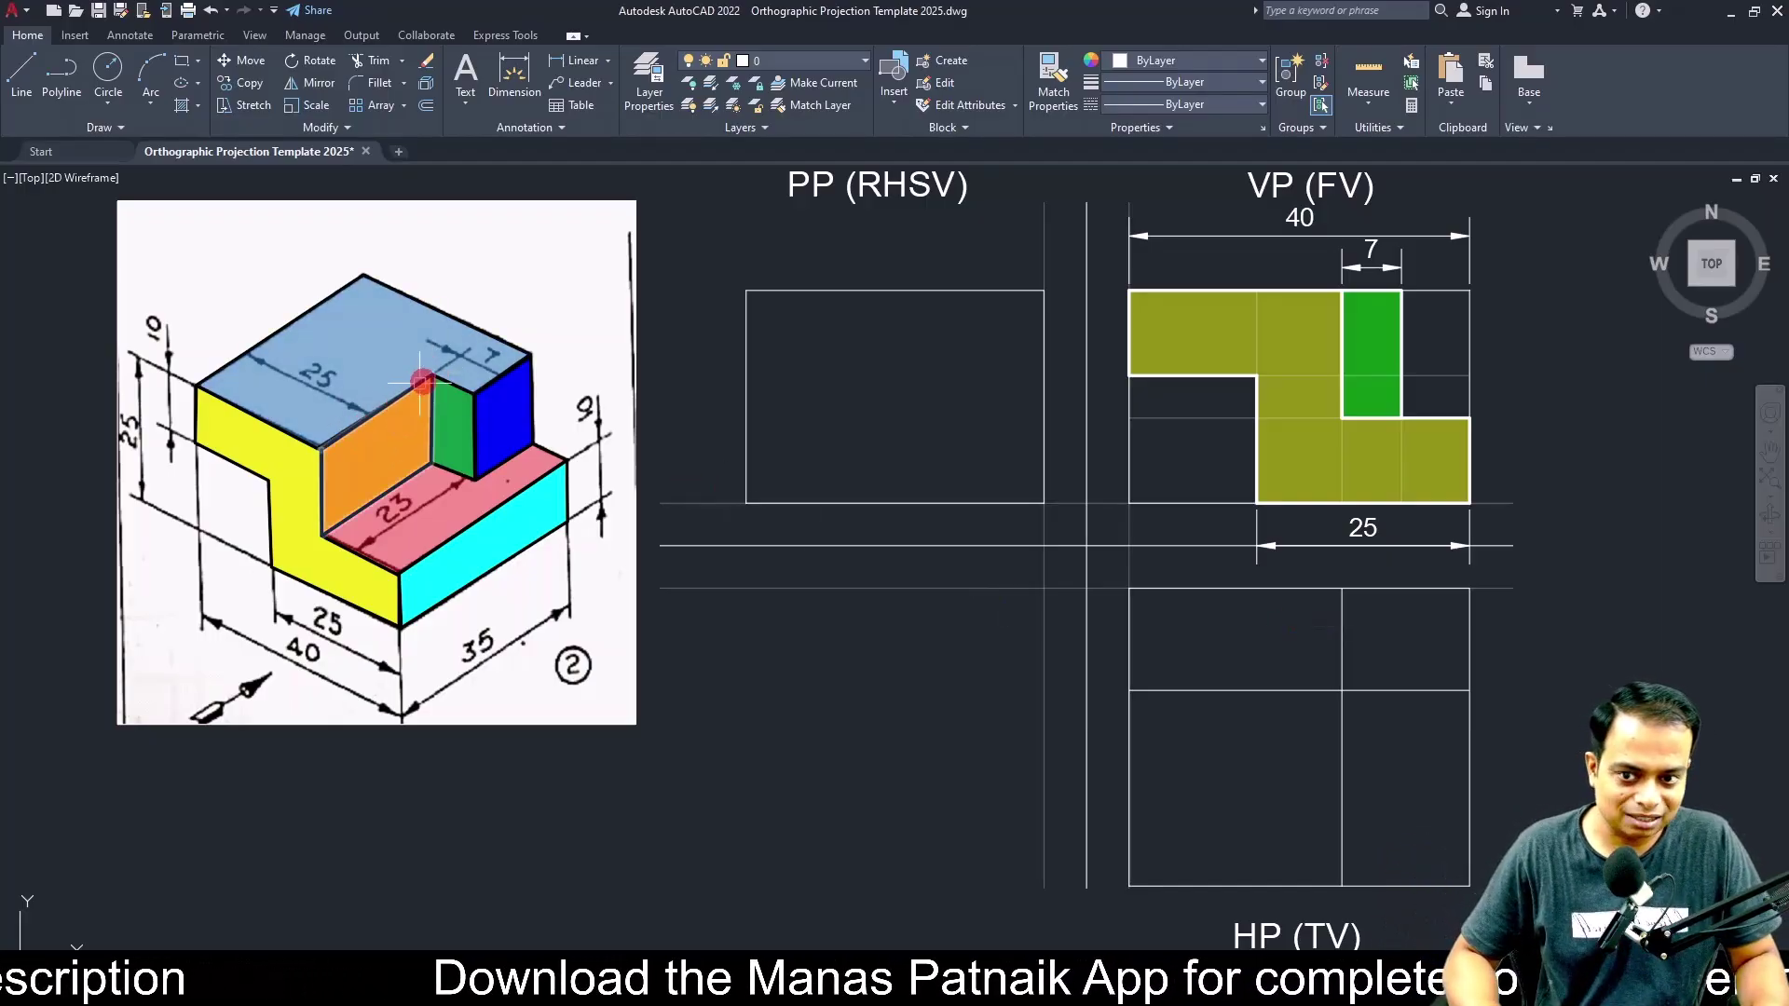
{"action": "left_click", "coordinate": [484, 383]}
Offset the vertical 25 mm construction line in the top view 7 mm to the right.
{"action": "key", "text": "o"}
{"action": "key", "text": "Return"}
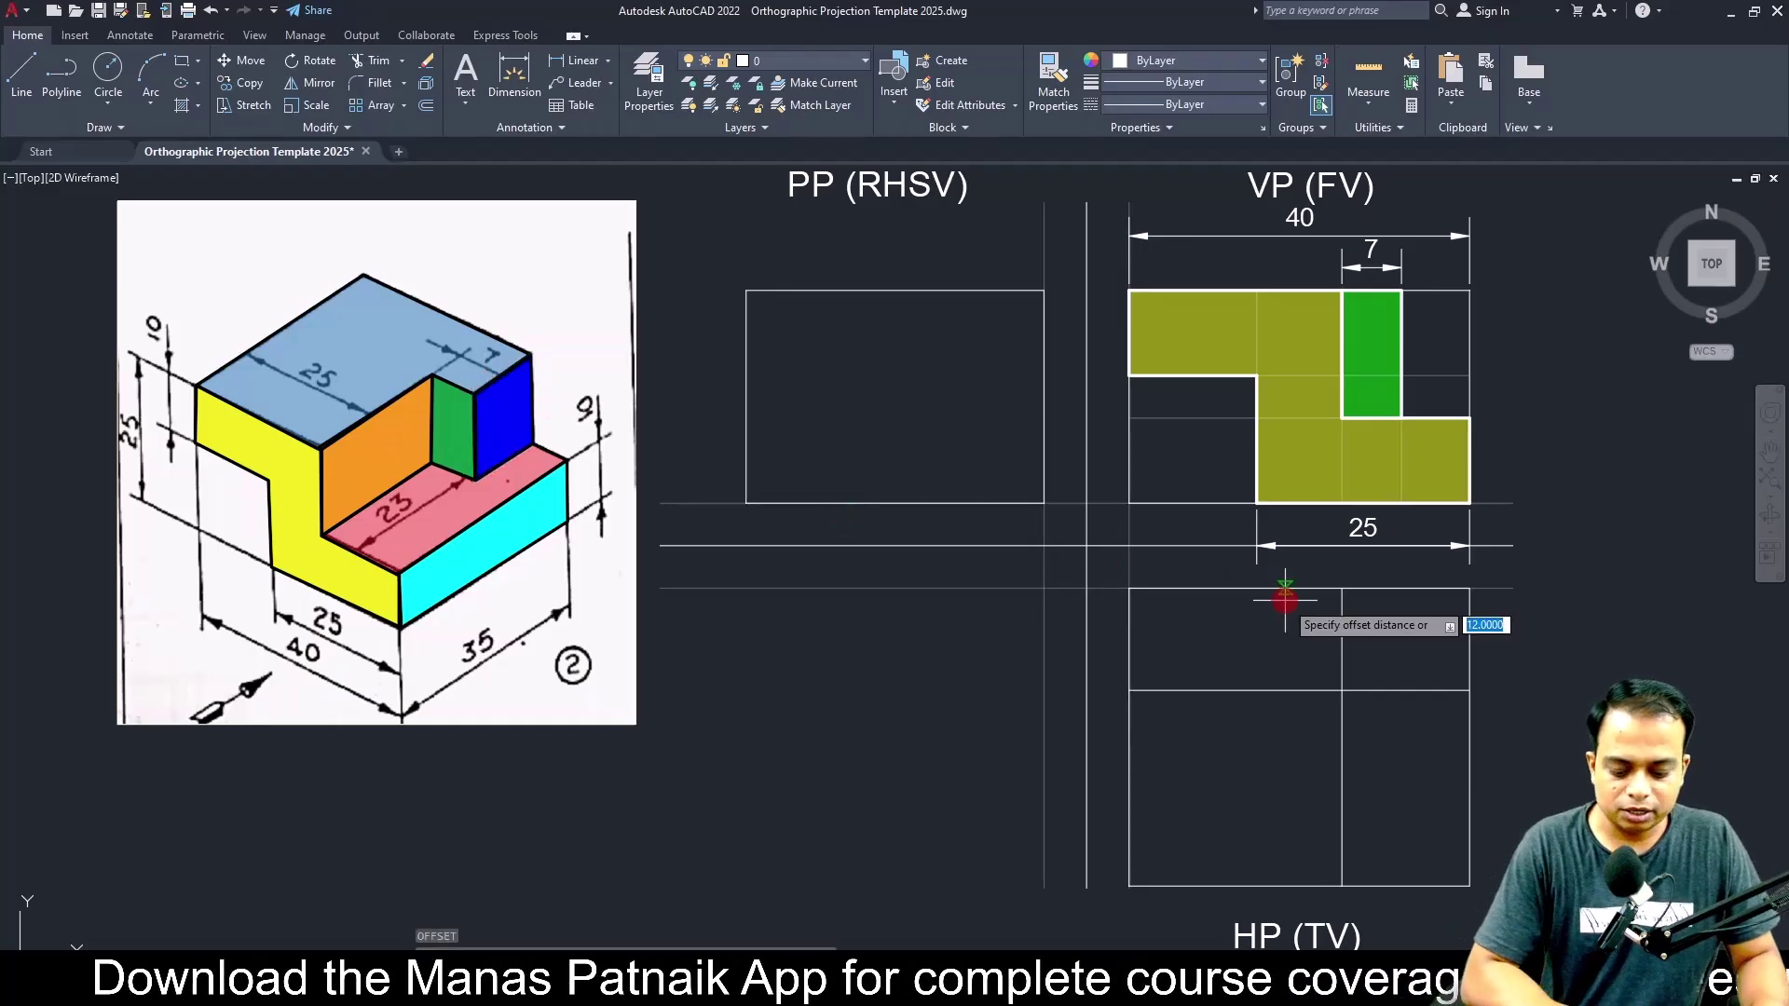
{"action": "type", "text": "7"}
{"action": "key", "text": "Return"}
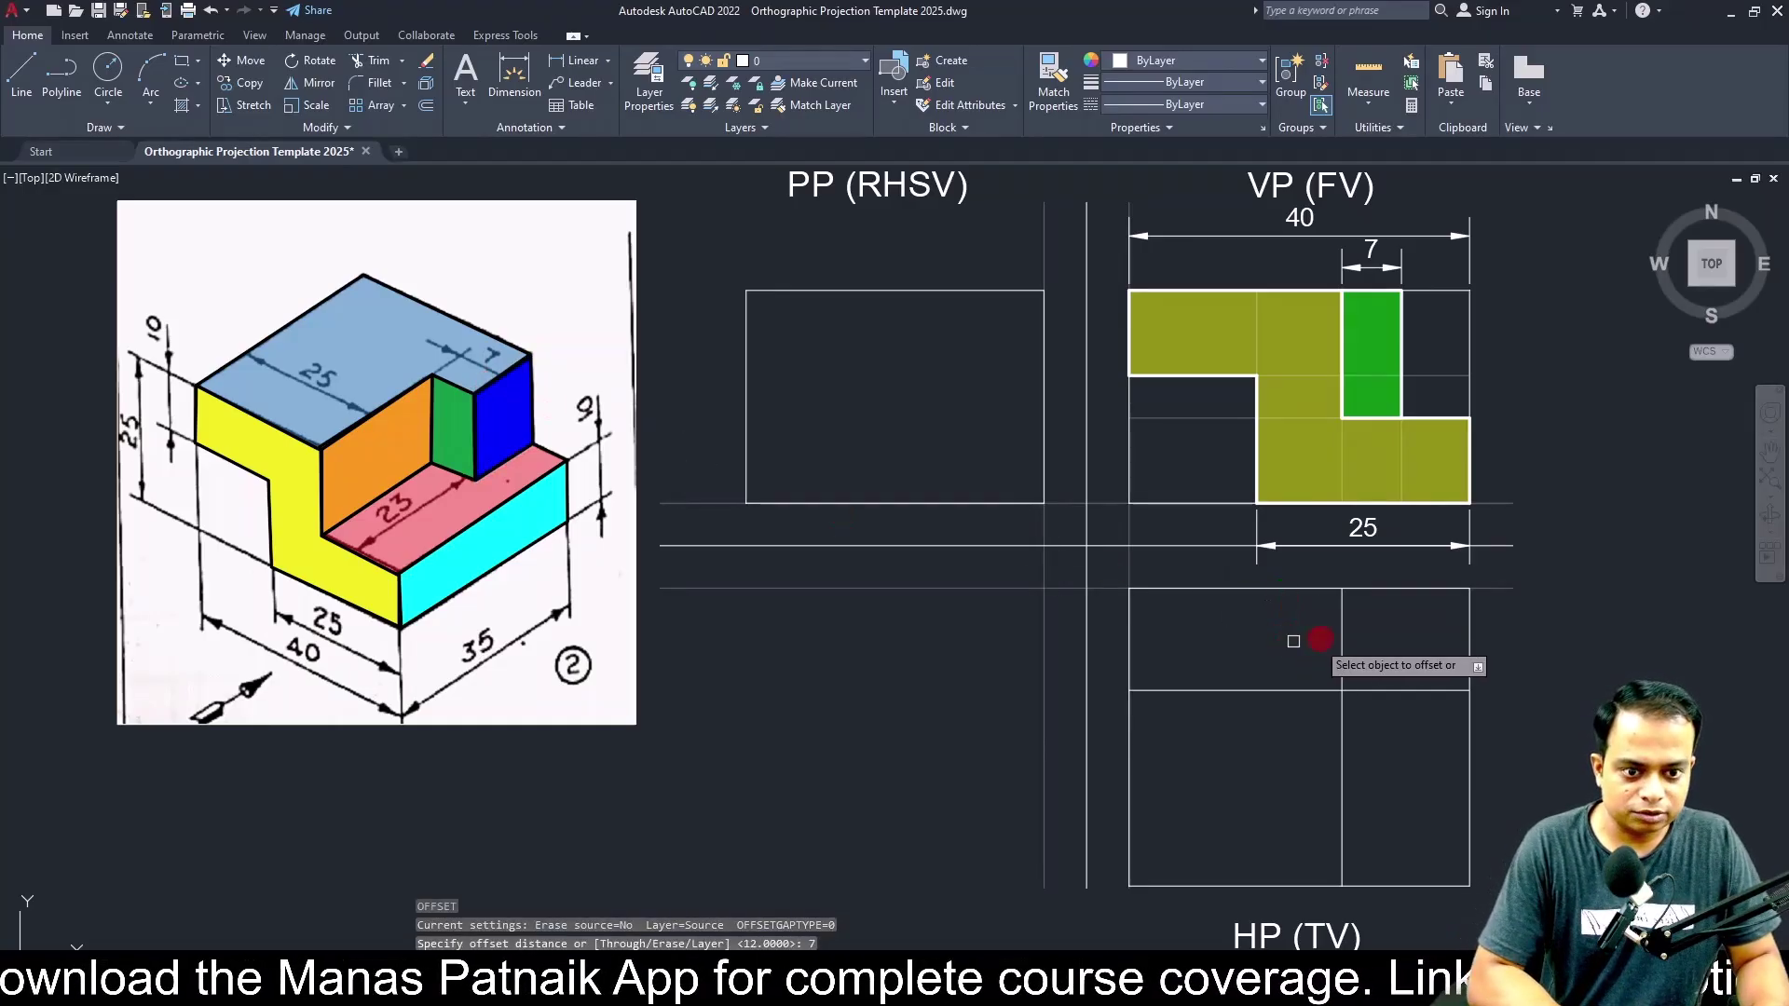
{"action": "left_click", "coordinate": [1342, 627]}
{"action": "left_click", "coordinate": [1370, 633]}
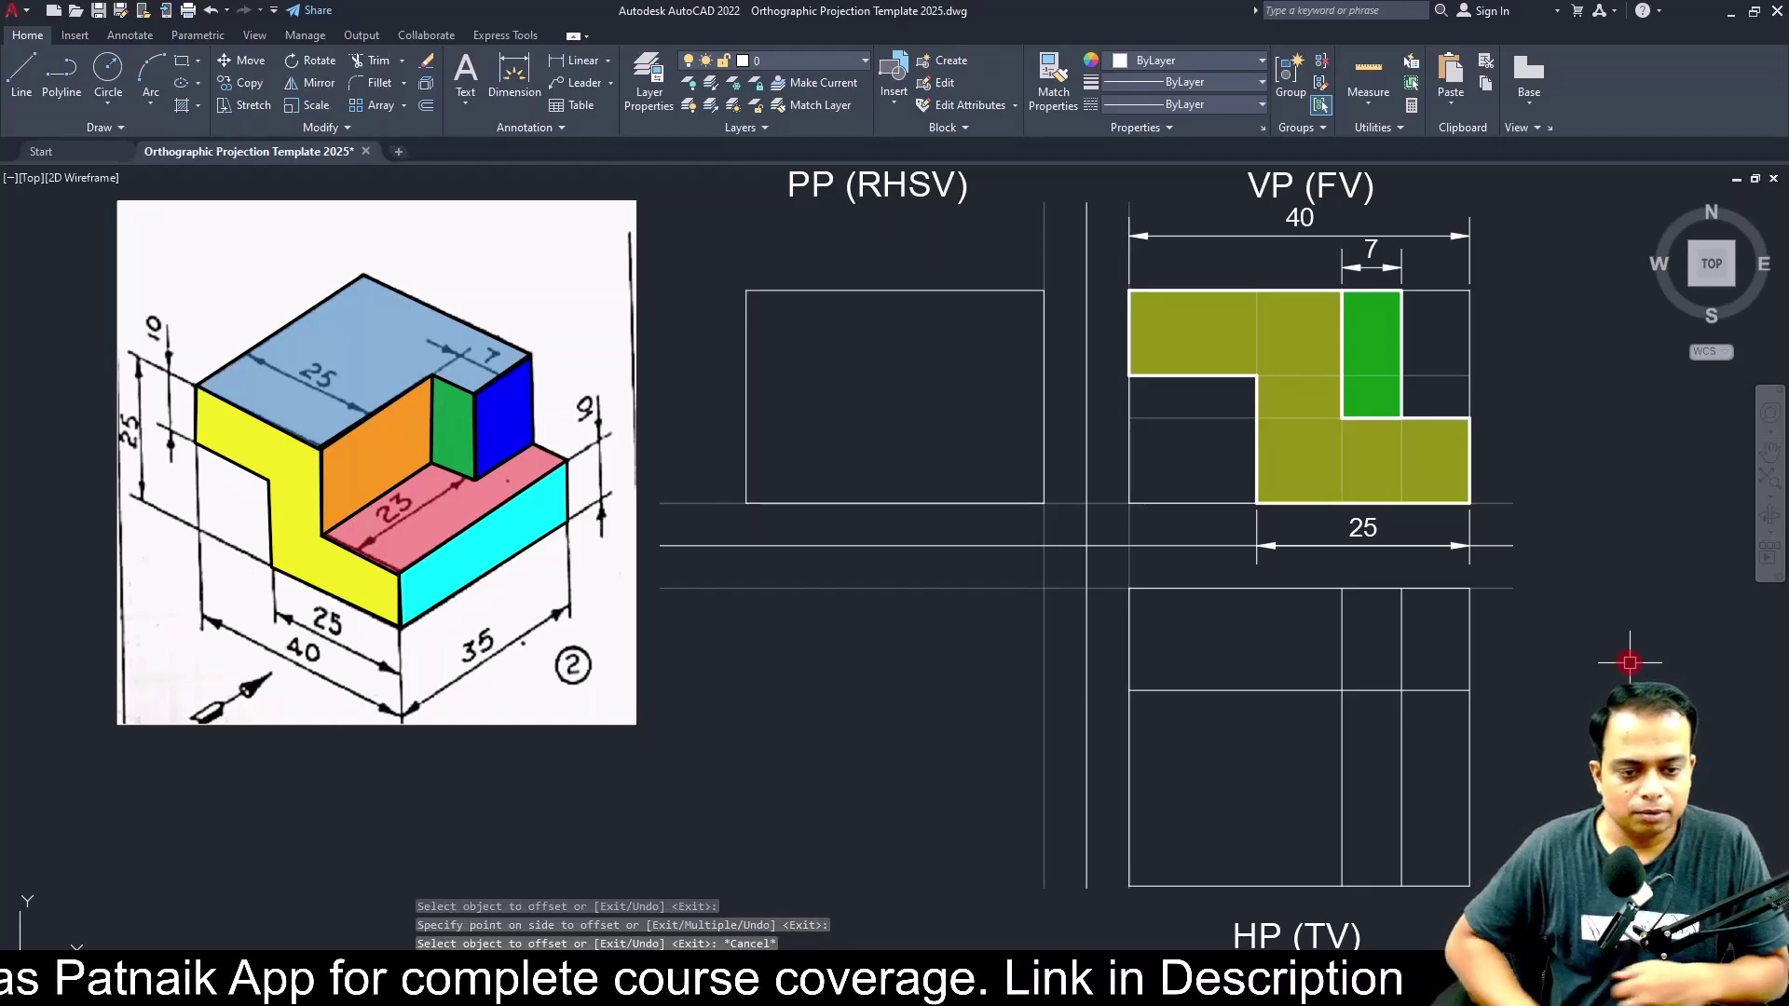
Move the three offset lines inside the top view to the Const line layer.
{"action": "left_click", "coordinate": [1454, 655]}
{"action": "left_click", "coordinate": [1258, 748]}
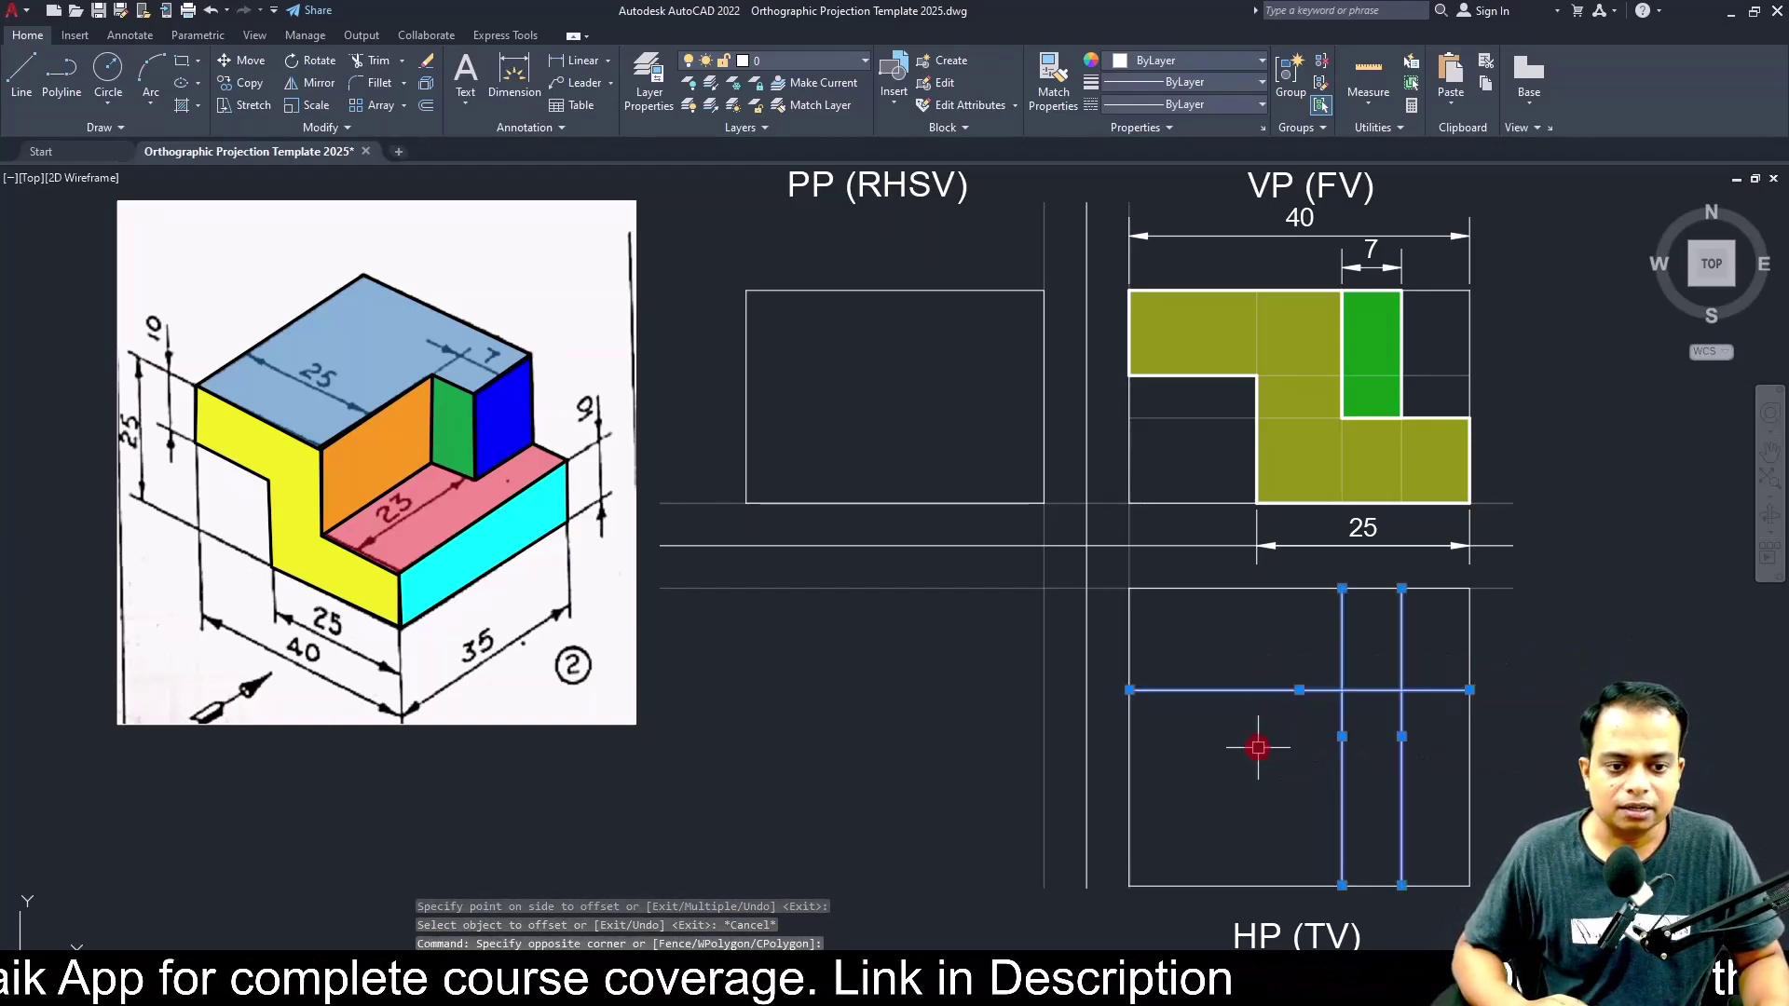
{"action": "left_click", "coordinate": [781, 63]}
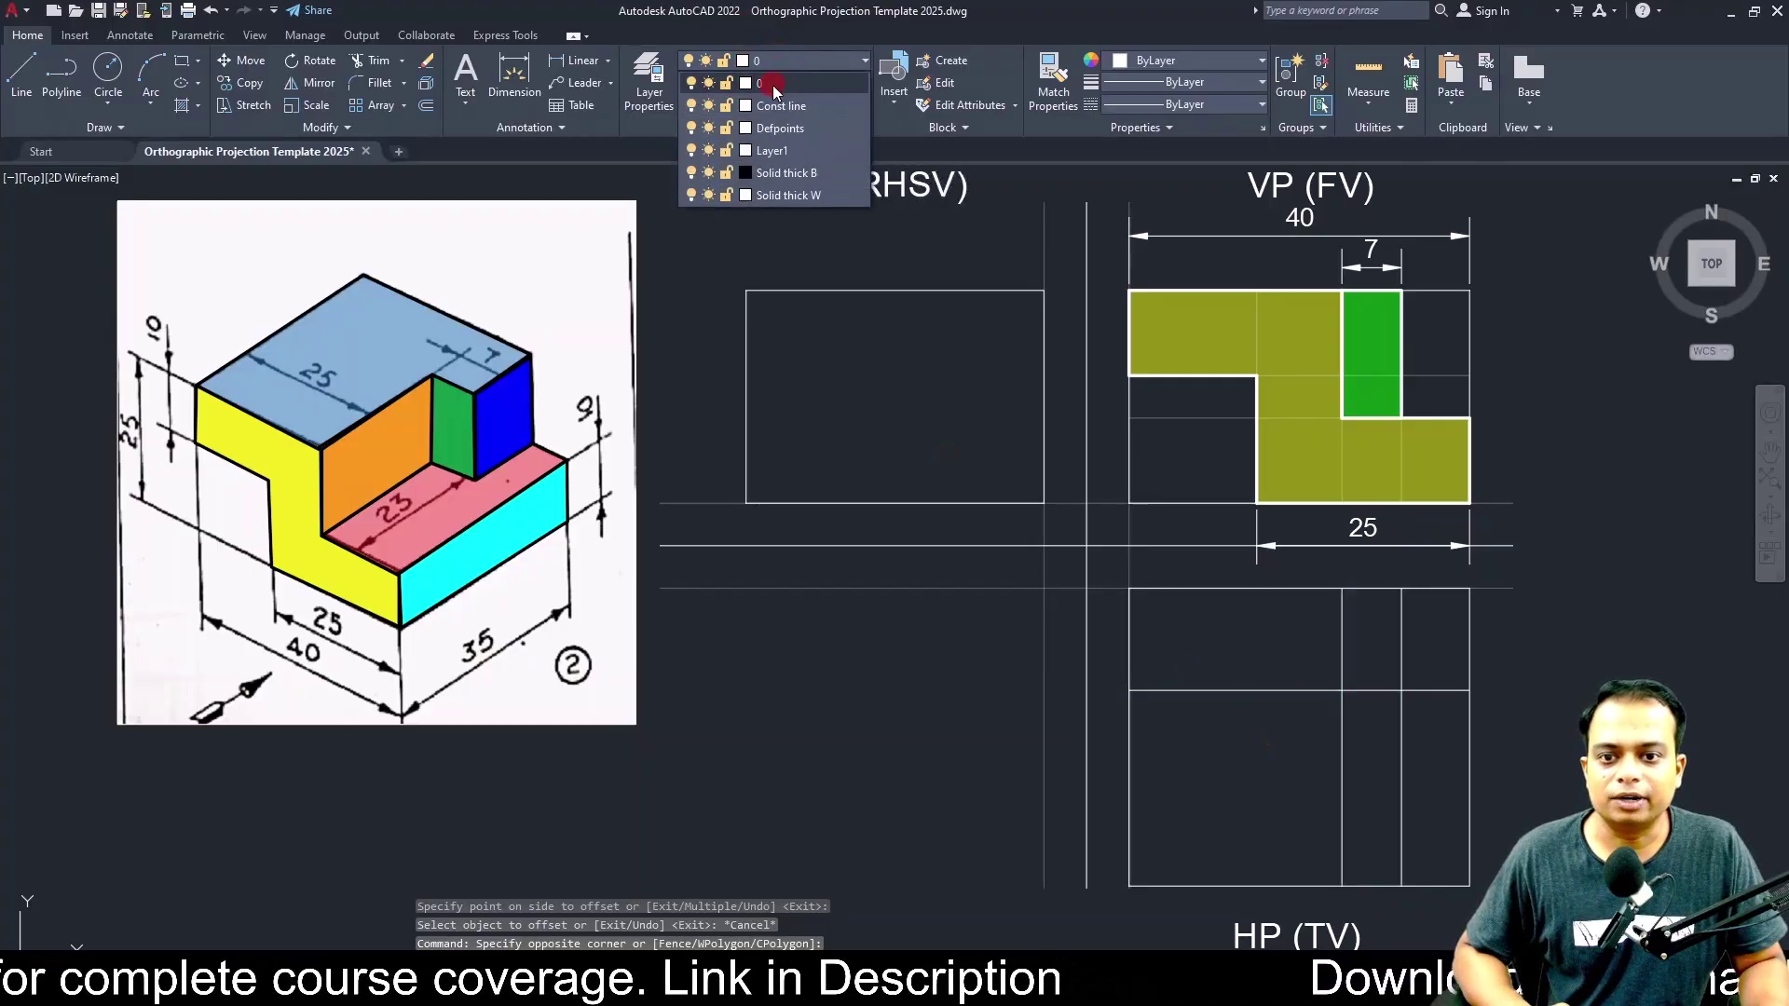
{"action": "left_click", "coordinate": [778, 104]}
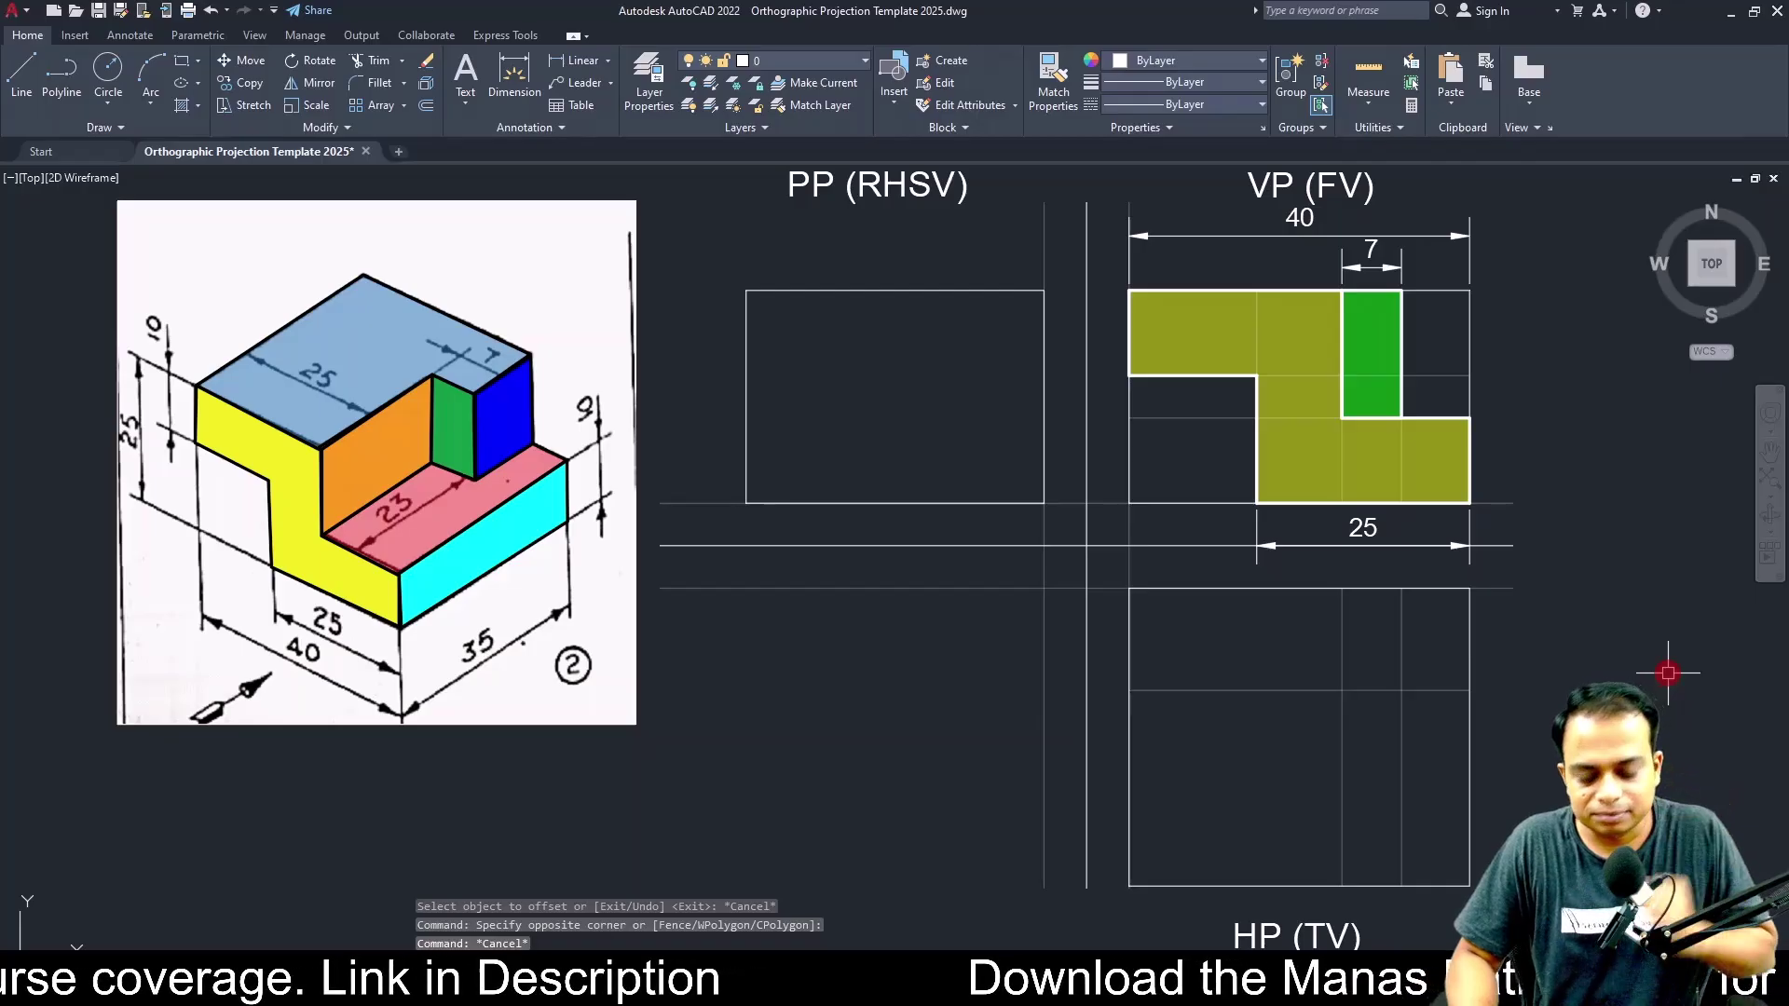
On the Solid thick W layer, trace the upper face's closed notched outline as a polyline along the top view's construction grid.
{"action": "left_click", "coordinate": [799, 63]}
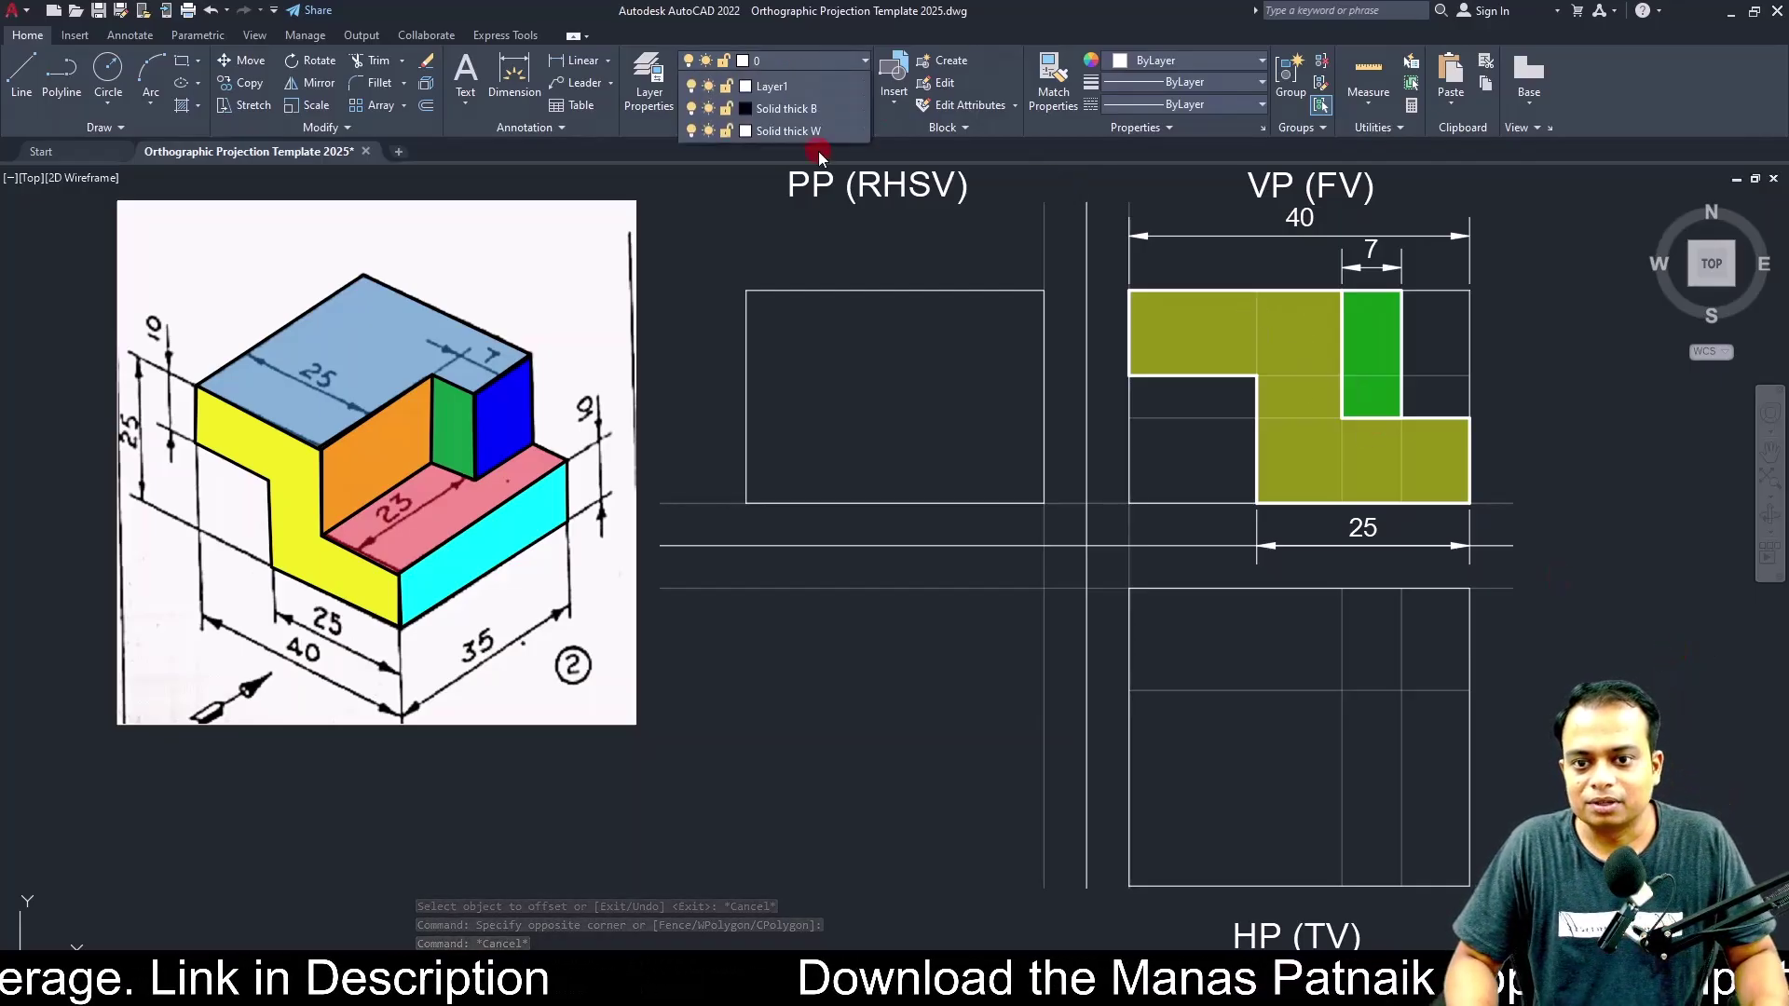
{"action": "left_click", "coordinate": [809, 197]}
{"action": "type", "text": "p"}
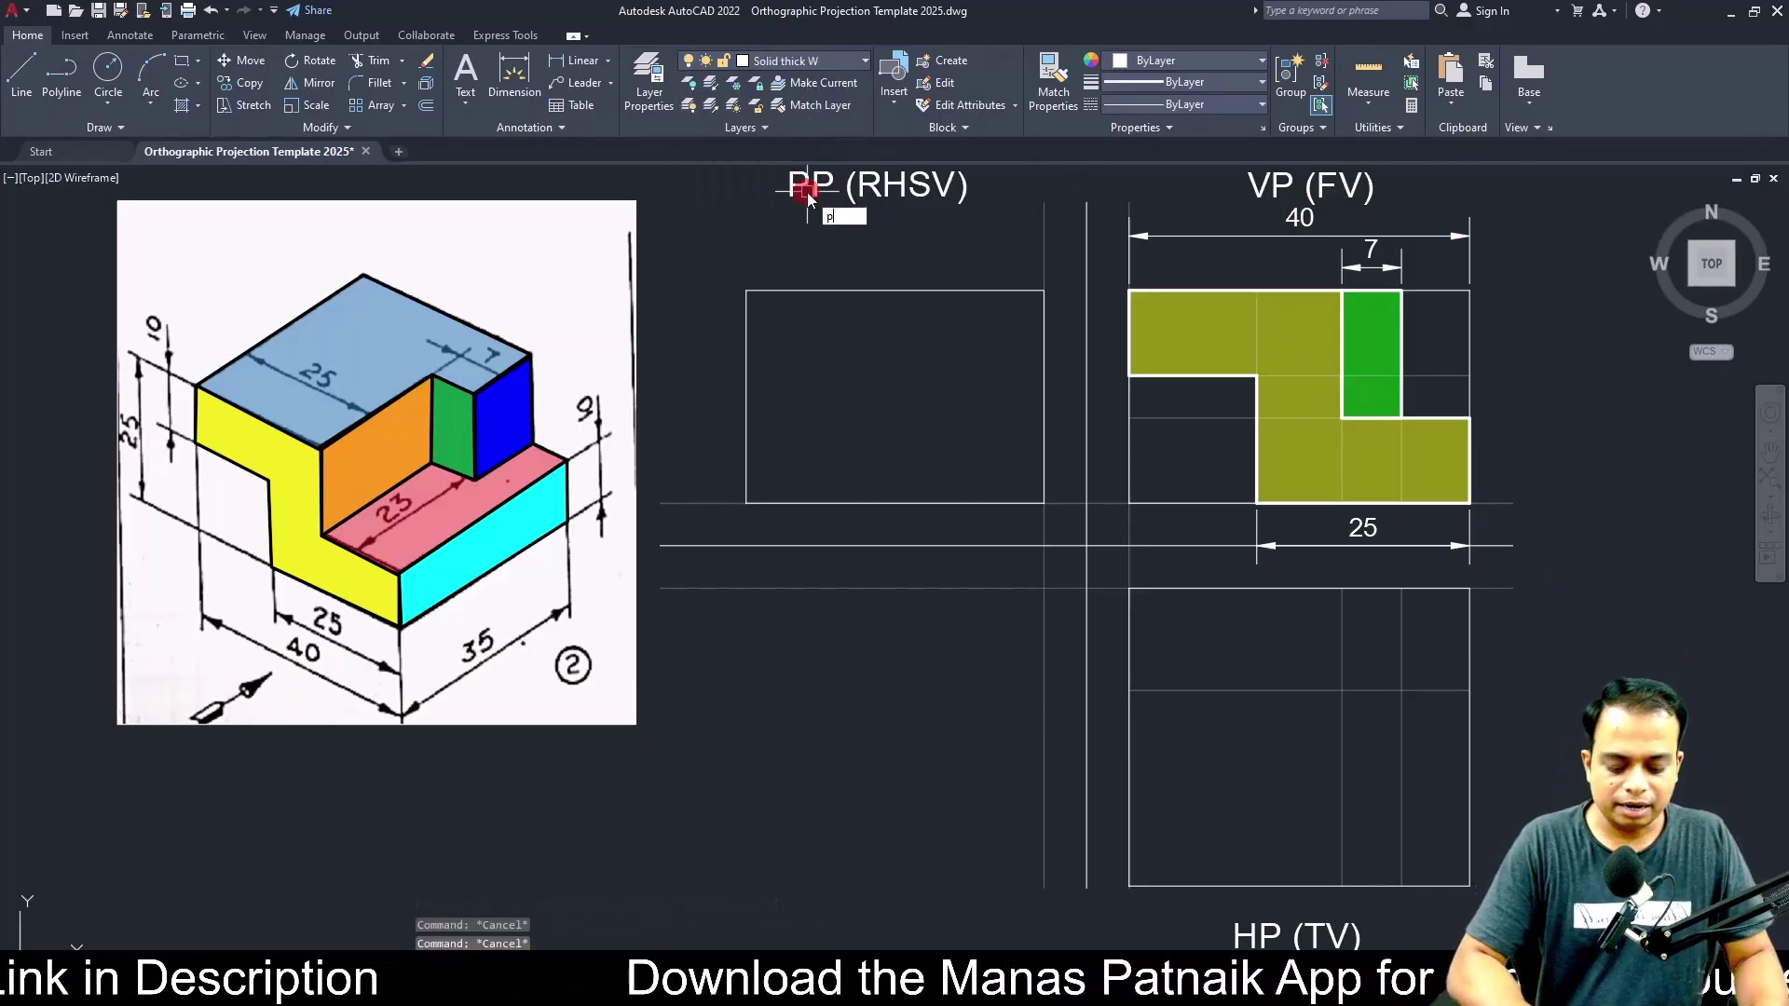
{"action": "type", "text": "l"}
{"action": "key", "text": "Return"}
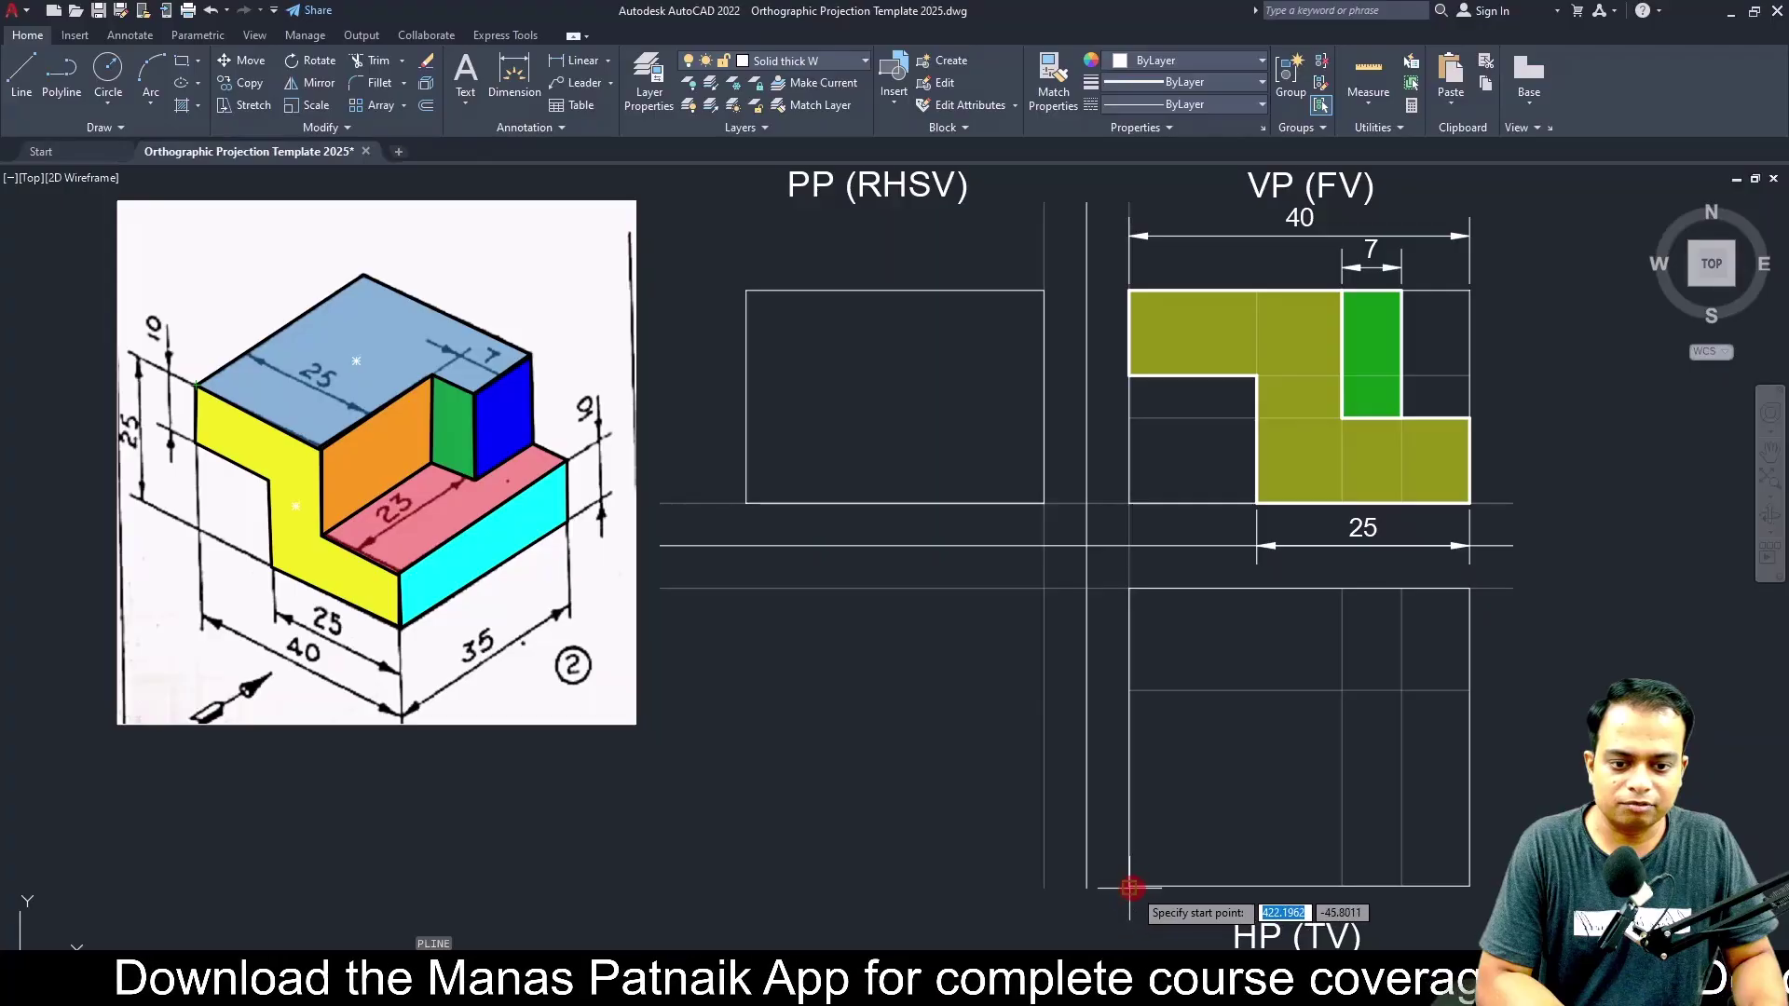
{"action": "left_click", "coordinate": [1129, 589]}
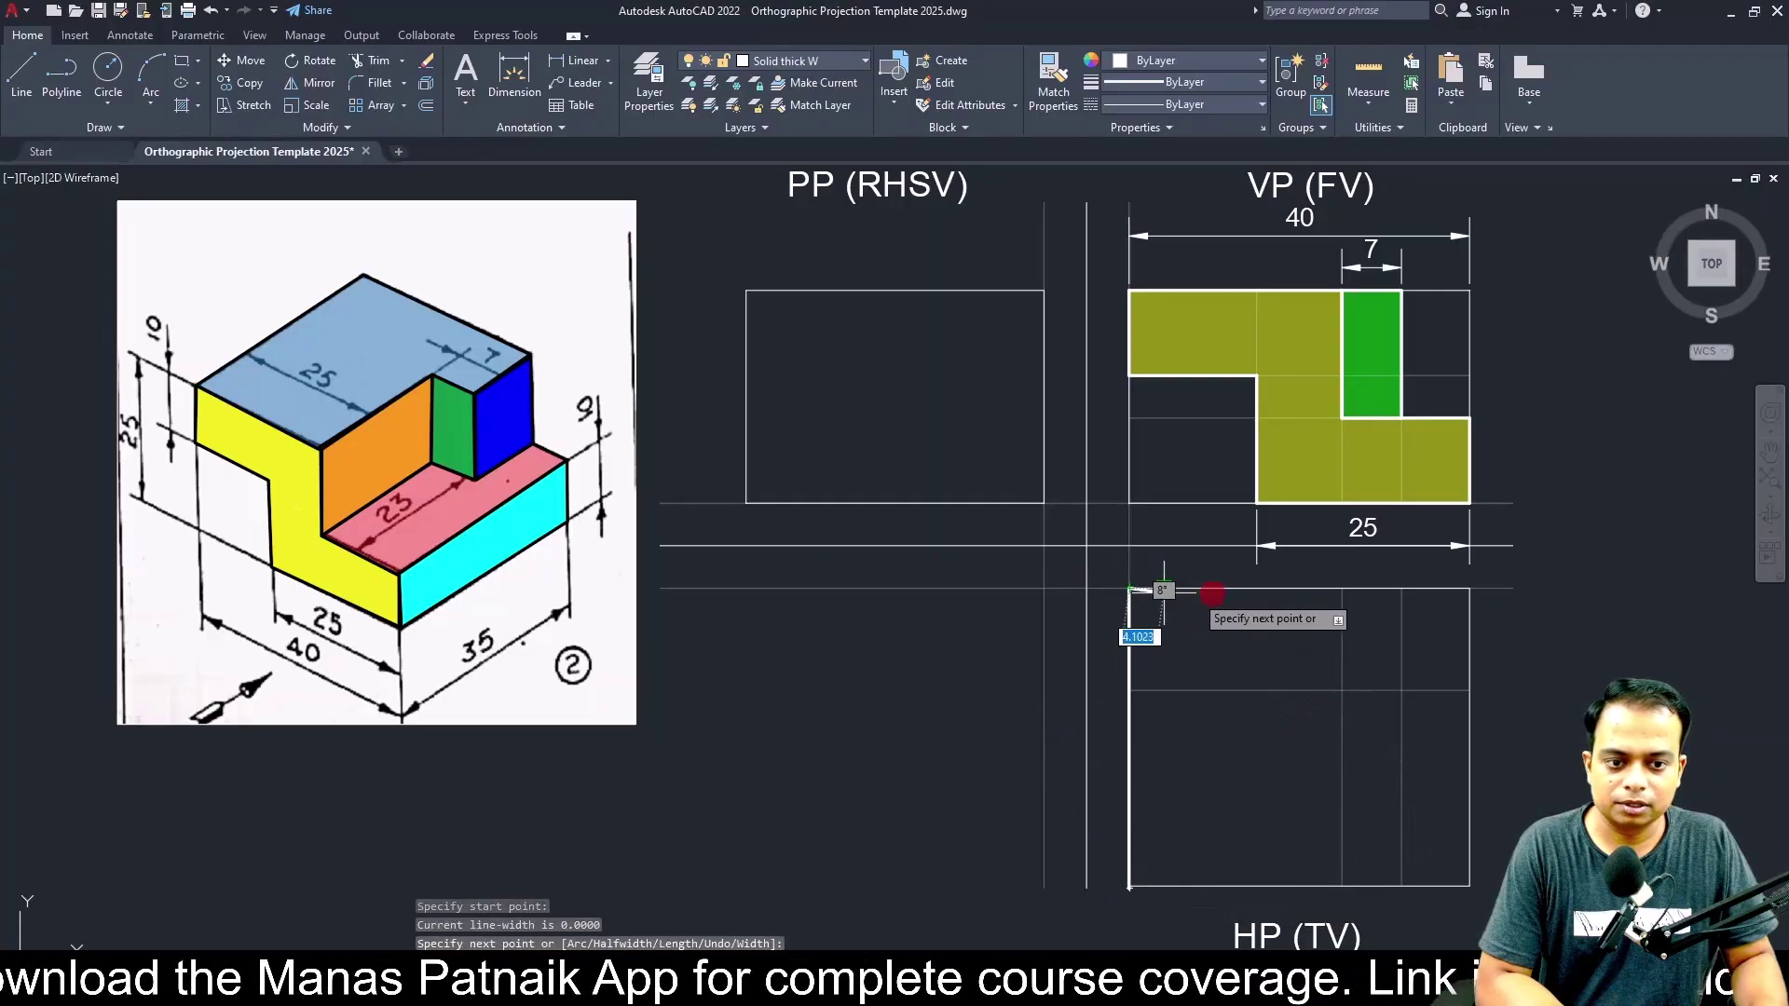
{"action": "left_click", "coordinate": [1402, 589]}
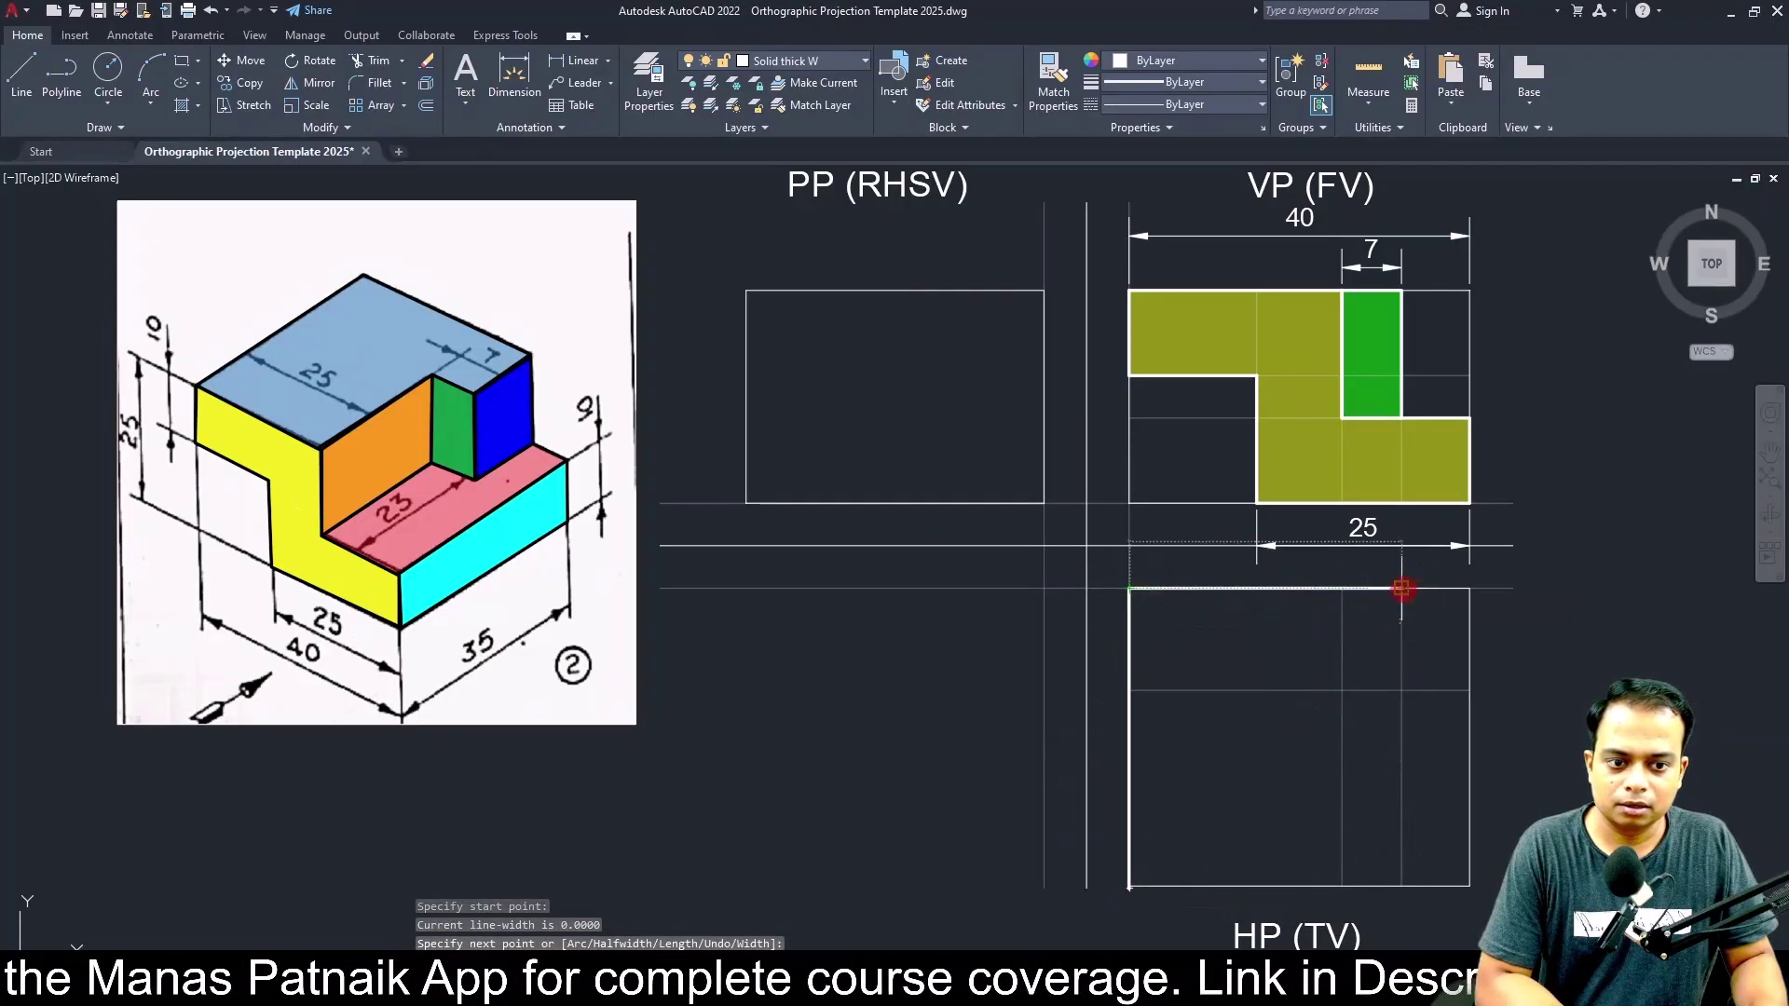
{"action": "left_click", "coordinate": [1403, 690]}
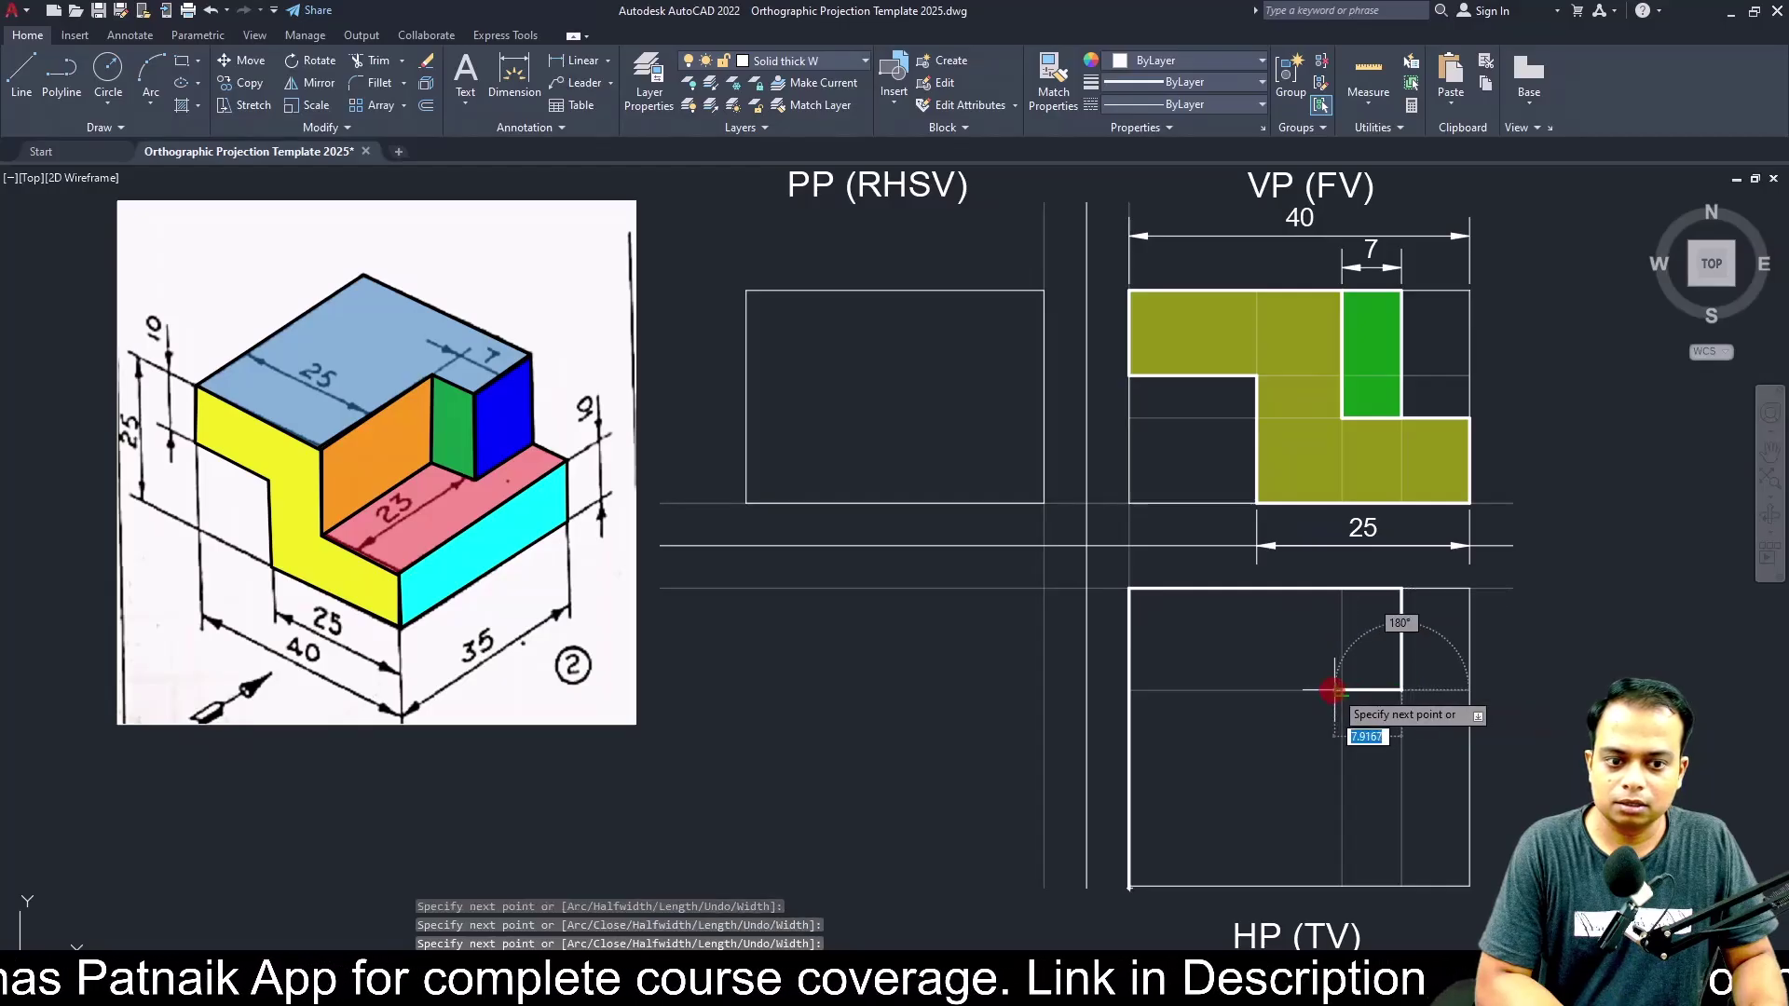
{"action": "left_click", "coordinate": [1342, 691]}
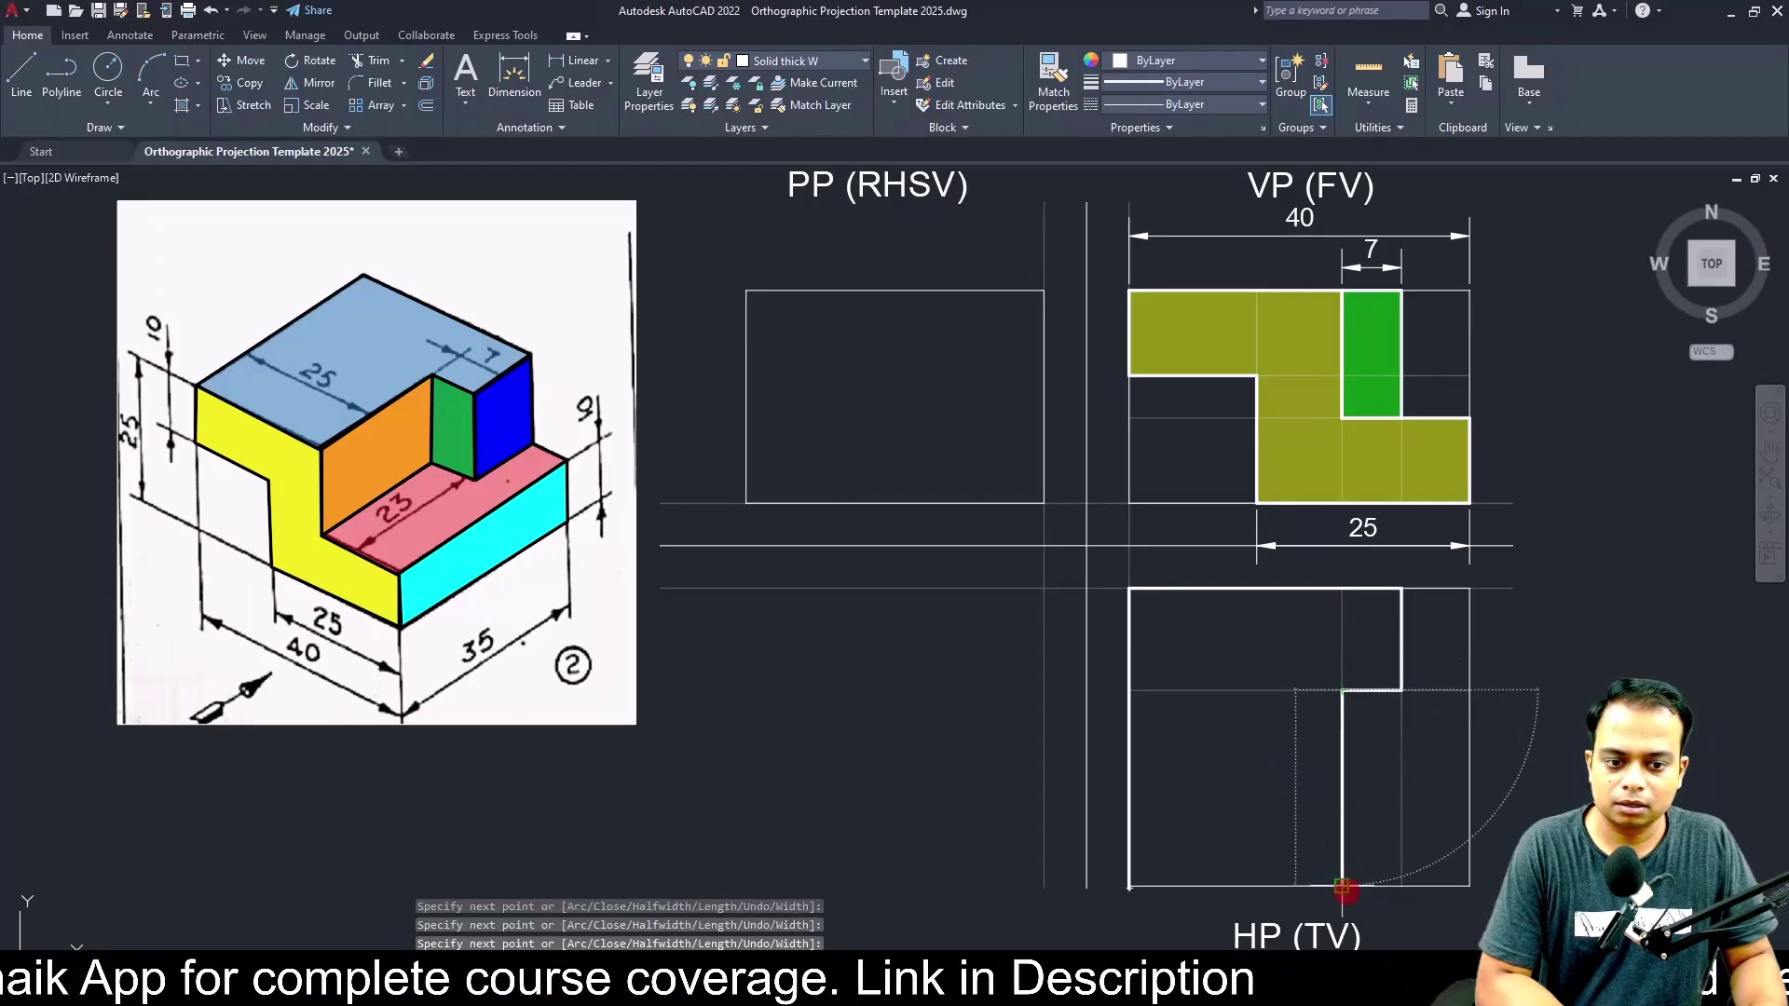
{"action": "left_click", "coordinate": [1342, 886]}
{"action": "left_click", "coordinate": [1130, 886]}
{"action": "key", "text": "Return"}
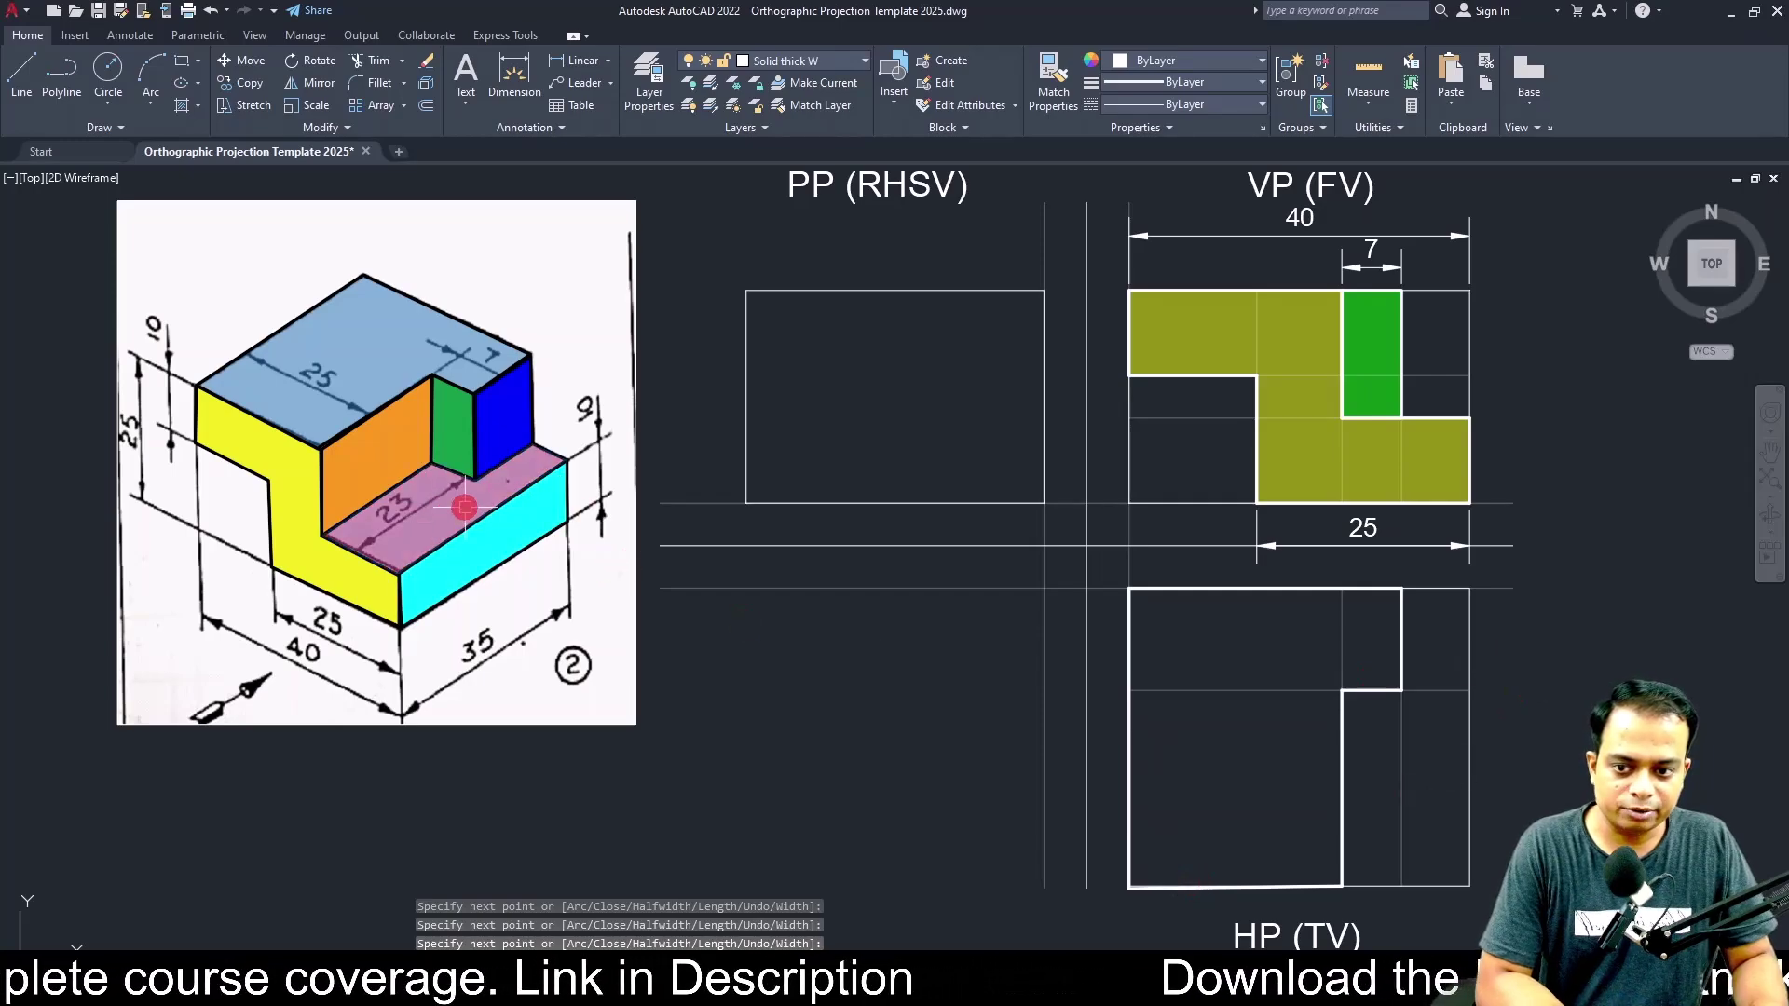
Trace the outer boundary of the lower ledge in the top view as a polyline, from the notch's upper corner around to the lower edge.
{"action": "key", "text": "Return"}
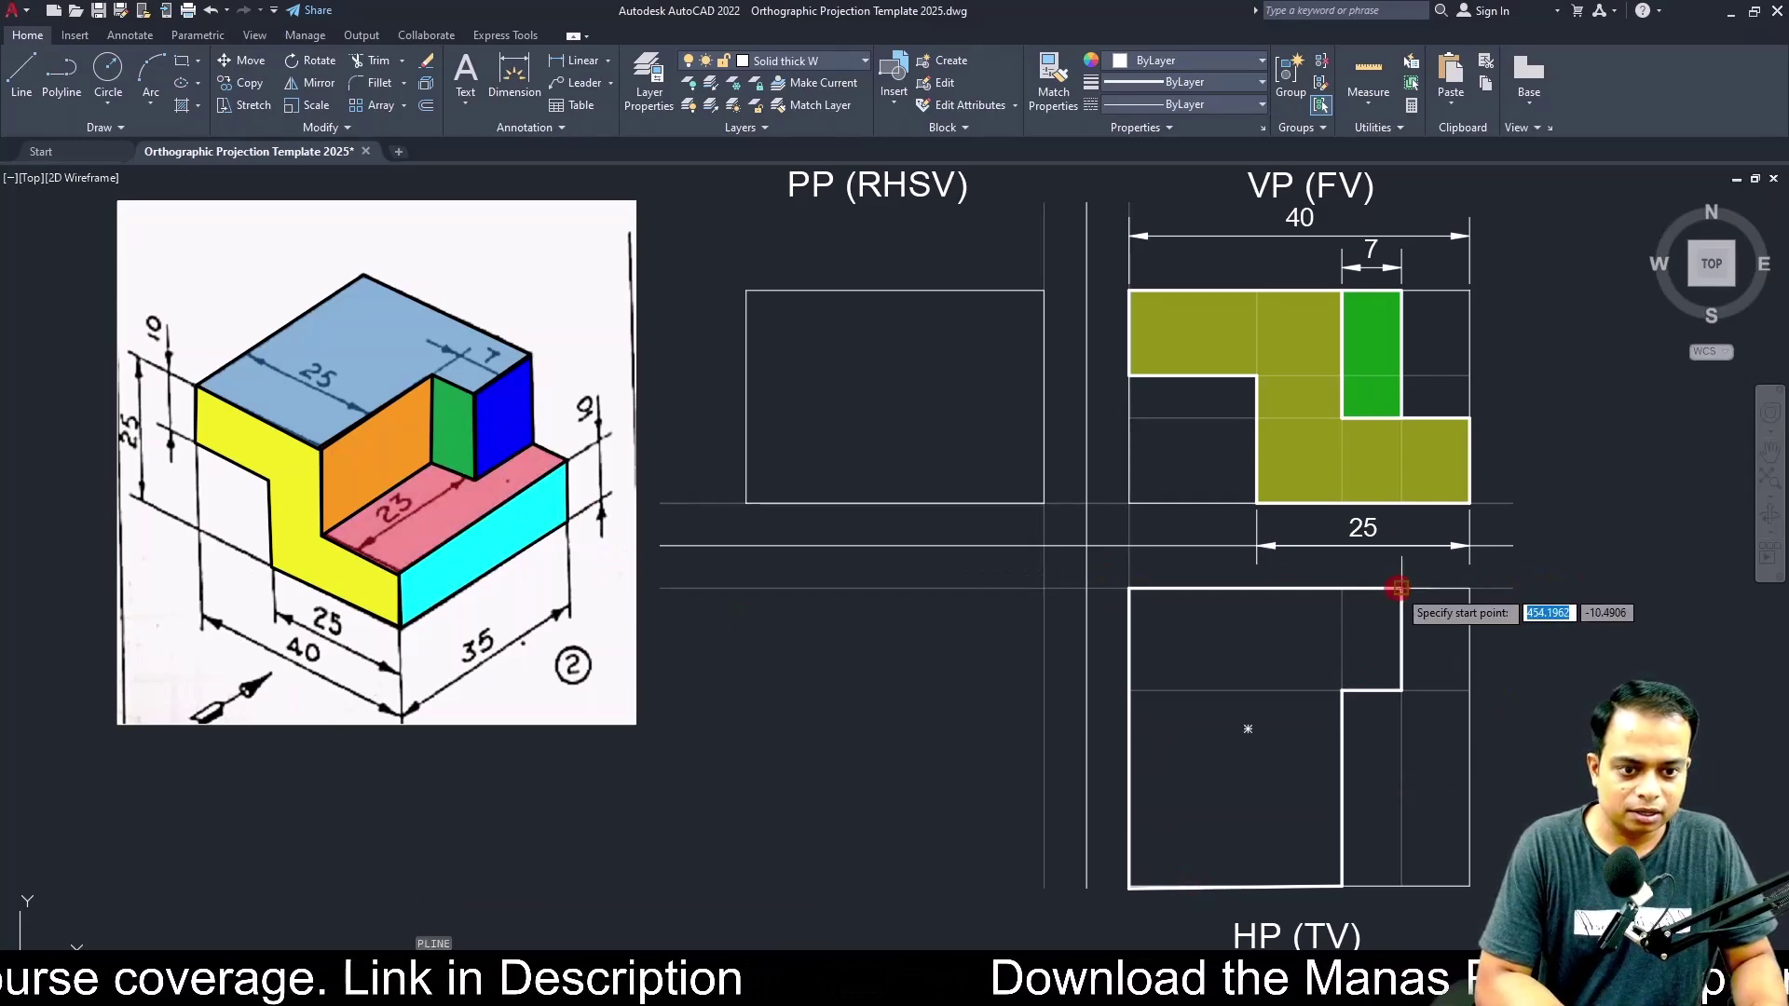
{"action": "left_click", "coordinate": [1401, 588]}
{"action": "left_click", "coordinate": [1469, 588]}
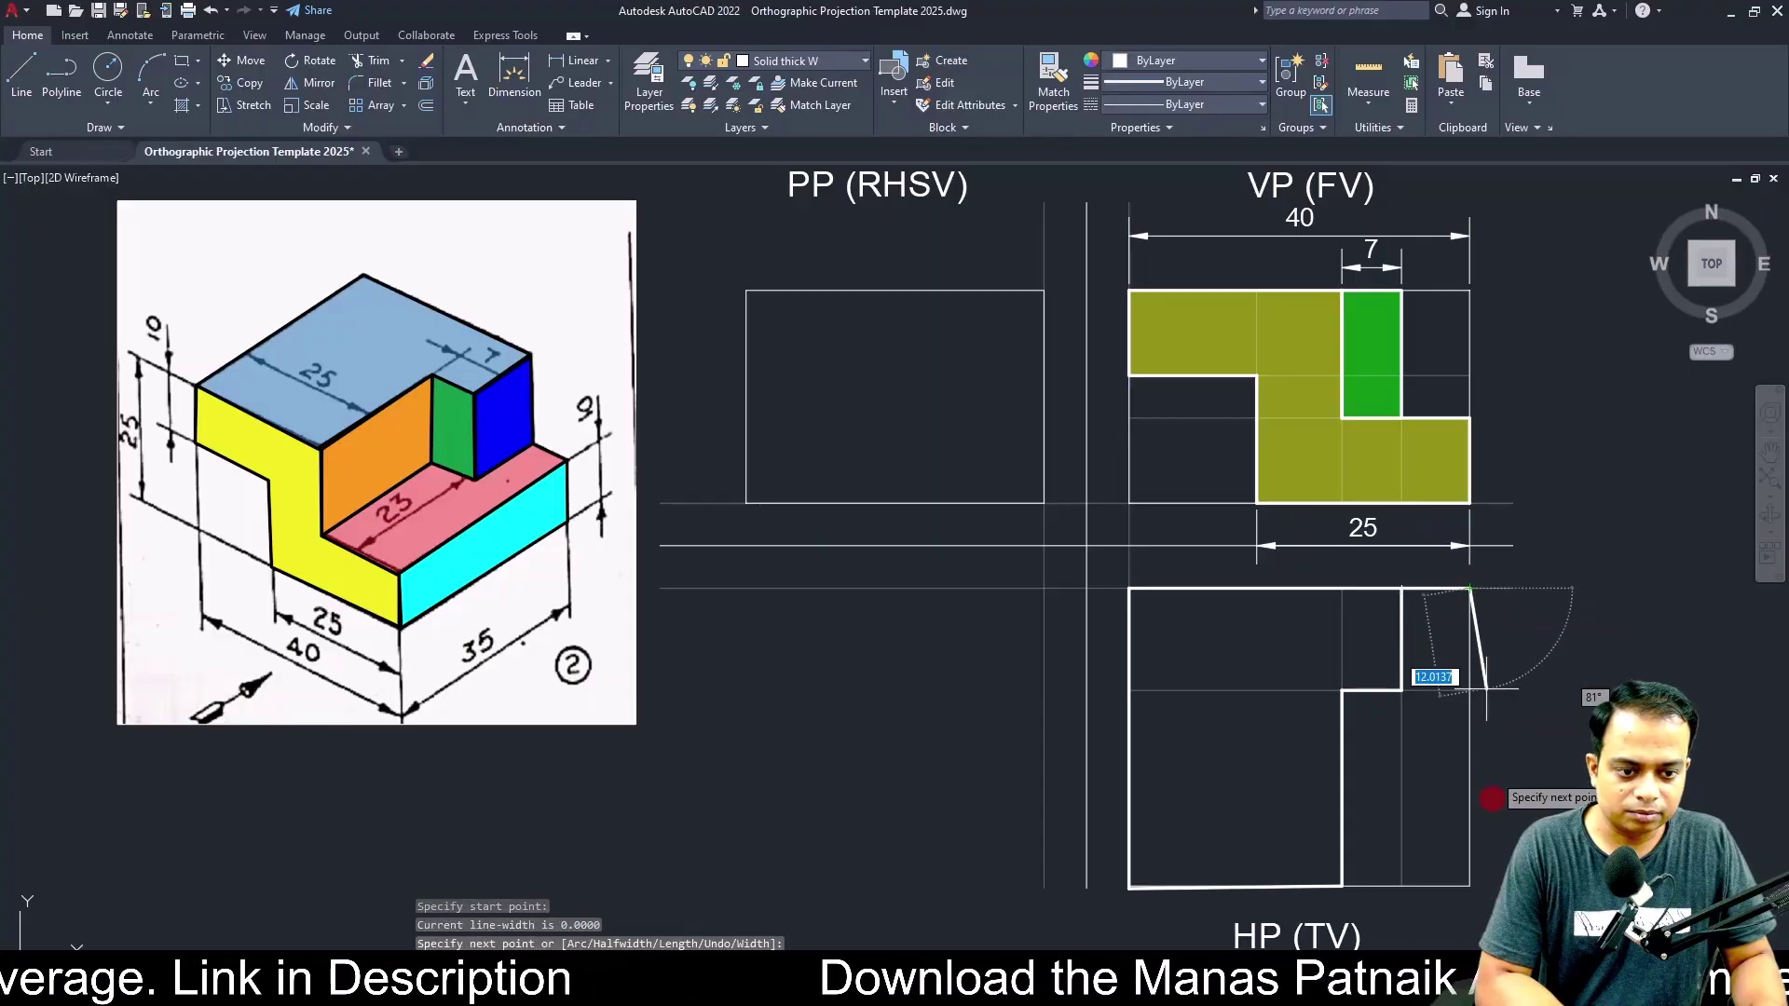
{"action": "left_click", "coordinate": [1470, 887]}
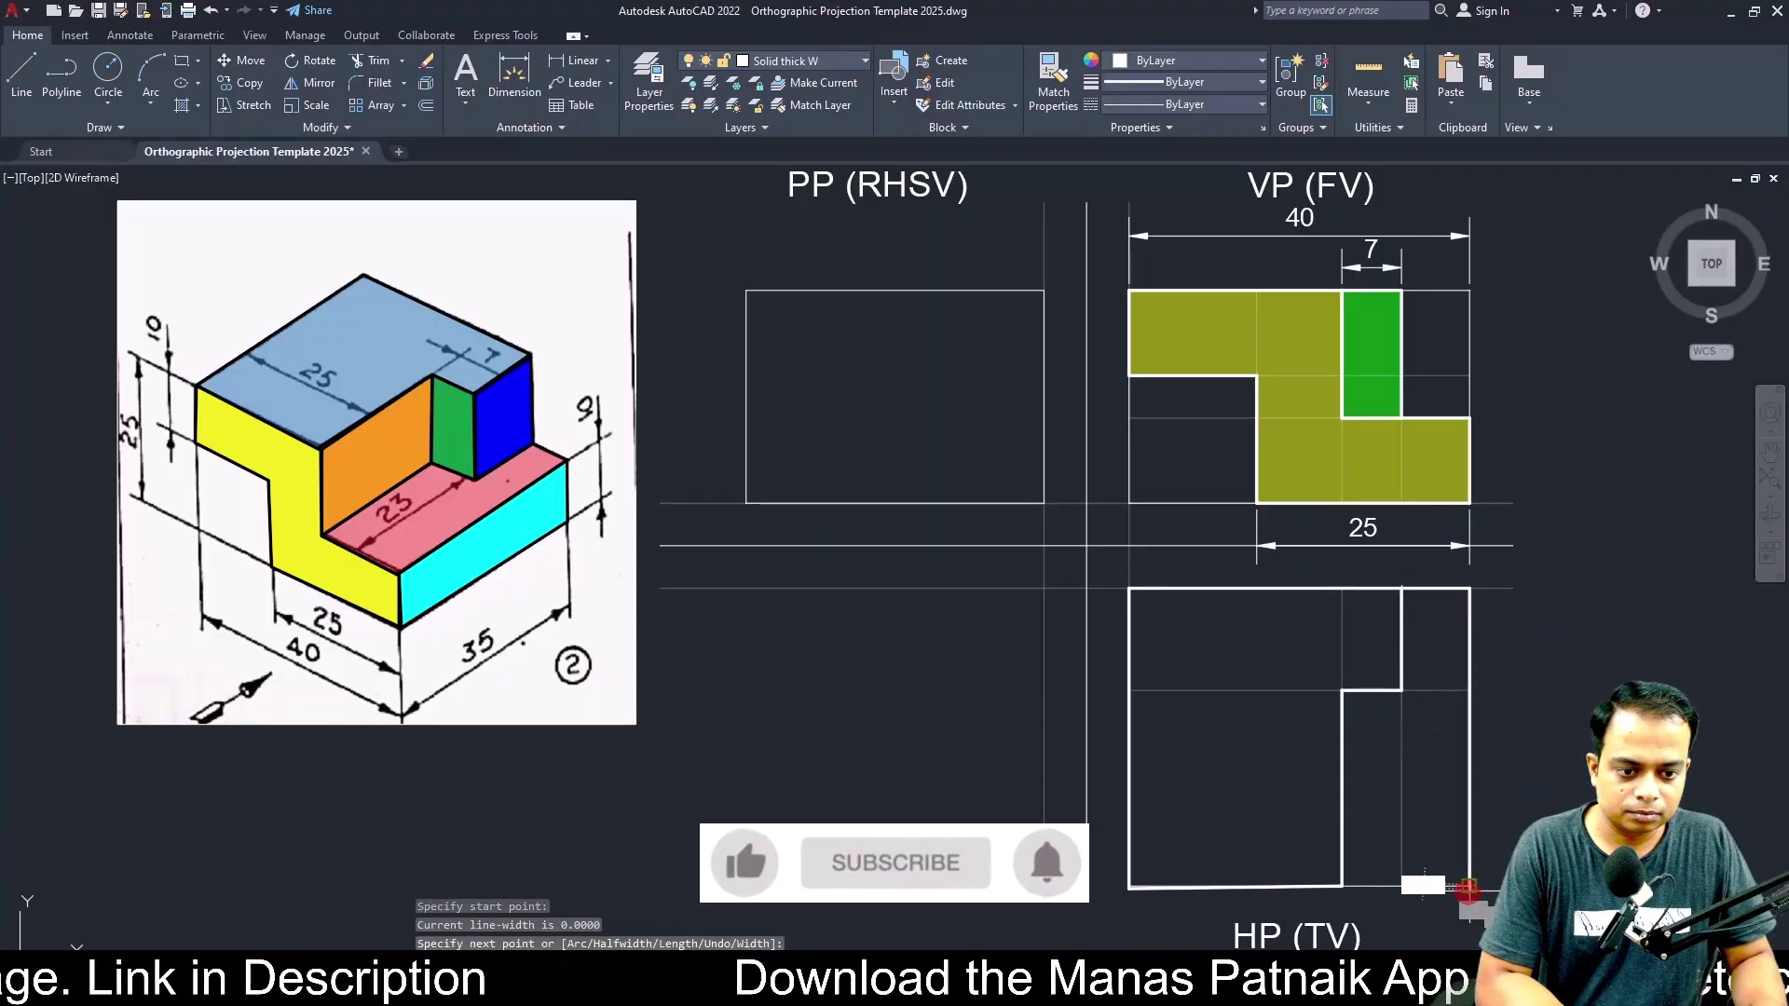
{"action": "left_click", "coordinate": [1342, 887]}
{"action": "key", "text": "Return"}
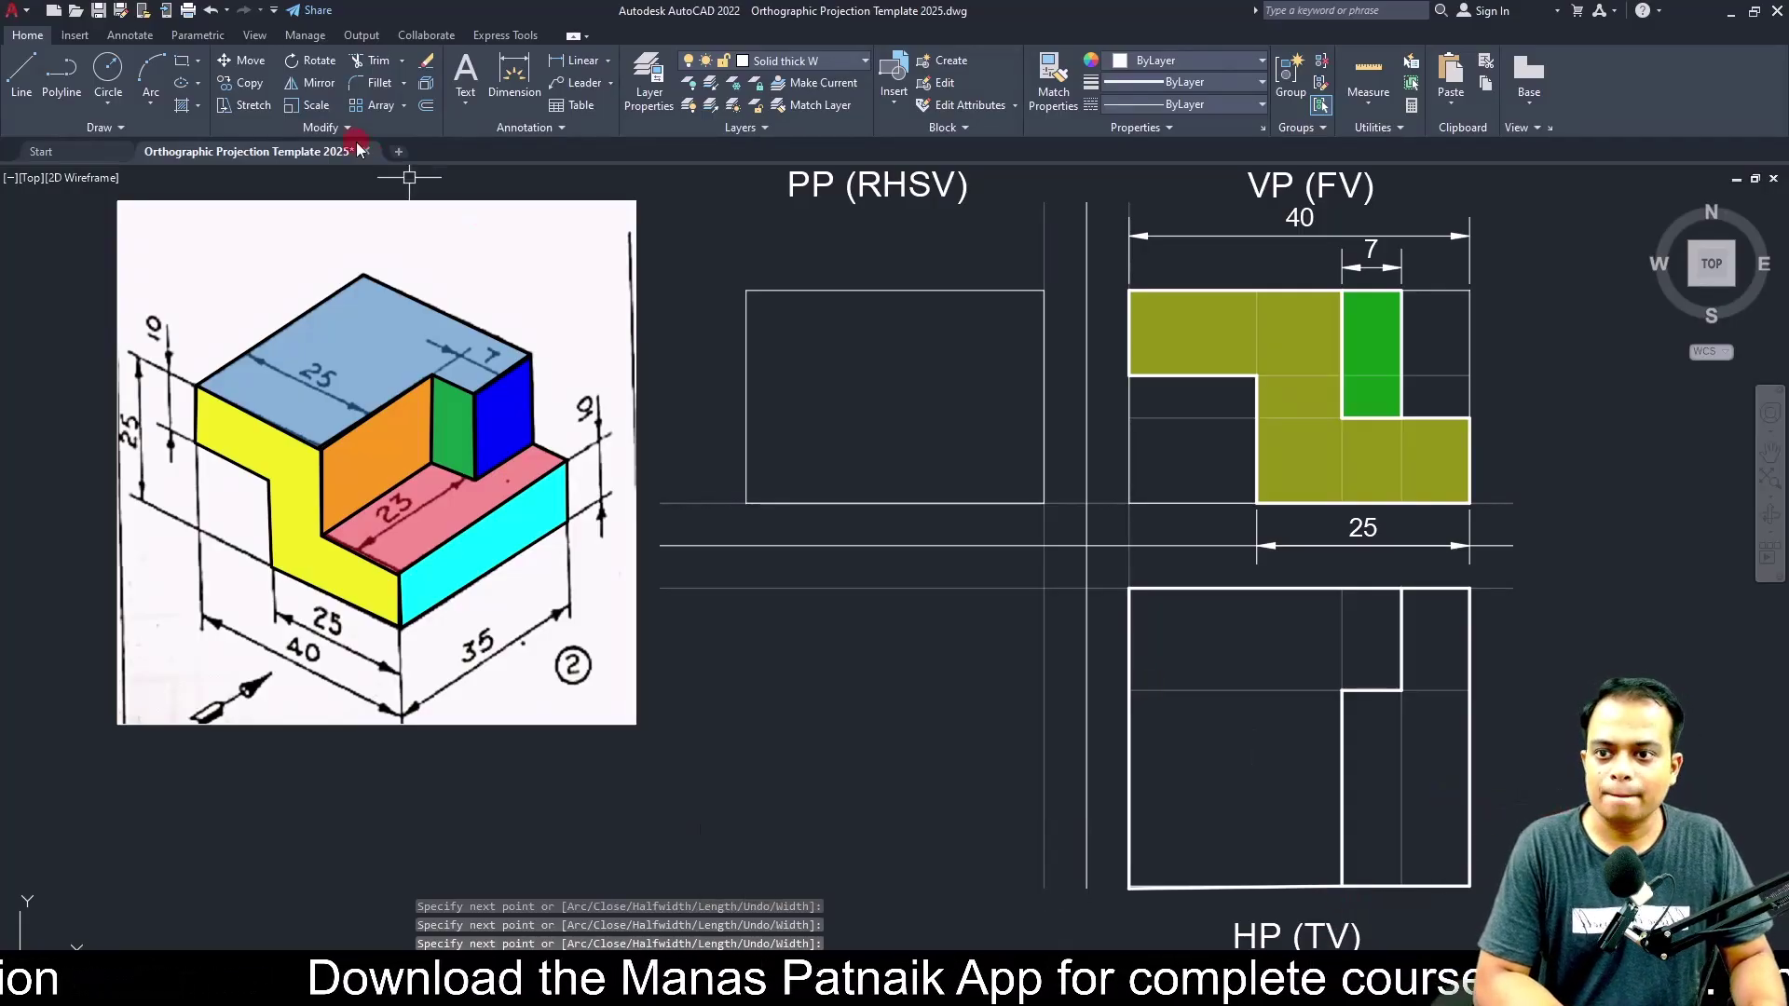
Fill all parts of the notched upper face in the top view with a solid hatch.
{"action": "mouse_move", "coordinate": [358, 149]}
{"action": "type", "text": "h"}
{"action": "key", "text": "Return"}
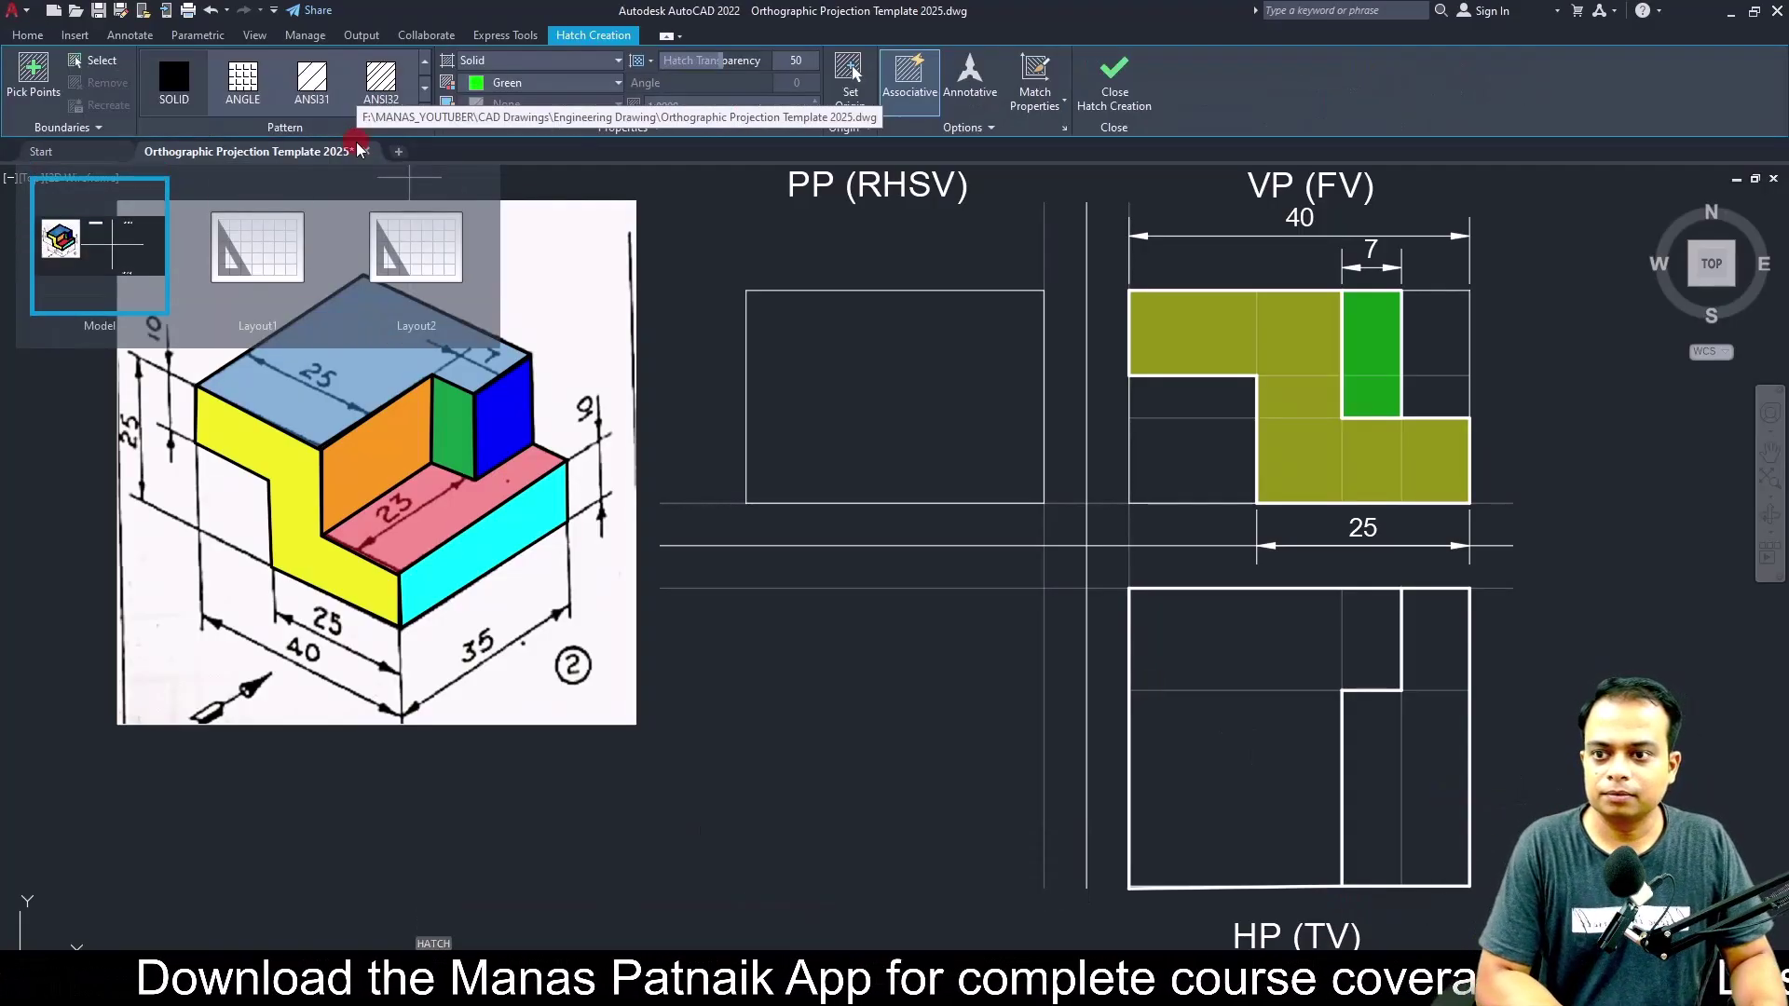
{"action": "left_click", "coordinate": [1256, 652]}
{"action": "left_click", "coordinate": [1362, 650]}
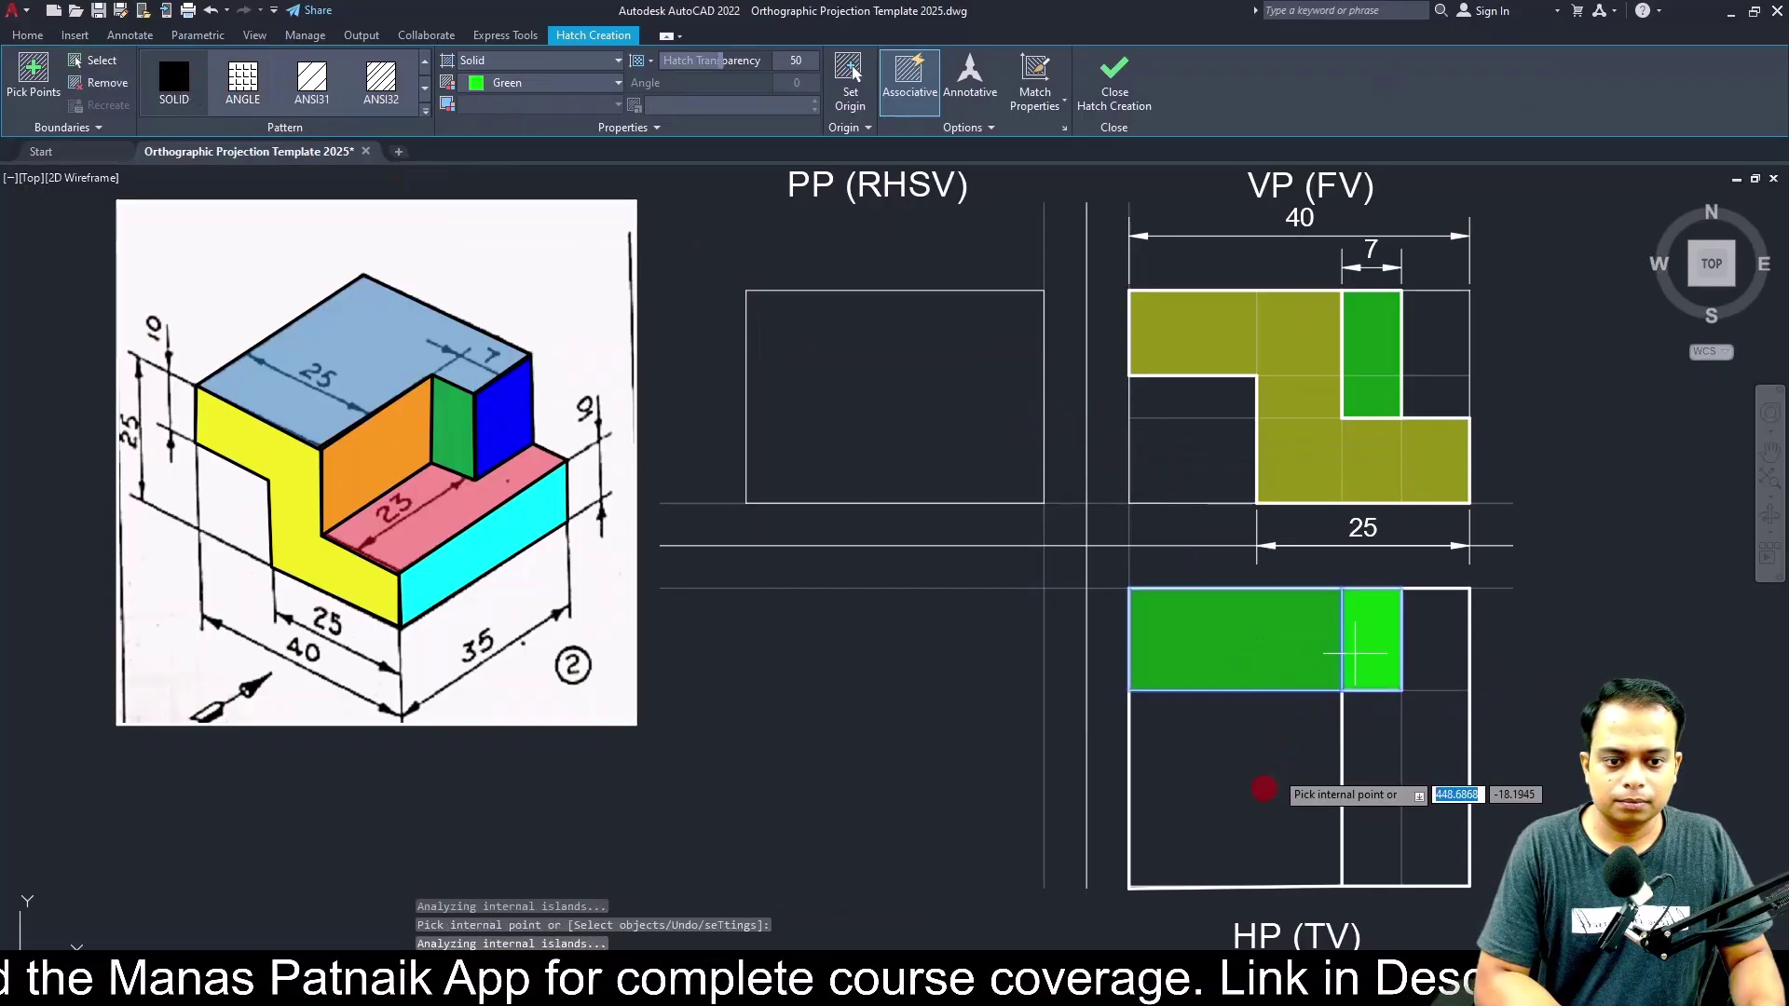
{"action": "left_click", "coordinate": [1263, 786]}
{"action": "key", "text": "Return"}
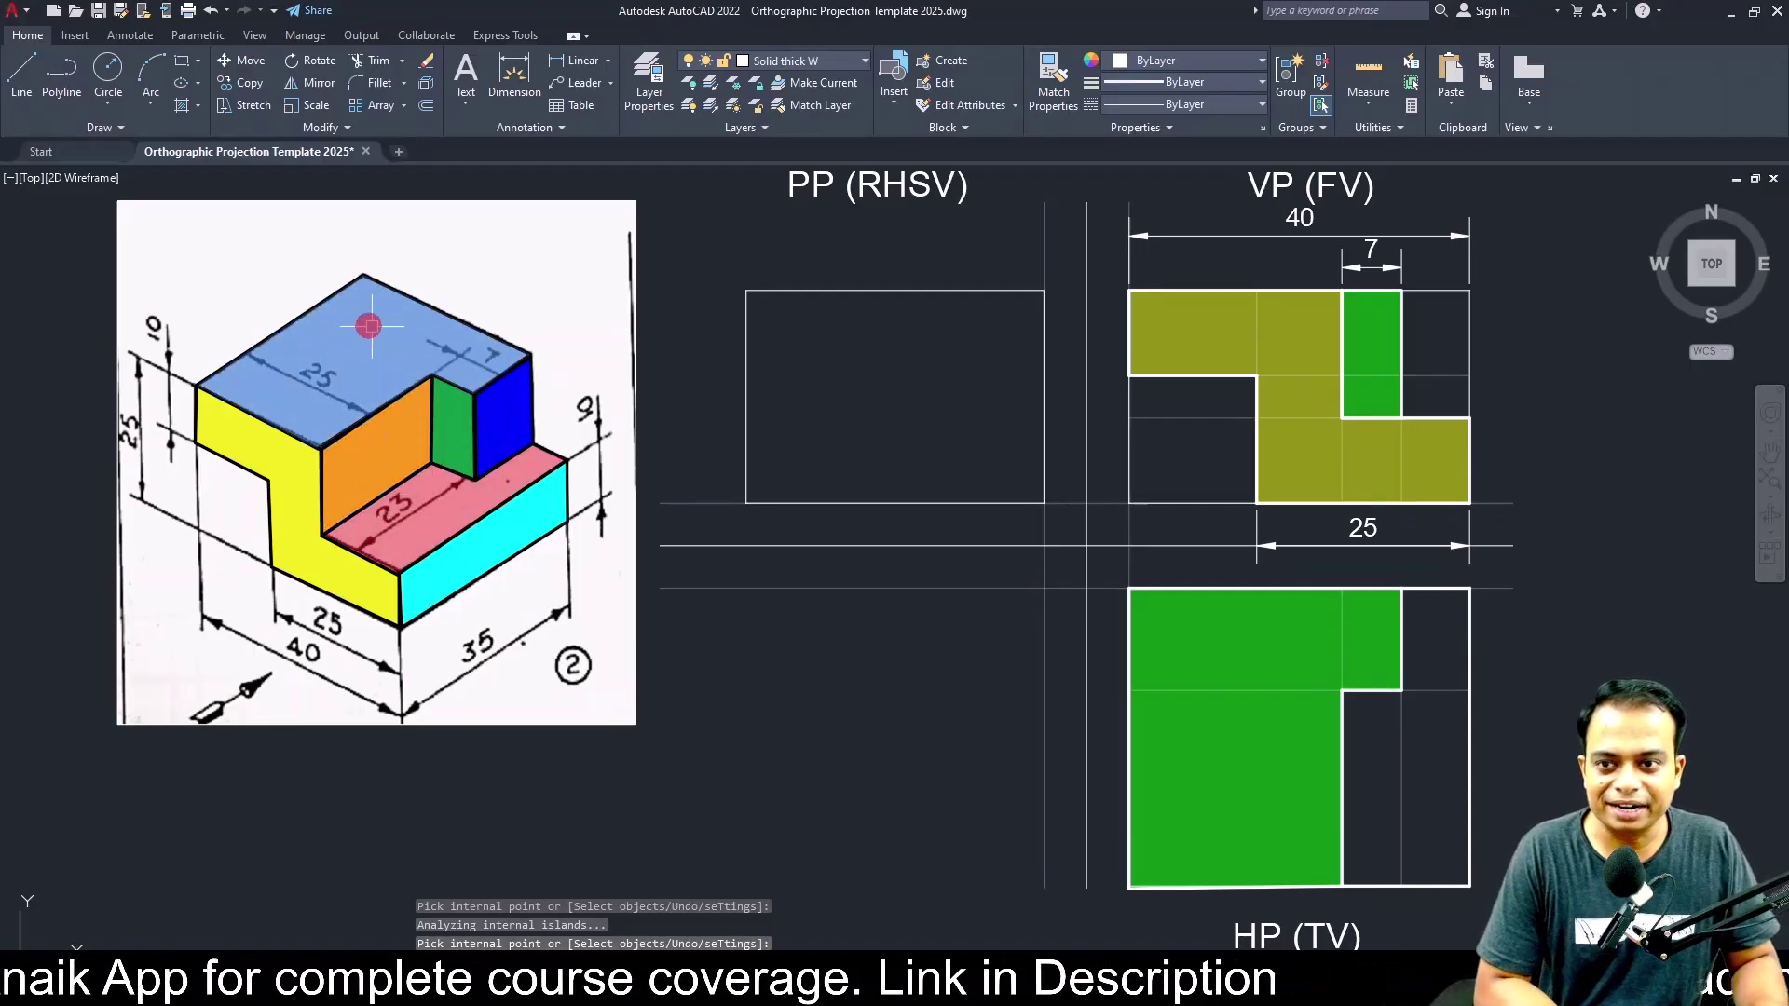
{"action": "key", "text": "Escape"}
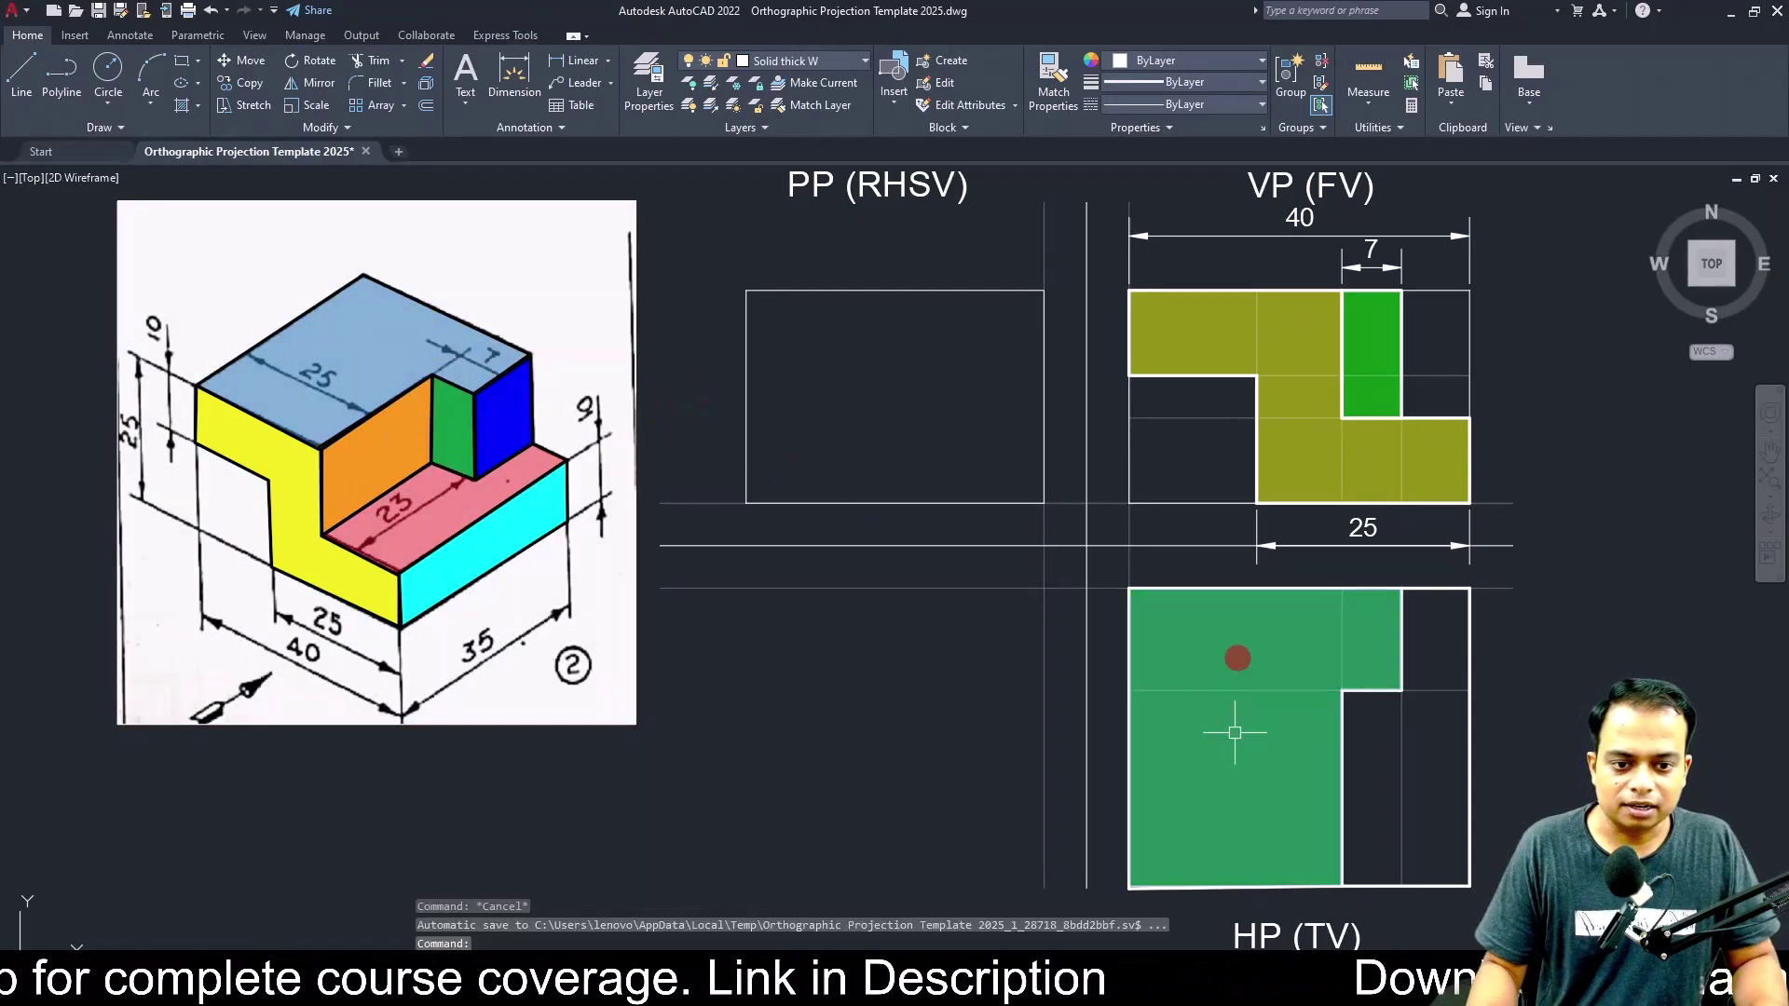
Recolour the top view's notched upper-face hatch blue to match the isometric picture.
{"action": "left_click", "coordinate": [1238, 658]}
{"action": "left_click", "coordinate": [1239, 652]}
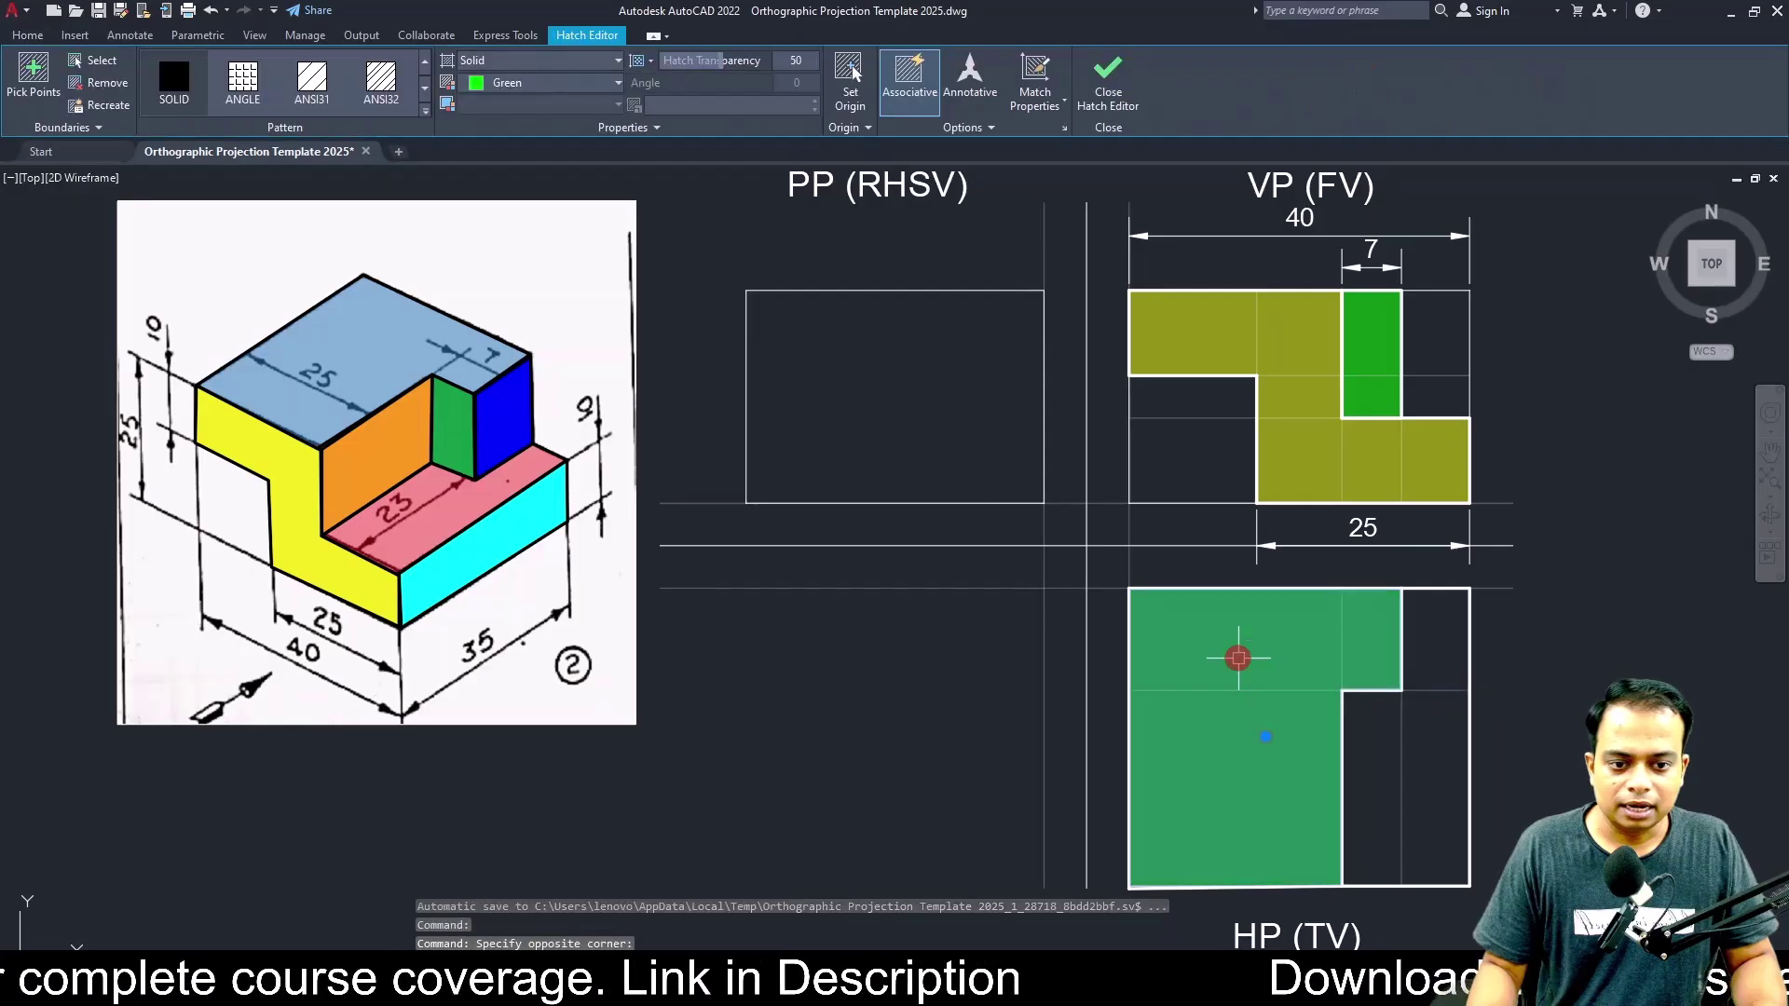
{"action": "left_click", "coordinate": [527, 87]}
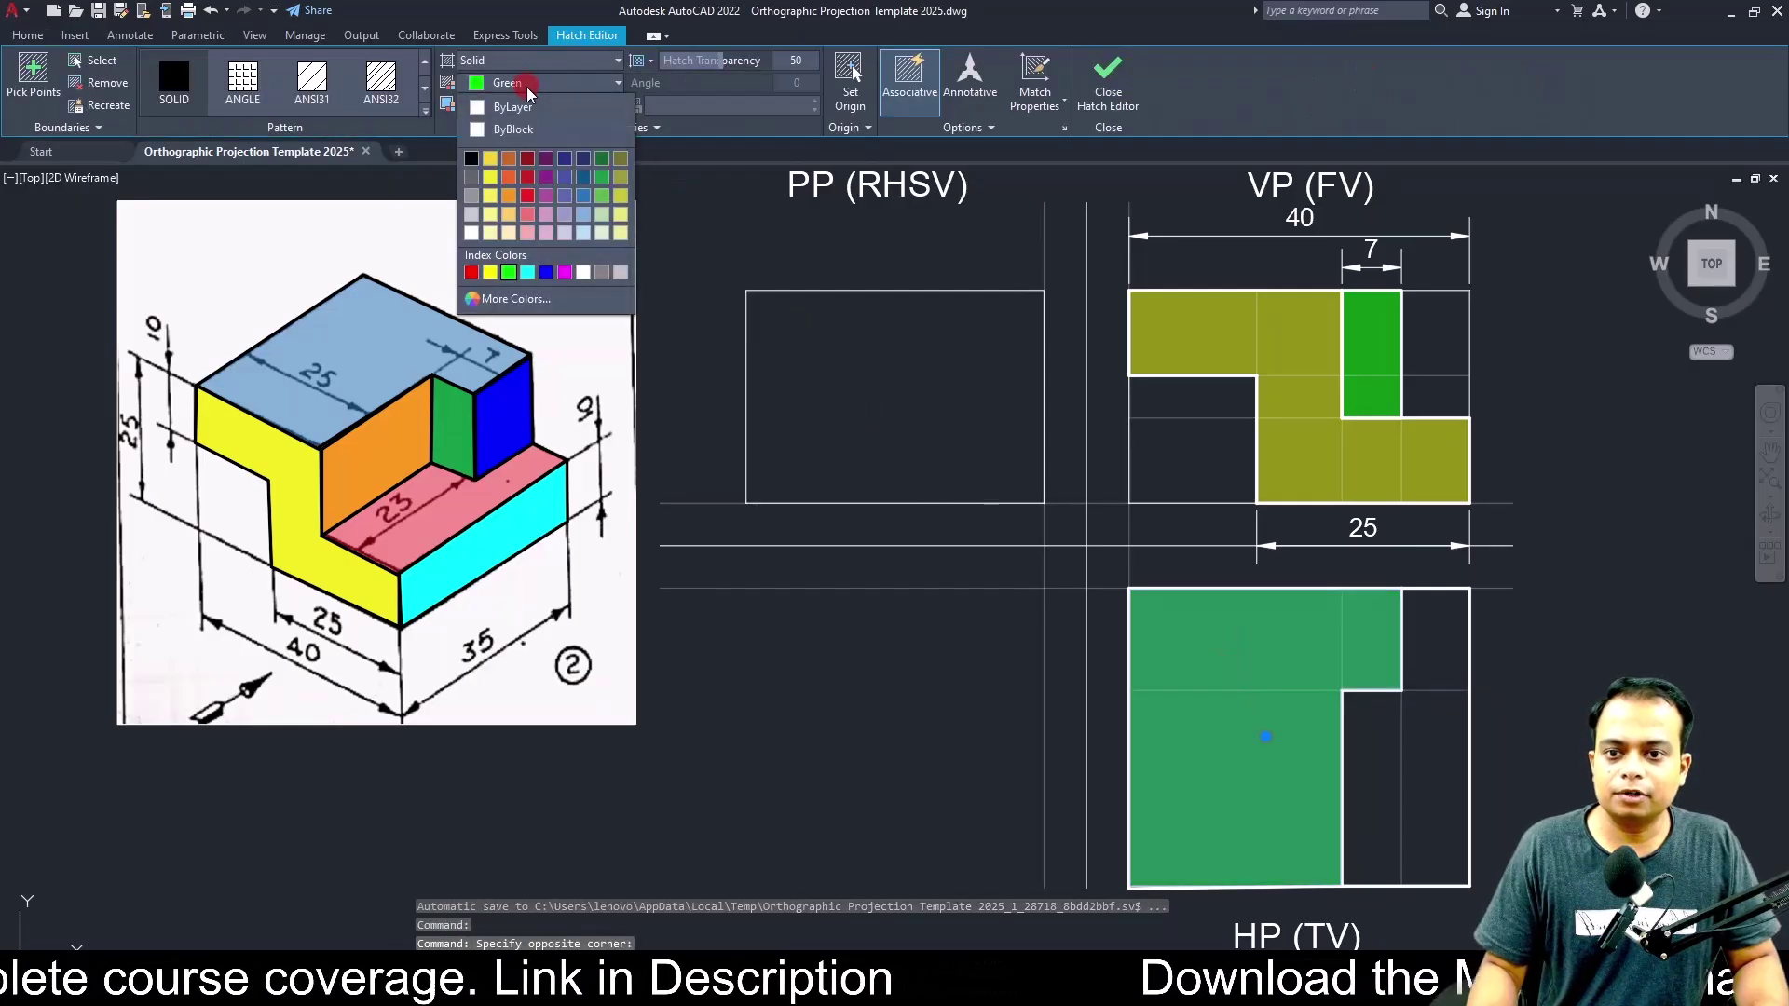
{"action": "left_click", "coordinate": [585, 201]}
{"action": "key", "text": "Escape"}
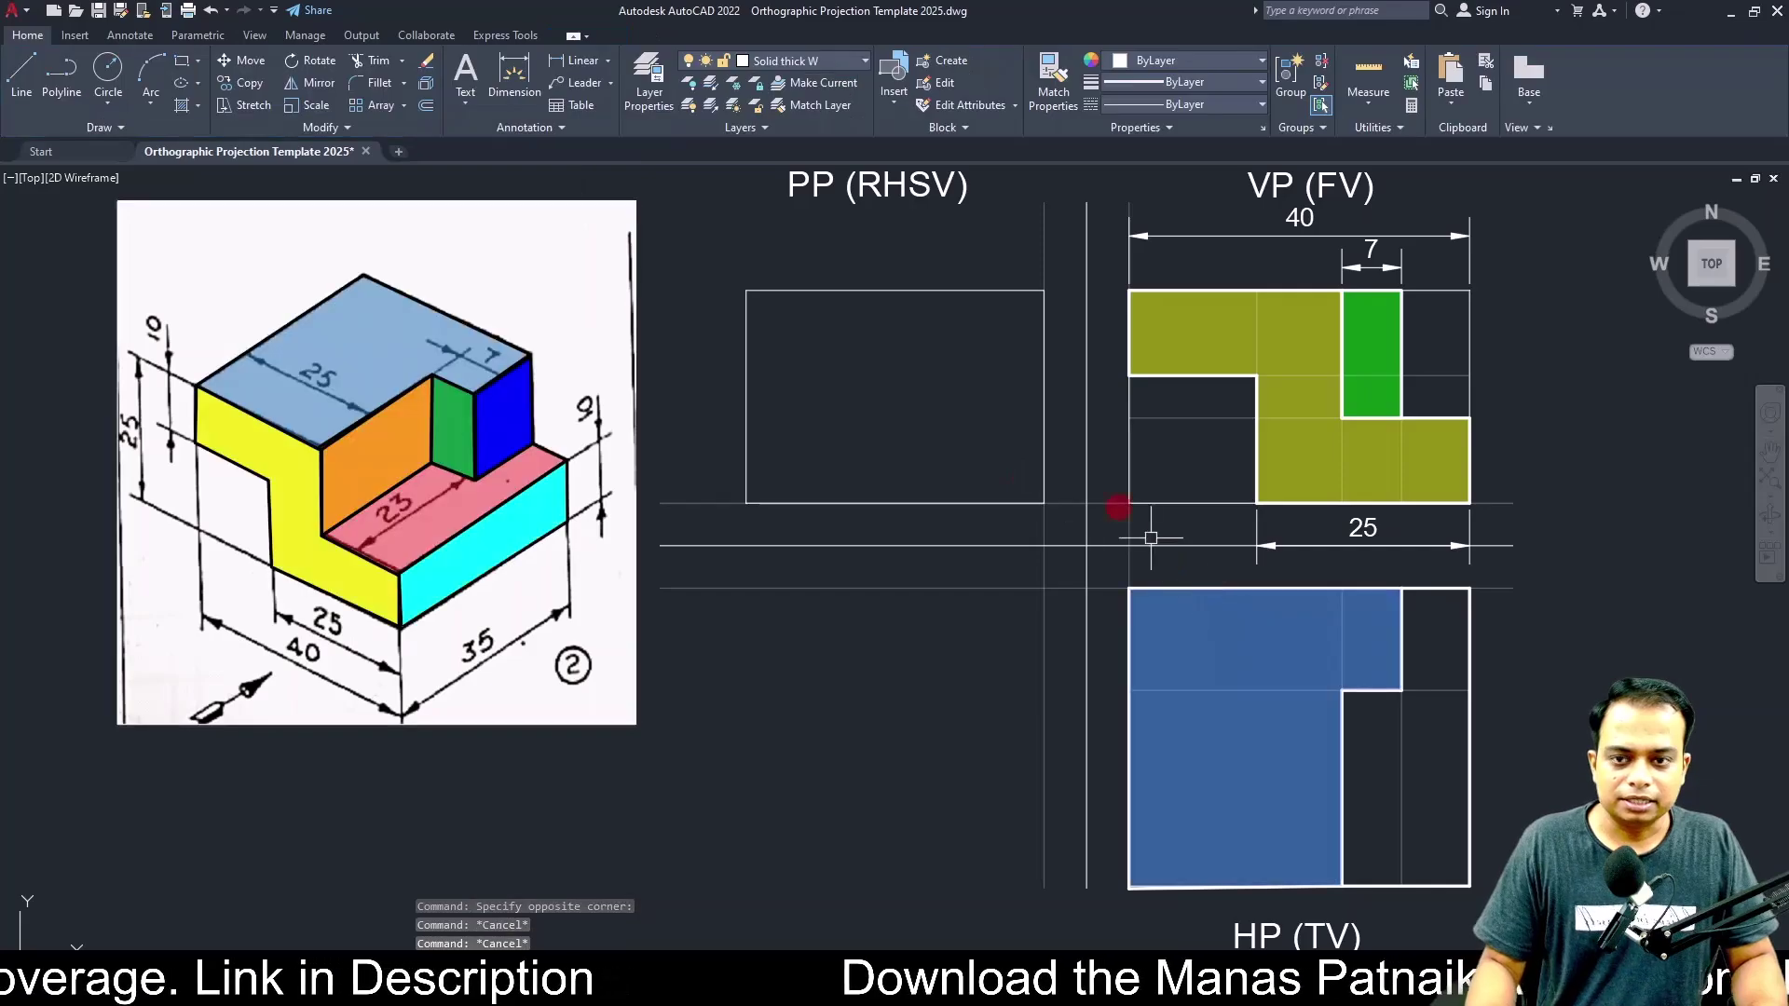
Hatch the three remaining ledge regions of the top view with a solid red fill.
{"action": "key", "text": "Return"}
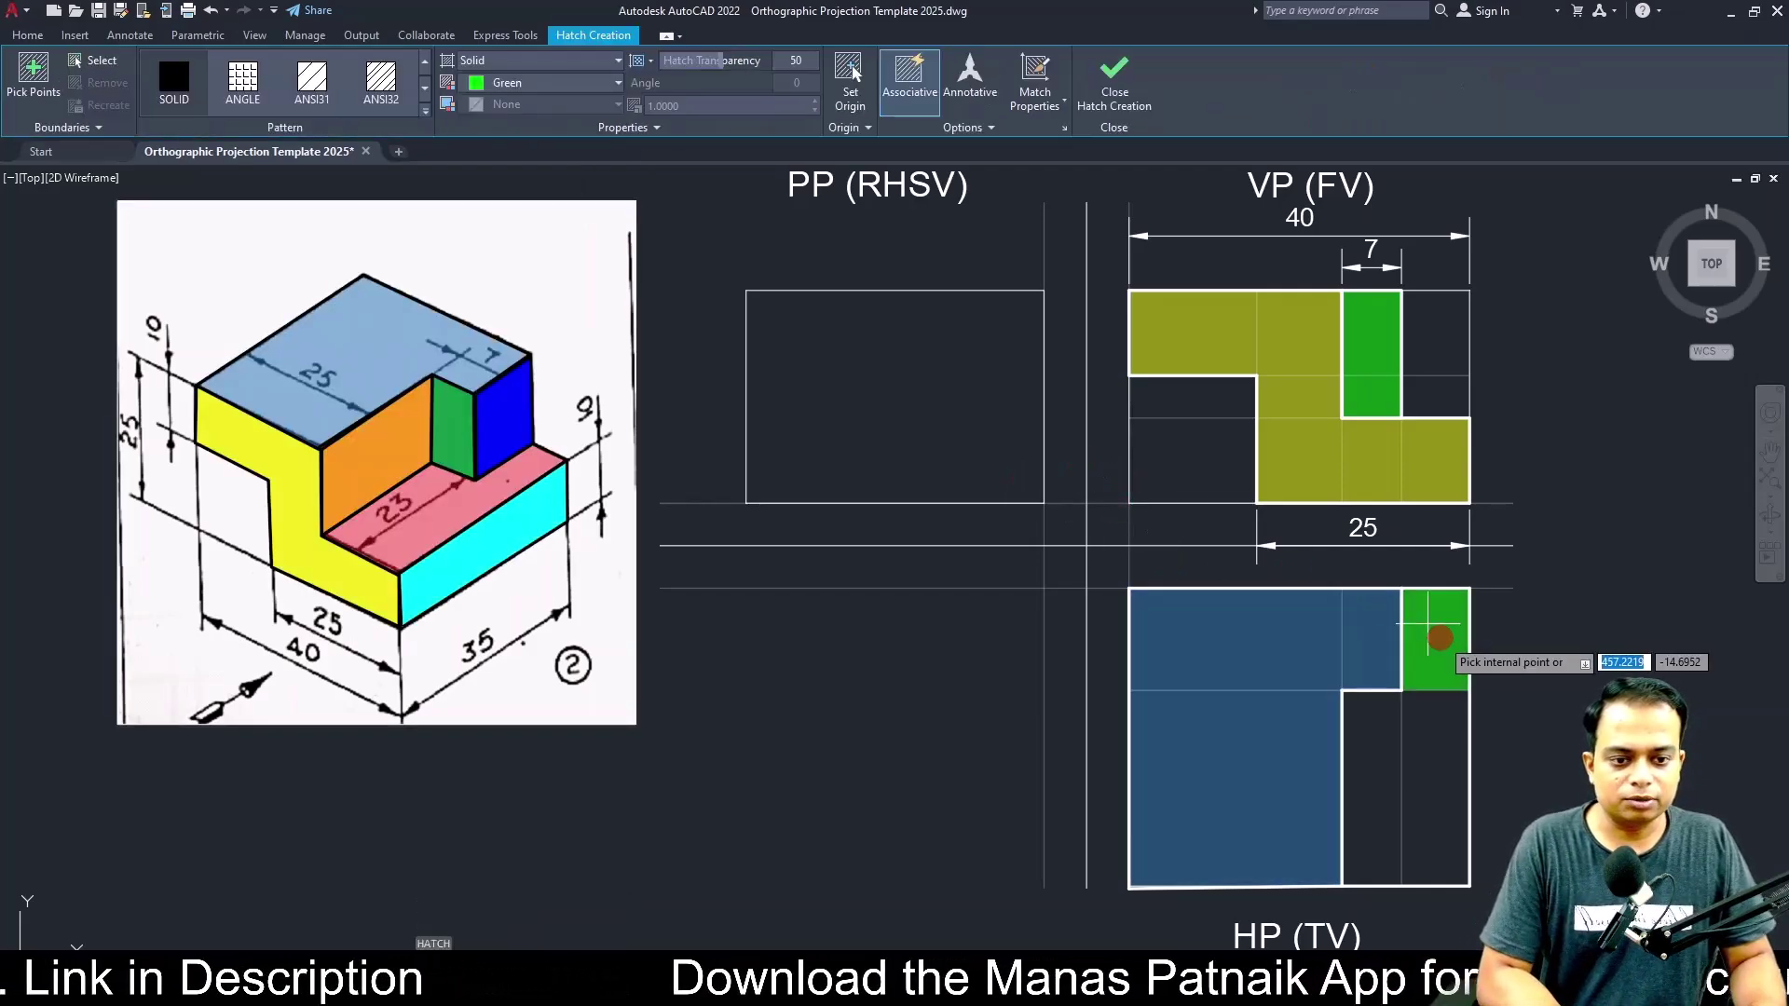
{"action": "left_click", "coordinate": [1440, 638]}
{"action": "left_click", "coordinate": [1429, 746]}
{"action": "left_click", "coordinate": [1378, 771]}
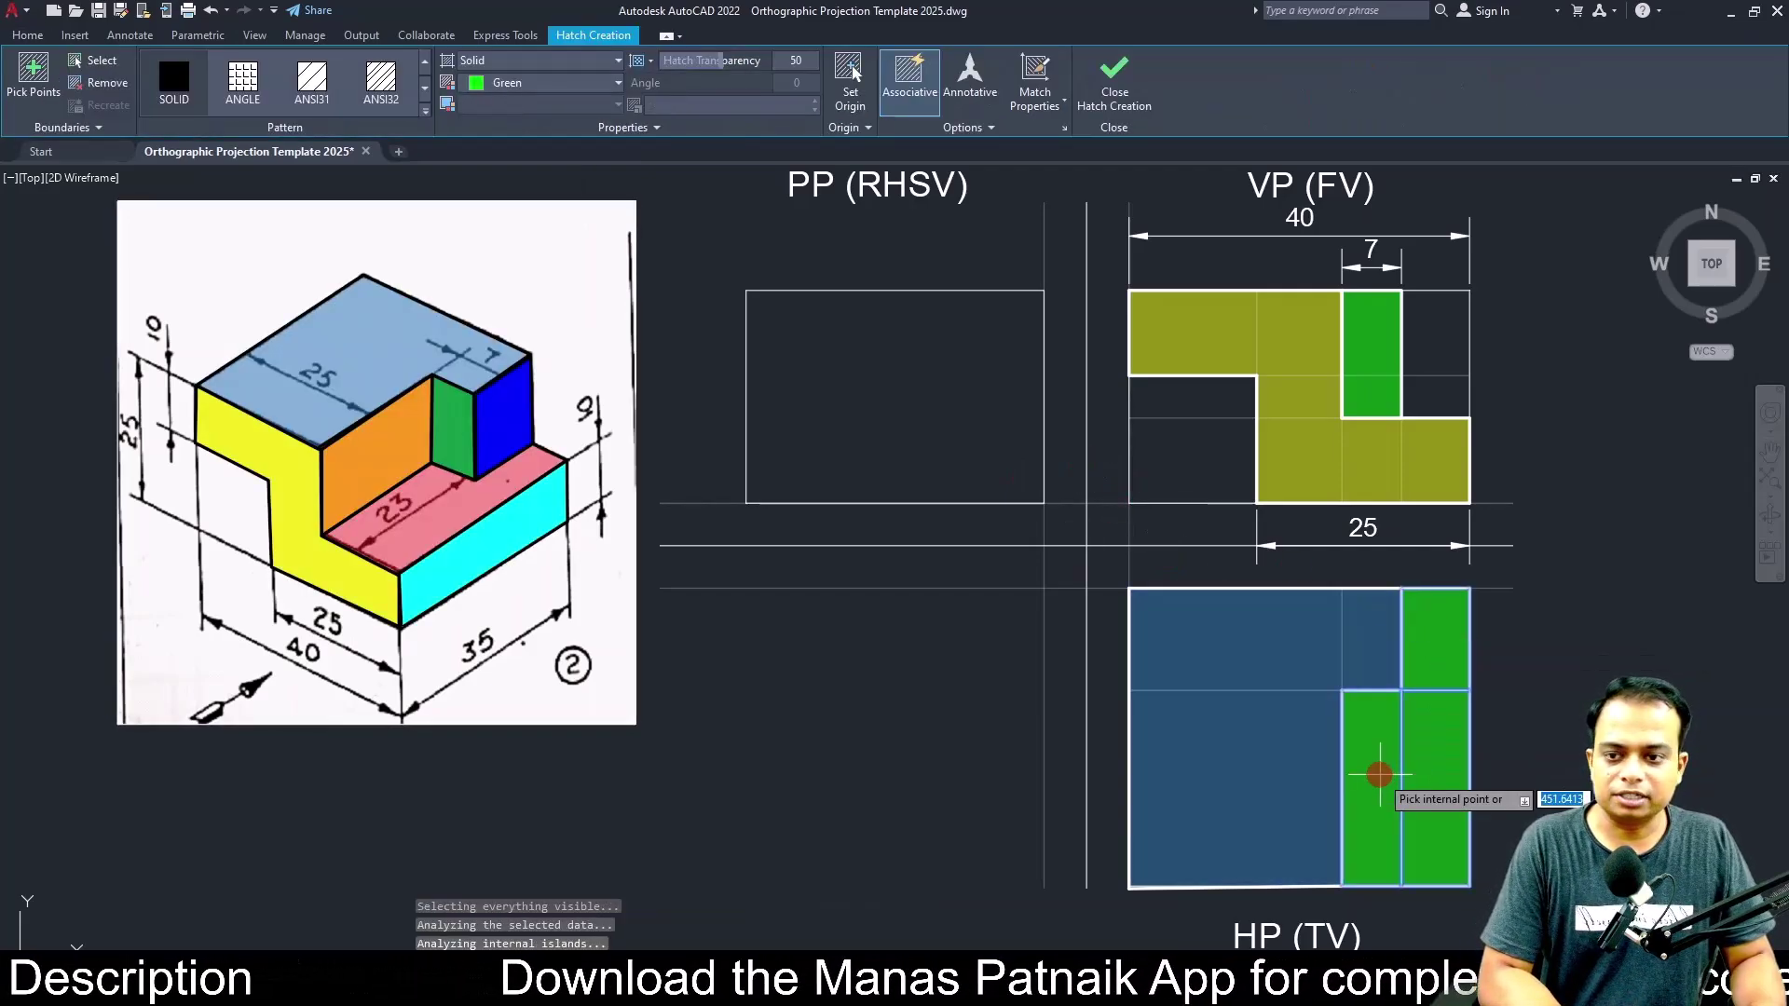
{"action": "left_click", "coordinate": [591, 82]}
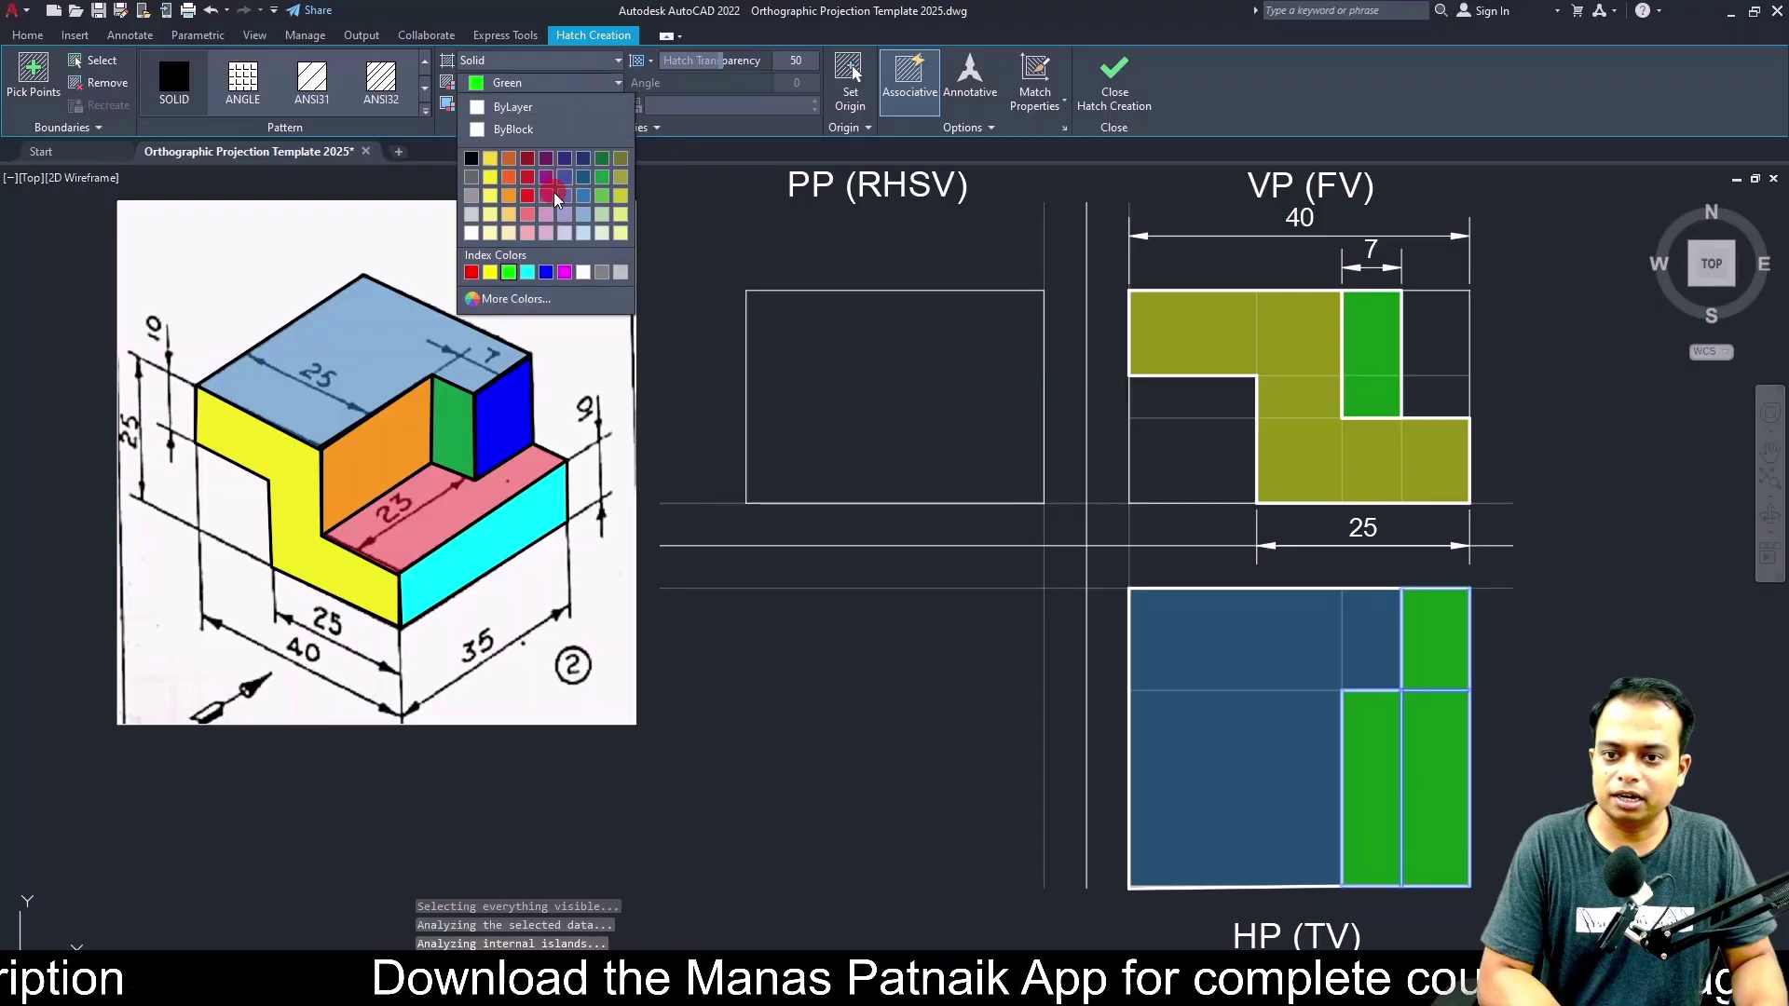
{"action": "left_click", "coordinate": [472, 271]}
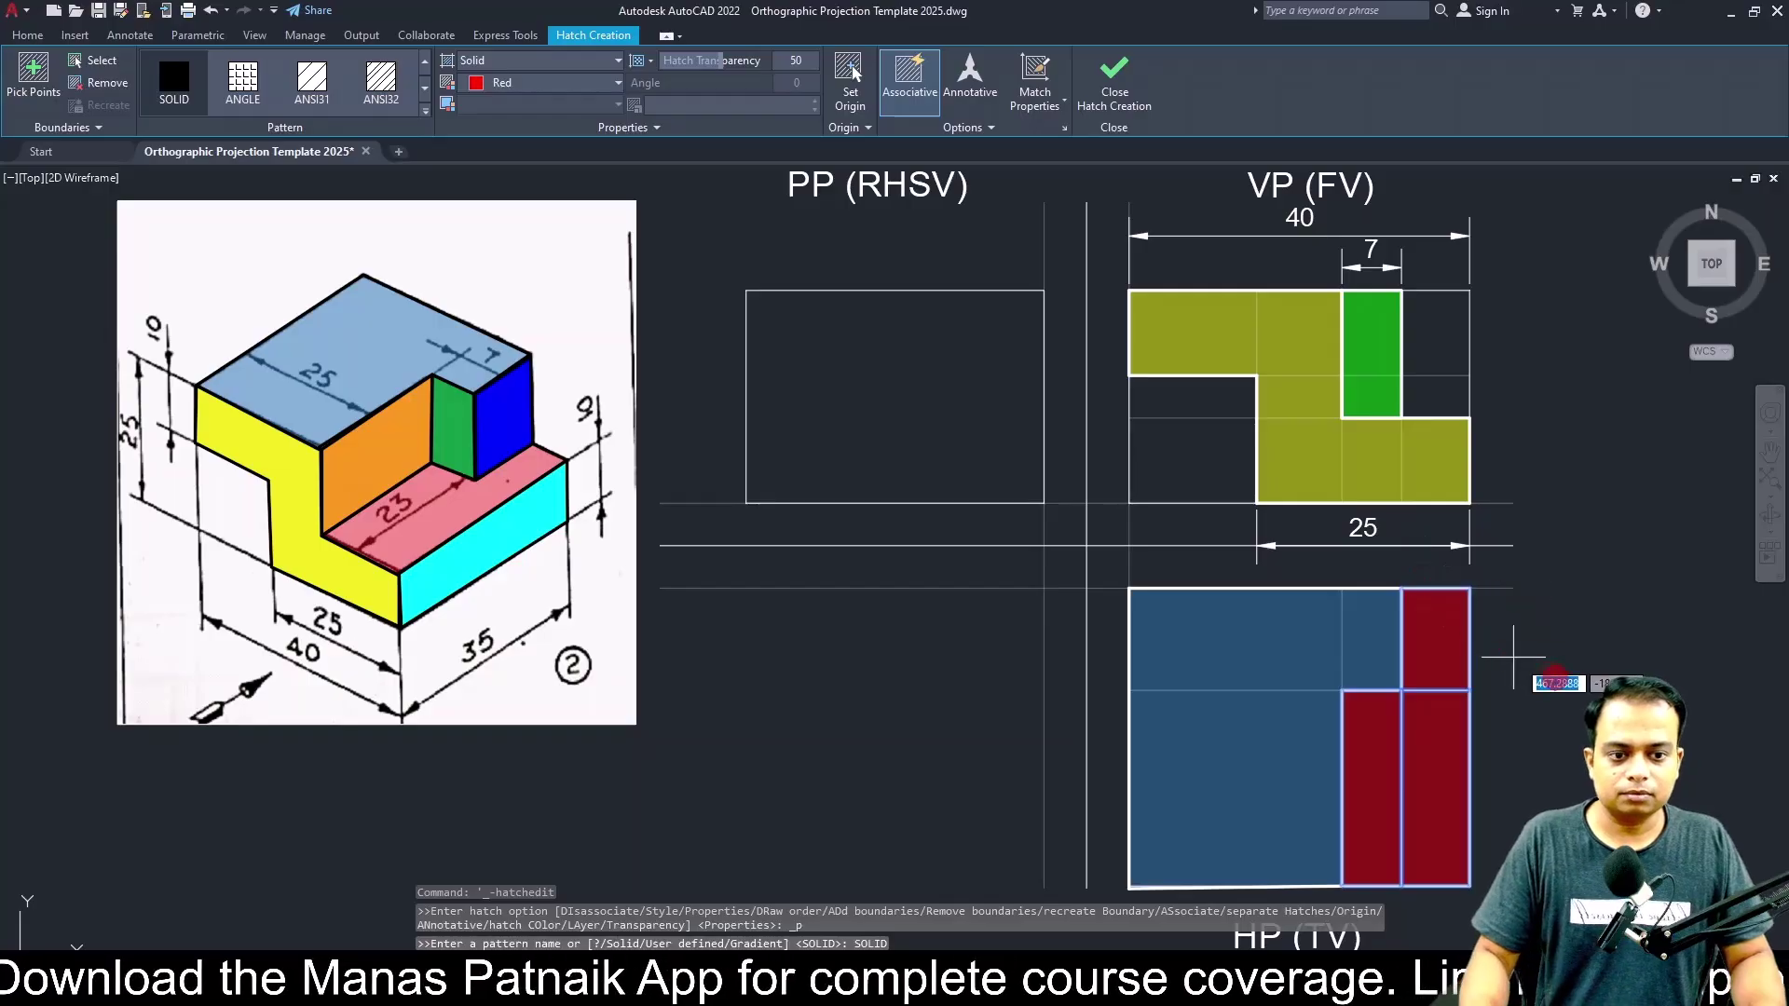
{"action": "key", "text": "Escape"}
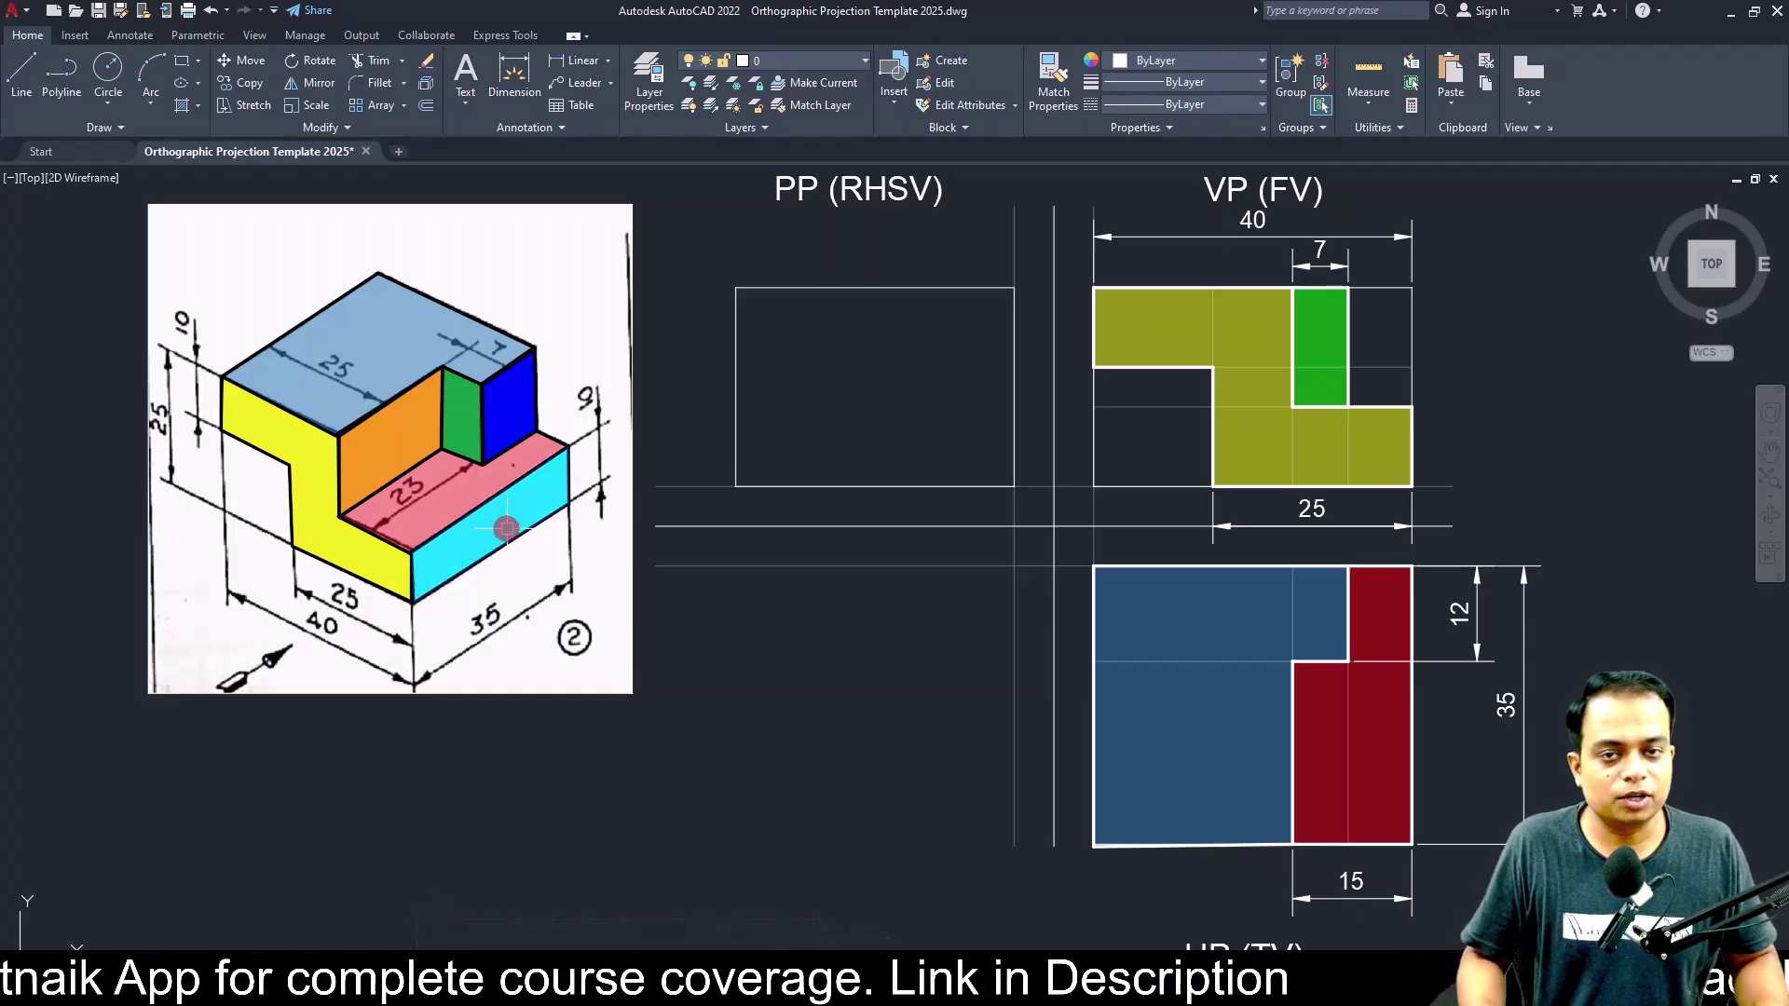
{"action": "left_click", "coordinate": [386, 406]}
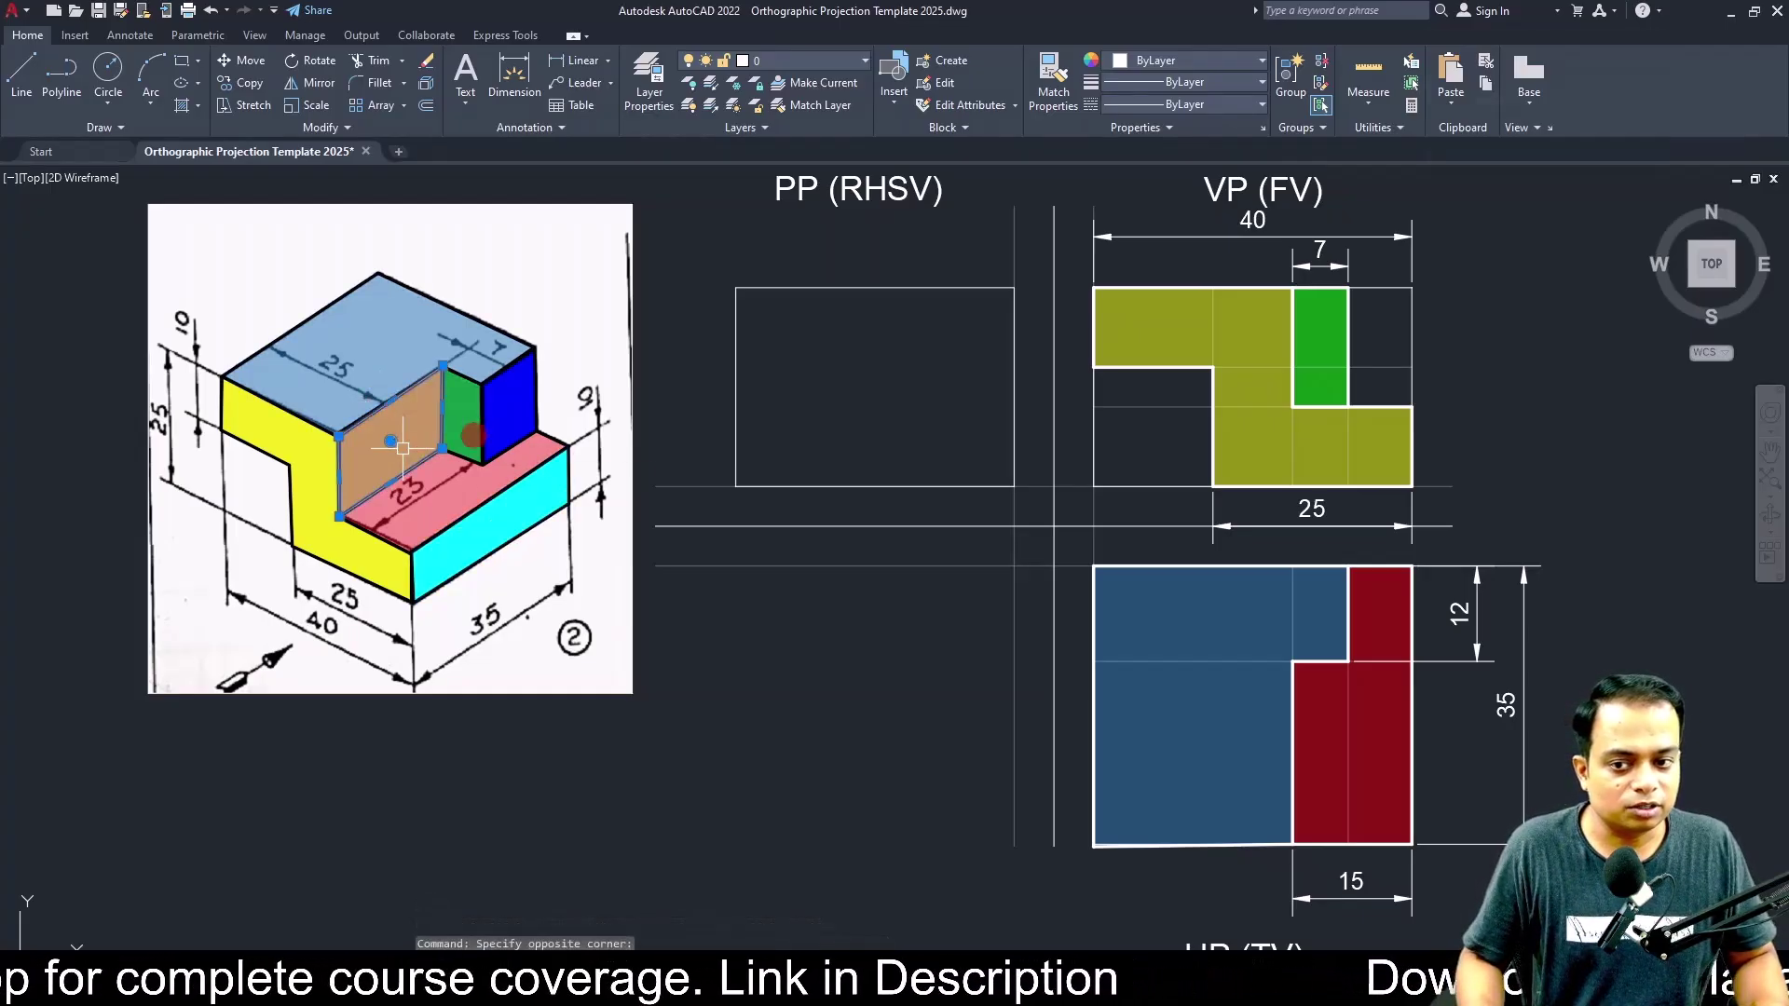
{"action": "left_click", "coordinate": [511, 407]}
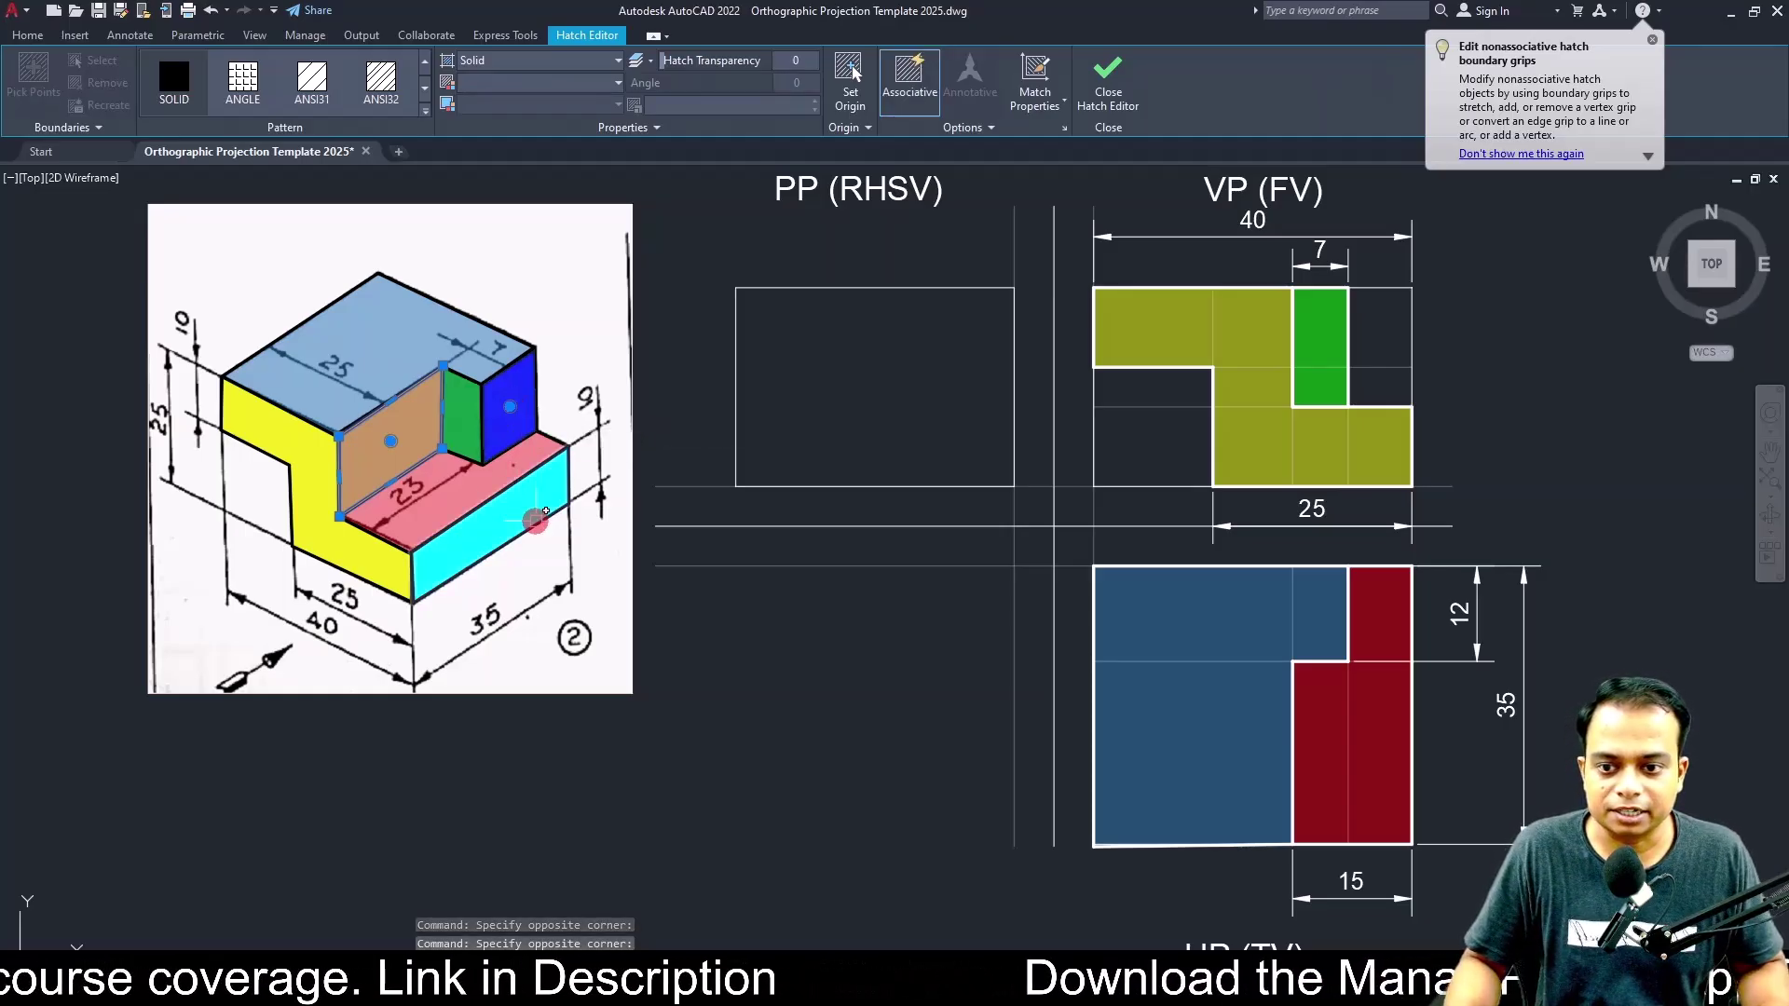
{"action": "key", "text": "Escape"}
Offset the bottom edge of the right-hand side view upward by 10 mm.
{"action": "type", "text": "o"}
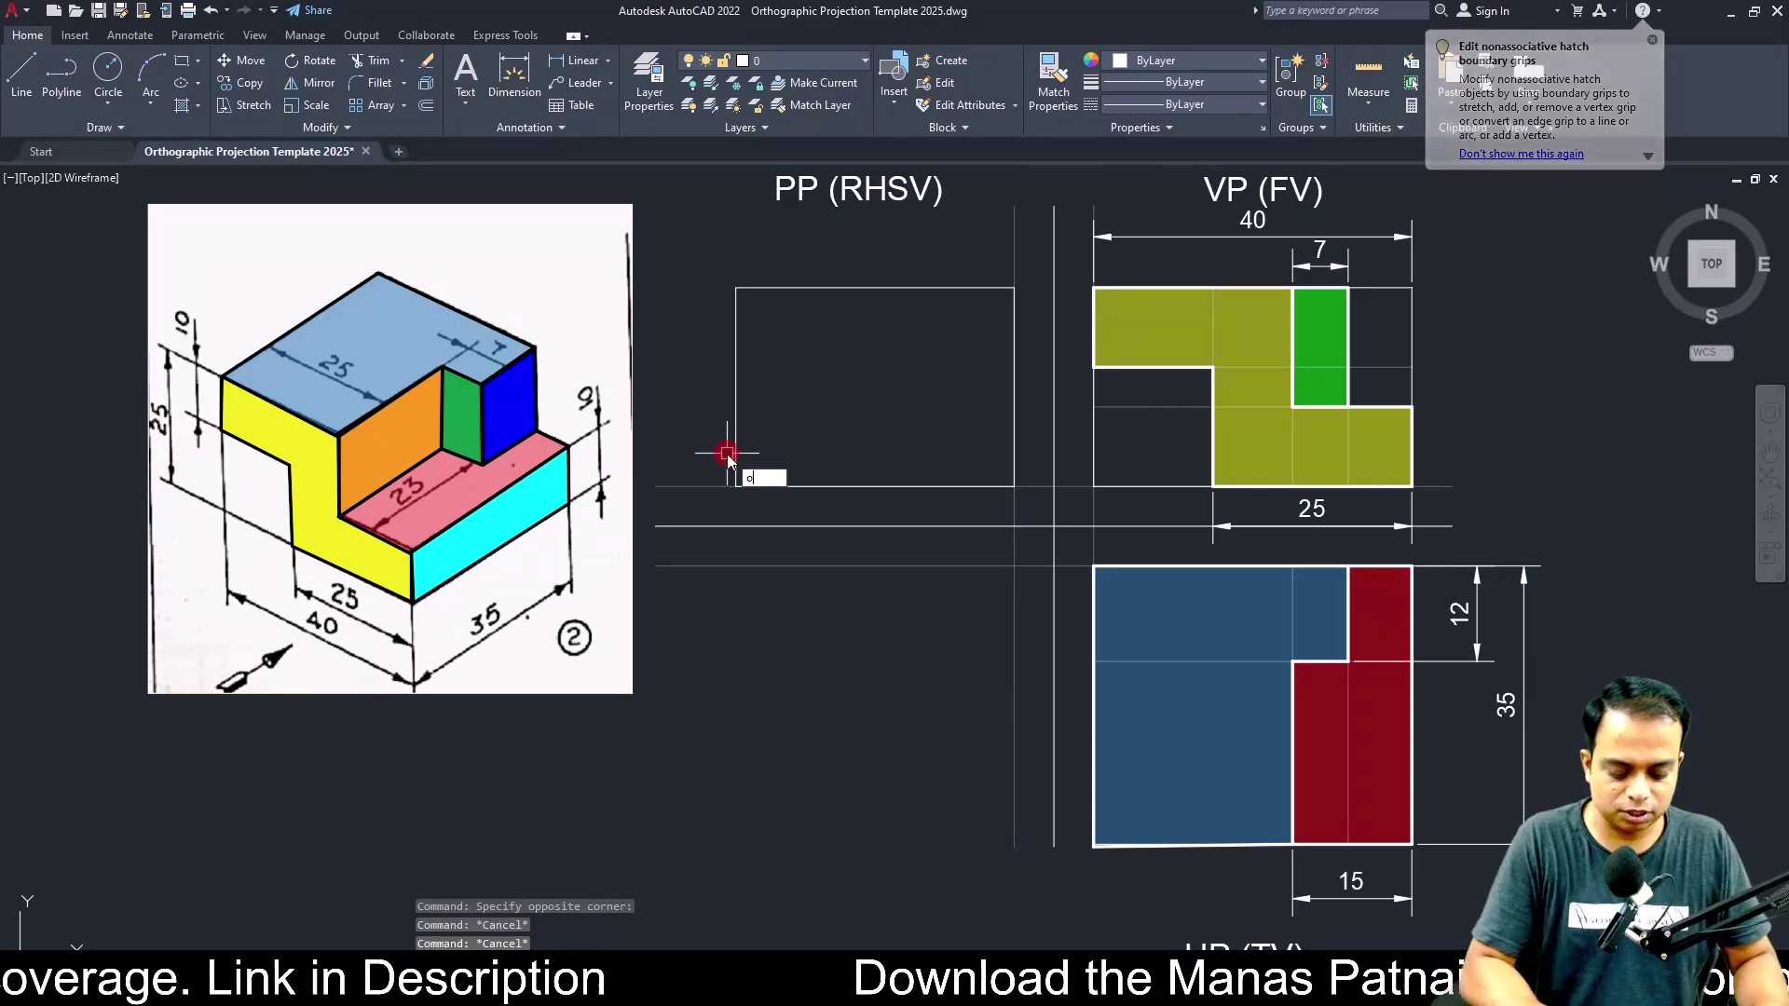
{"action": "key", "text": "Return"}
{"action": "key", "text": "Return"}
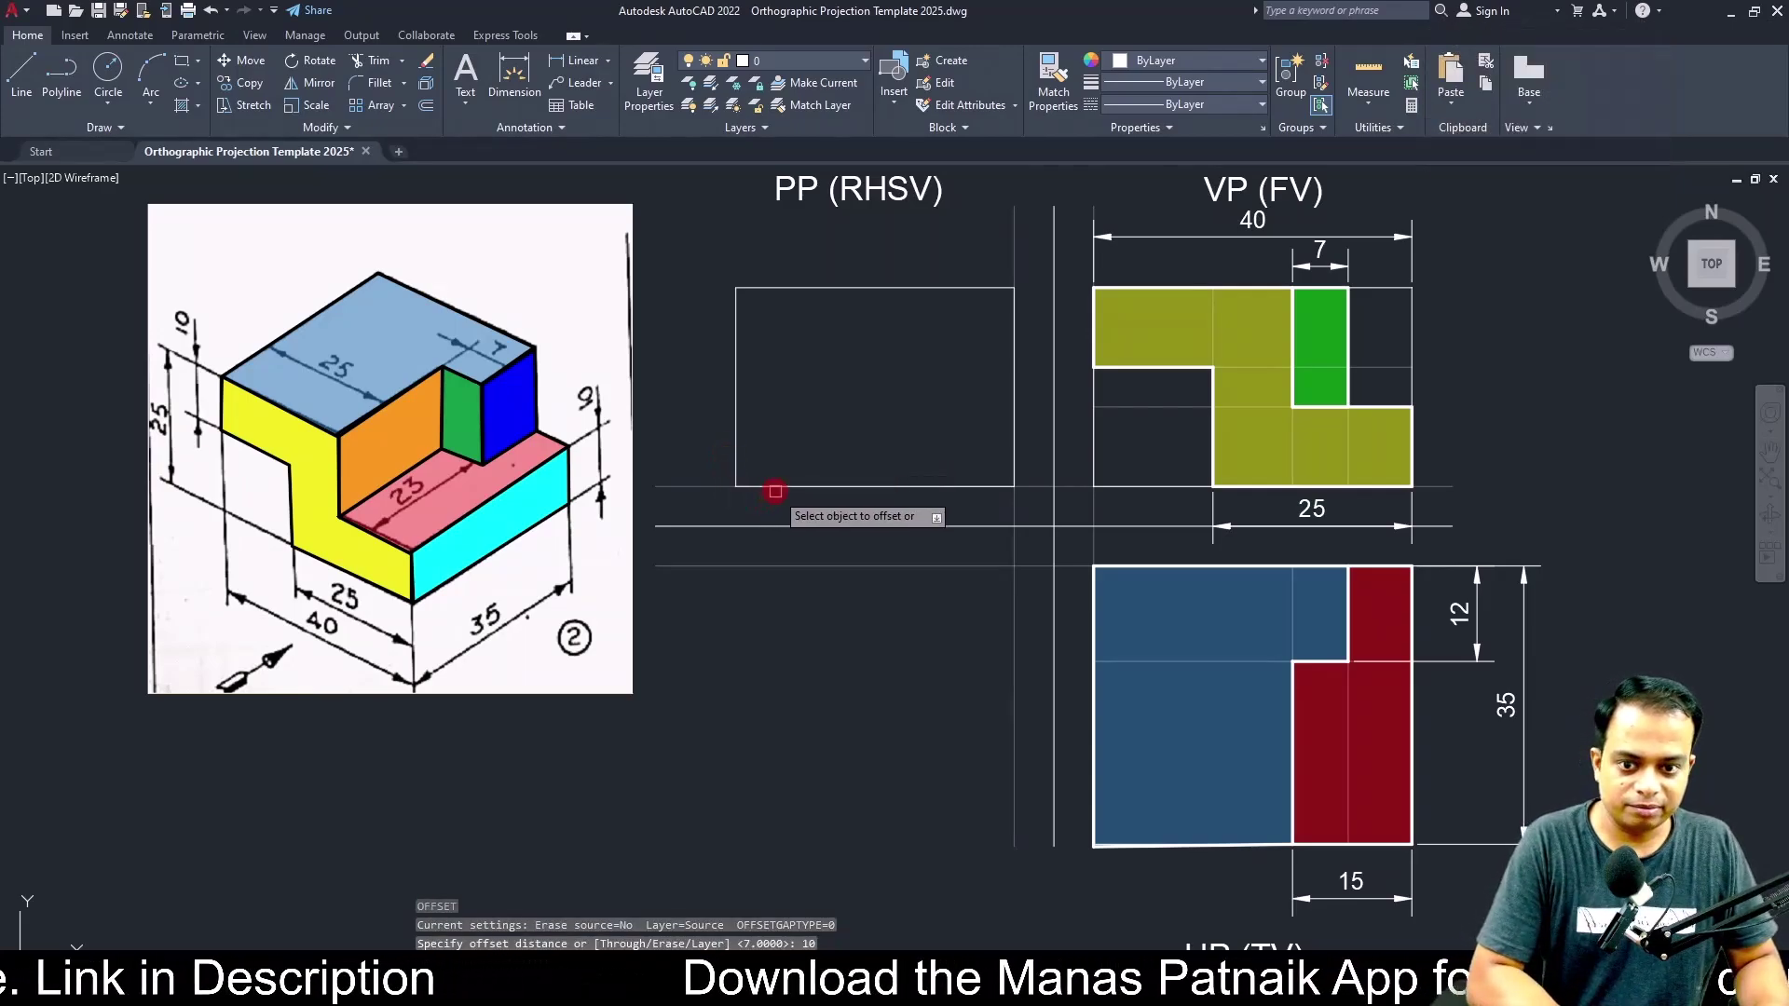
{"action": "left_click", "coordinate": [783, 486]}
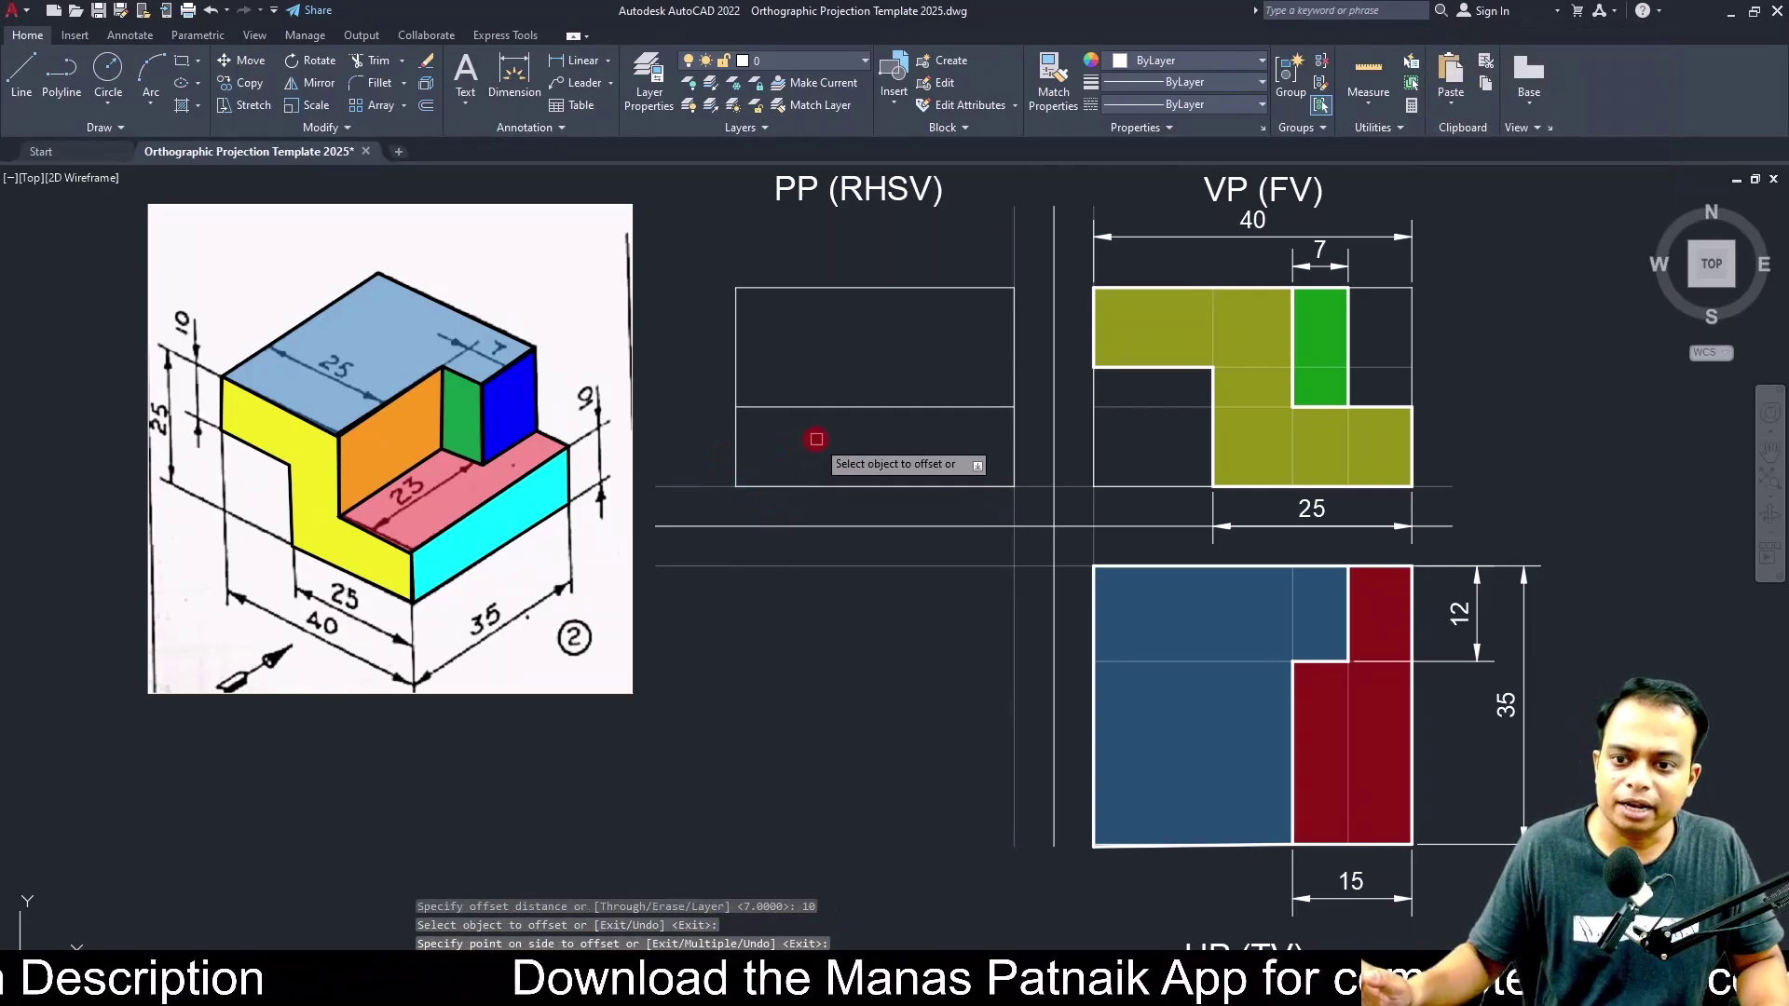
{"action": "key", "text": "Escape"}
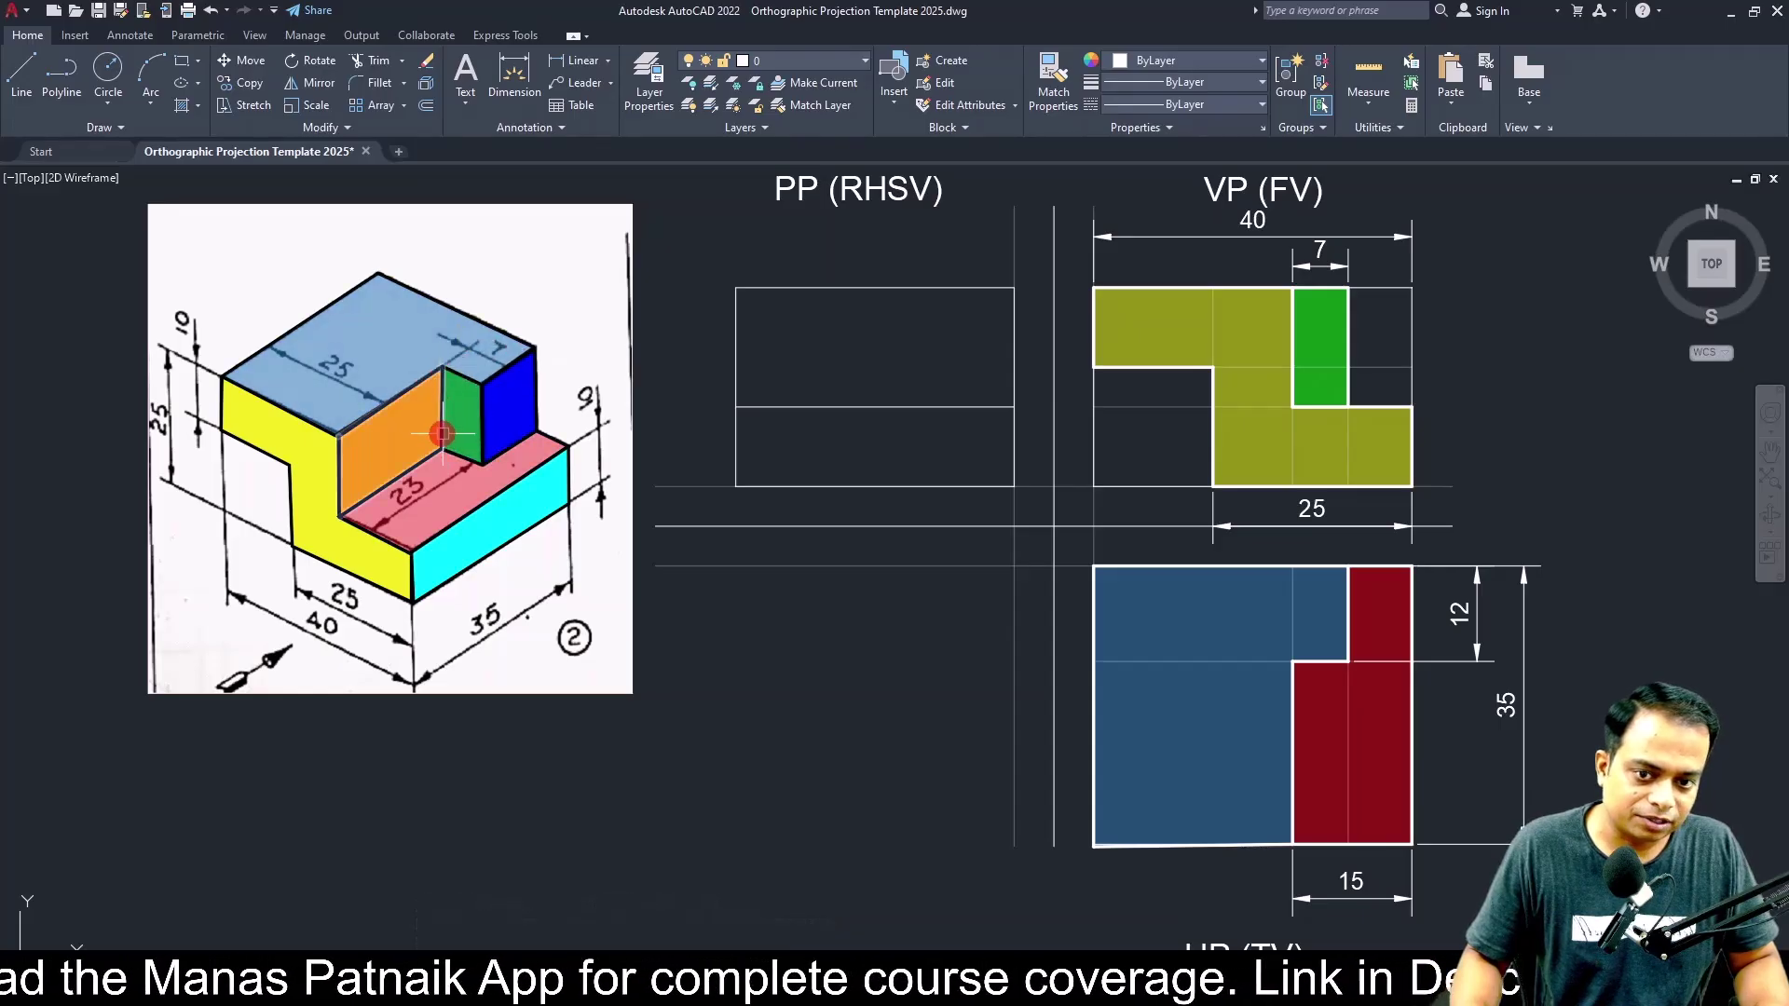
Offset the left edge of the right-hand side view 23 mm to the right.
{"action": "type", "text": "o"}
{"action": "key", "text": "Return"}
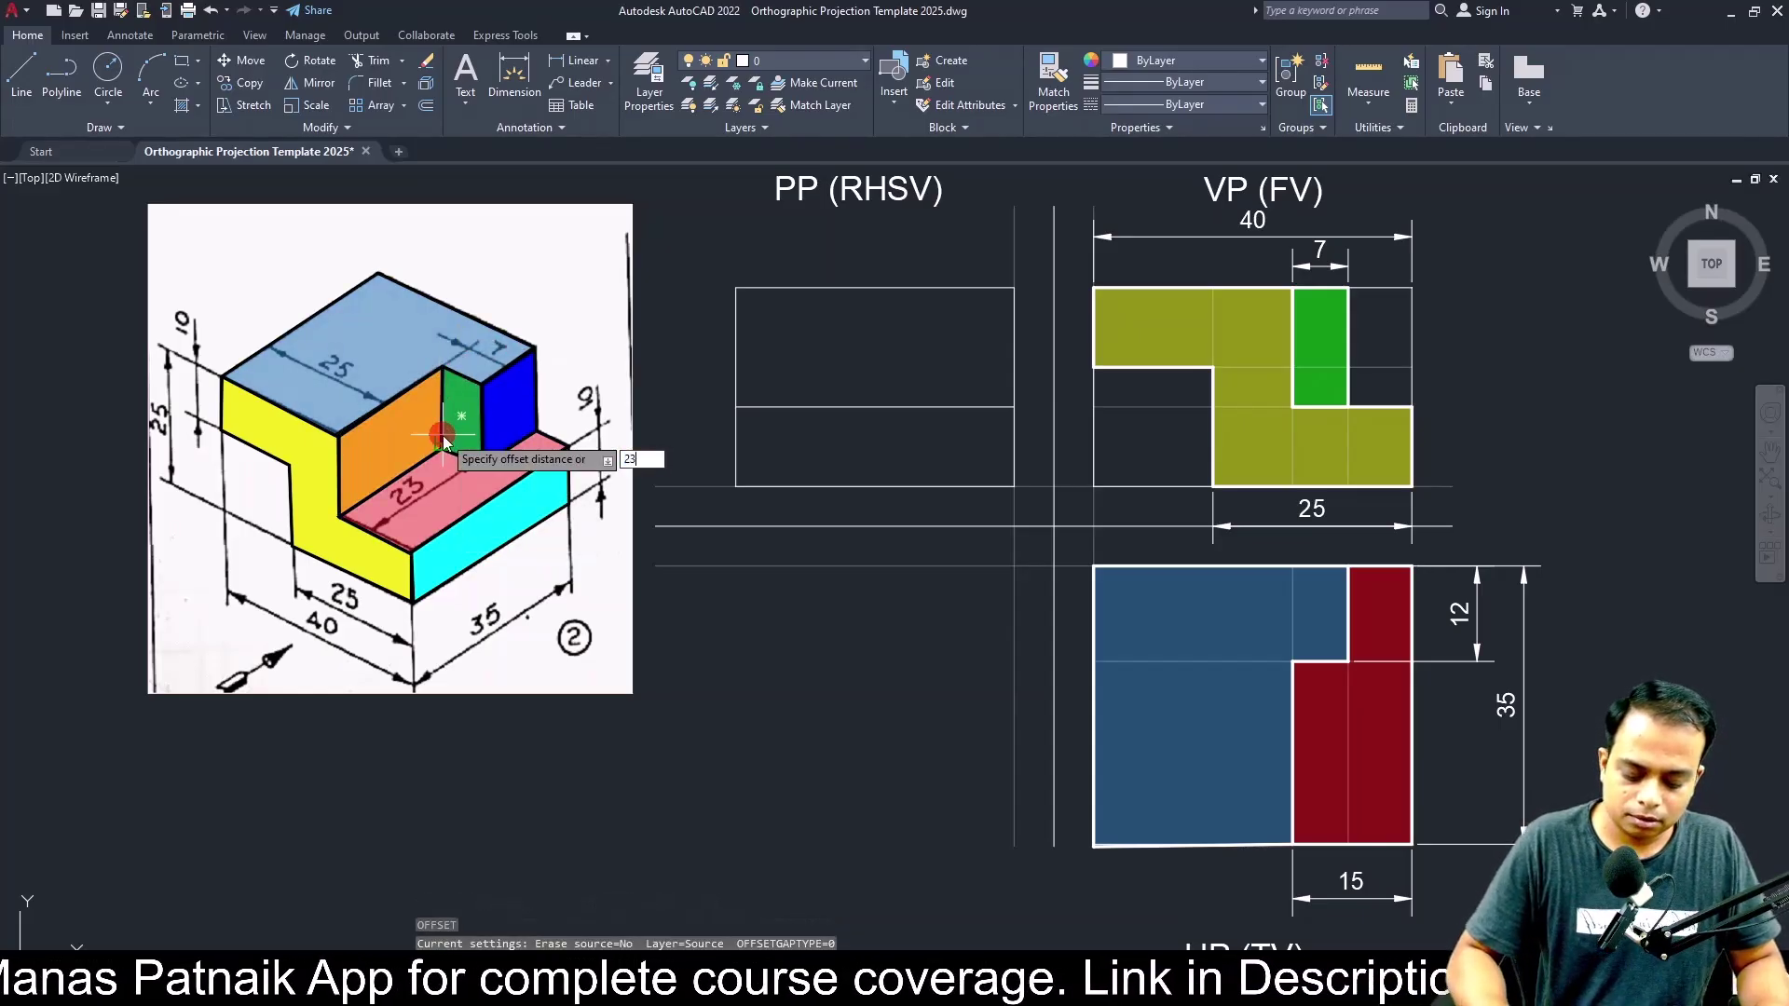
{"action": "type", "text": "23"}
{"action": "key", "text": "Return"}
{"action": "left_click", "coordinate": [735, 351]}
{"action": "left_click", "coordinate": [892, 348]}
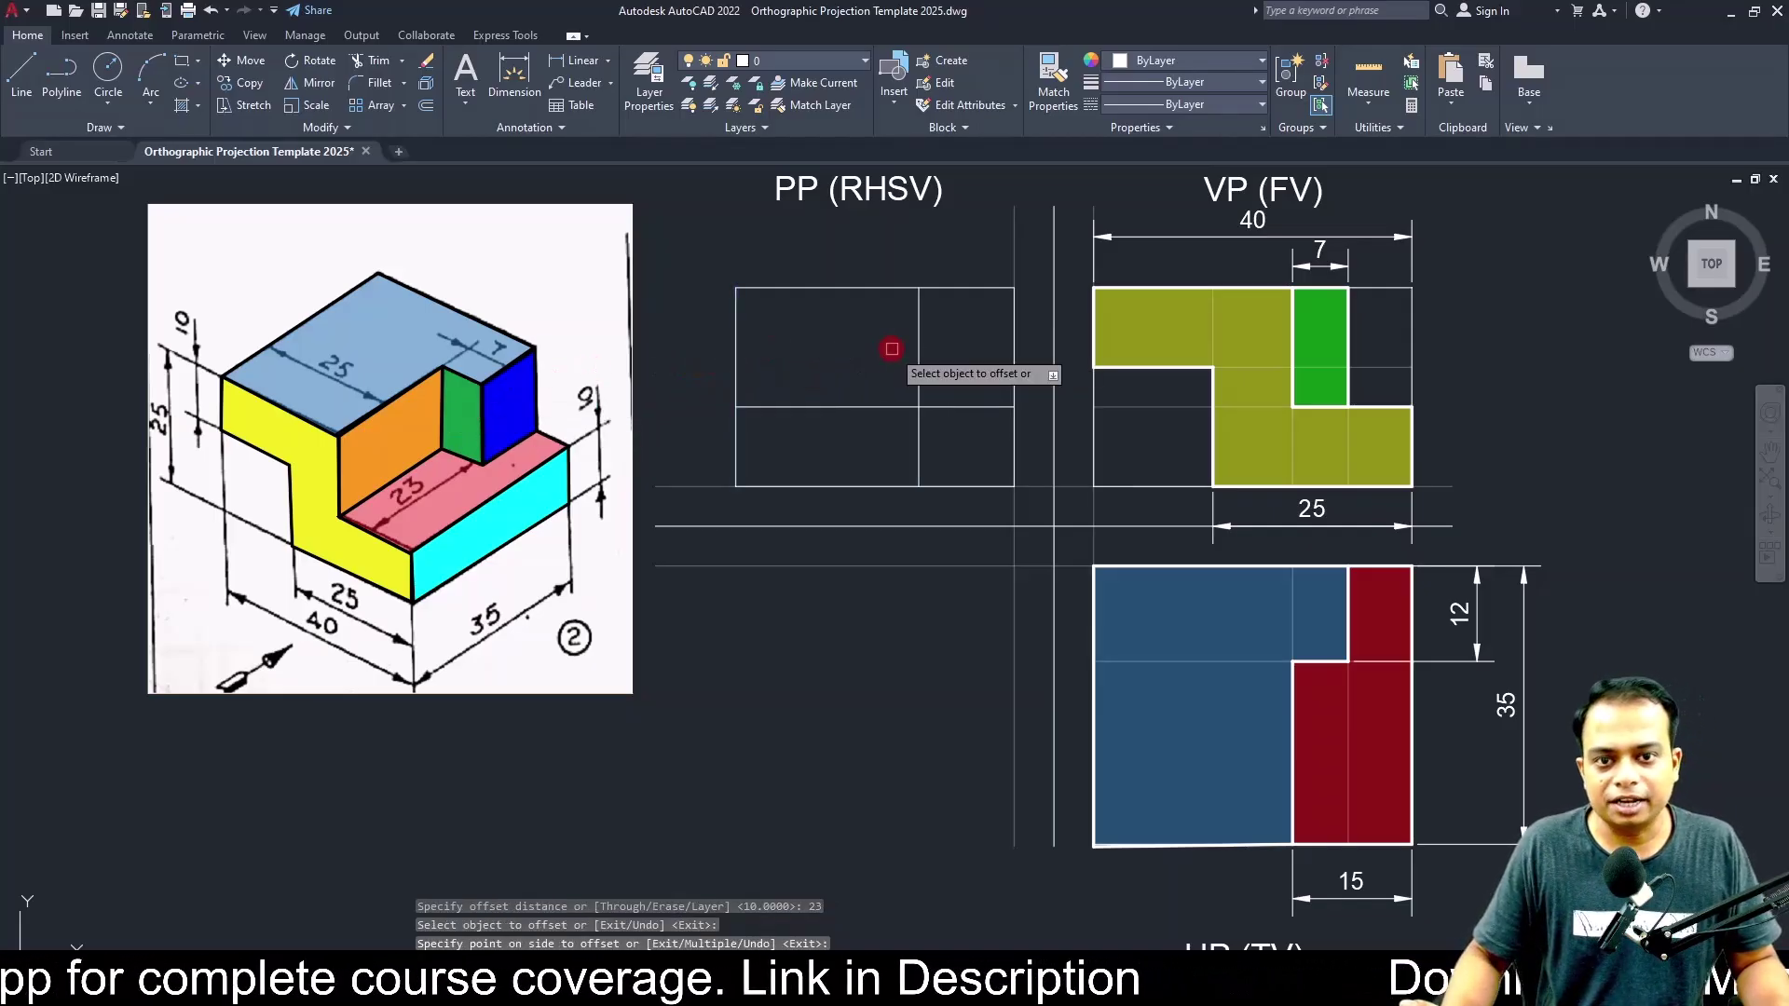
On the Solid thick W layer, draw a rectangle around the full-width lower band of the right-hand side view.
{"action": "left_click", "coordinate": [863, 62]}
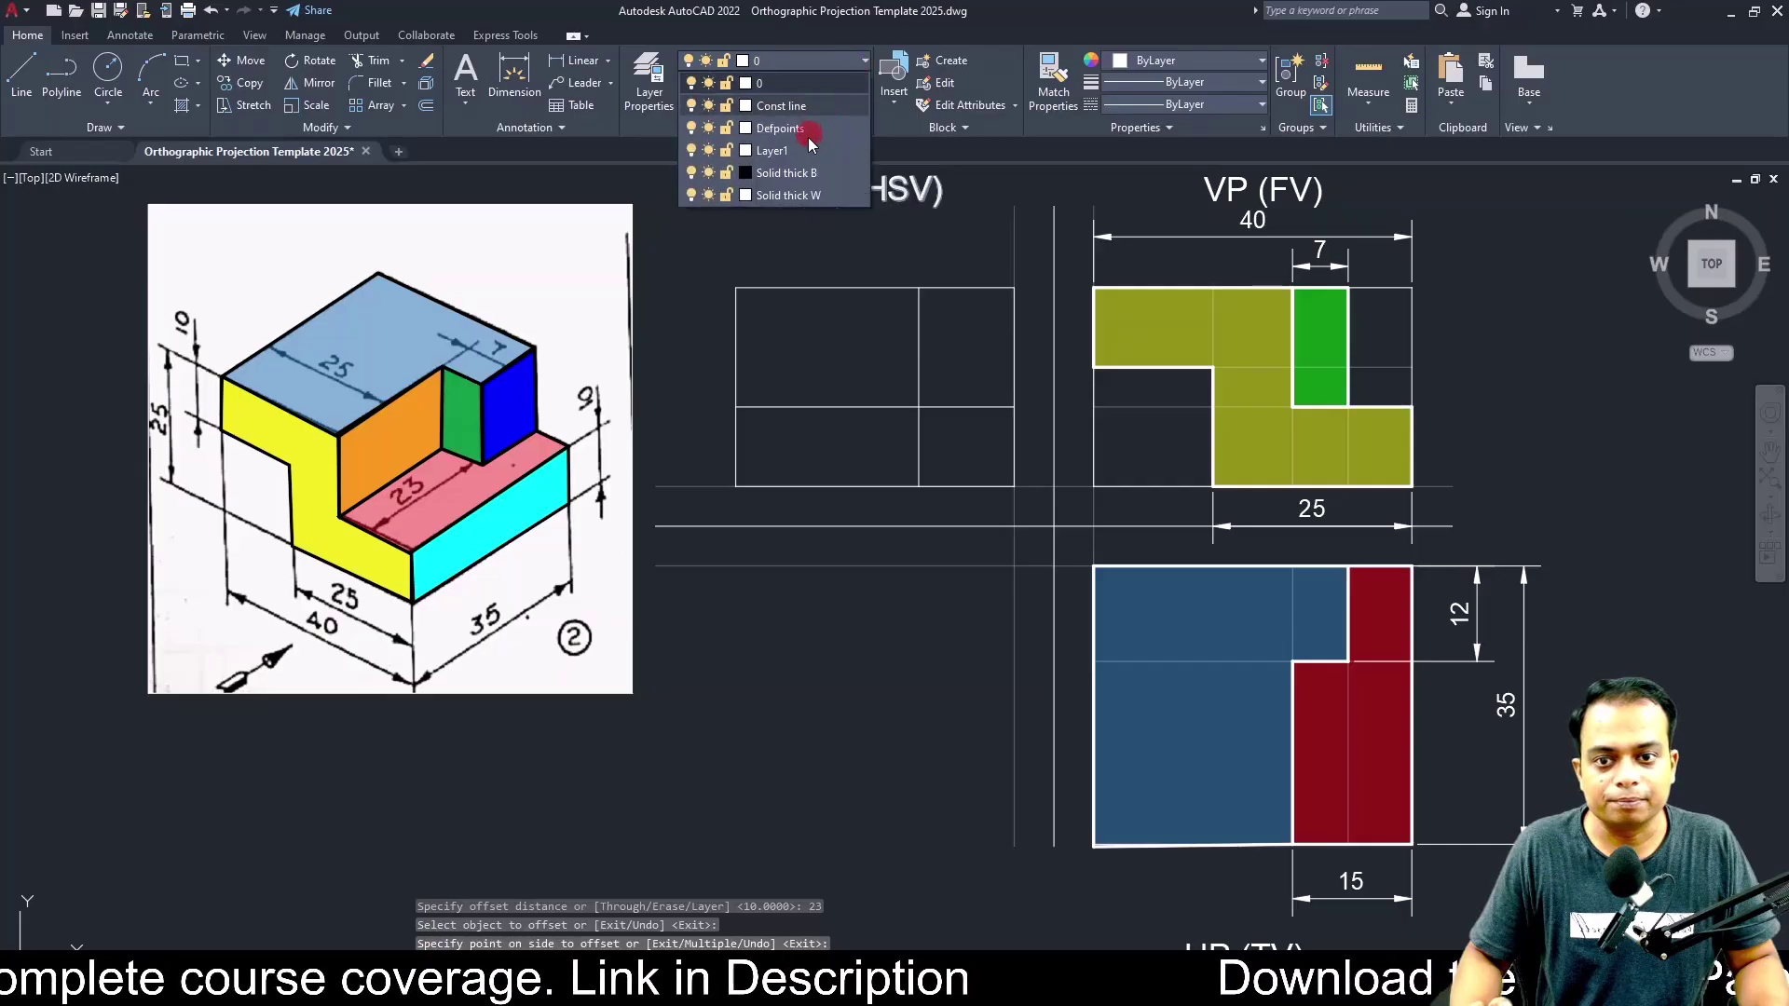
{"action": "left_click", "coordinate": [789, 195]}
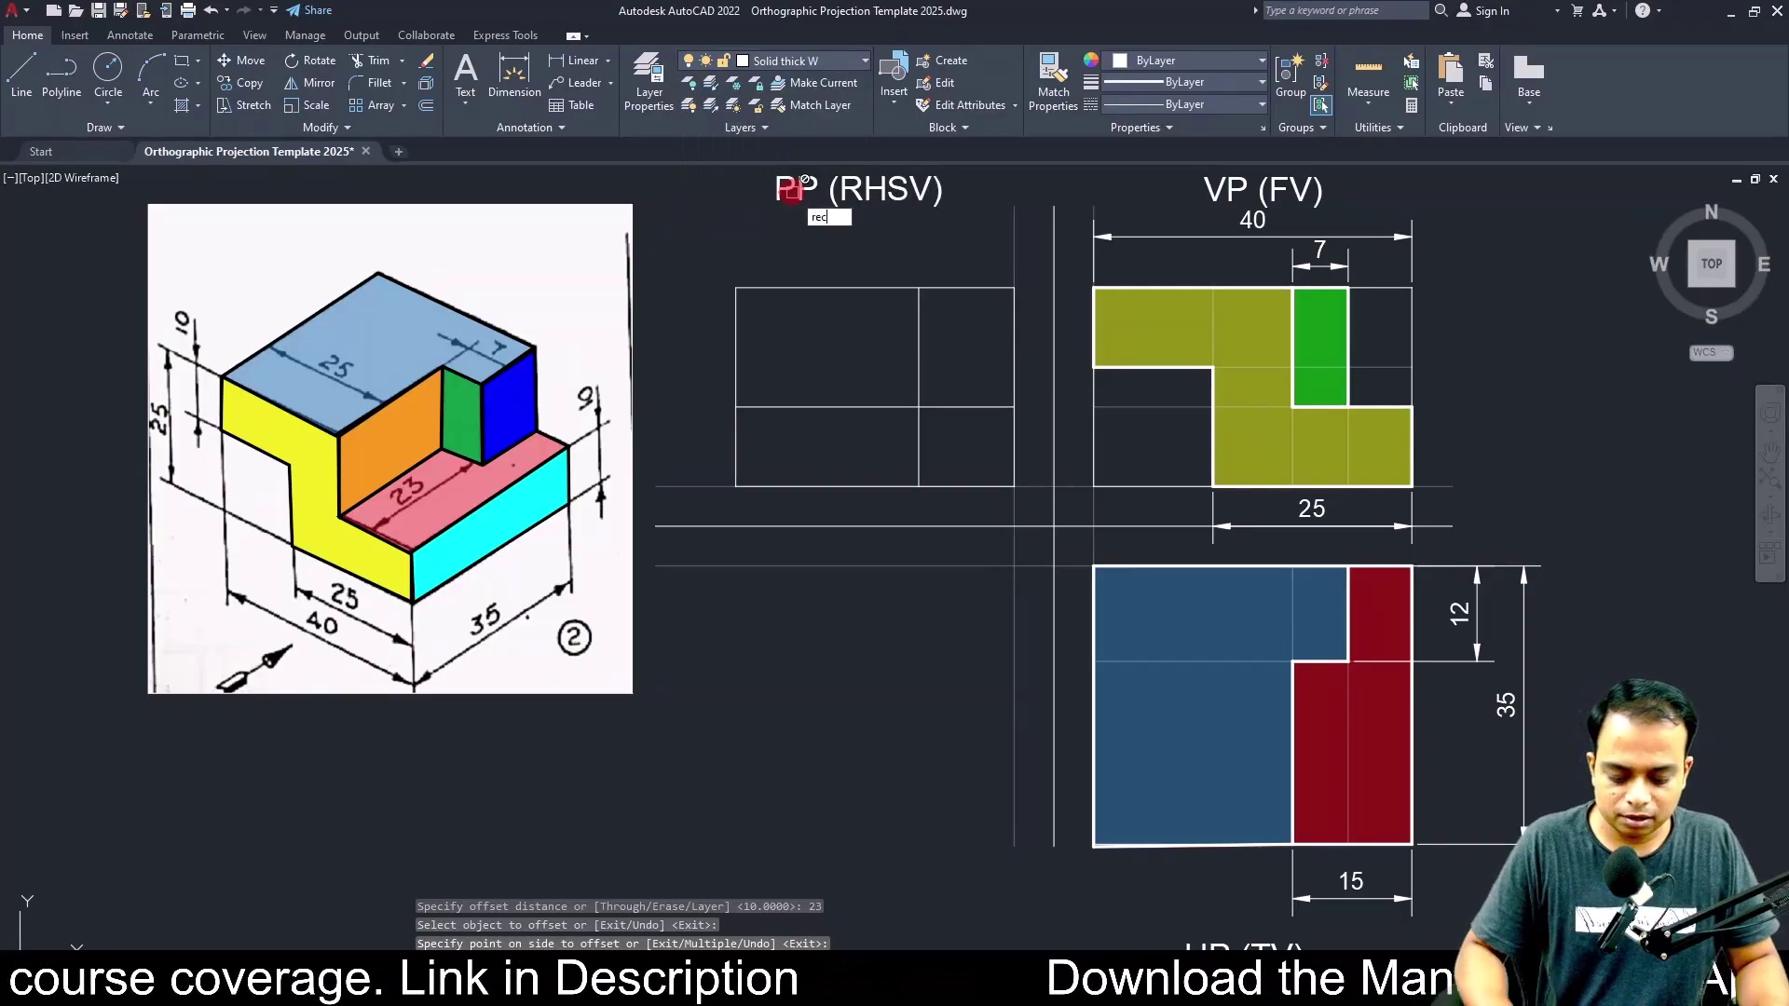
{"action": "left_click", "coordinate": [730, 395]}
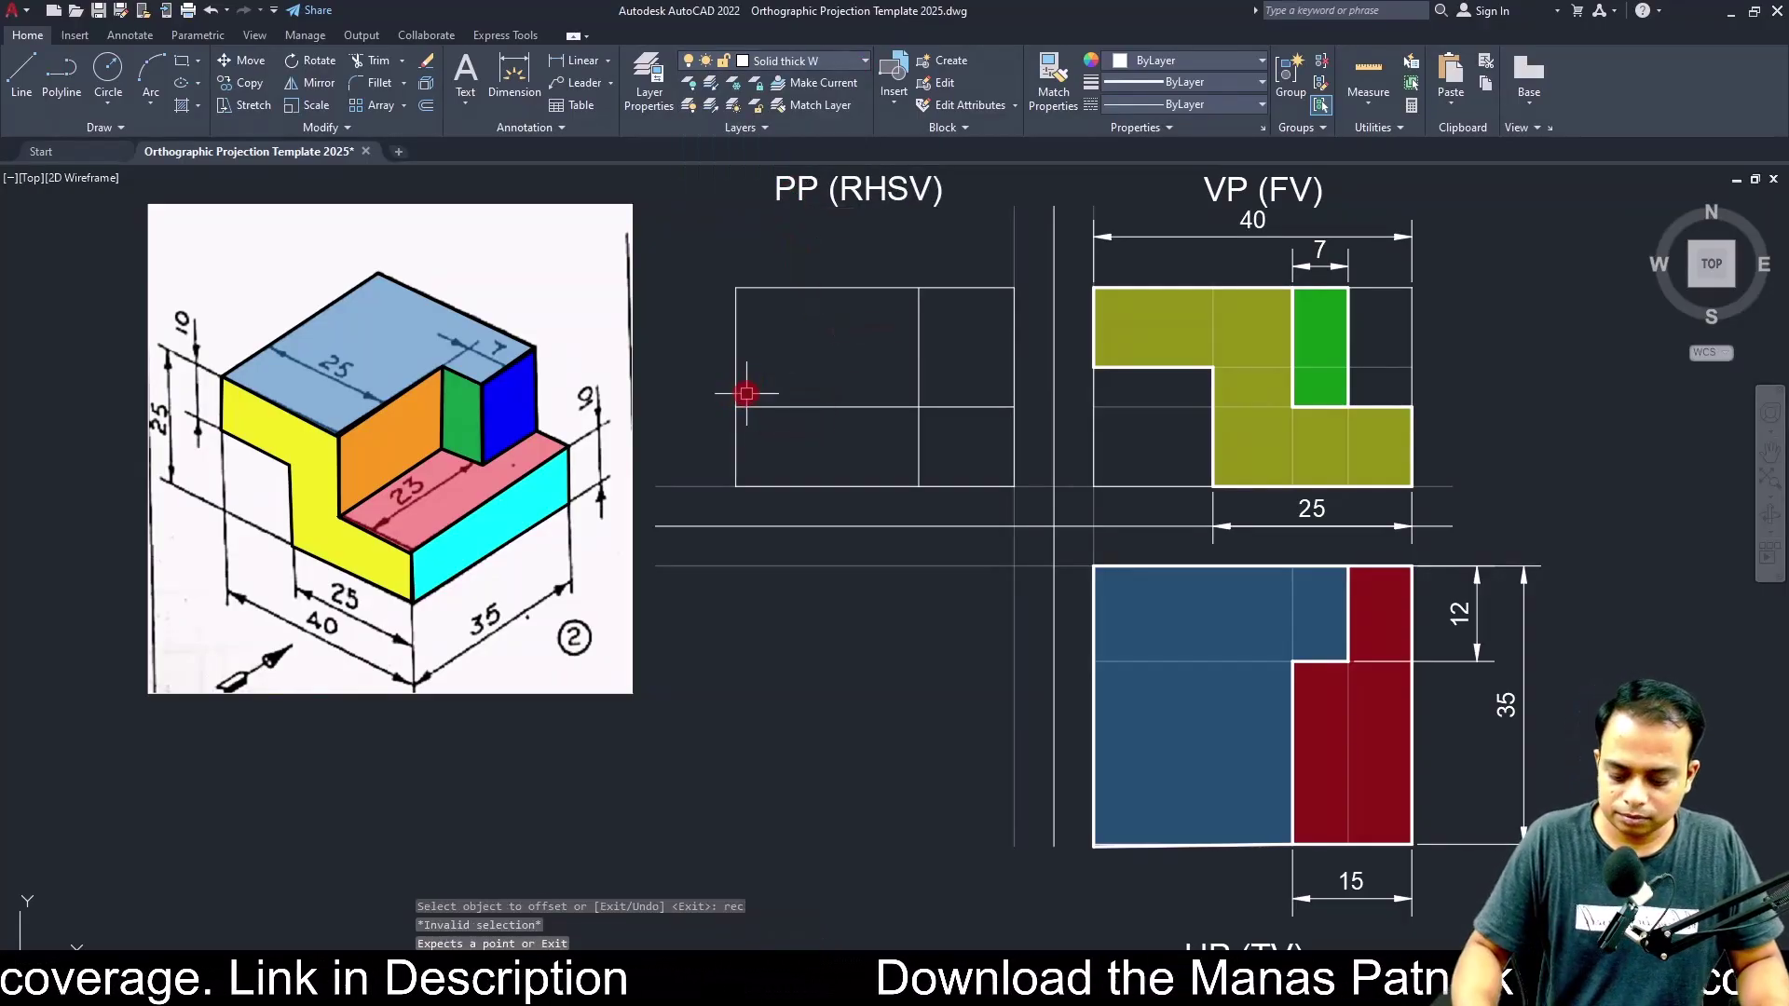
{"action": "type", "text": "rec"}
{"action": "key", "text": "Return"}
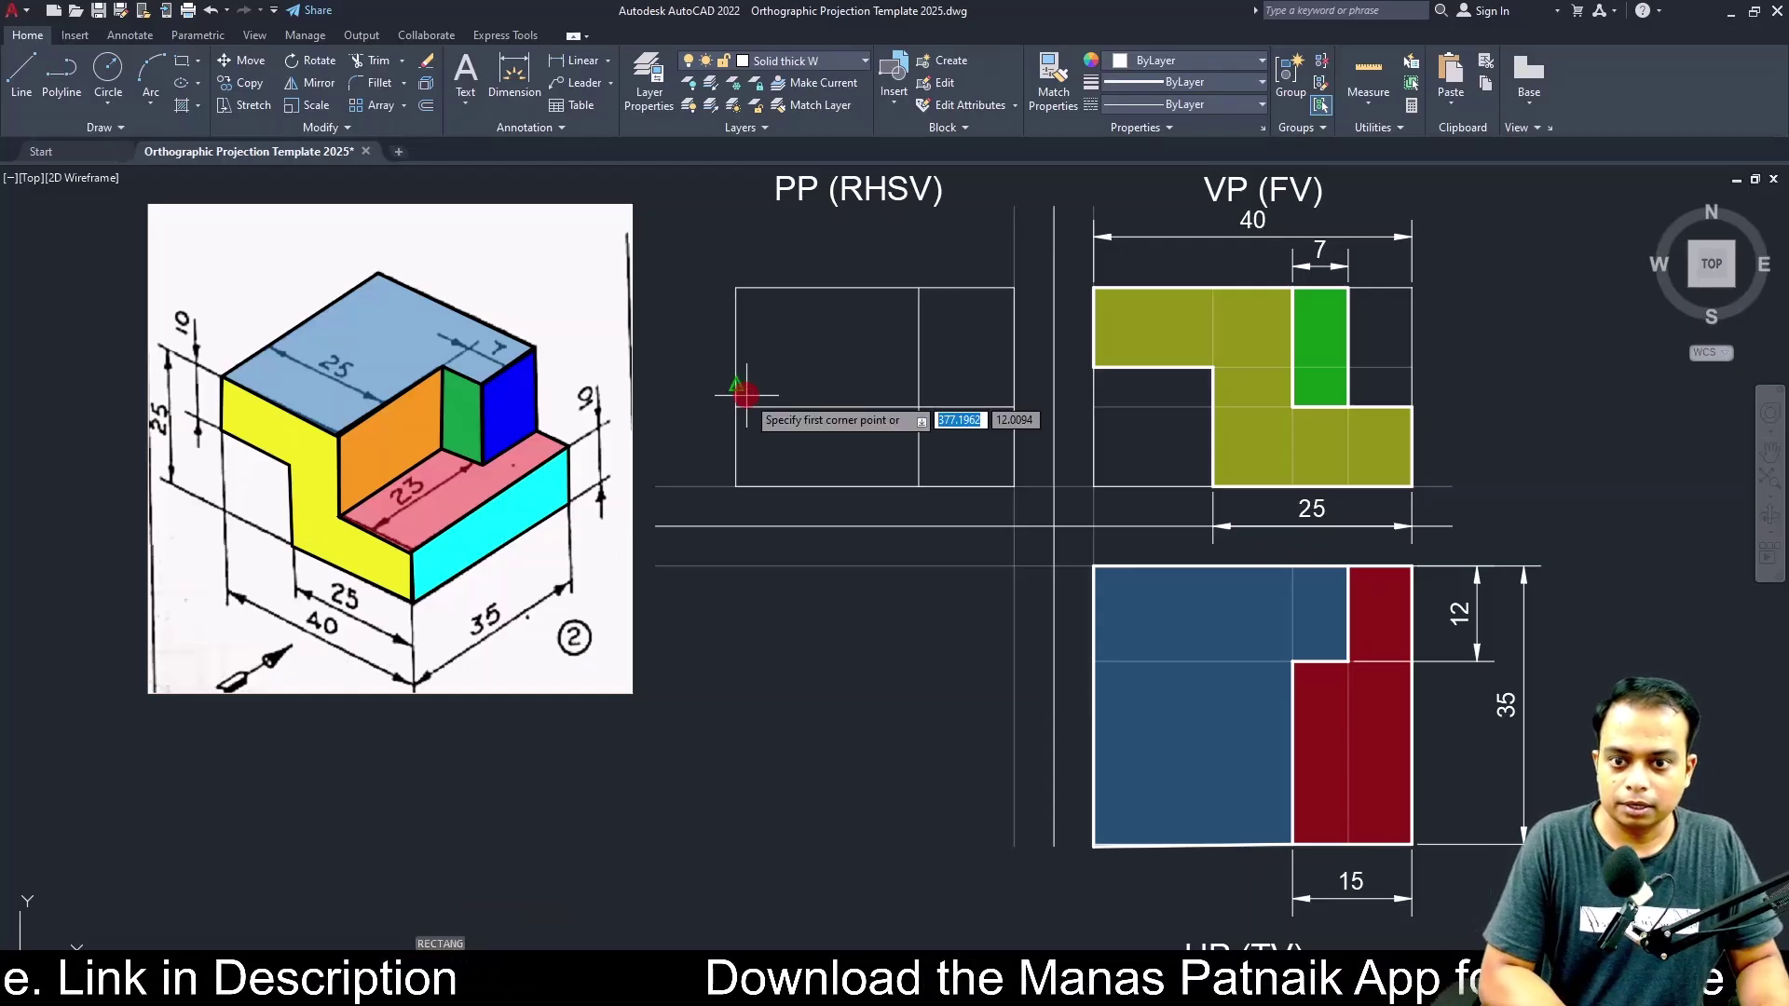
{"action": "left_click", "coordinate": [736, 406]}
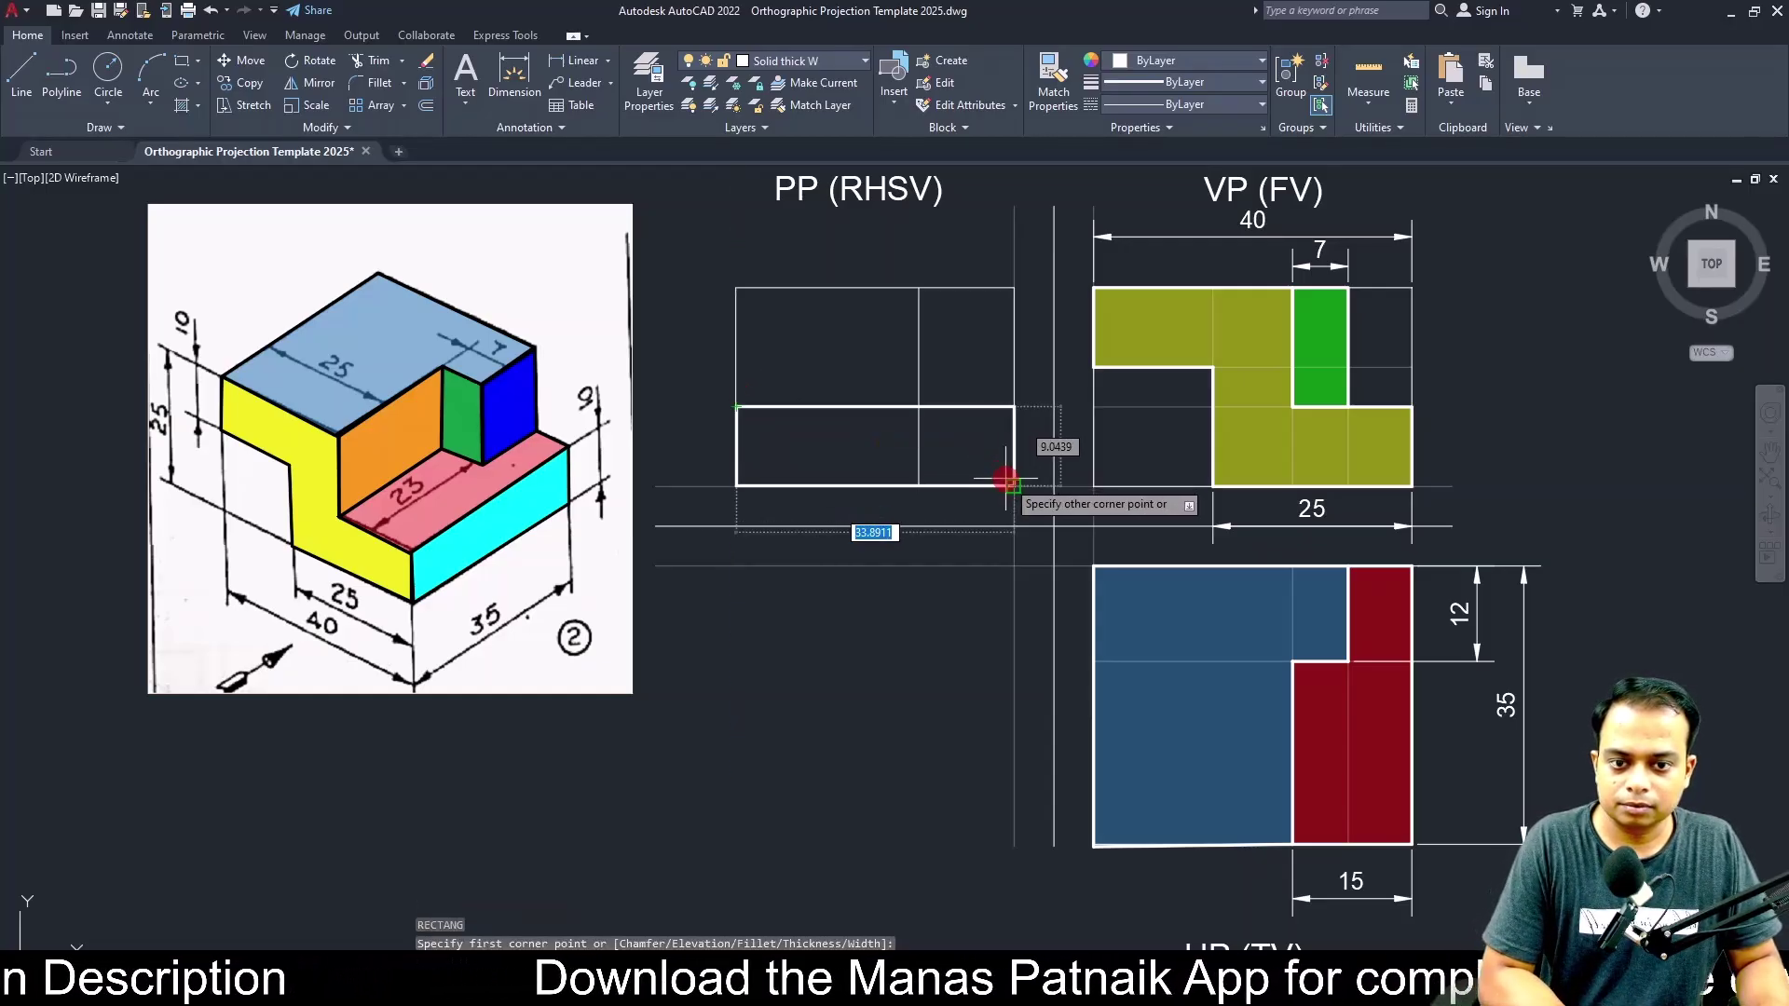
{"action": "left_click", "coordinate": [1013, 487]}
Draw two rectangles outlining the wide left and narrow right regions above the lower band of the right-hand side view.
{"action": "key", "text": "Return"}
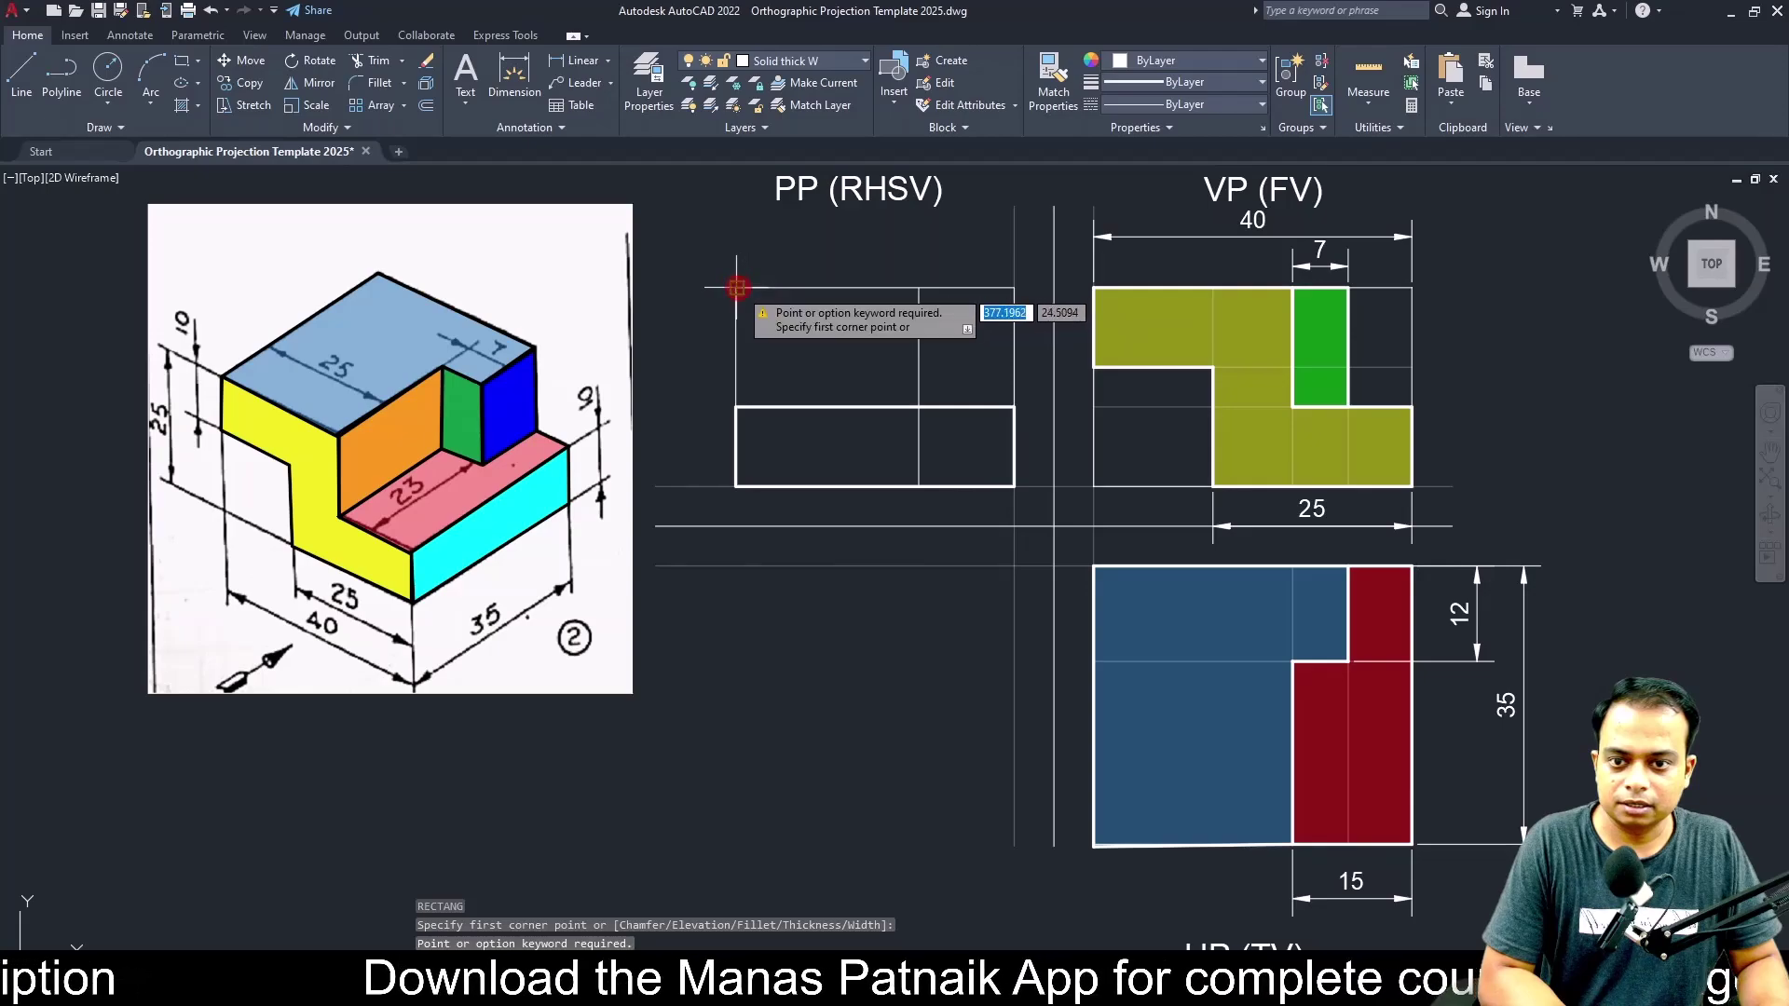
{"action": "left_click", "coordinate": [737, 287]}
{"action": "left_click", "coordinate": [919, 406]}
{"action": "key", "text": "Return"}
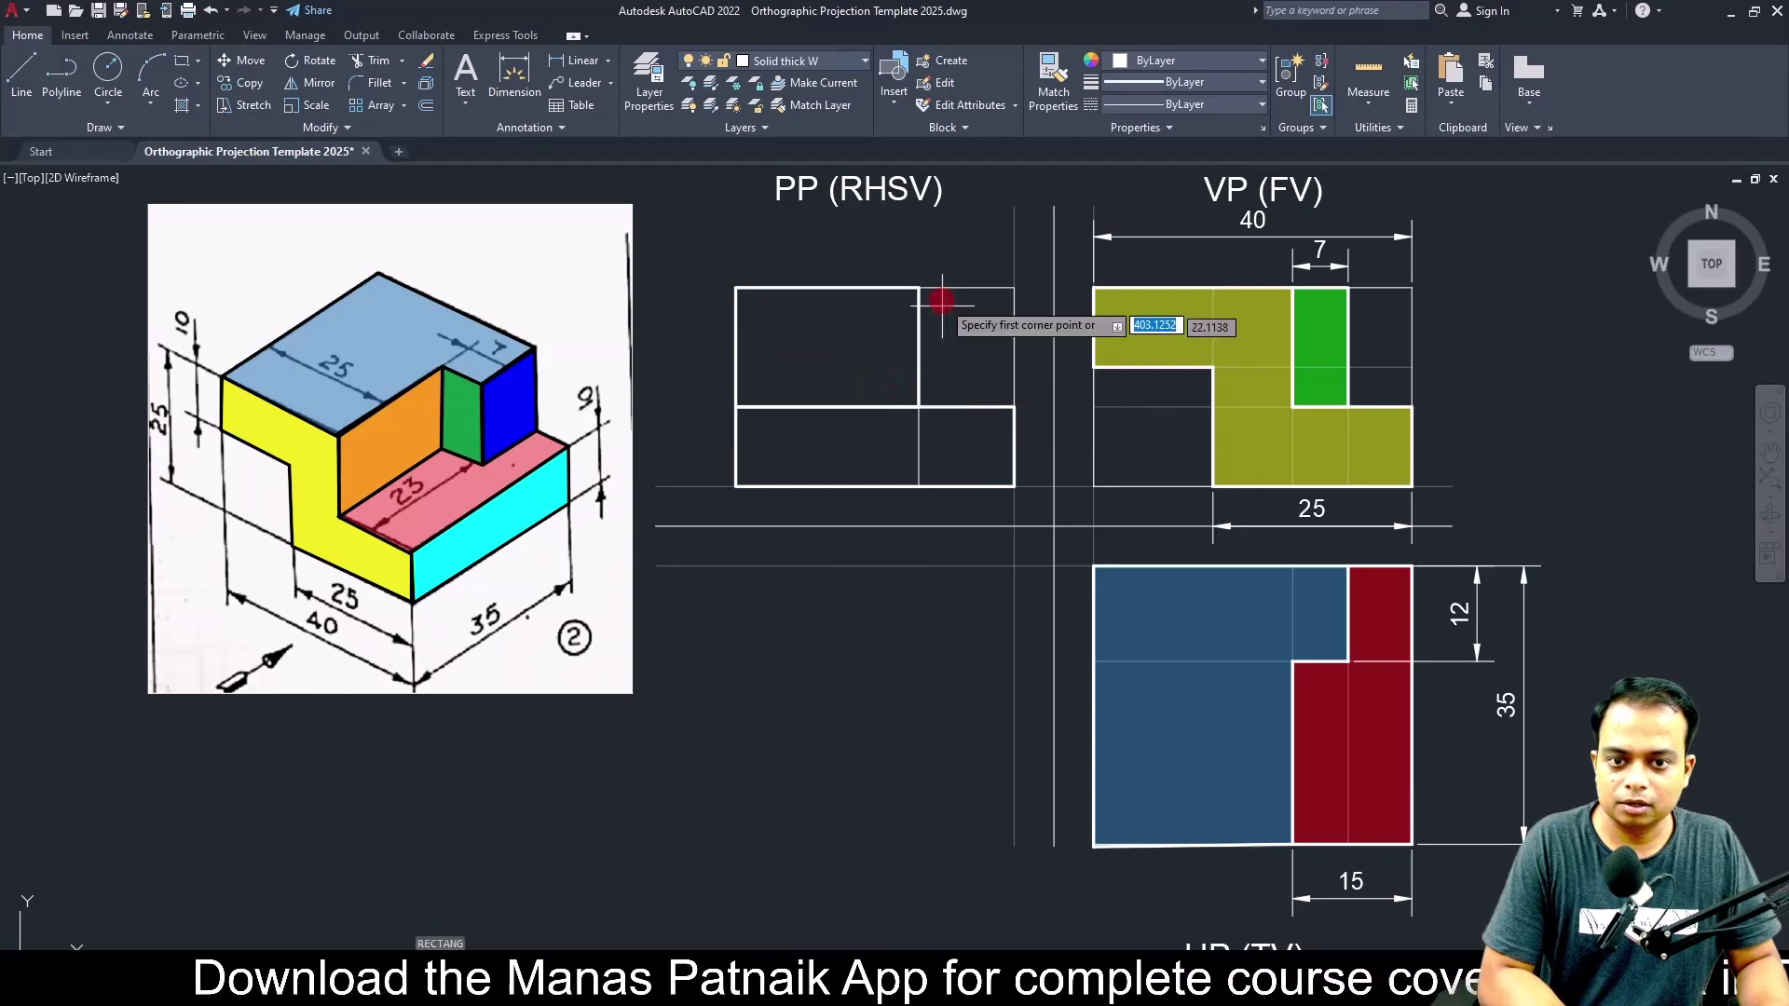
{"action": "key", "text": "Return"}
{"action": "left_click", "coordinate": [919, 289]}
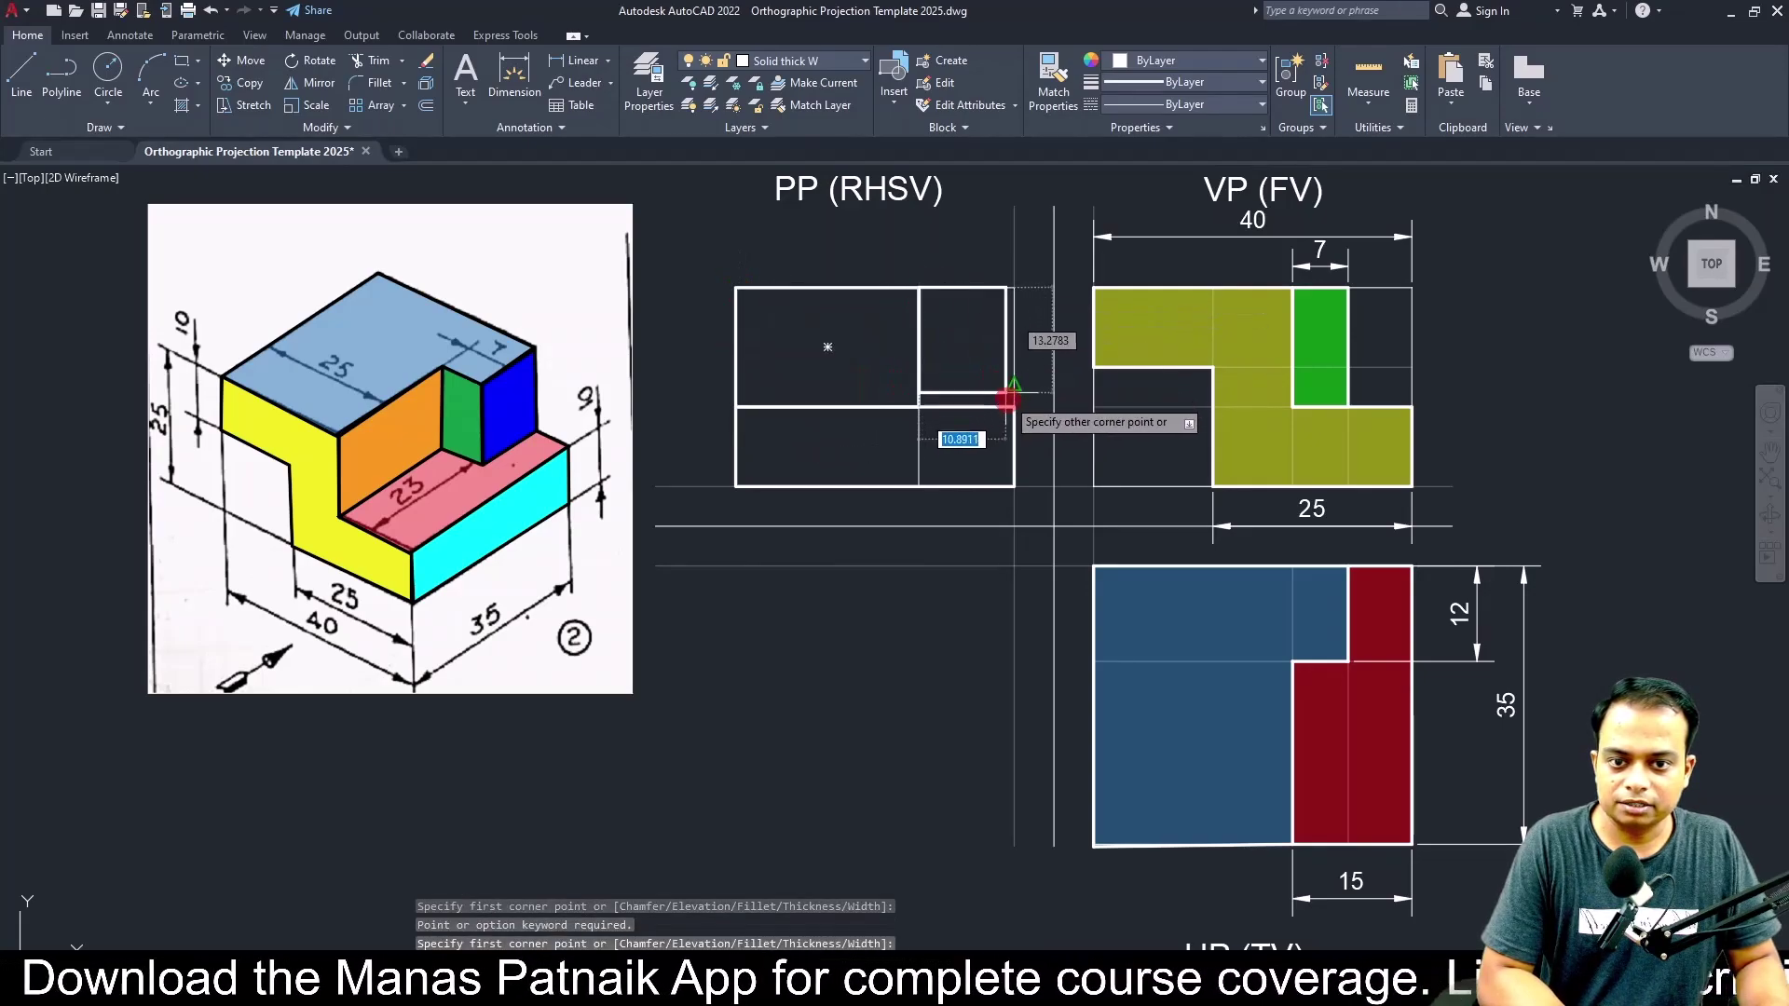
{"action": "left_click", "coordinate": [1014, 406]}
{"action": "key", "text": "Return"}
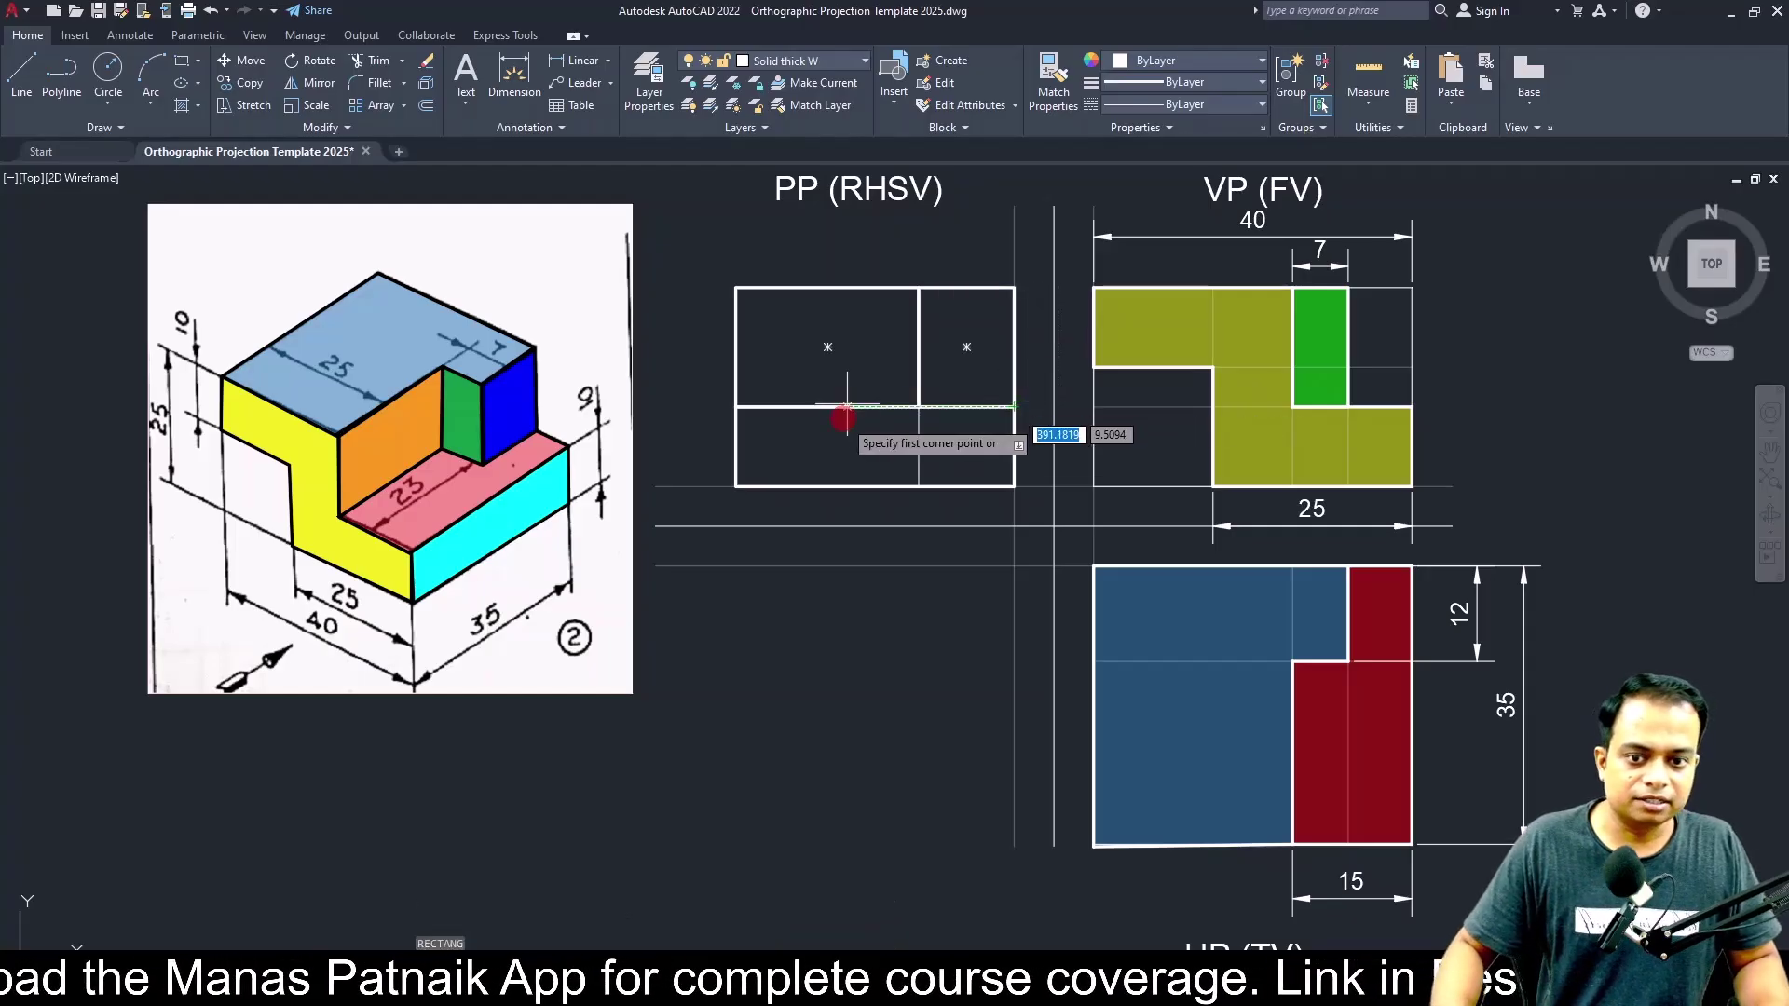
{"action": "key", "text": "Escape"}
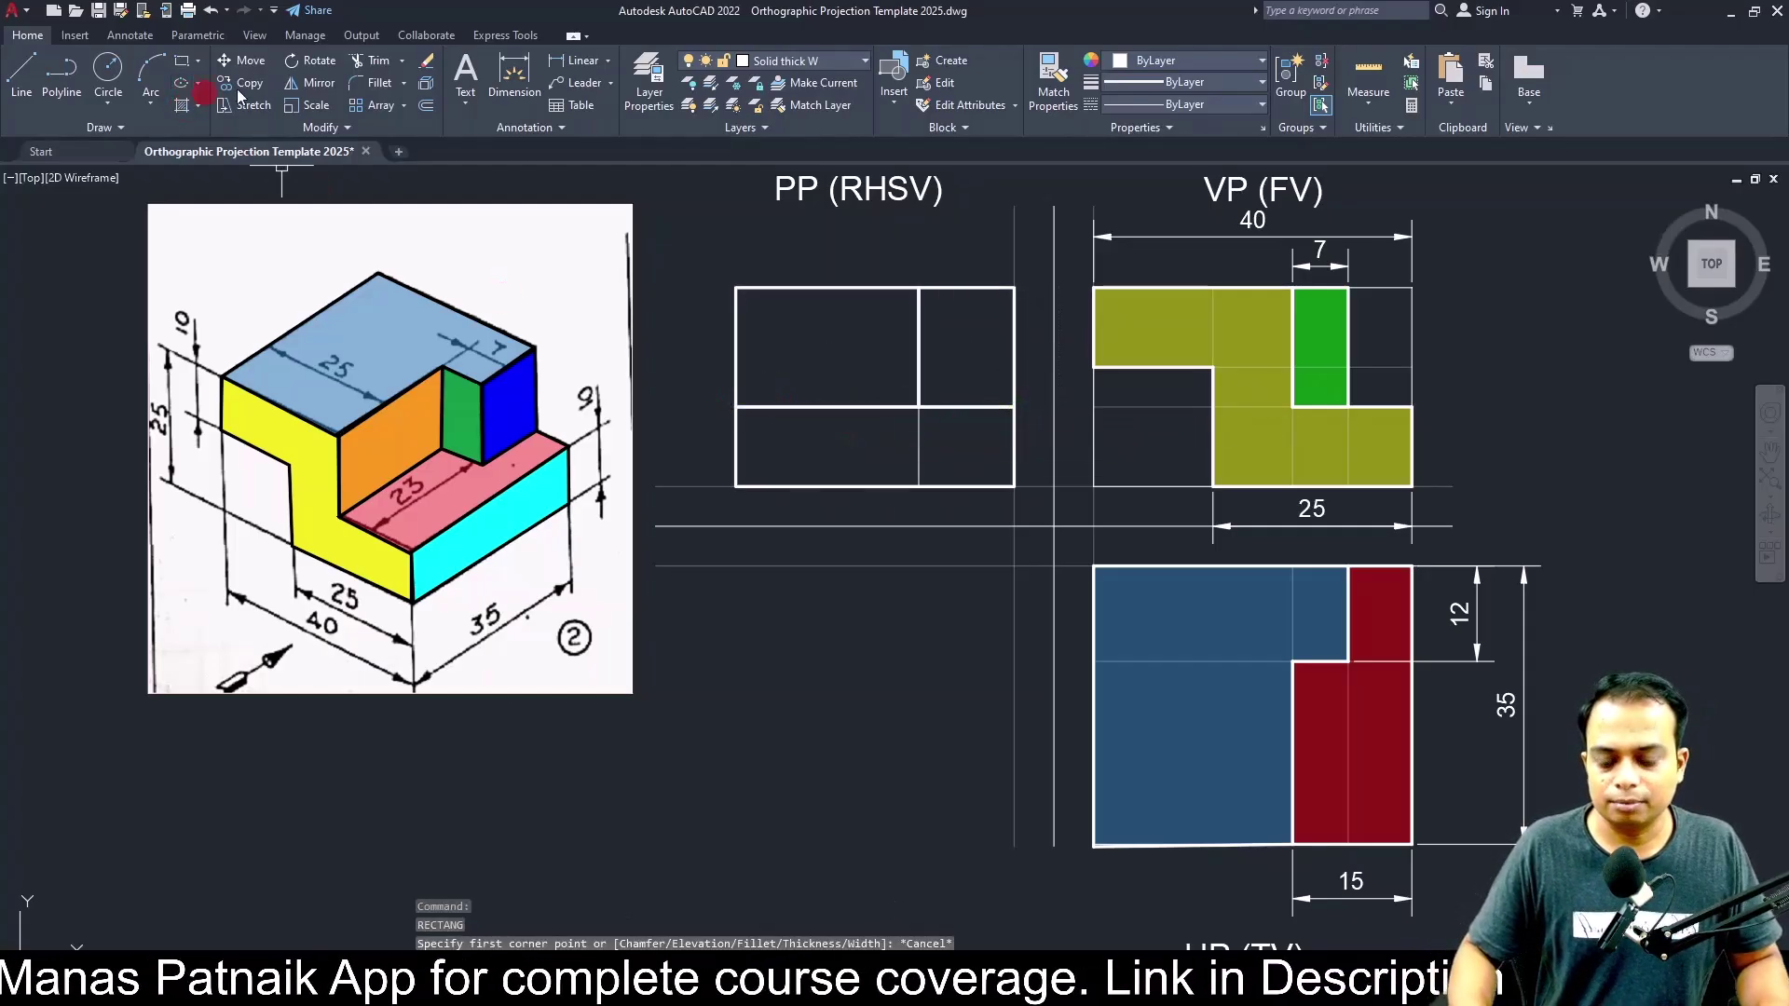
Fill both parts of the lower band in the right-hand side view with a solid cyan hatch.
{"action": "type", "text": "h"}
{"action": "key", "text": "Return"}
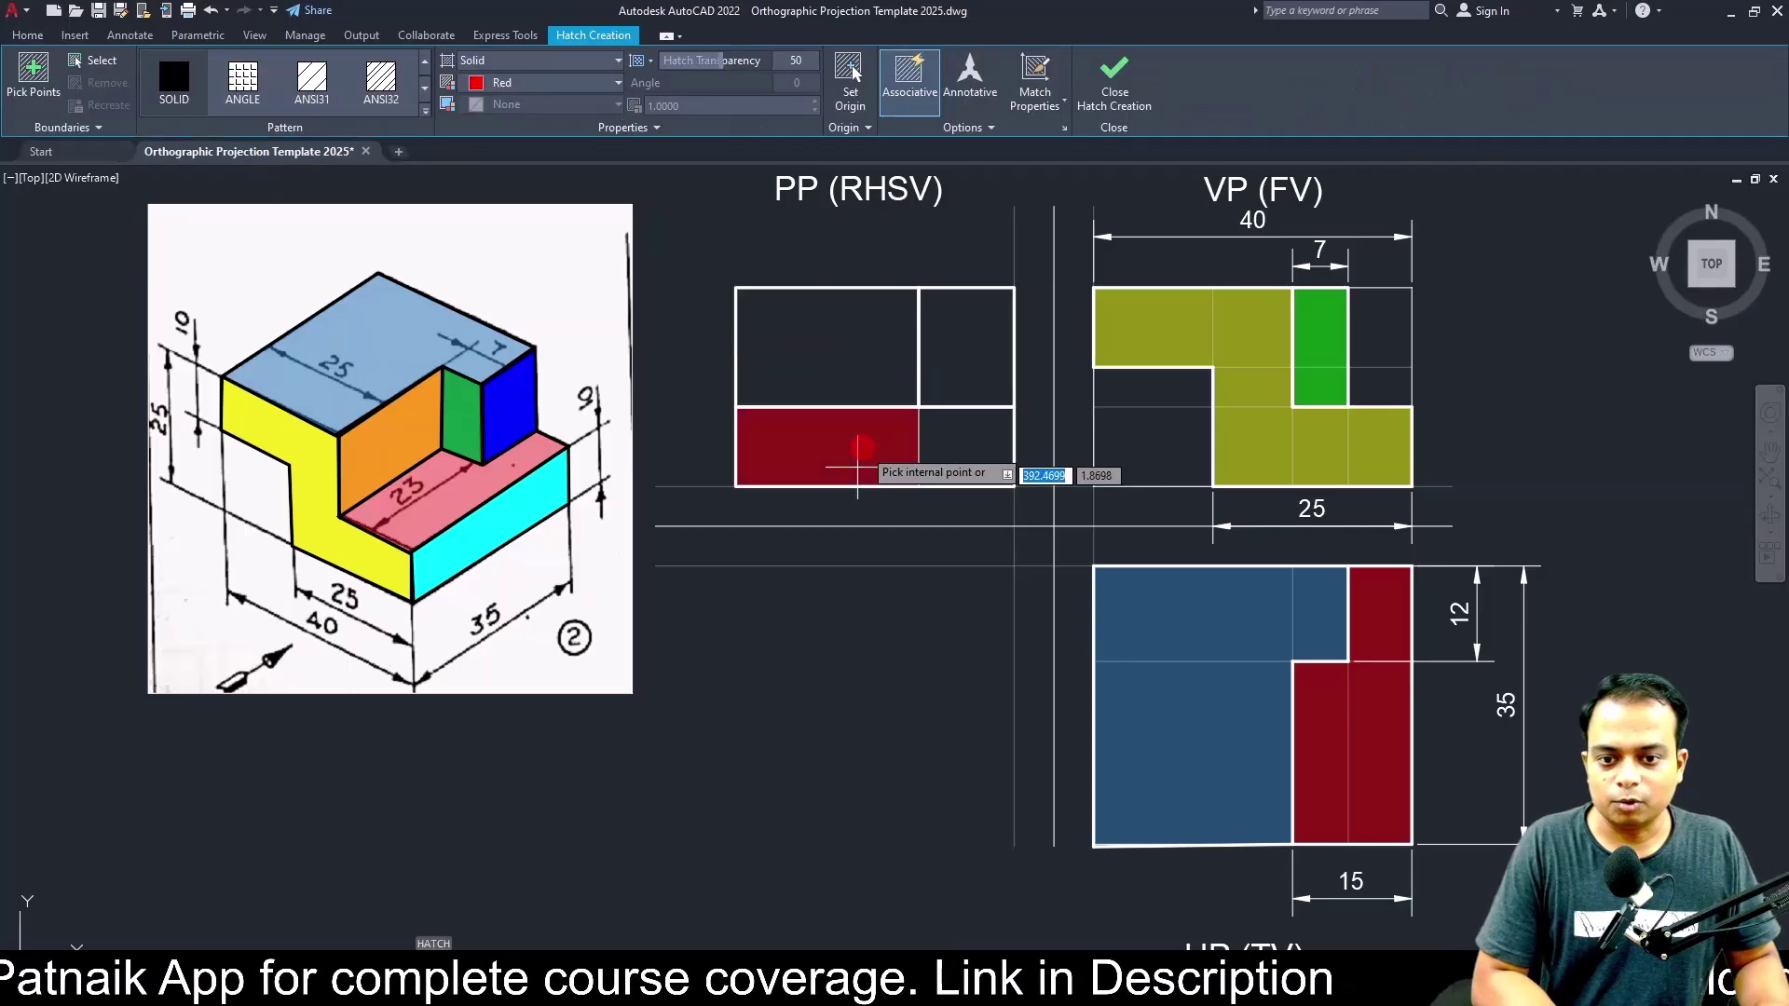
{"action": "left_click", "coordinate": [844, 461]}
{"action": "left_click", "coordinate": [945, 453]}
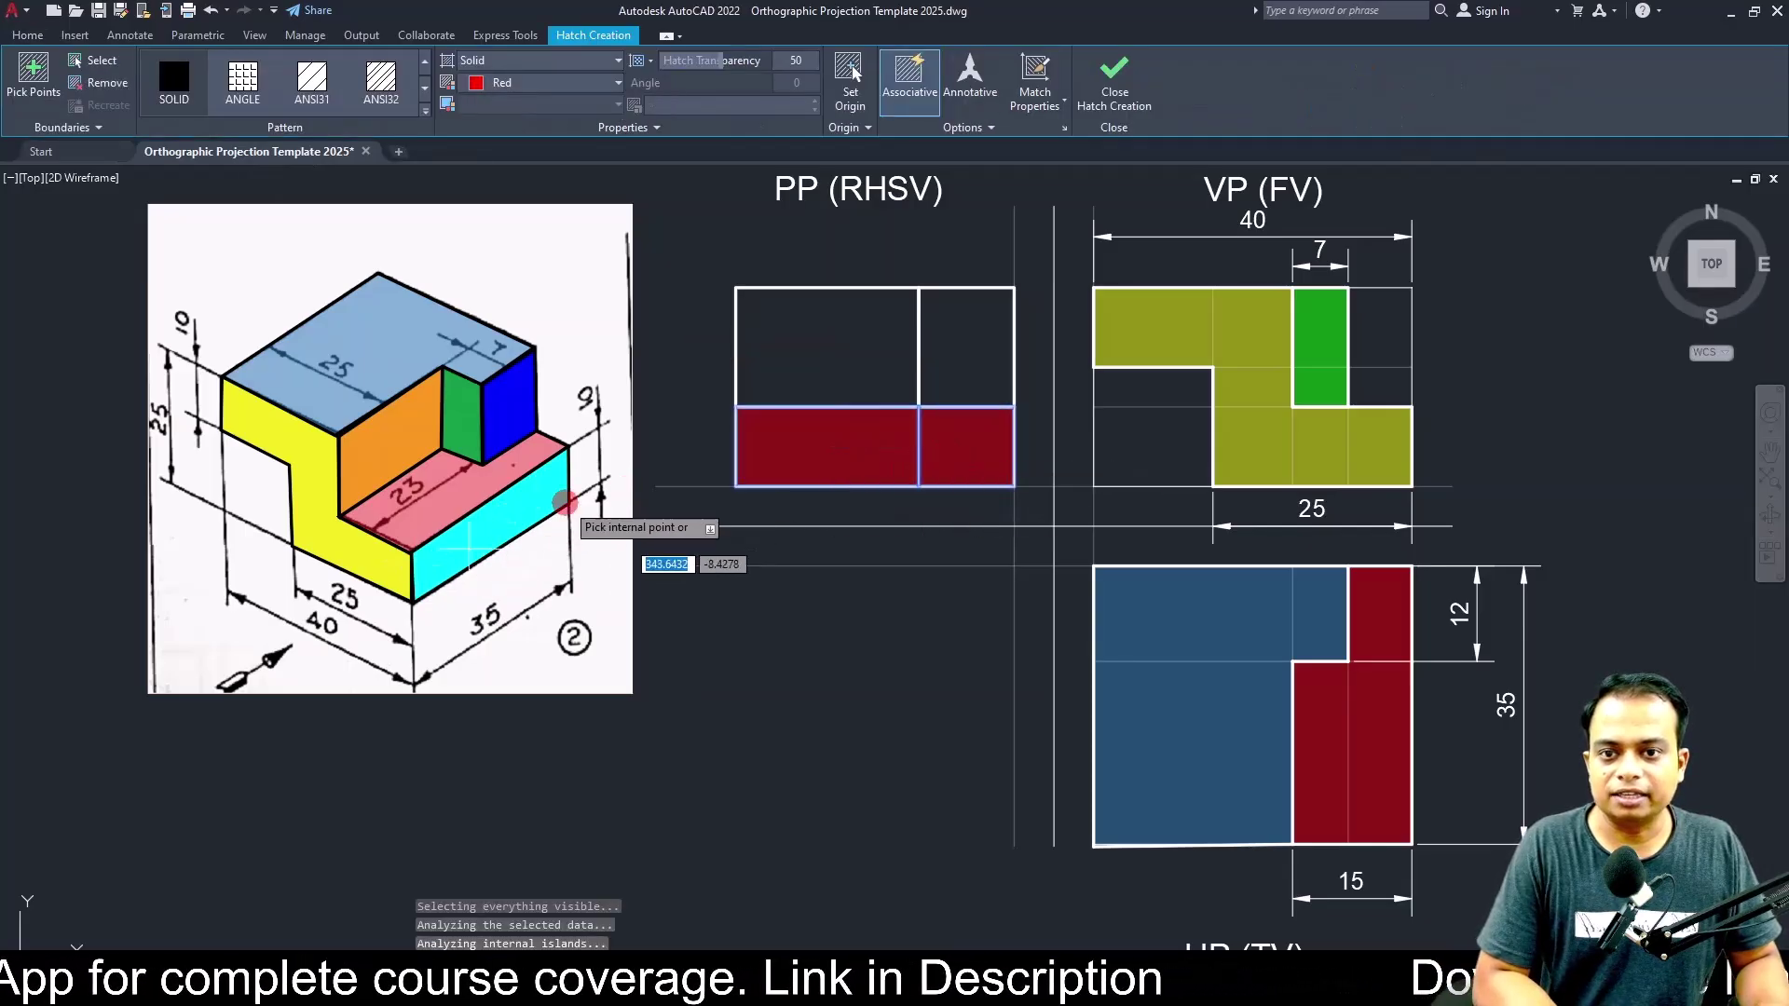
{"action": "left_click", "coordinate": [547, 82]}
{"action": "left_click", "coordinate": [528, 272]}
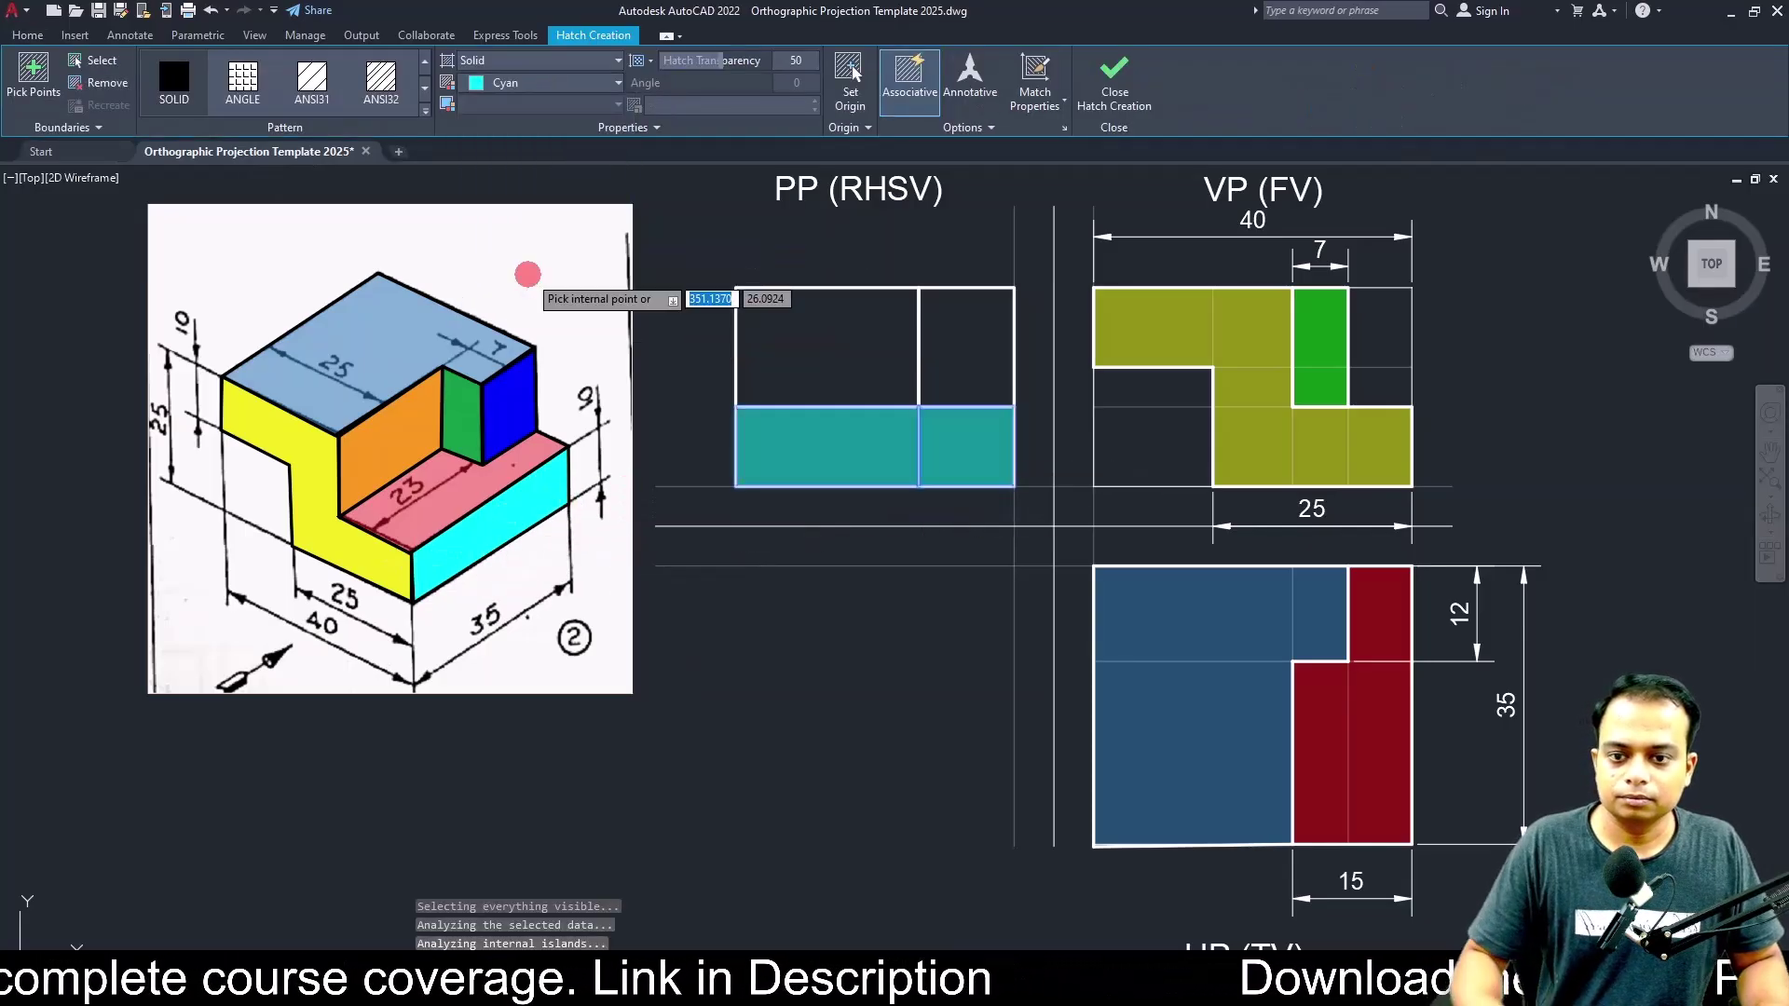
{"action": "key", "text": "Escape"}
Fill the wide upper-left region of the right-hand side view with a solid orange hatch, colour 242,103,34.
{"action": "type", "text": "h"}
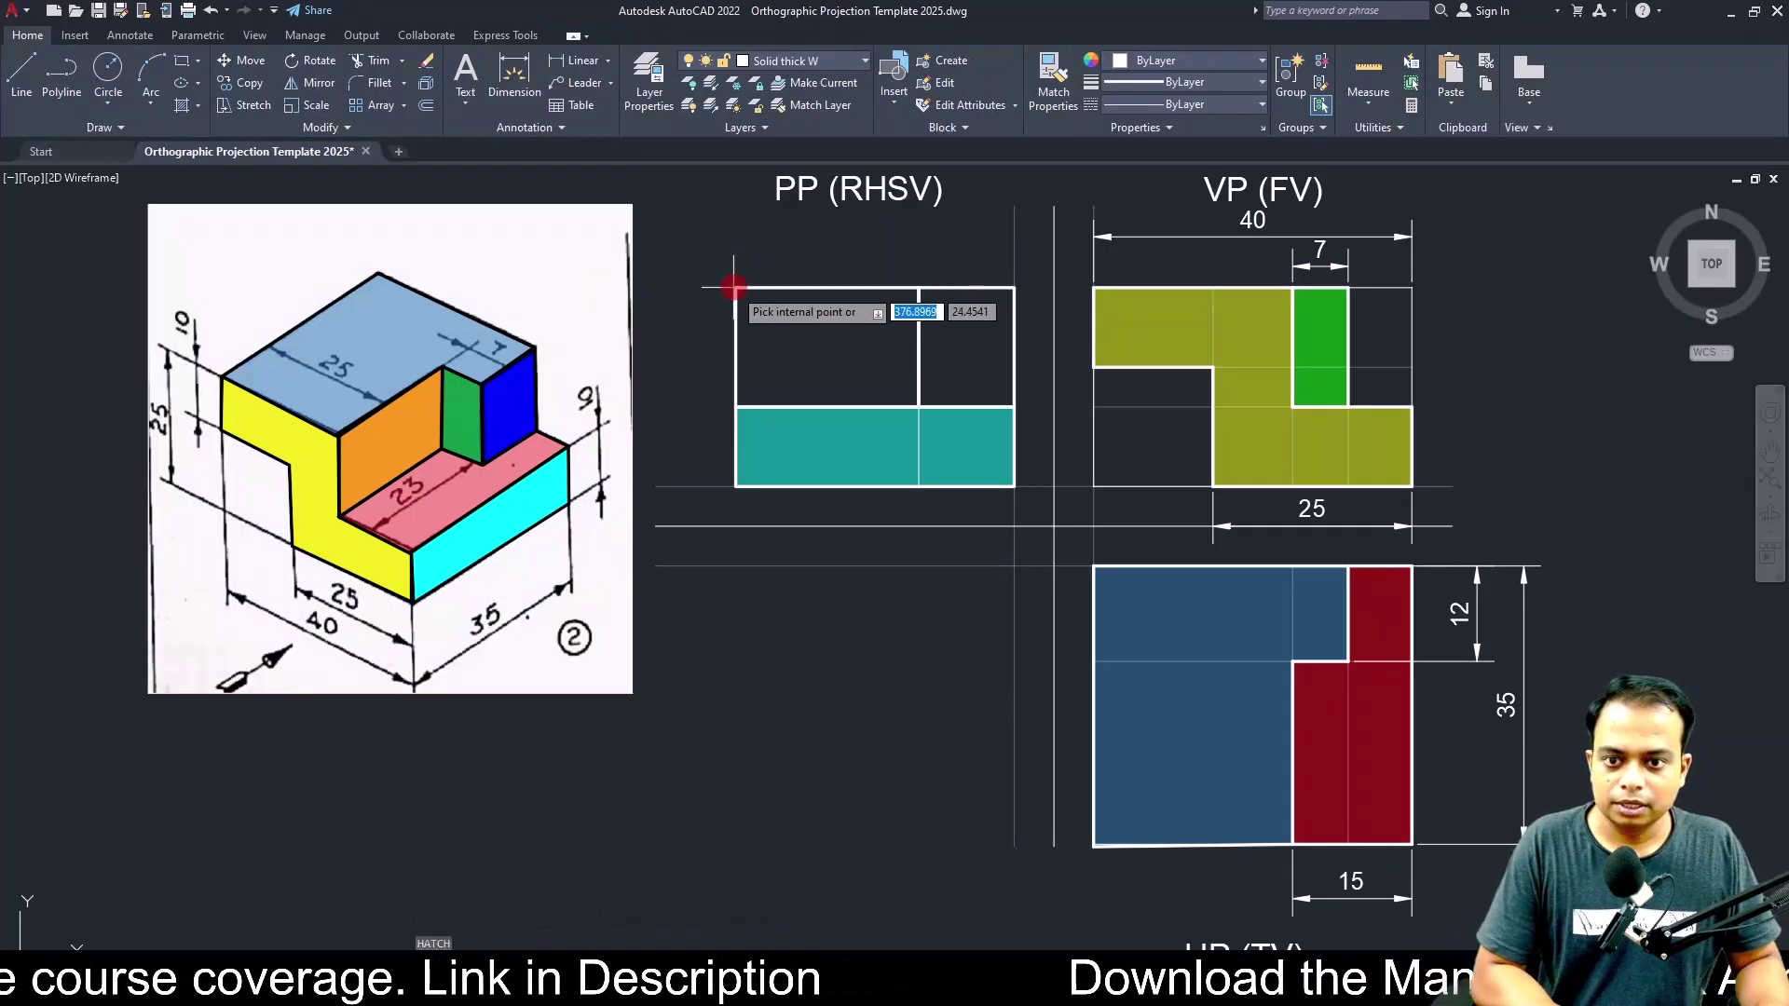
{"action": "key", "text": "Return"}
{"action": "left_click", "coordinate": [772, 318]}
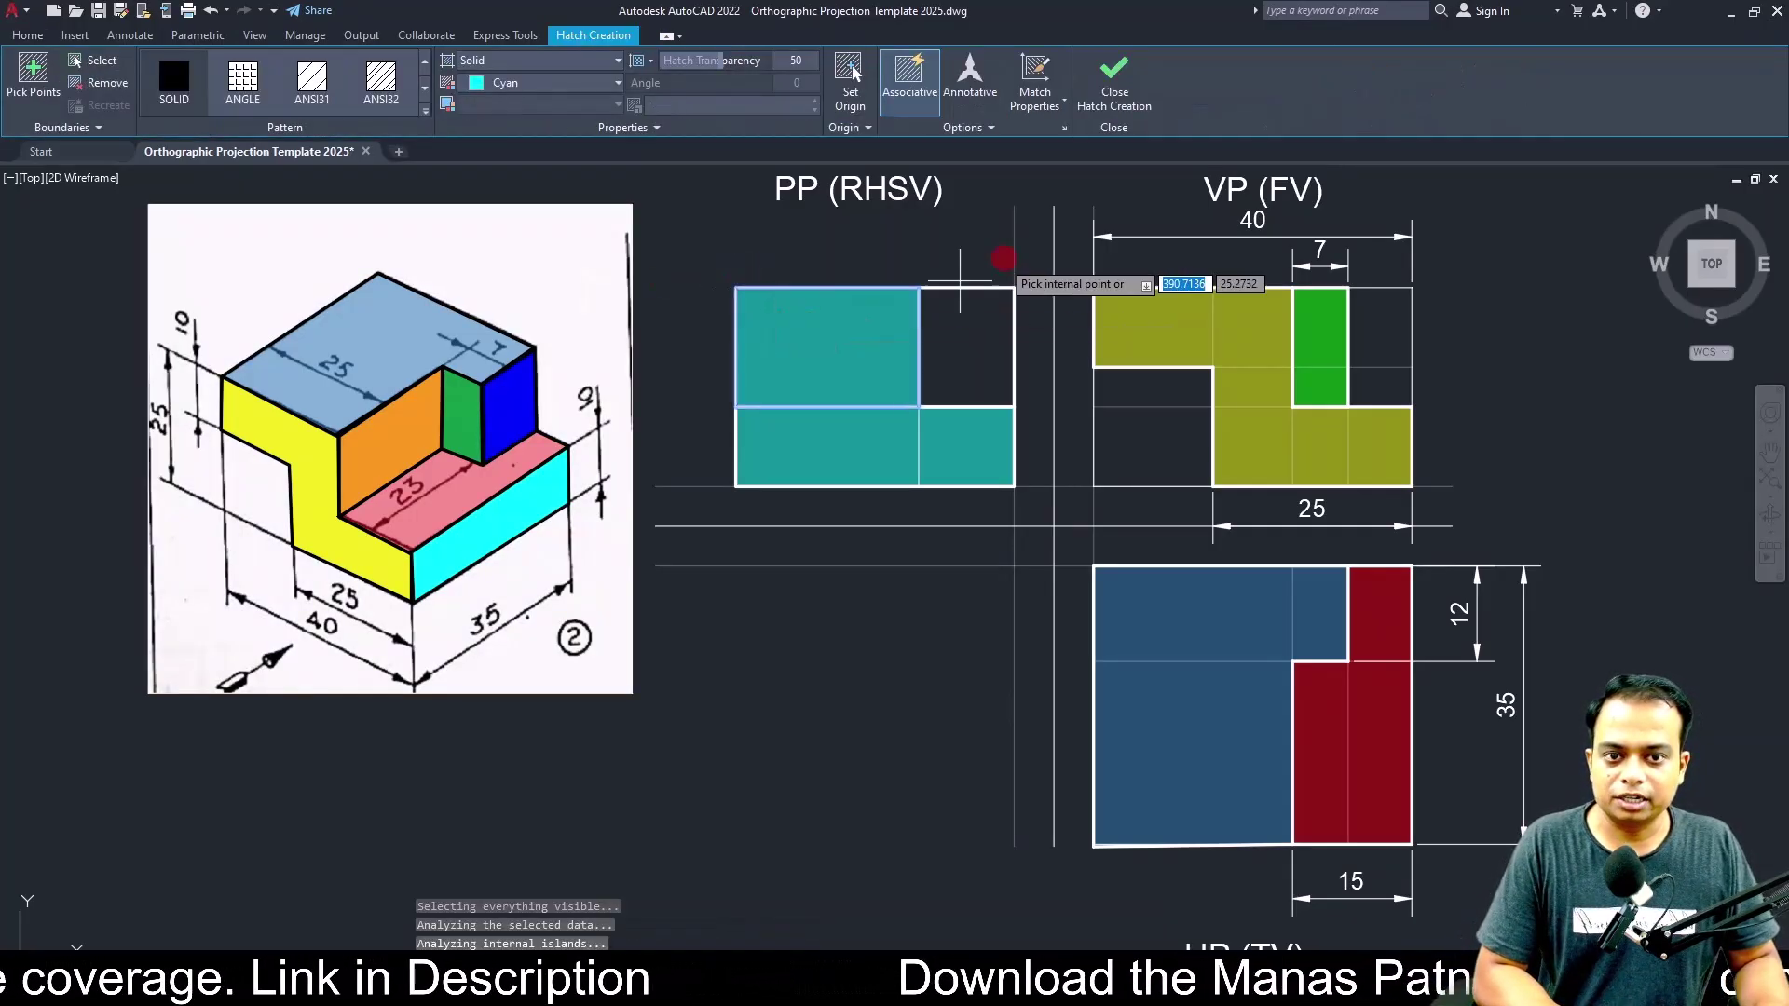
{"action": "left_click", "coordinate": [174, 88]}
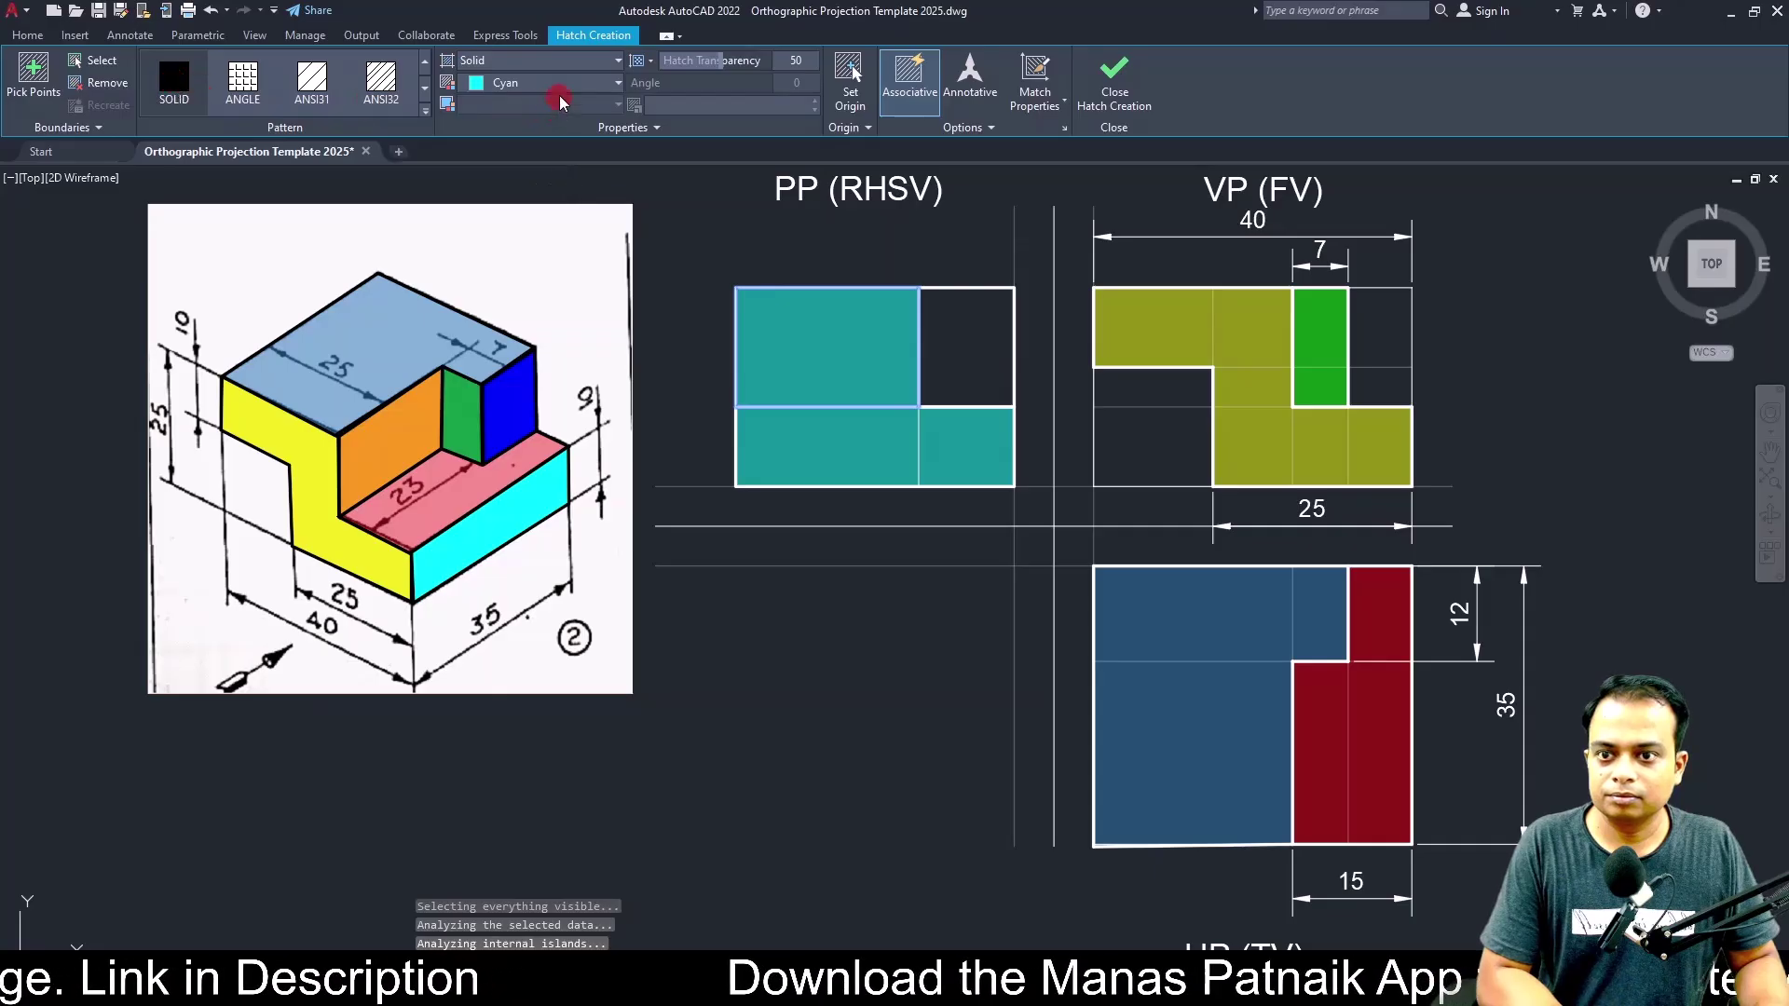
{"action": "left_click", "coordinate": [556, 82]}
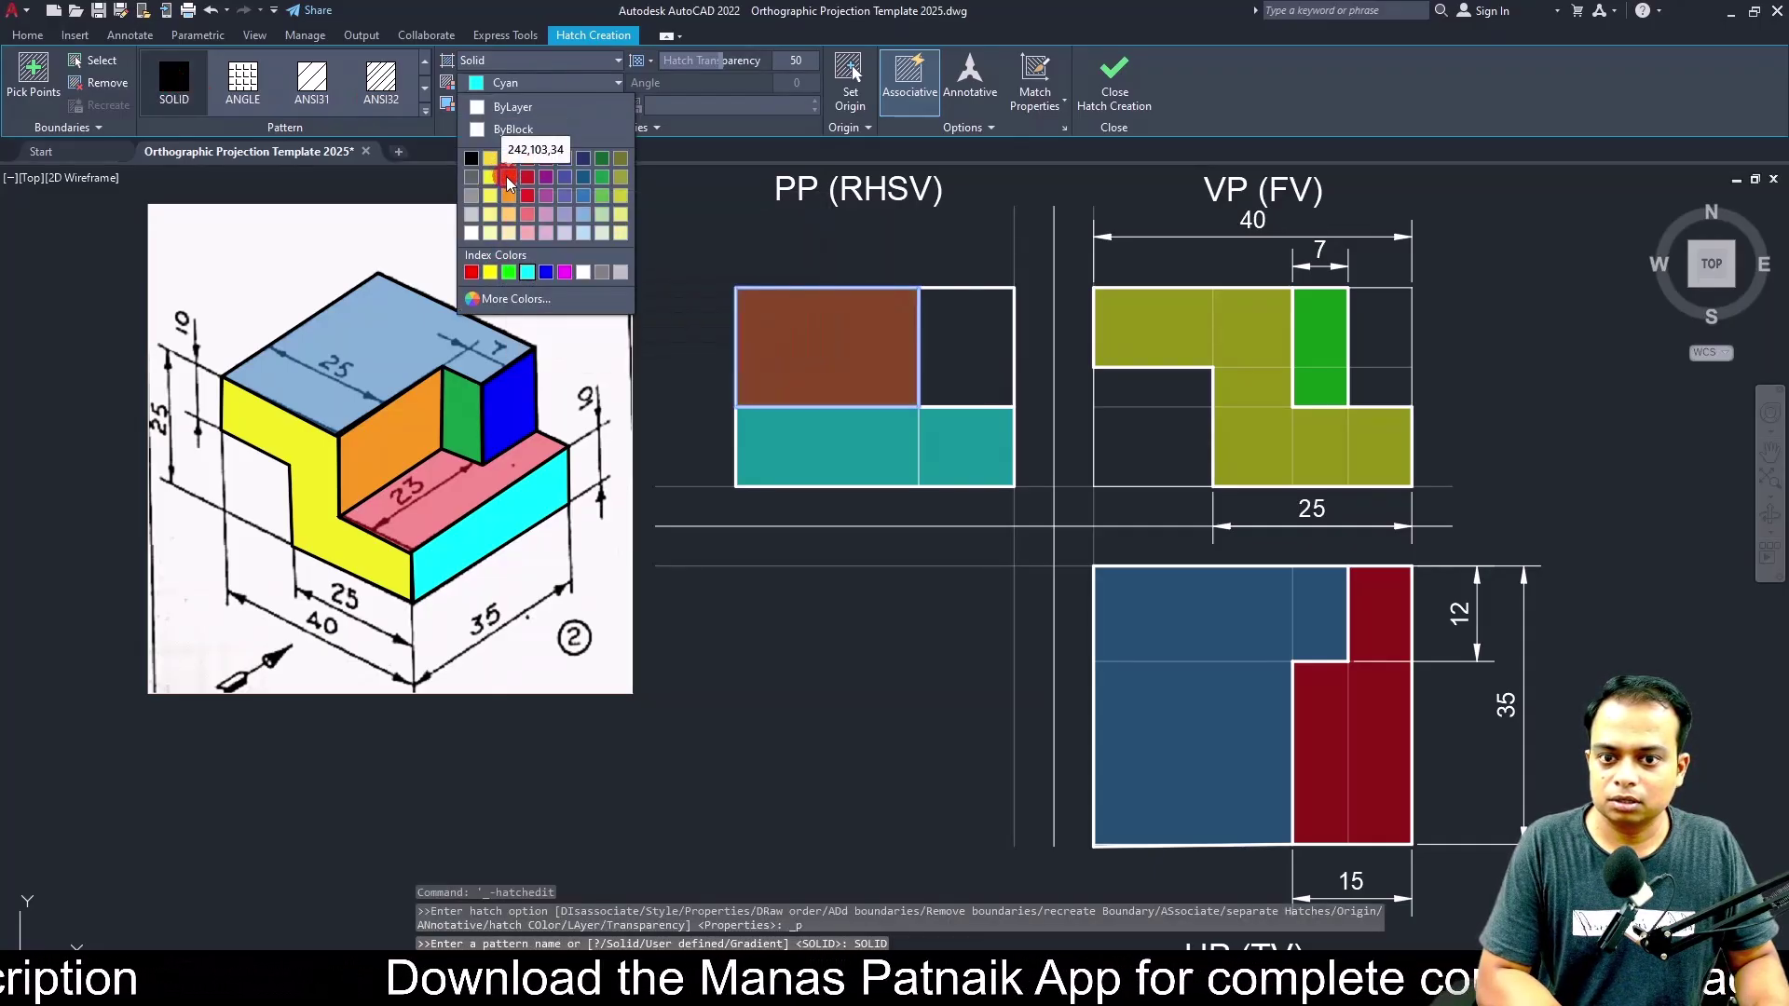
{"action": "left_click", "coordinate": [509, 195]}
{"action": "key", "text": "Escape"}
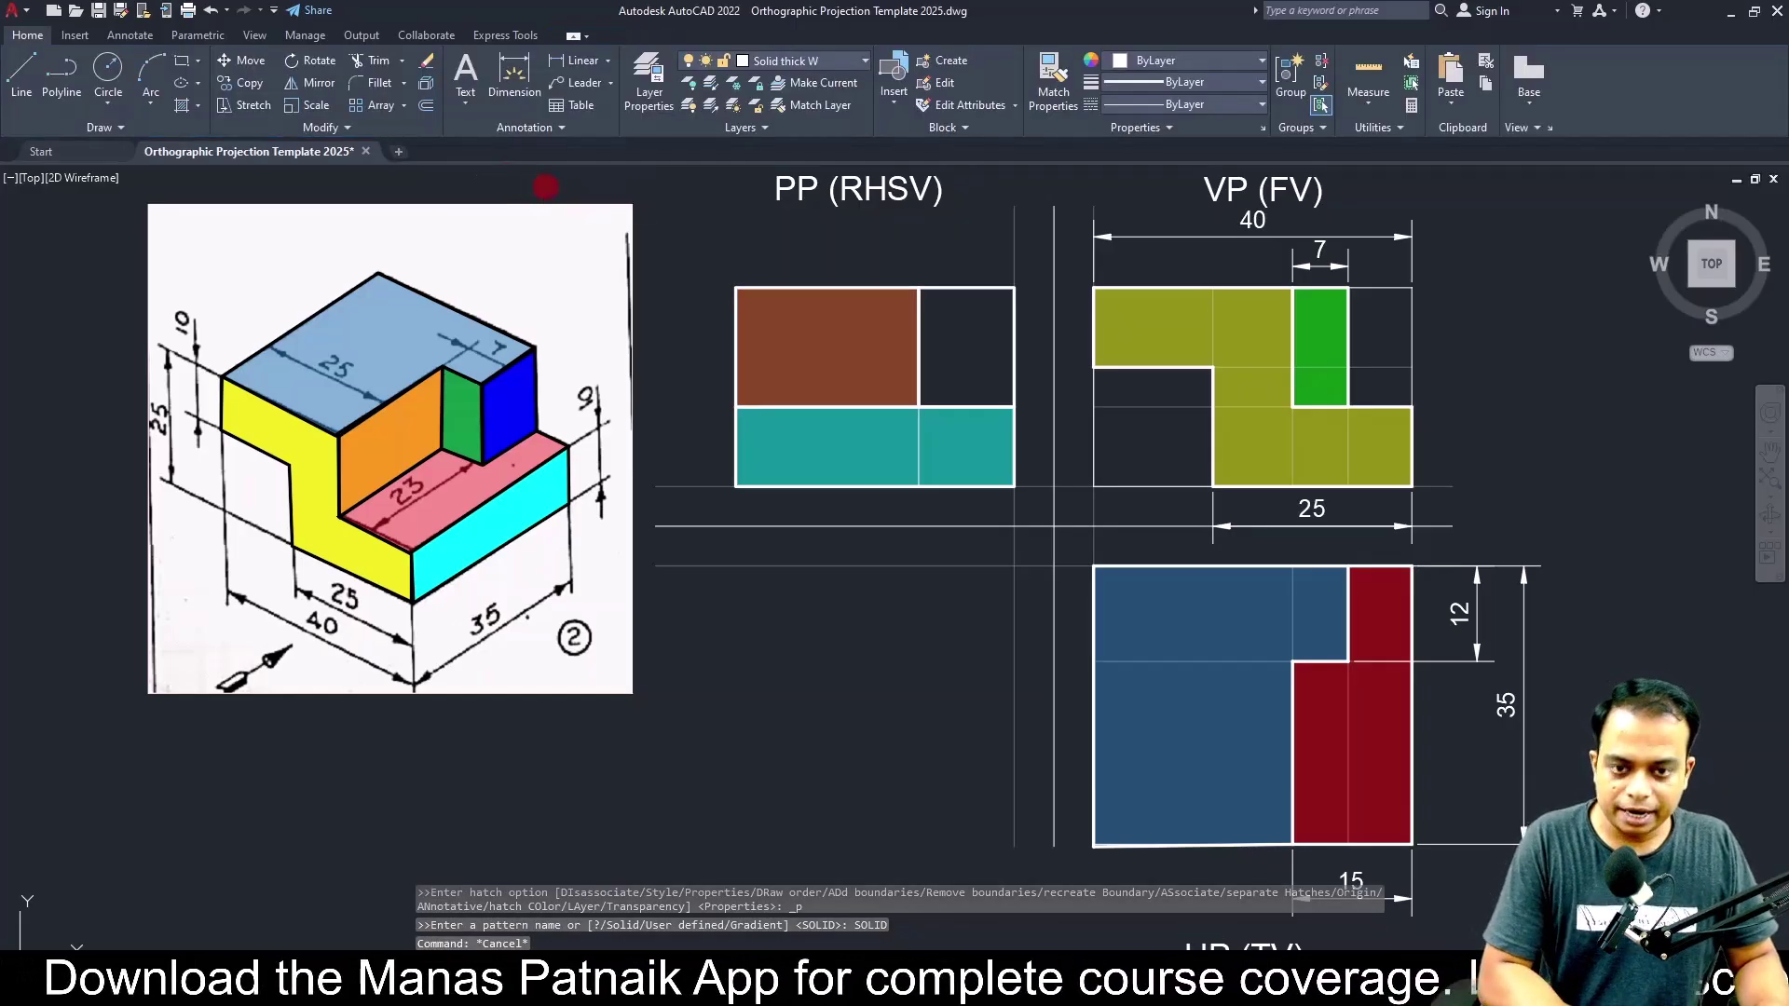
Fill the narrow upper-right region of the right-hand side view with a solid blue hatch.
{"action": "type", "text": "h"}
{"action": "key", "text": "Return"}
{"action": "left_click", "coordinate": [980, 345]}
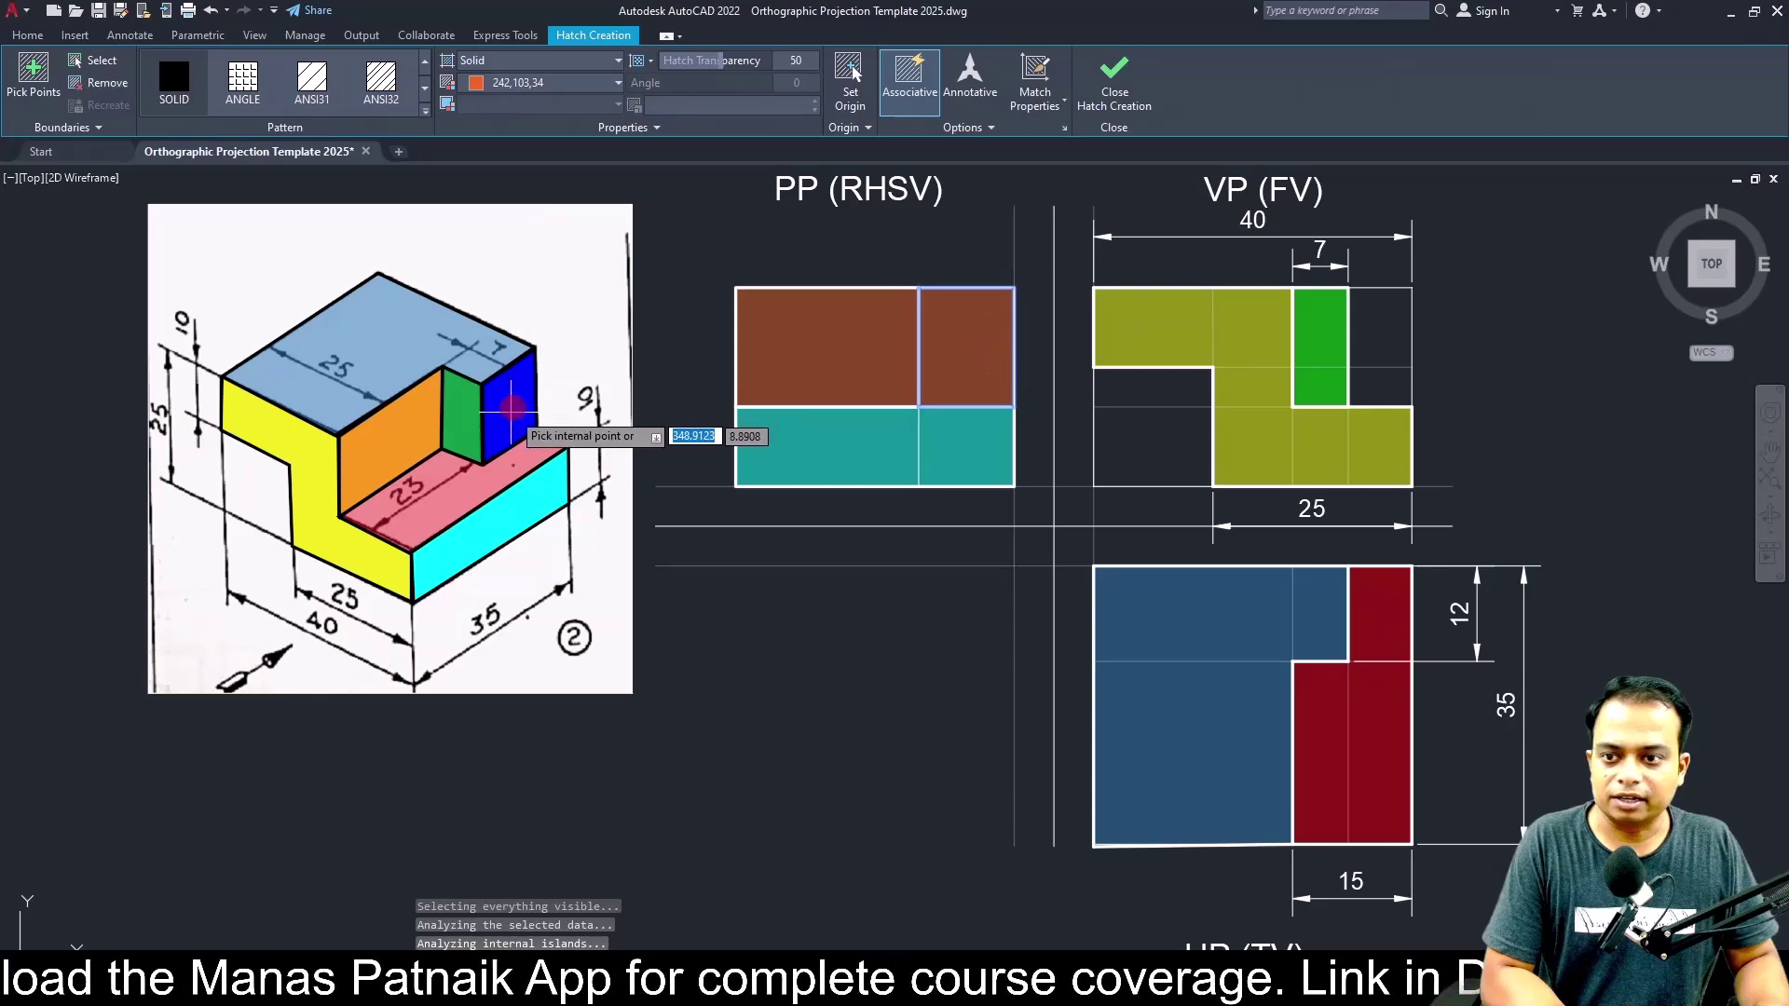
{"action": "left_click", "coordinate": [536, 83]}
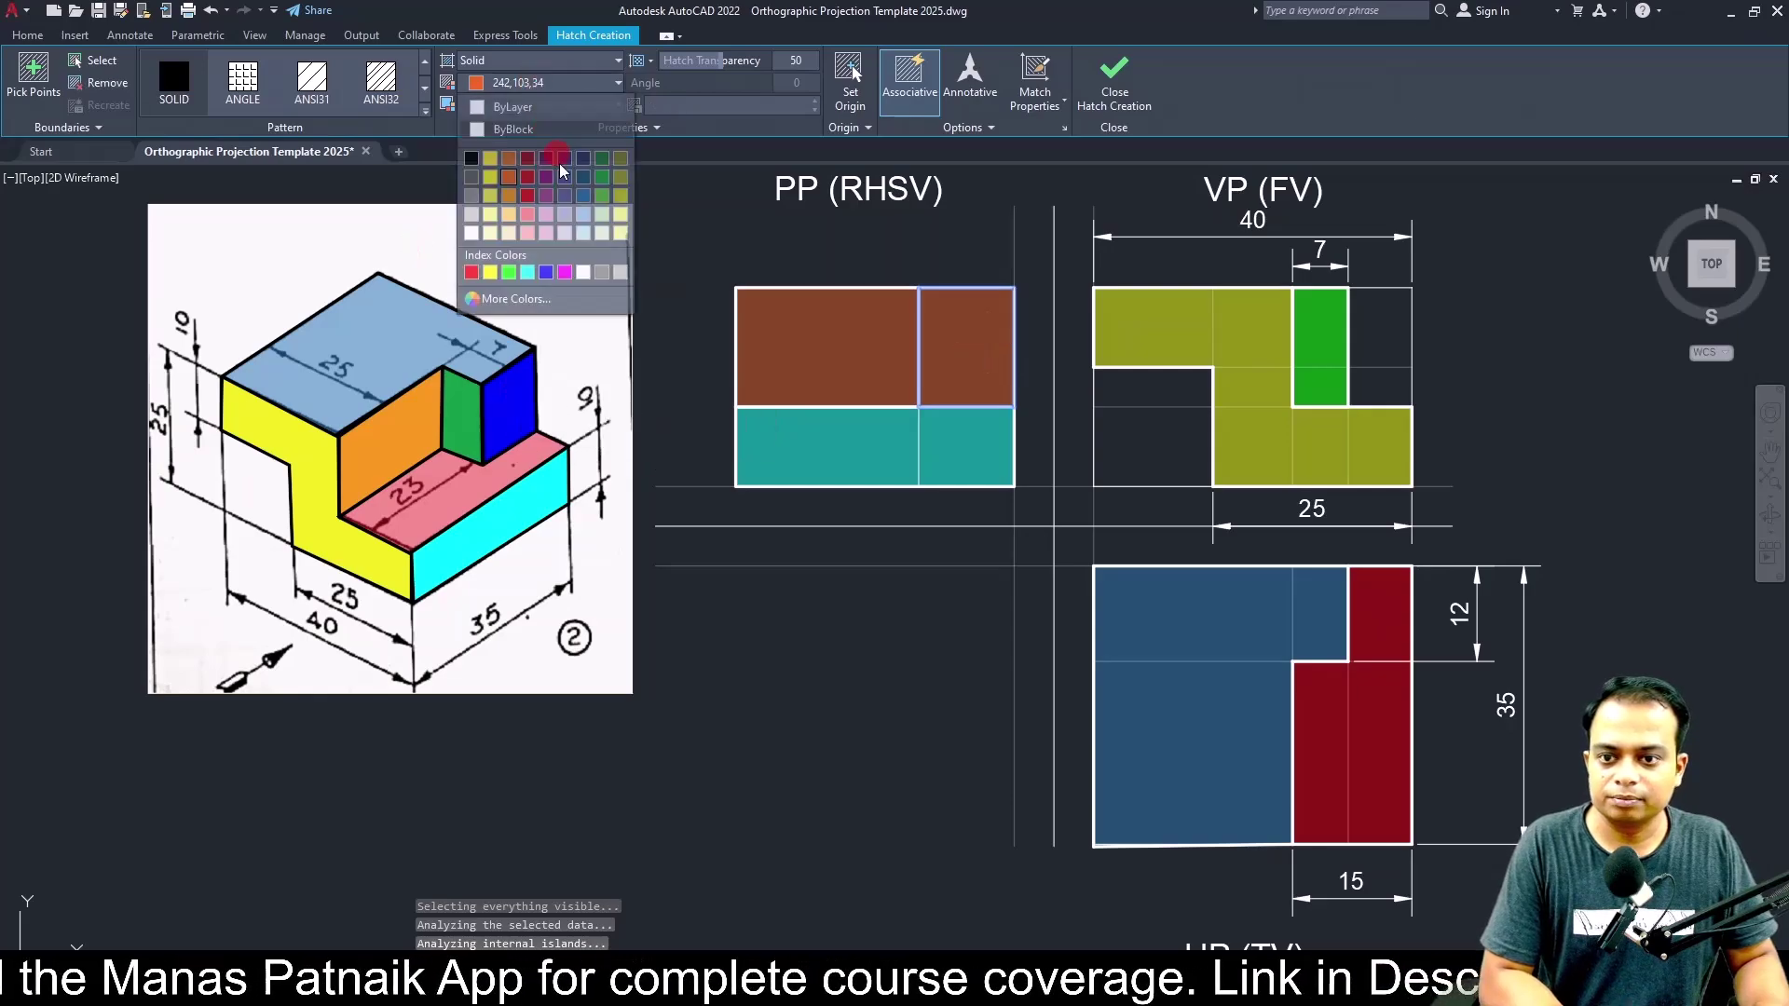
{"action": "left_click", "coordinate": [548, 272]}
{"action": "key", "text": "Return"}
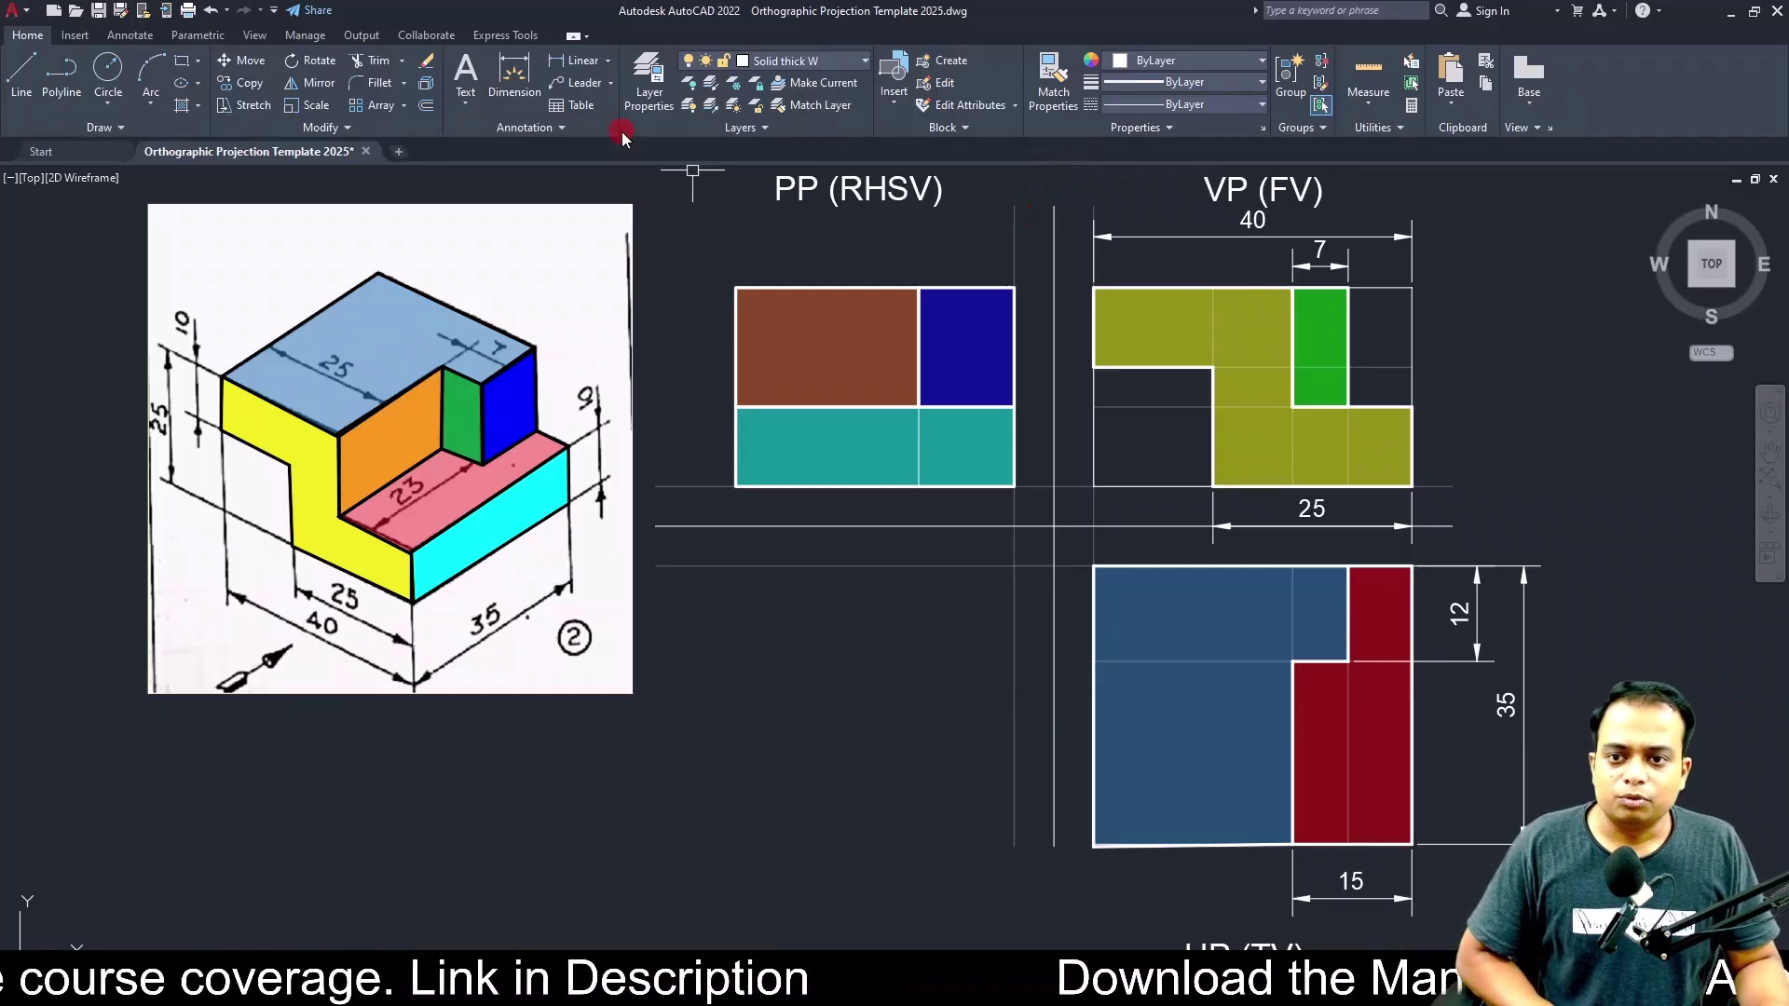
Make layer 0 current and add a linear dimension for the orange region's height, left of the right-hand side view.
{"action": "left_click", "coordinate": [736, 288]}
{"action": "left_click", "coordinate": [736, 408]}
{"action": "left_click", "coordinate": [801, 60]}
{"action": "left_click", "coordinate": [773, 87]}
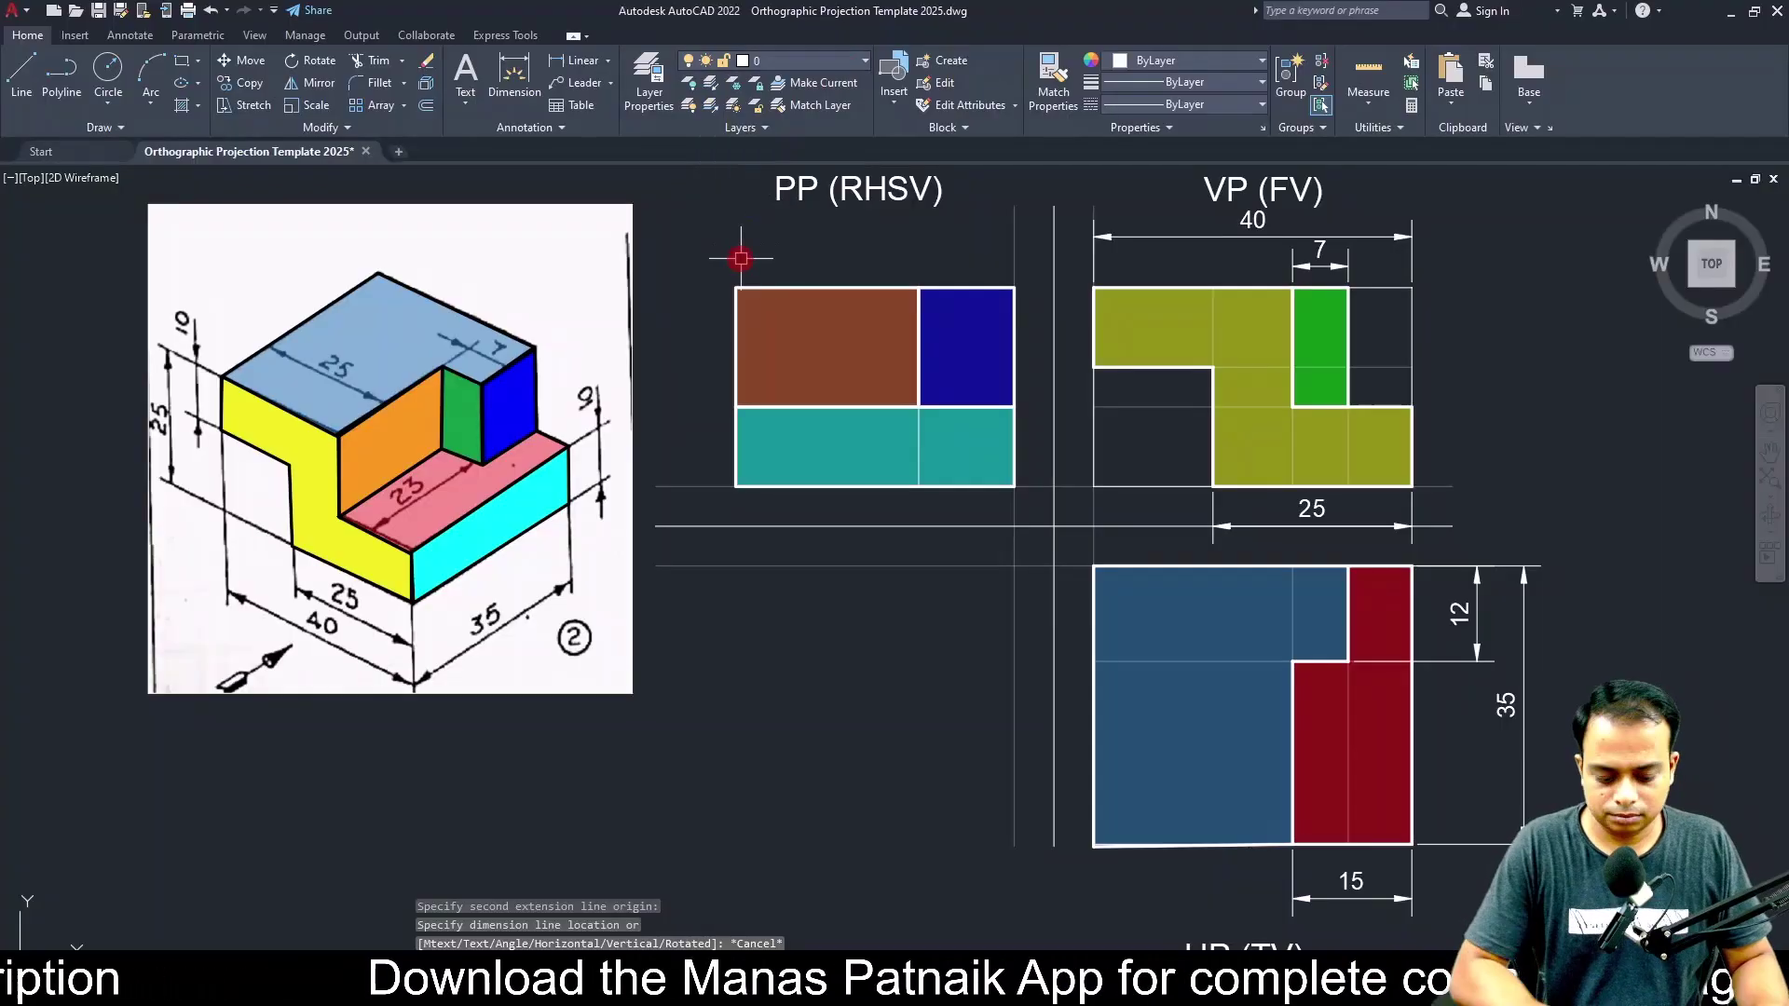
{"action": "key", "text": "space"}
{"action": "left_click", "coordinate": [736, 407]}
{"action": "left_click", "coordinate": [736, 288]}
{"action": "left_click", "coordinate": [698, 373]}
Add a linear dimension for the height of the cyan lower band, in line with the dimension above it.
{"action": "key", "text": "space"}
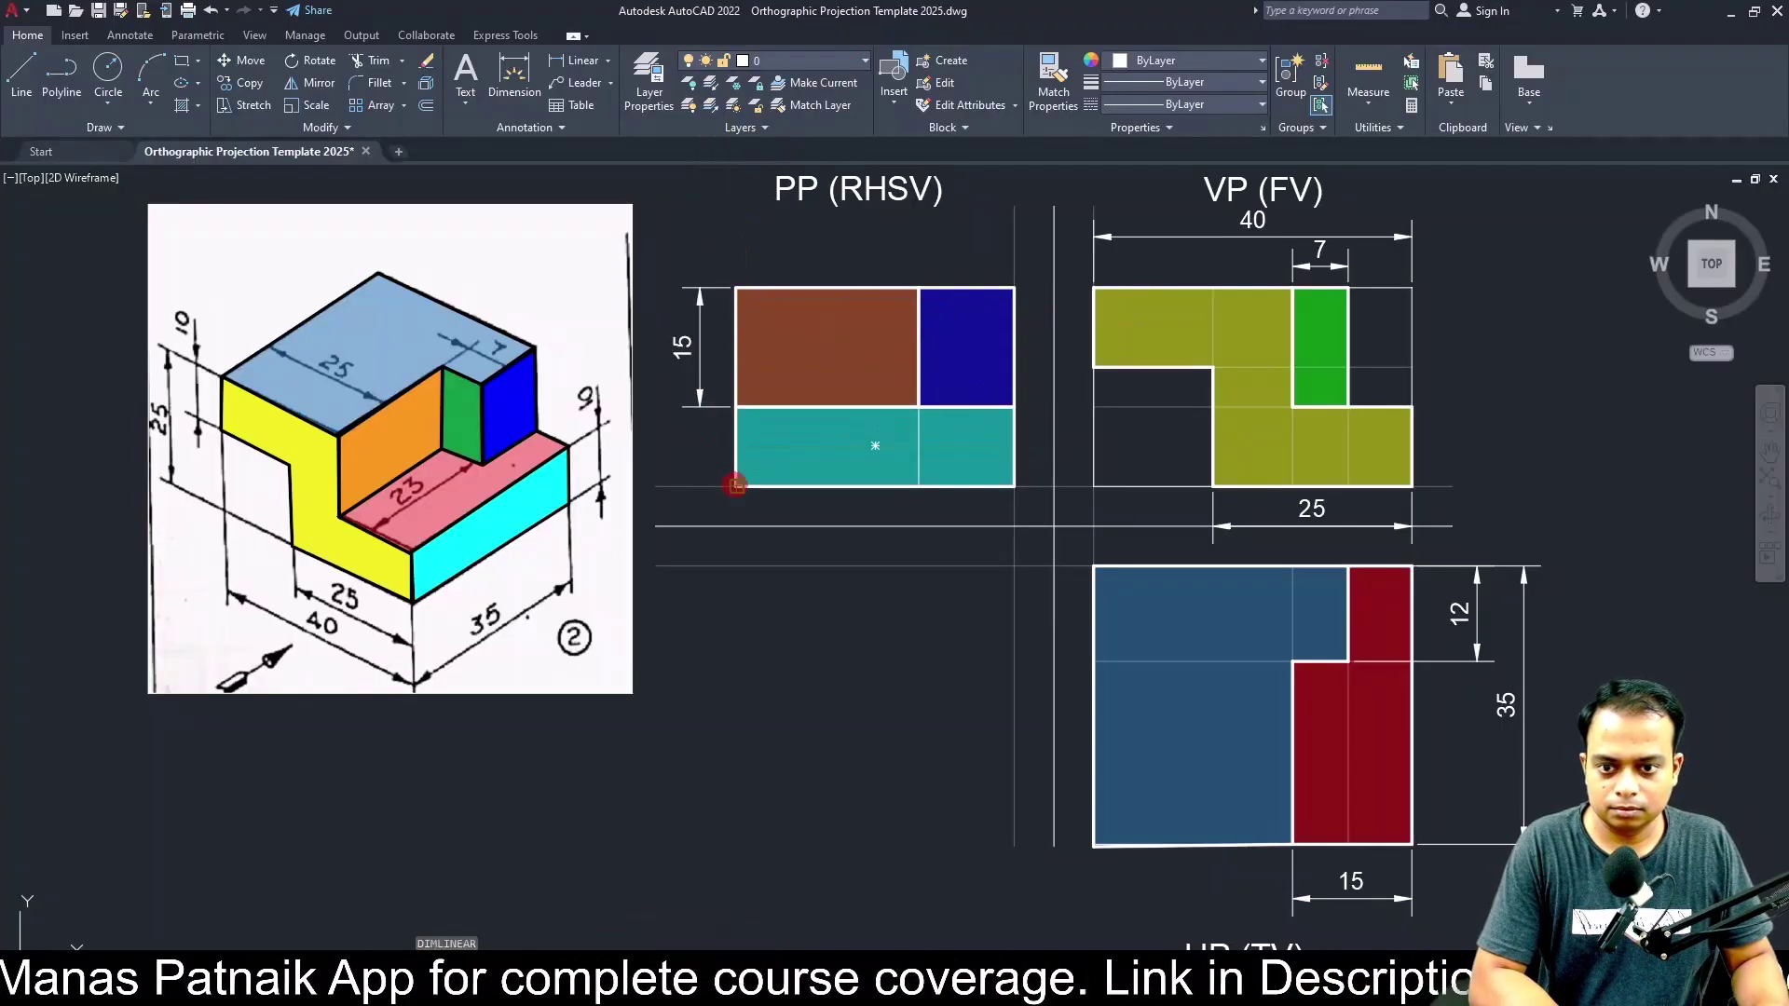
{"action": "left_click", "coordinate": [736, 486]}
{"action": "left_click", "coordinate": [736, 407]}
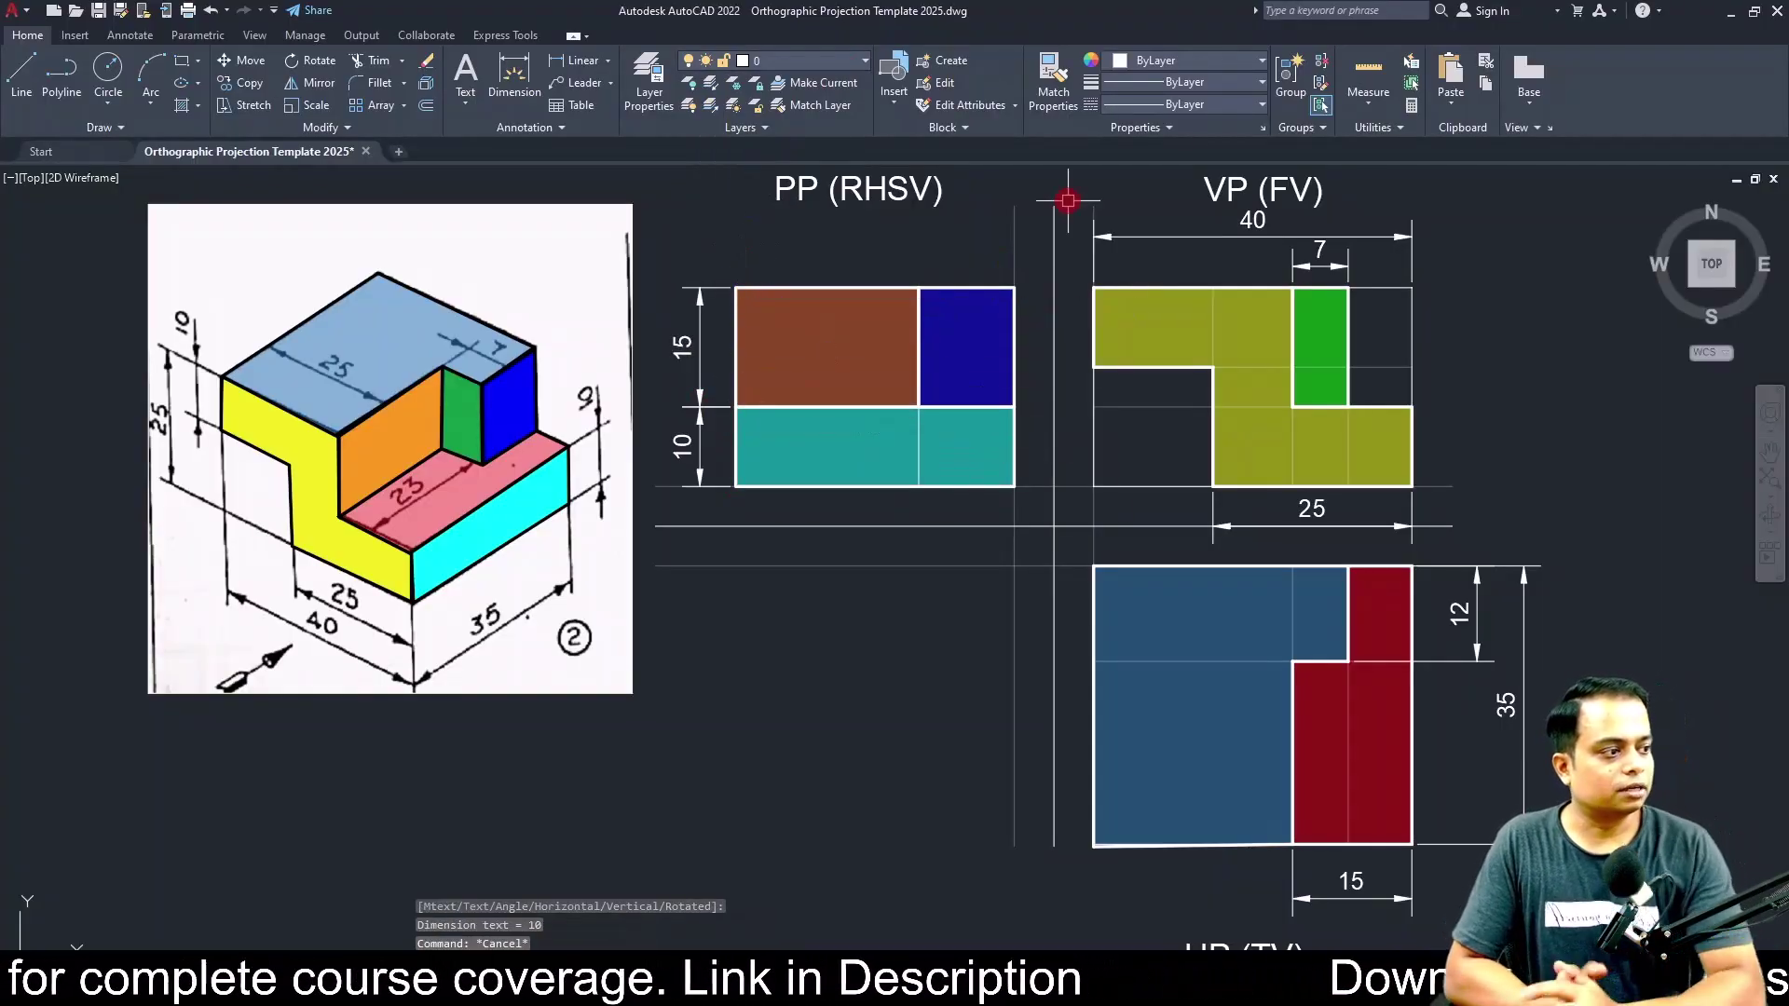